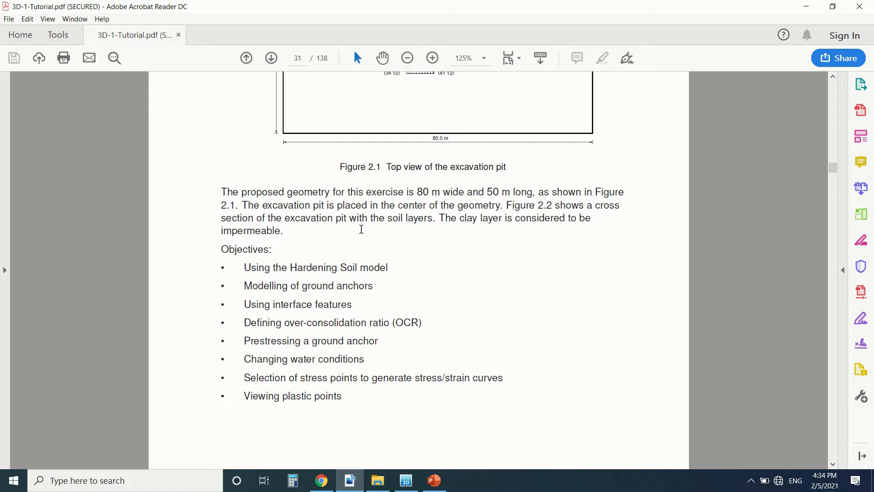
Read the tutorial manual's objectives, the Figure 2.2 cross section, and the project properties and soil stratigraphy instructions
{"action": "scroll", "coordinate": [363, 293], "scroll_direction": "down", "scroll_amount": 2}
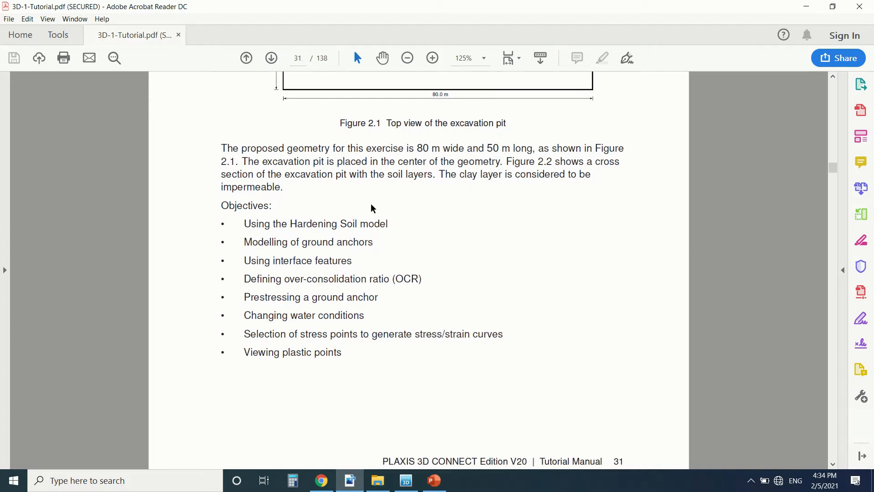
{"action": "scroll", "coordinate": [371, 204], "scroll_direction": "down", "scroll_amount": 3}
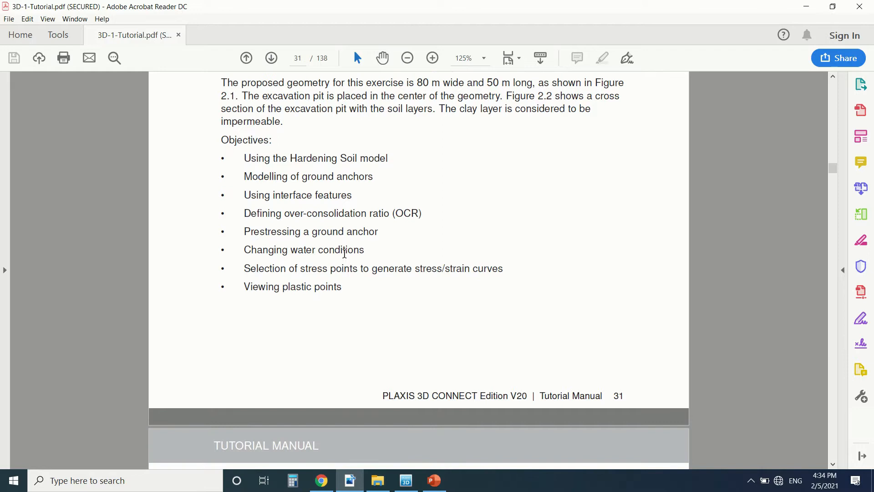
{"action": "scroll", "coordinate": [333, 231], "scroll_direction": "down", "scroll_amount": 1}
{"action": "scroll", "coordinate": [337, 210], "scroll_direction": "down", "scroll_amount": 1}
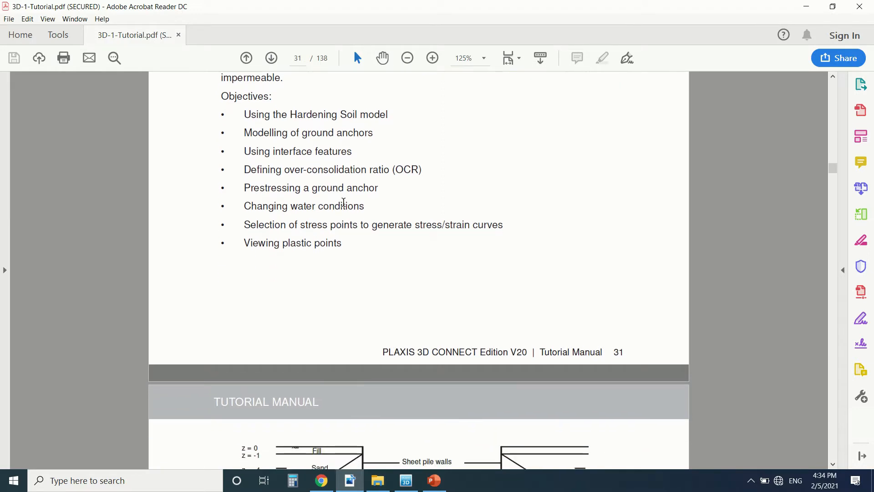
{"action": "scroll", "coordinate": [346, 199], "scroll_direction": "down", "scroll_amount": 1}
{"action": "scroll", "coordinate": [368, 164], "scroll_direction": "down", "scroll_amount": 2}
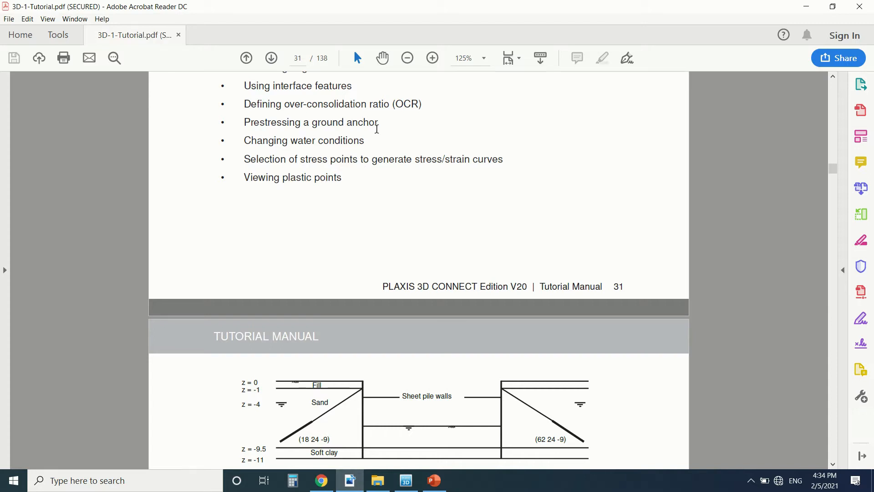
{"action": "scroll", "coordinate": [376, 131], "scroll_direction": "down", "scroll_amount": 3}
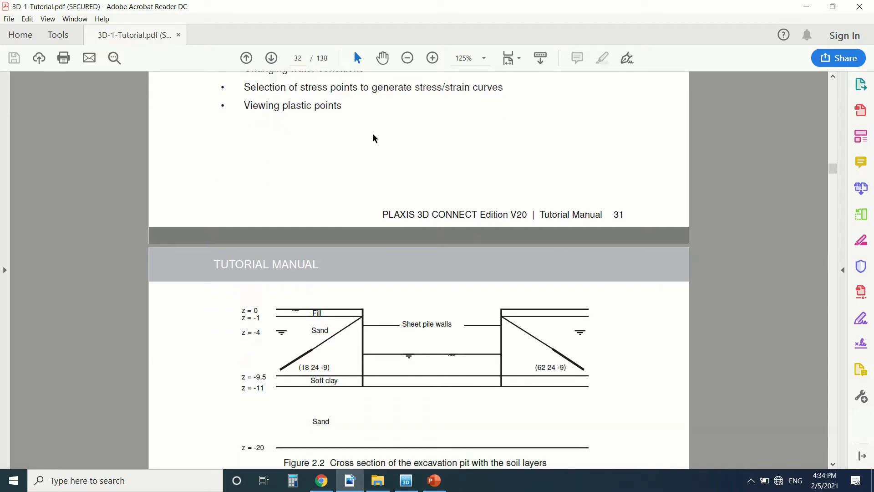
{"action": "scroll", "coordinate": [372, 134], "scroll_direction": "down", "scroll_amount": 5}
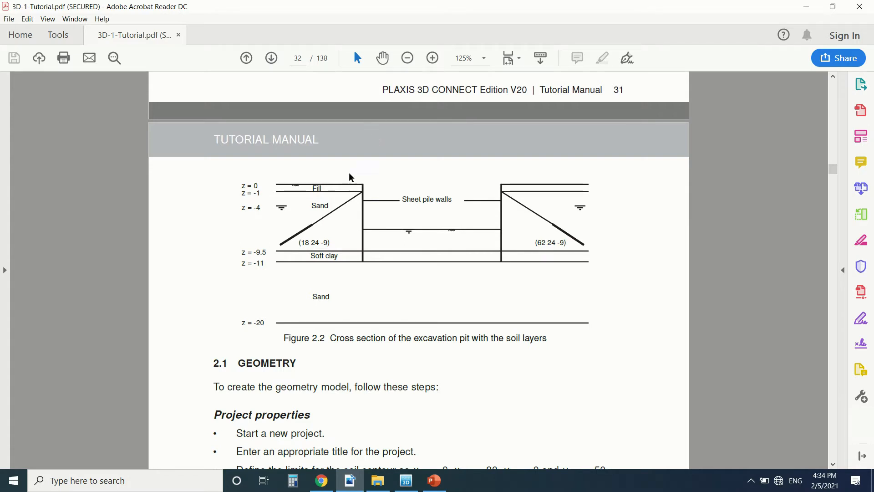
{"action": "scroll", "coordinate": [348, 172], "scroll_direction": "down", "scroll_amount": 2}
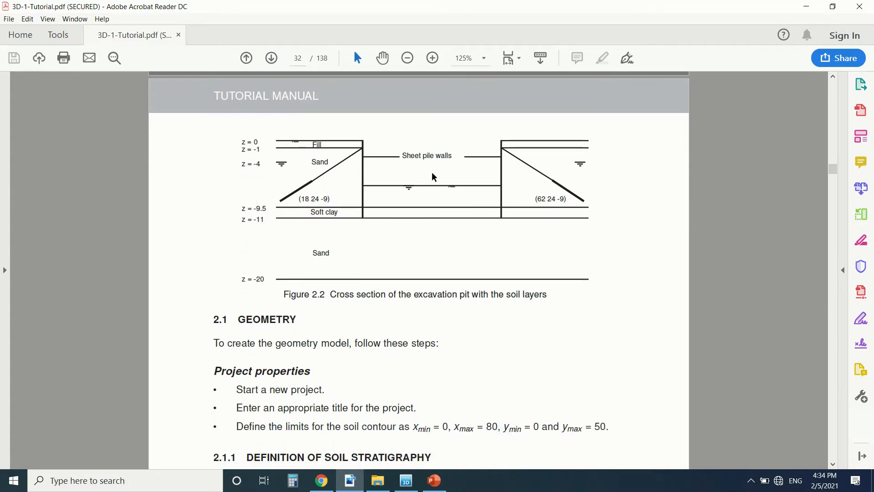
{"action": "scroll", "coordinate": [351, 185], "scroll_direction": "down", "scroll_amount": 1}
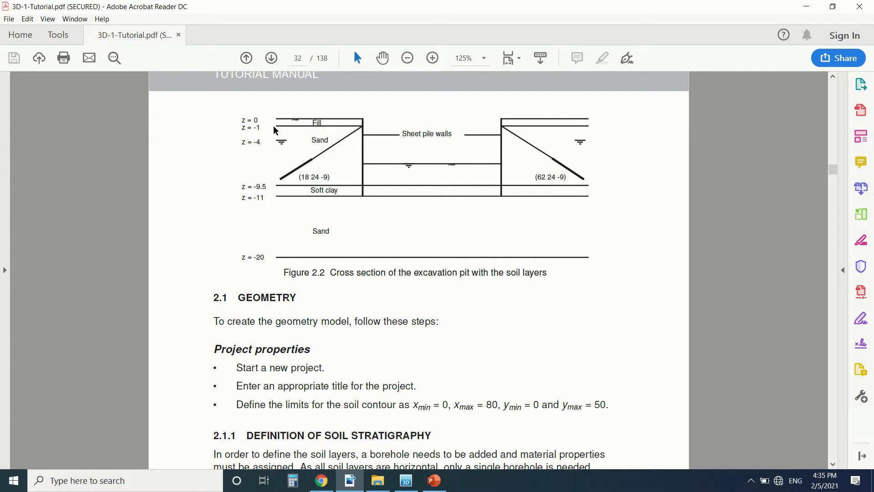
{"action": "scroll", "coordinate": [307, 173], "scroll_direction": "down", "scroll_amount": 5}
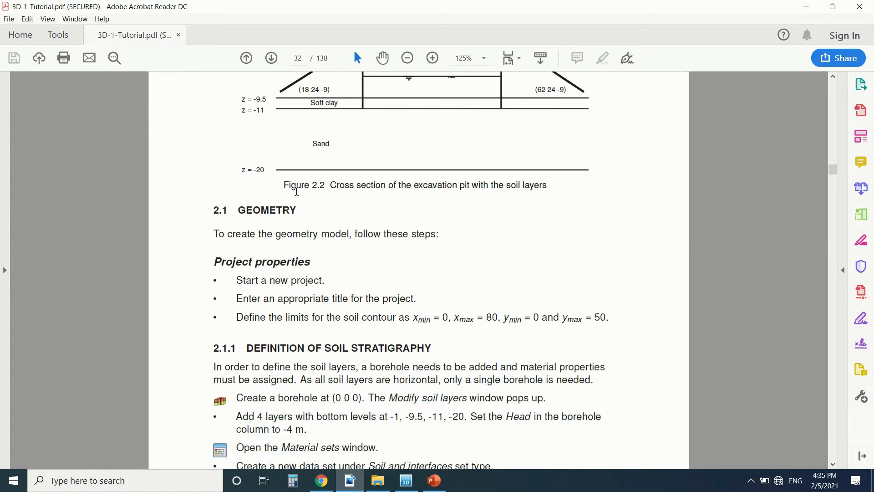
{"action": "scroll", "coordinate": [296, 191], "scroll_direction": "down", "scroll_amount": 3}
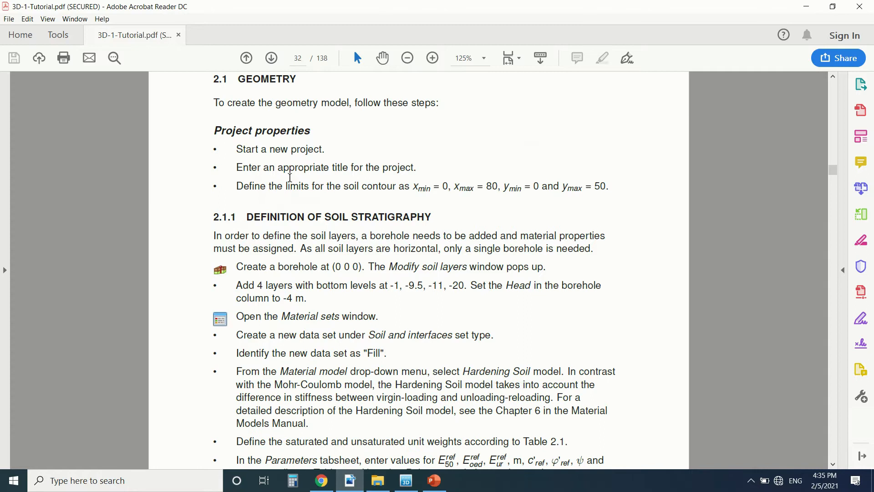
{"action": "scroll", "coordinate": [290, 175], "scroll_direction": "down", "scroll_amount": 2}
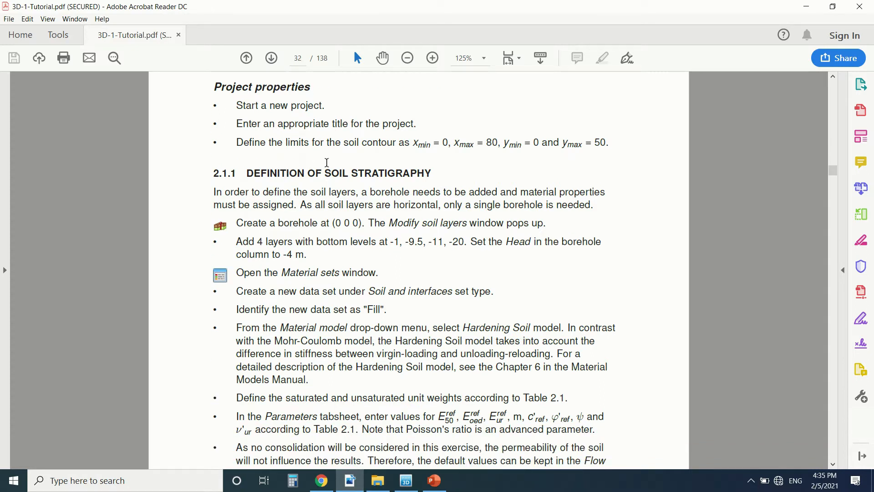
{"action": "scroll", "coordinate": [326, 162], "scroll_direction": "down", "scroll_amount": 2}
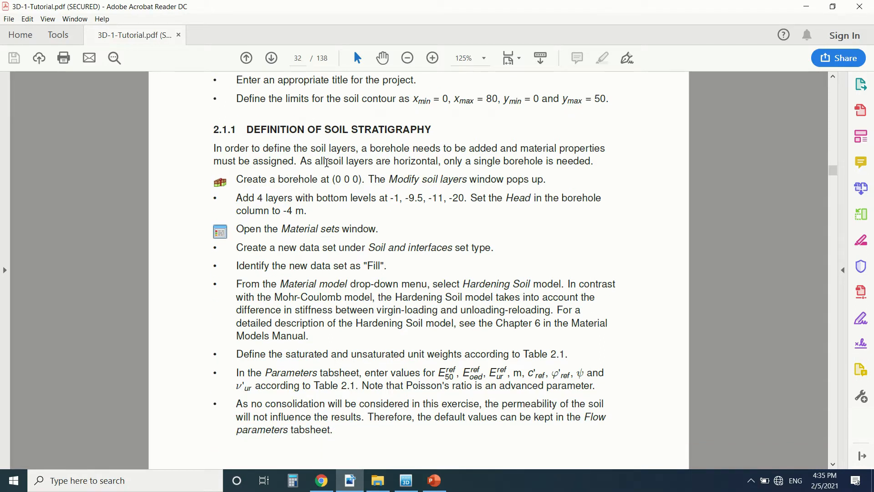
{"action": "scroll", "coordinate": [326, 163], "scroll_direction": "down", "scroll_amount": 1}
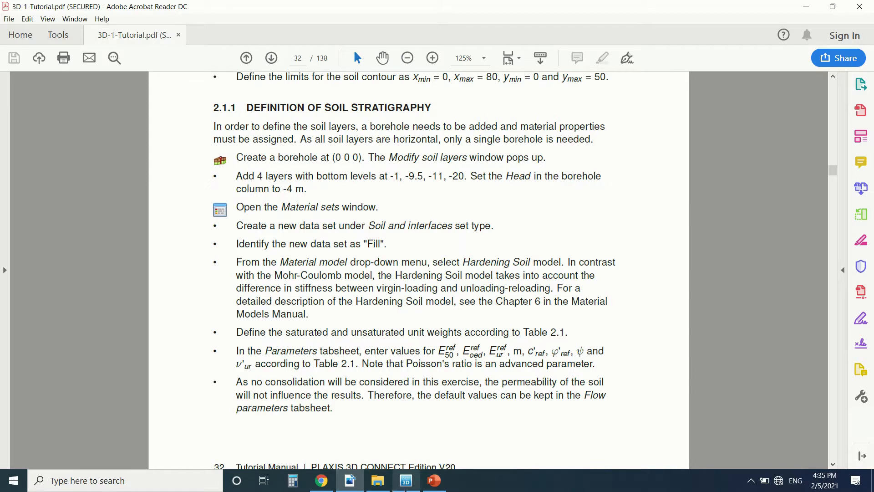
Check the PLAXIS 3D project contour against the manual and accept the properties with x from 0 to 80 m and y from 0 to 50 m
{"action": "left_click", "coordinate": [406, 486]}
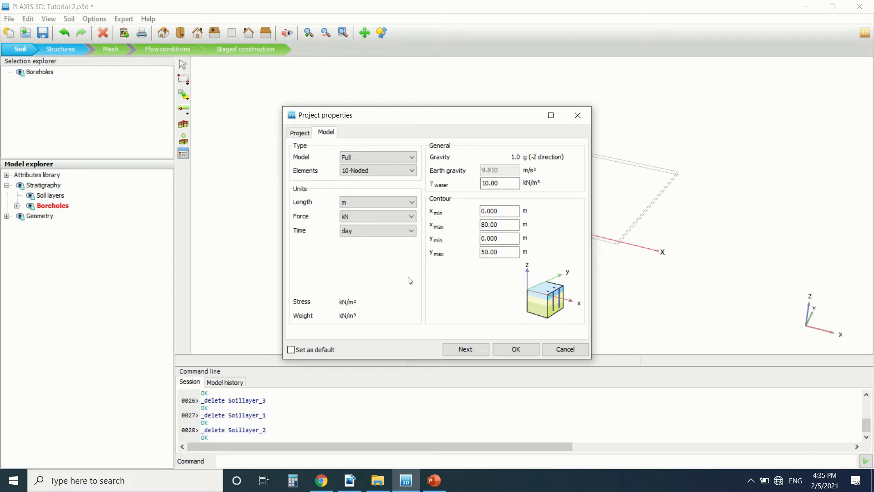
{"action": "left_click", "coordinate": [349, 481]}
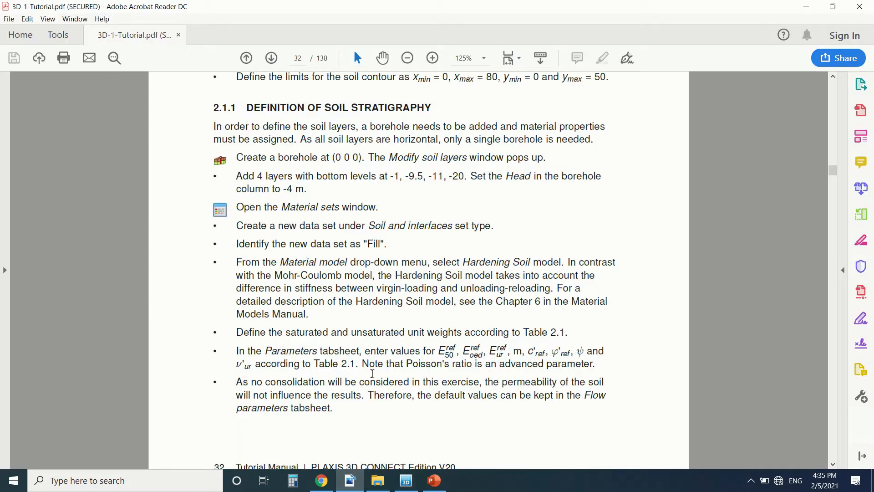
{"action": "scroll", "coordinate": [371, 339], "scroll_direction": "up", "scroll_amount": 10}
{"action": "scroll", "coordinate": [400, 319], "scroll_direction": "down", "scroll_amount": 2}
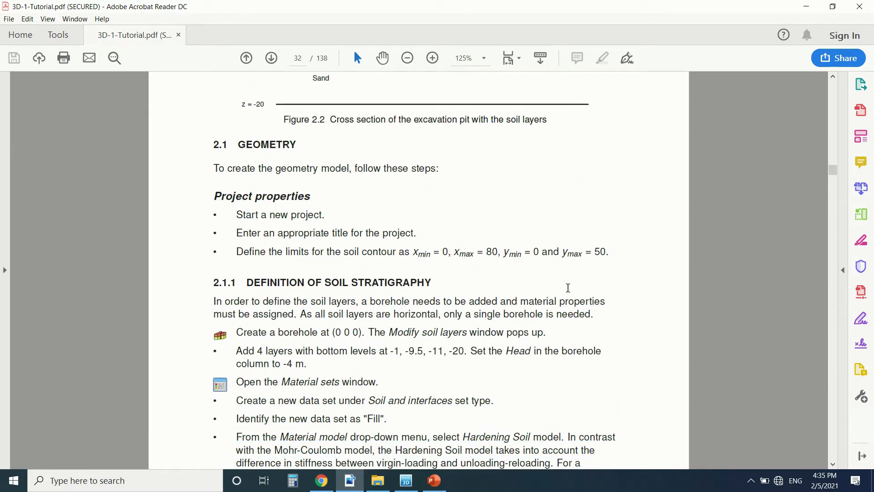
{"action": "left_click", "coordinate": [406, 480]}
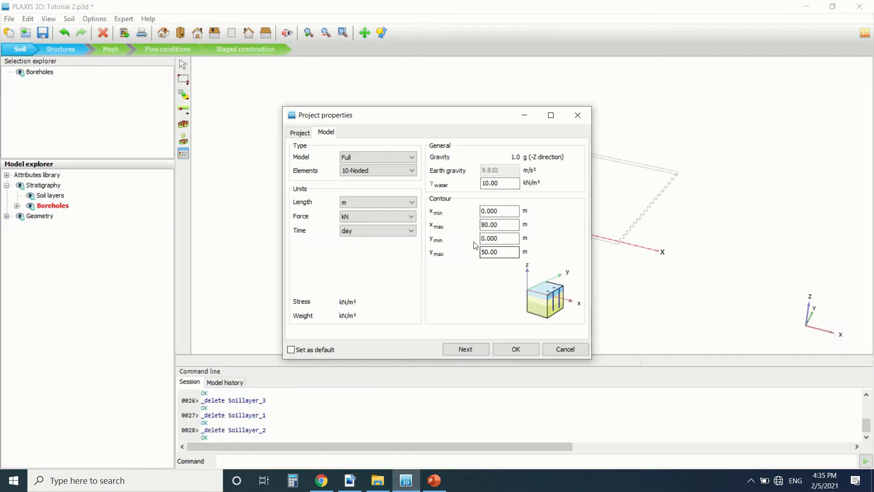
{"action": "left_click", "coordinate": [515, 349]}
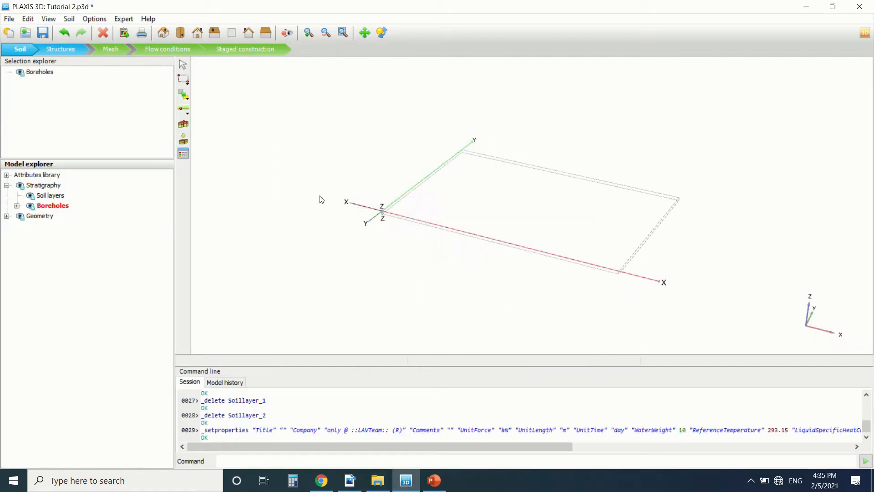
Create a borehole at the model origin (0 0 0)
{"action": "left_click", "coordinate": [185, 143]}
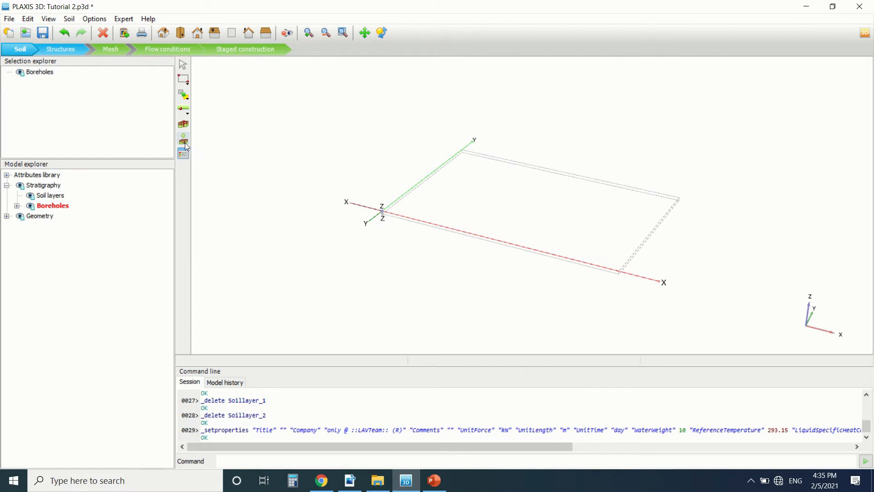
{"action": "left_click", "coordinate": [423, 33]}
{"action": "left_click", "coordinate": [183, 124]}
{"action": "scroll", "coordinate": [381, 219], "scroll_direction": "up", "scroll_amount": 5}
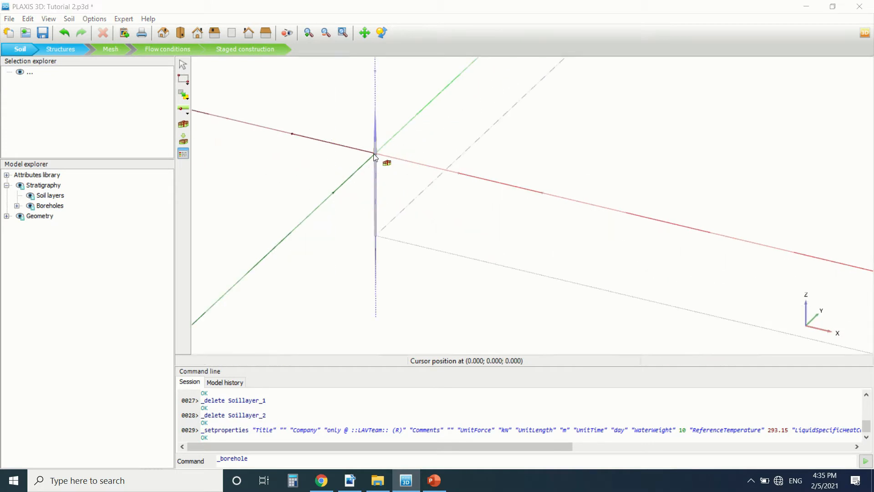
{"action": "left_click", "coordinate": [374, 157]}
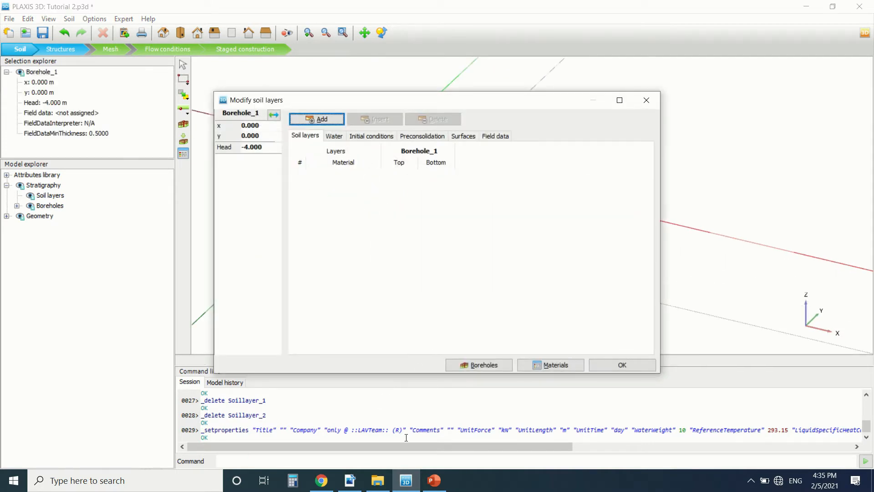
Consult the manual's soil layer instructions, switch back to PLAXIS 3D and add four soil layers to the borehole
{"action": "left_click", "coordinate": [350, 480]}
{"action": "scroll", "coordinate": [292, 219], "scroll_direction": "down", "scroll_amount": 5}
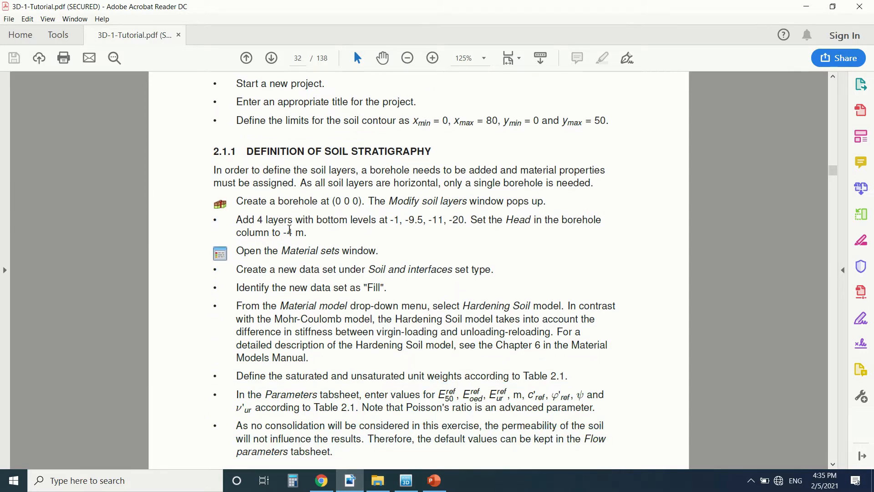
{"action": "scroll", "coordinate": [289, 229], "scroll_direction": "down", "scroll_amount": 1}
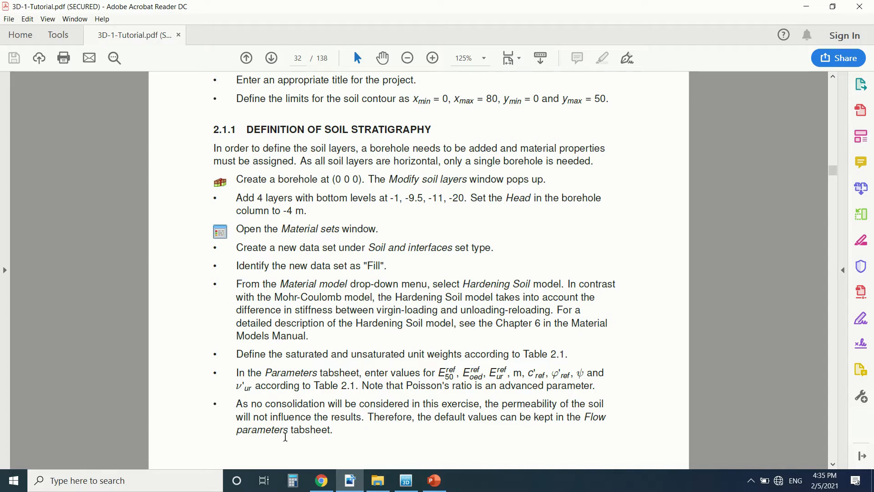
{"action": "left_click", "coordinate": [400, 483]}
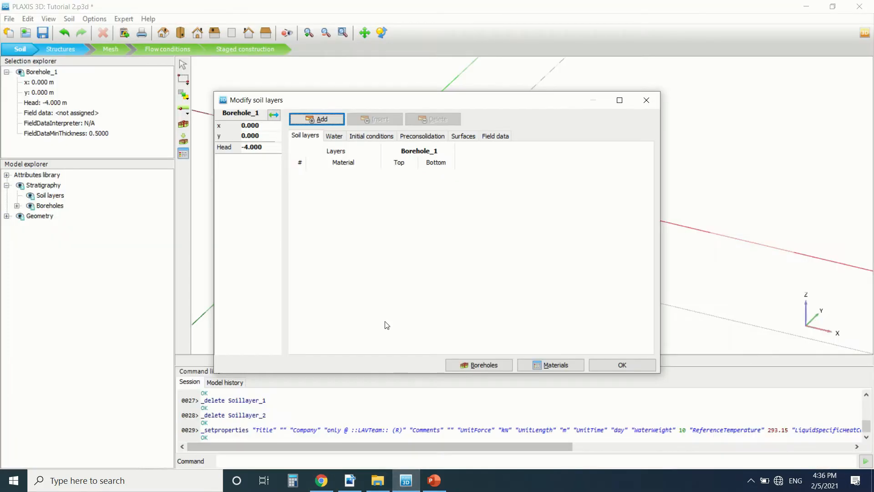
{"action": "left_click", "coordinate": [330, 122]}
{"action": "left_click", "coordinate": [331, 122]}
{"action": "left_click", "coordinate": [331, 121]}
{"action": "left_click", "coordinate": [332, 121]}
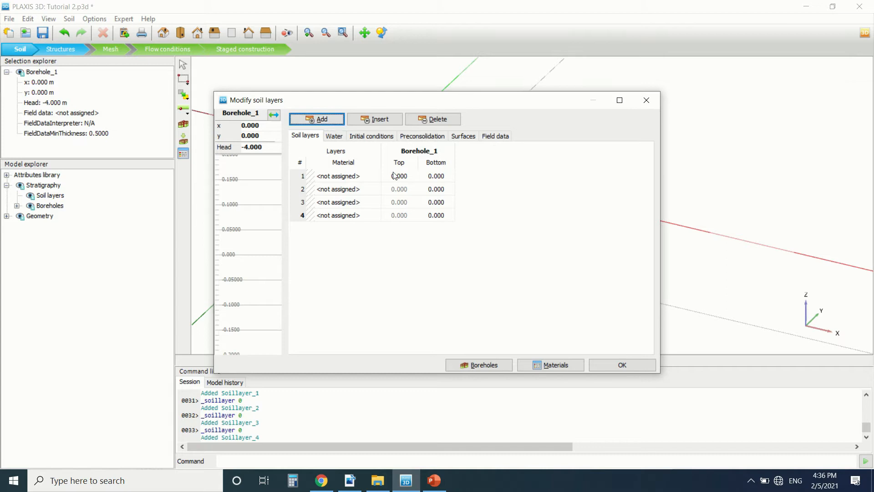
Set the bottom levels of soil layers 1 to 4 to -1, -9.5, -11 and -20
{"action": "left_click", "coordinate": [440, 179]}
{"action": "type", "text": "-1"}
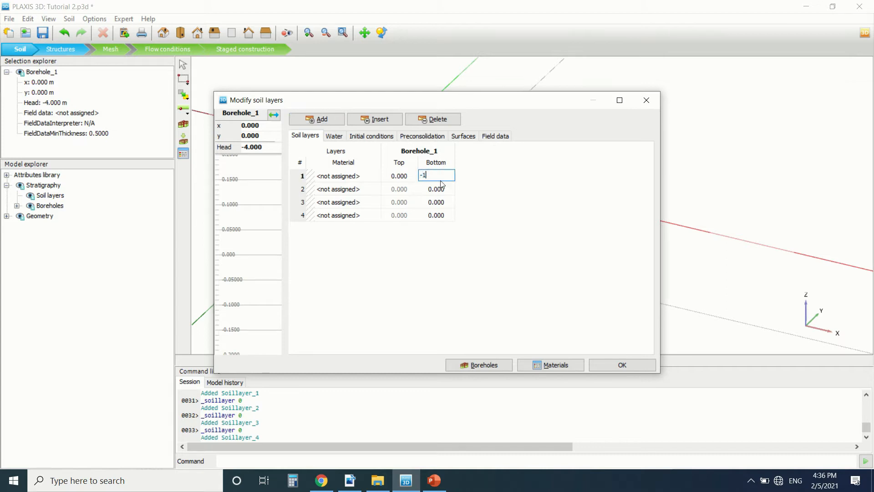
{"action": "left_click", "coordinate": [436, 192]}
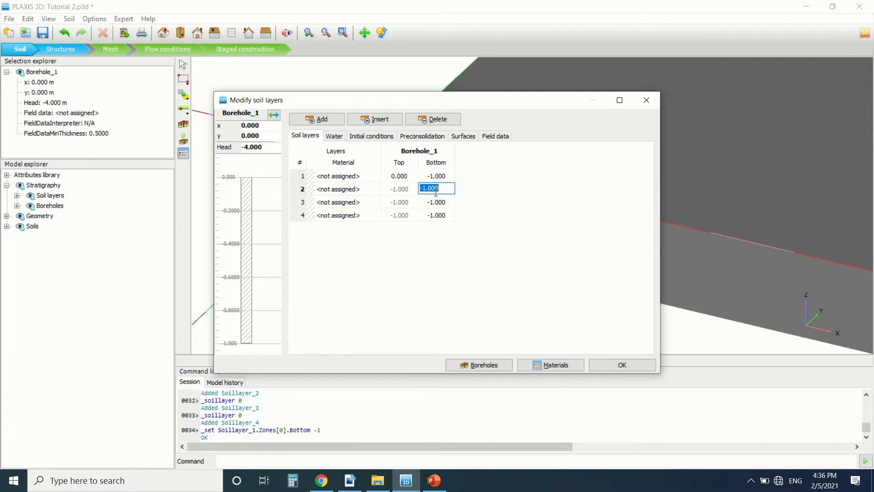
{"action": "type", "text": "-9.5"}
{"action": "left_click", "coordinate": [447, 202]}
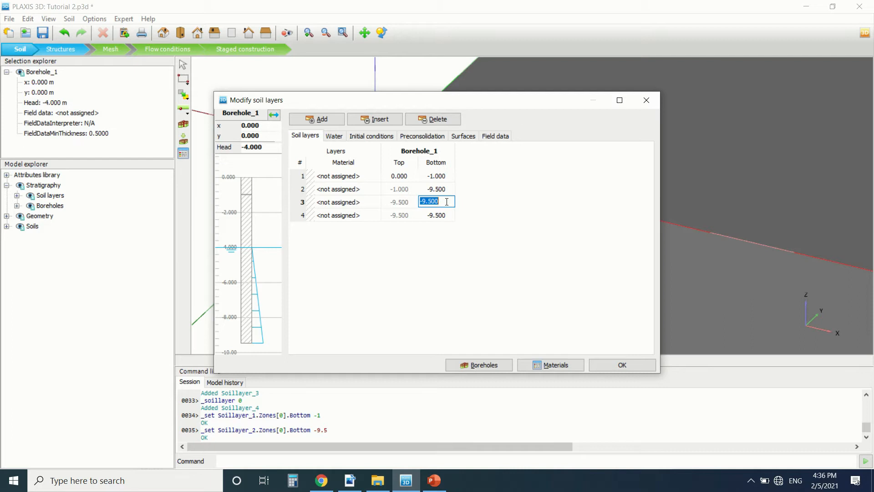
{"action": "double_click", "coordinate": [447, 202]}
{"action": "type", "text": "11"}
{"action": "left_click", "coordinate": [437, 215]}
{"action": "type", "text": "20"}
{"action": "left_click", "coordinate": [412, 259]}
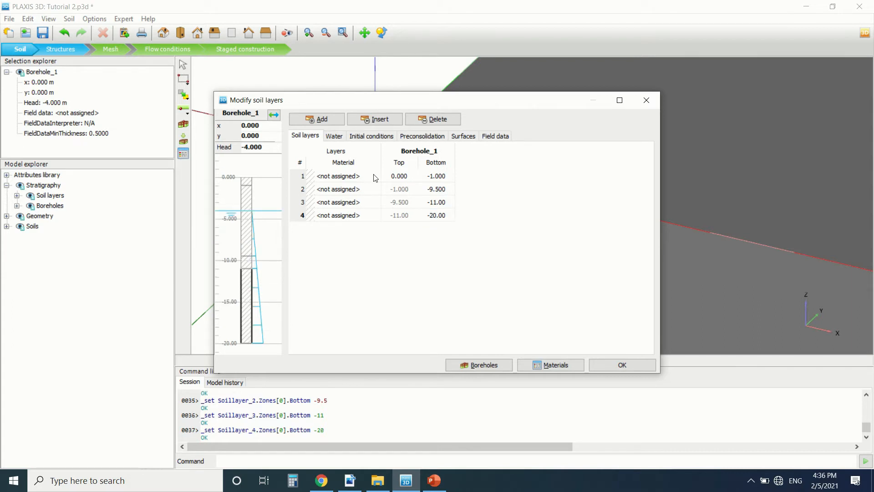
Assign the Fill material to soil layer 1 and the sand material to soil layer 2
{"action": "left_click", "coordinate": [370, 176]}
{"action": "left_click", "coordinate": [365, 176]}
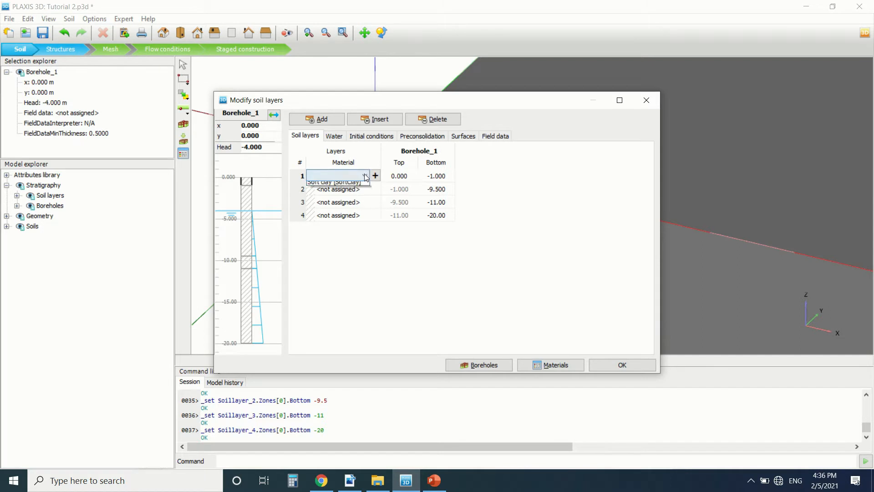
{"action": "left_click", "coordinate": [357, 185]}
{"action": "left_click", "coordinate": [364, 189]}
{"action": "left_click", "coordinate": [364, 188]}
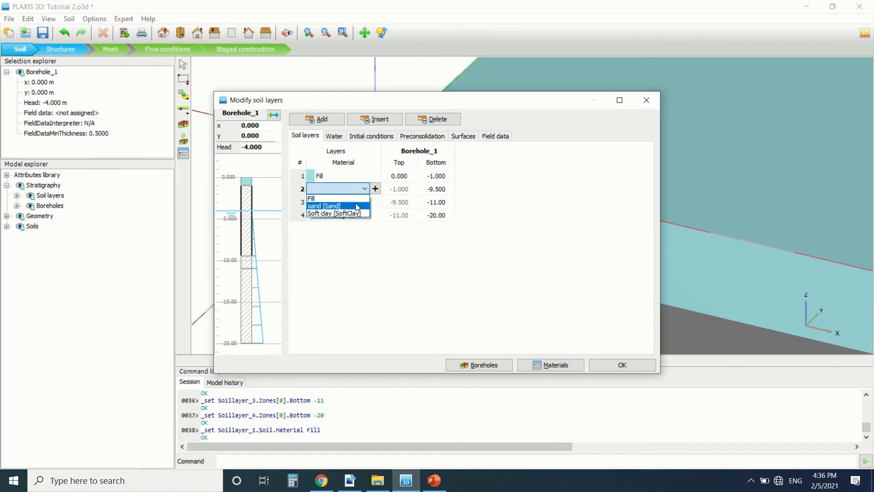
{"action": "left_click", "coordinate": [356, 204]}
Assign Soft clay to soil layer 3 and sand to soil layer 4, and accept the soil layer definition
{"action": "left_click", "coordinate": [362, 203]}
{"action": "left_click", "coordinate": [362, 203]}
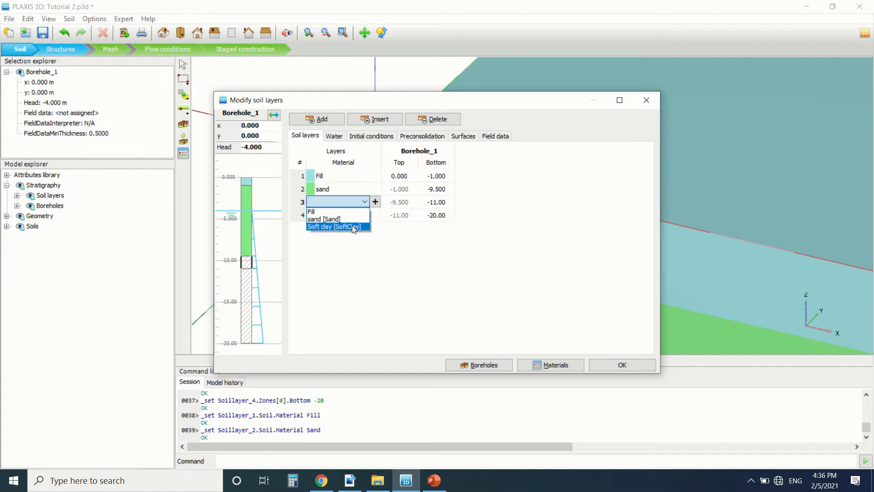
{"action": "left_click", "coordinate": [351, 226]}
{"action": "left_click", "coordinate": [365, 218]}
{"action": "left_click", "coordinate": [364, 216]}
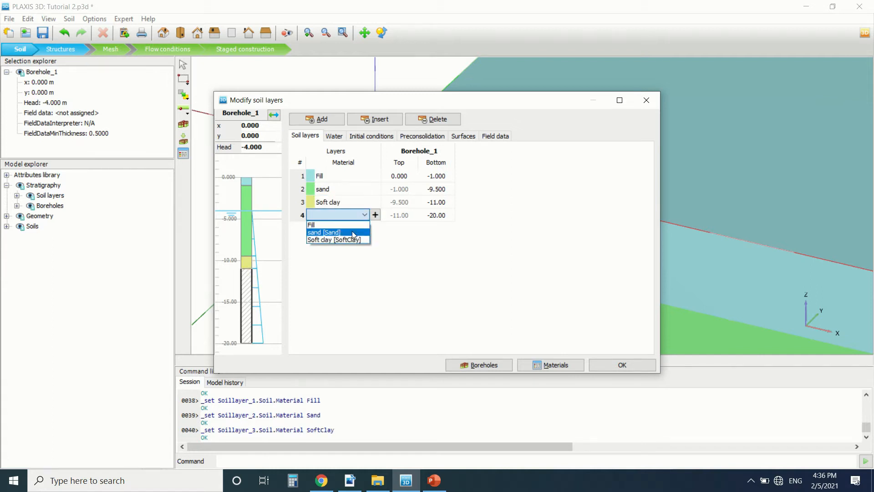
{"action": "left_click", "coordinate": [353, 232]}
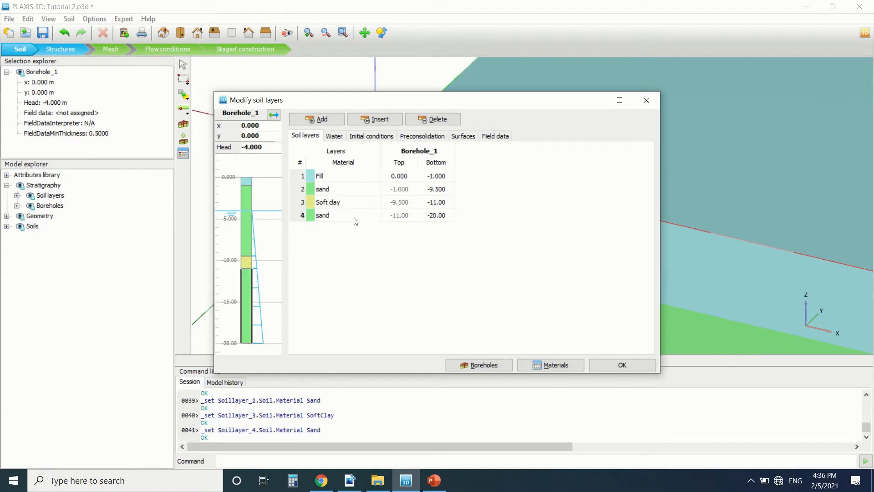
{"action": "left_click", "coordinate": [622, 365]}
{"action": "scroll", "coordinate": [392, 175], "scroll_direction": "down", "scroll_amount": 12}
{"action": "scroll", "coordinate": [565, 128], "scroll_direction": "up", "scroll_amount": 4}
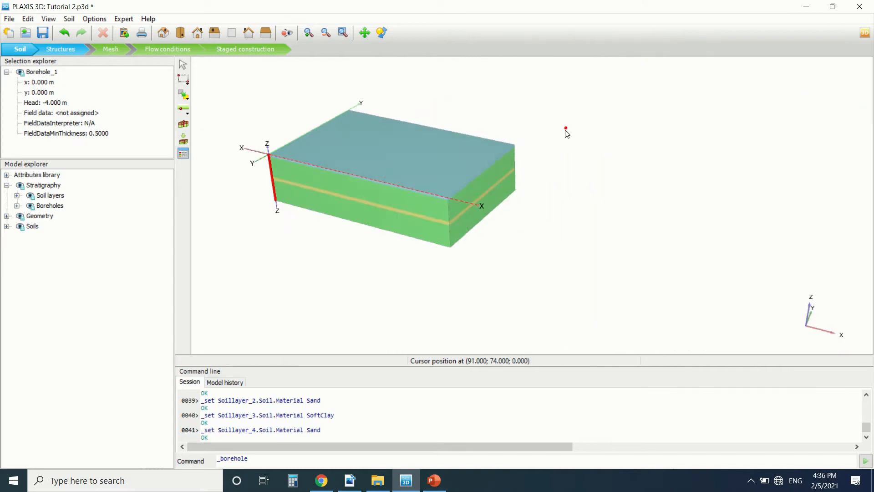
Inspect the layered soil volume and proceed to Structures mode
{"action": "scroll", "coordinate": [555, 117], "scroll_direction": "down", "scroll_amount": 3}
{"action": "scroll", "coordinate": [383, 157], "scroll_direction": "up", "scroll_amount": 5}
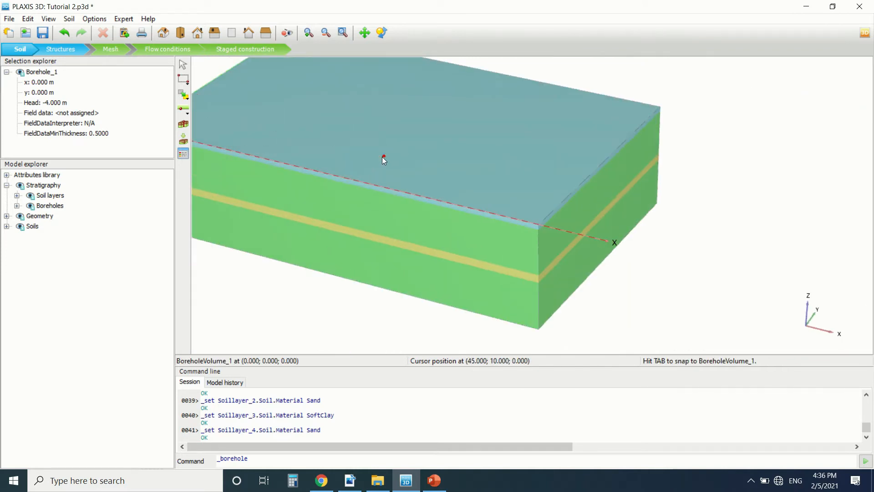
{"action": "left_click", "coordinate": [64, 48]}
Read the tutorial manual from Table 2.1 through section 2.1.2 on defining structural elements, and return to PLAXIS 3D
{"action": "left_click", "coordinate": [349, 481]}
{"action": "scroll", "coordinate": [360, 270], "scroll_direction": "down", "scroll_amount": 4}
{"action": "scroll", "coordinate": [361, 270], "scroll_direction": "down", "scroll_amount": 8}
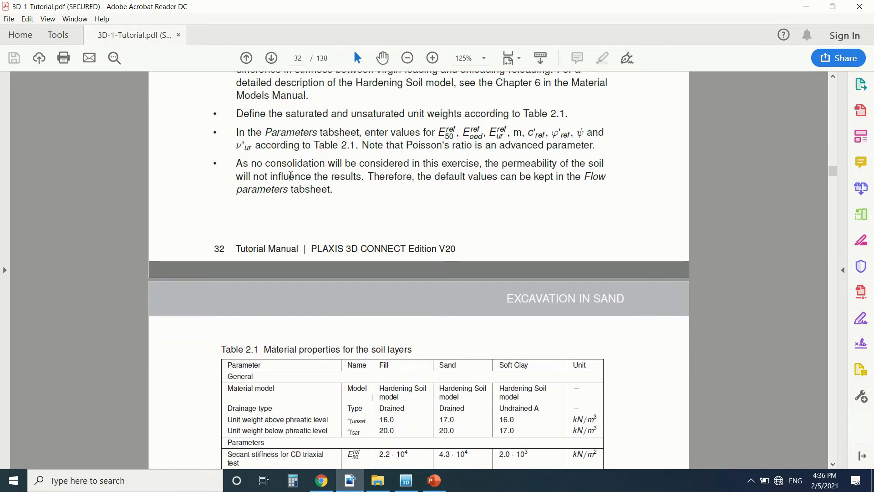
{"action": "scroll", "coordinate": [482, 155], "scroll_direction": "down", "scroll_amount": 8}
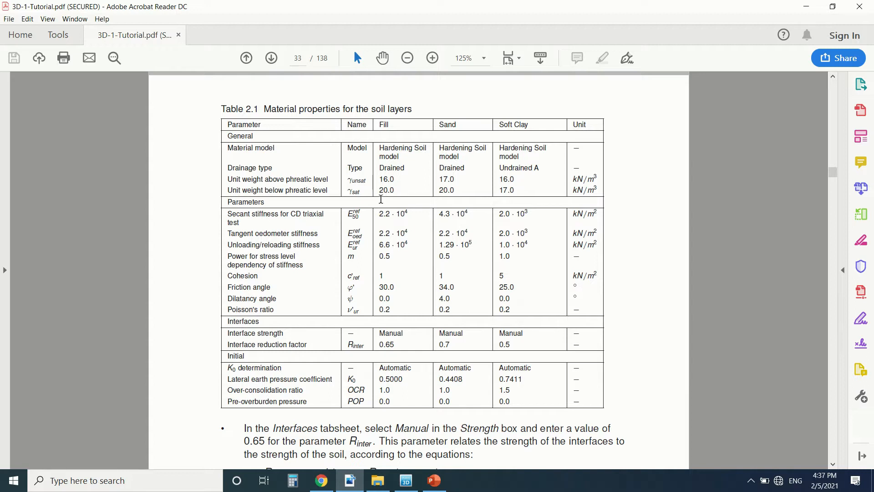
{"action": "scroll", "coordinate": [379, 182], "scroll_direction": "down", "scroll_amount": 4}
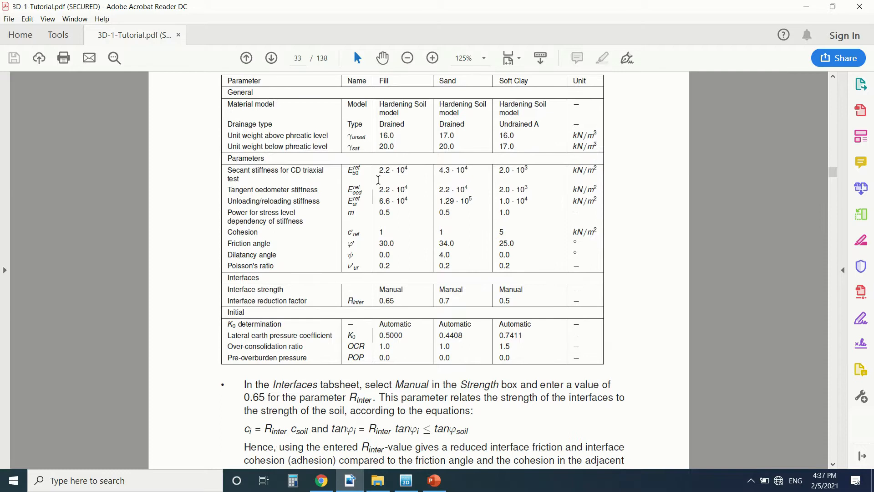
{"action": "scroll", "coordinate": [379, 180], "scroll_direction": "down", "scroll_amount": 18}
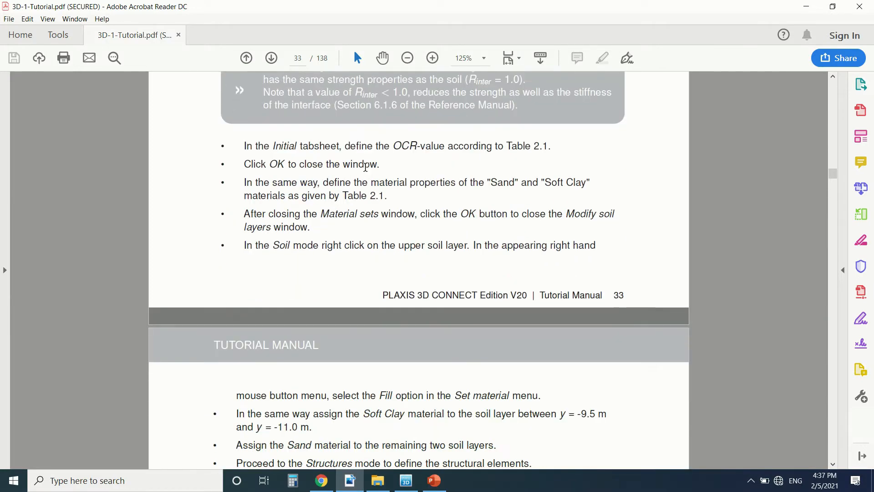
{"action": "scroll", "coordinate": [365, 167], "scroll_direction": "down", "scroll_amount": 10}
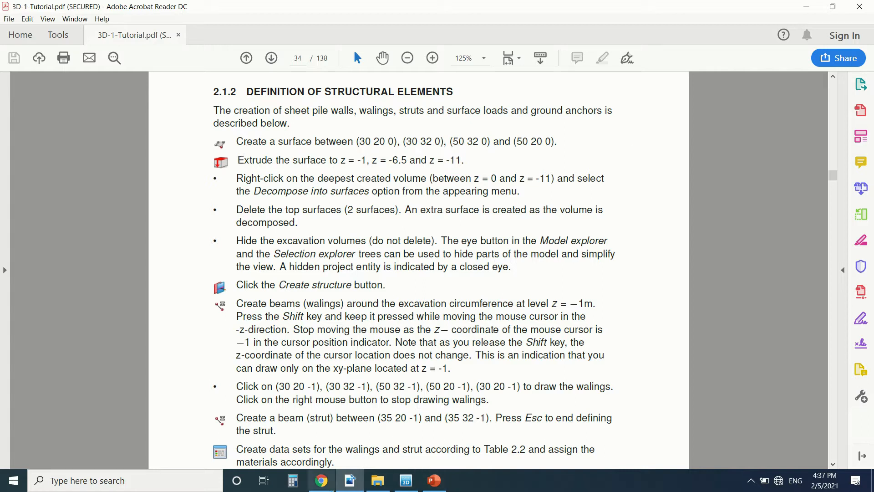
{"action": "left_click", "coordinate": [401, 479]}
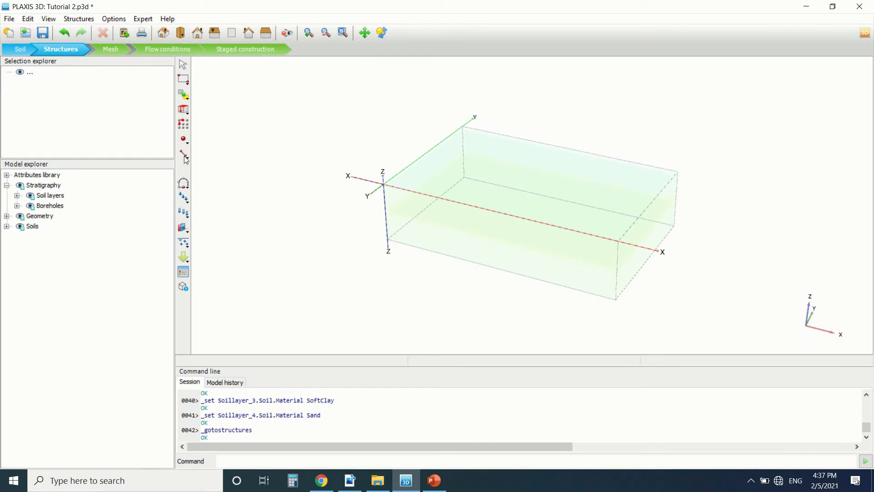
Create a surface from four freehand points at about (-15 -26 0), (1 -48 0), (-19 -37 0) and (-38 -15 0)
{"action": "left_click", "coordinate": [184, 169]}
{"action": "left_click", "coordinate": [293, 209]}
{"action": "left_click", "coordinate": [292, 254]}
{"action": "left_click", "coordinate": [260, 221]}
{"action": "left_click", "coordinate": [257, 179]}
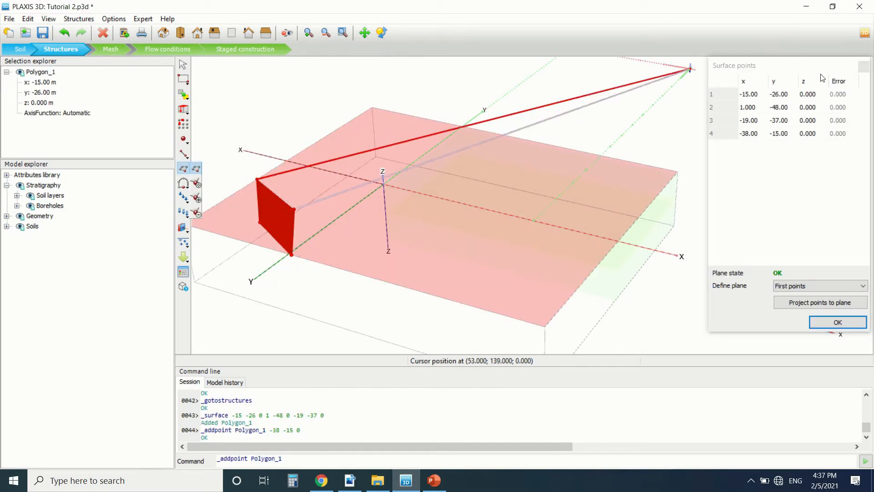
Set surface point 1 to x = 30 and y = 20
{"action": "left_click", "coordinate": [745, 97]}
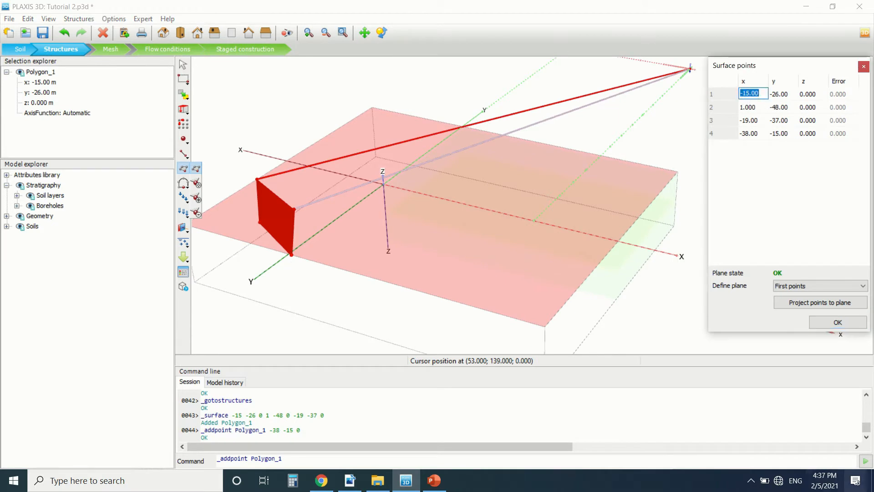
{"action": "type", "text": "3"}
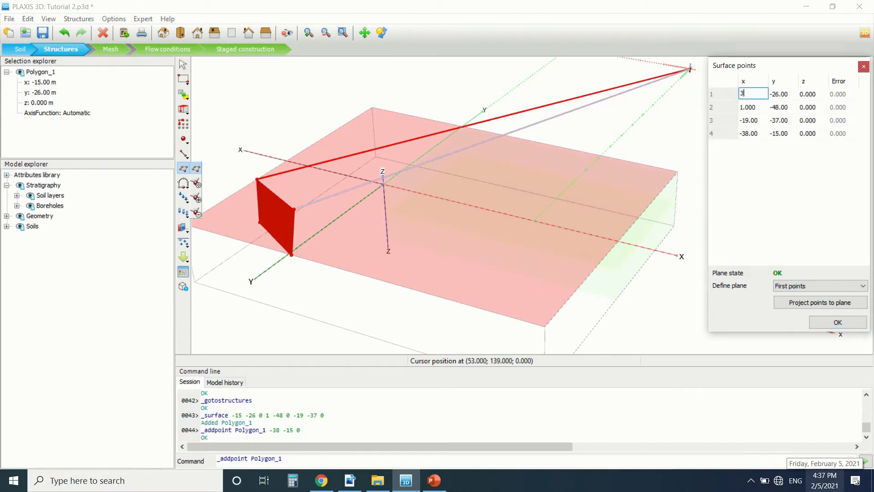
{"action": "type", "text": "0"}
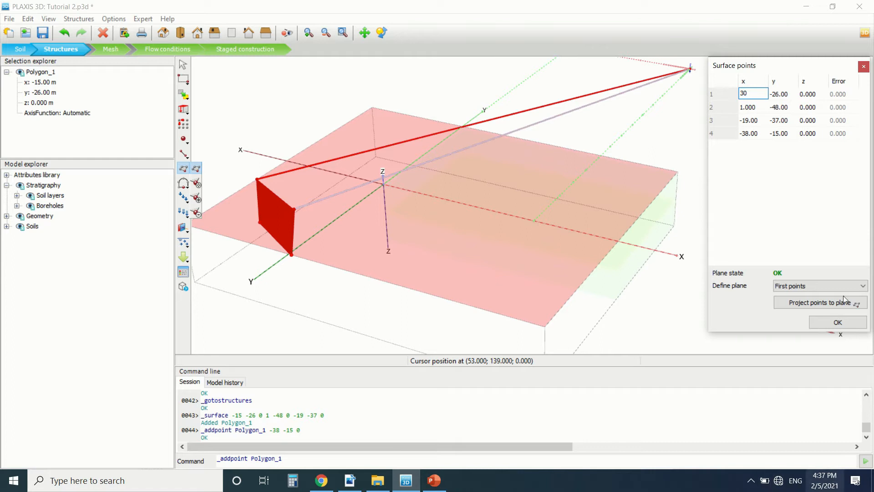
{"action": "key", "text": "Return"}
{"action": "right_click", "coordinate": [785, 153]}
{"action": "left_click", "coordinate": [791, 94]}
{"action": "type", "text": "20"}
Set surface point 2 to x = 30, y = 32 and point 3 to x = 50, y = 32
{"action": "left_click", "coordinate": [747, 107]}
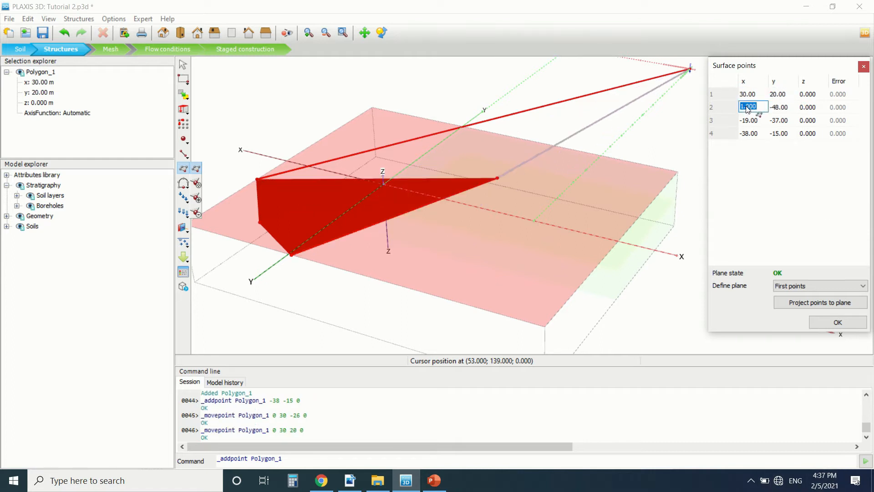
{"action": "type", "text": "30"}
{"action": "left_click", "coordinate": [781, 106]}
{"action": "type", "text": "32"}
{"action": "left_click", "coordinate": [758, 119]}
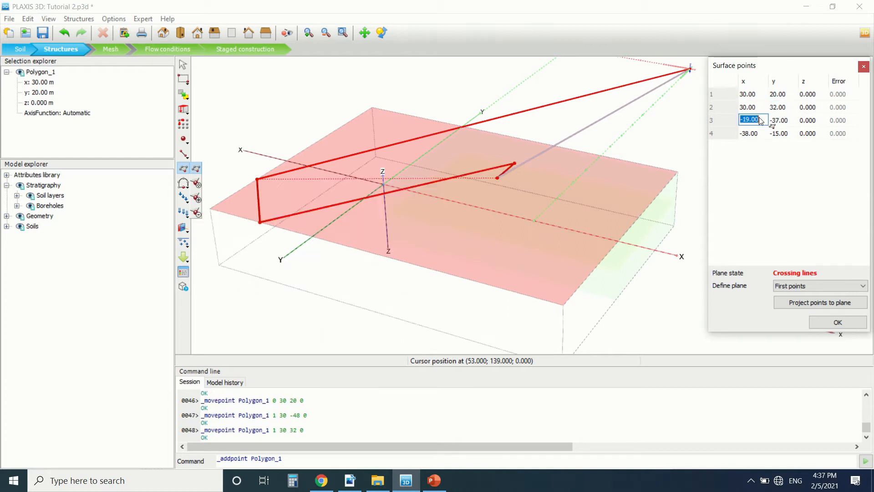
{"action": "type", "text": "50"}
{"action": "left_click", "coordinate": [773, 120]}
{"action": "type", "text": "32"}
Set surface point 4 to x = 50 and y = 20, and accept the surface points
{"action": "left_click", "coordinate": [773, 134]}
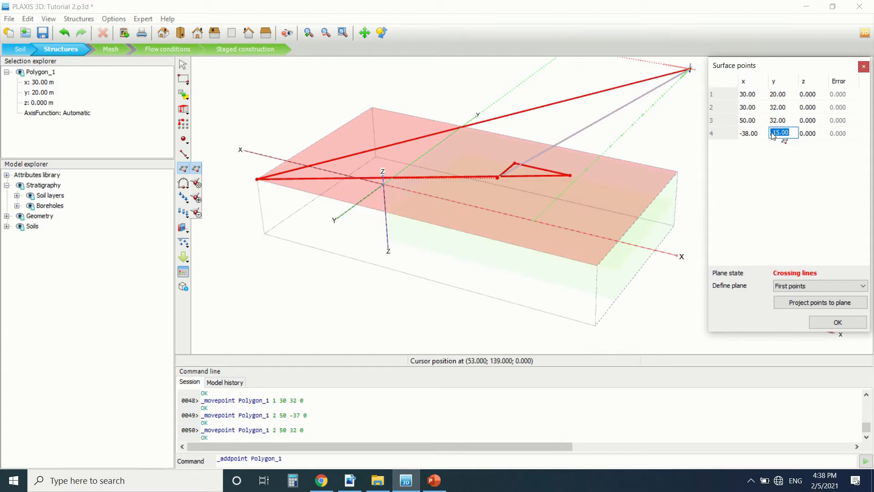
{"action": "type", "text": "50"}
{"action": "left_click", "coordinate": [804, 134]}
{"action": "left_click", "coordinate": [761, 135]}
{"action": "type", "text": "4"}
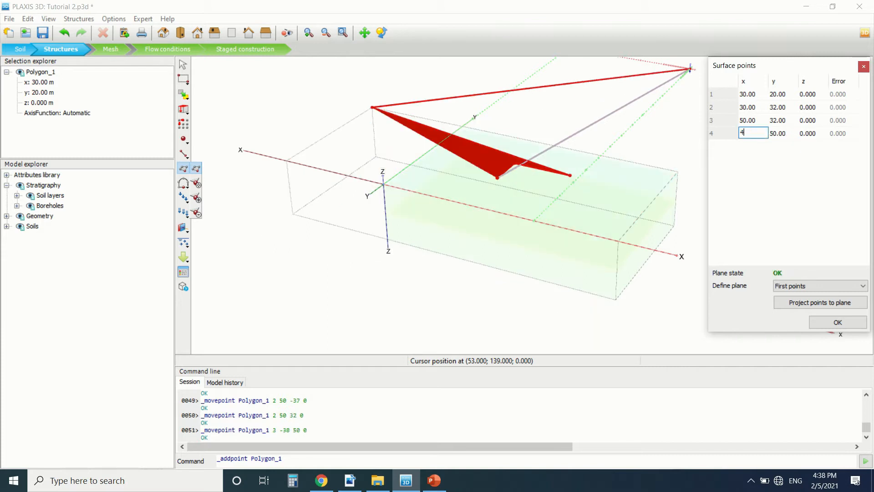
{"action": "type", "text": "0"}
{"action": "left_click", "coordinate": [779, 136]}
{"action": "type", "text": "20"}
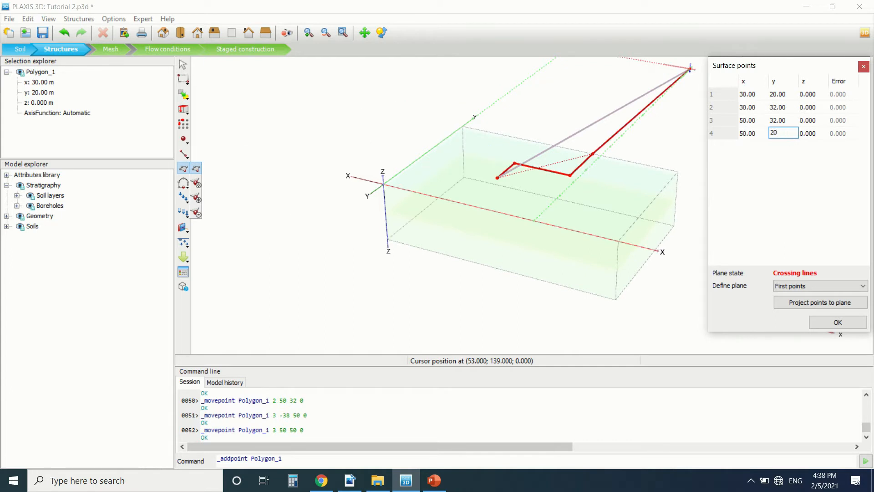
{"action": "left_click", "coordinate": [806, 179]}
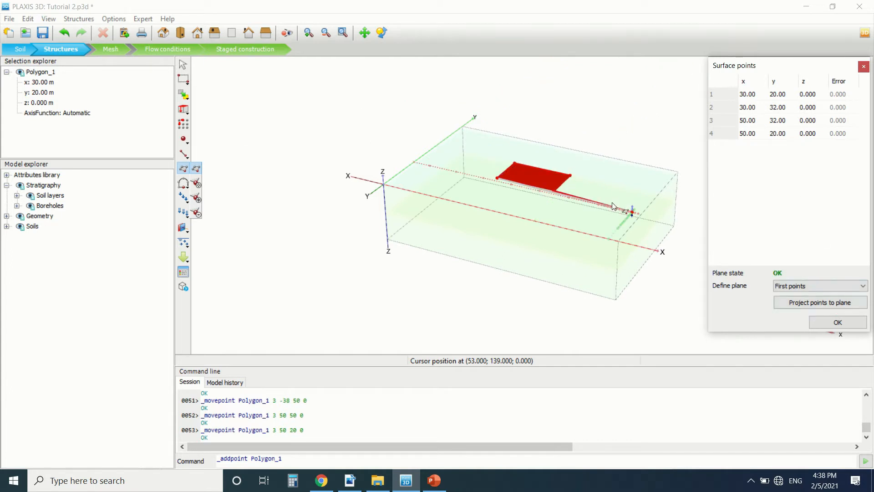
{"action": "left_click", "coordinate": [838, 322]}
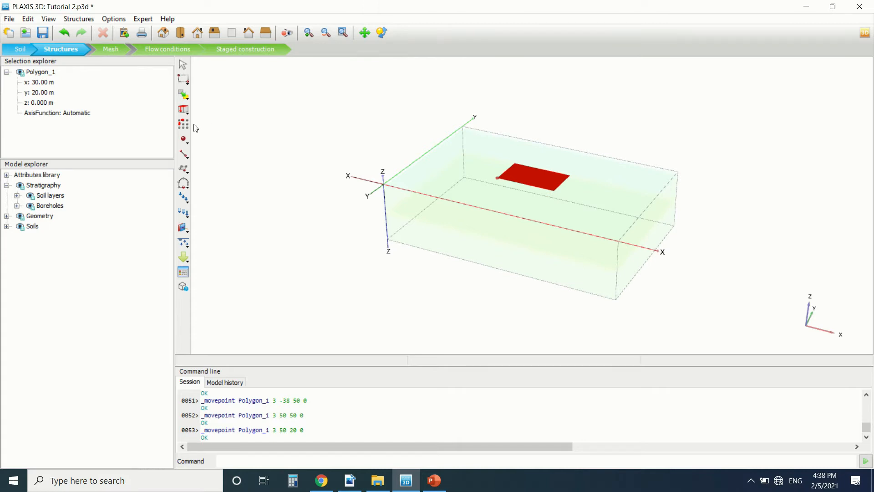
Extrude the rectangular surface with a z vector of -1
{"action": "left_click", "coordinate": [189, 113]}
{"action": "left_click", "coordinate": [197, 109]}
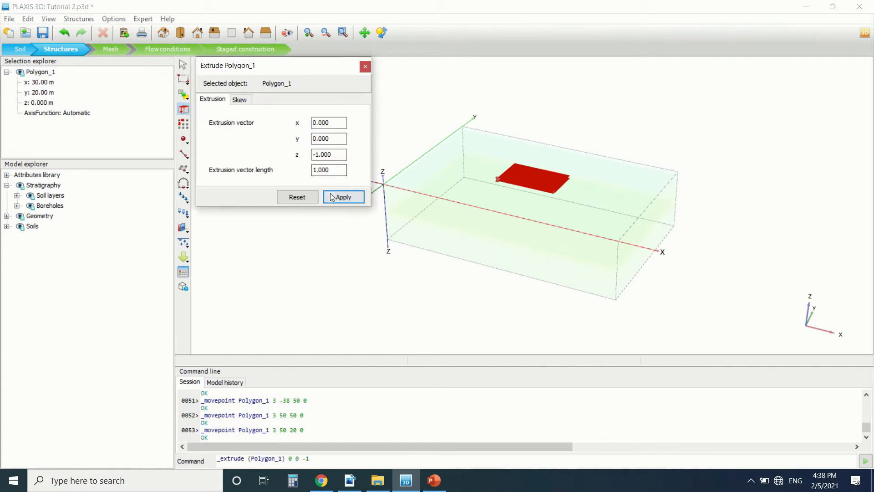
{"action": "left_click", "coordinate": [343, 195]}
Select the top surface again and extrude it with a z vector of -6.5
{"action": "left_click", "coordinate": [188, 112]}
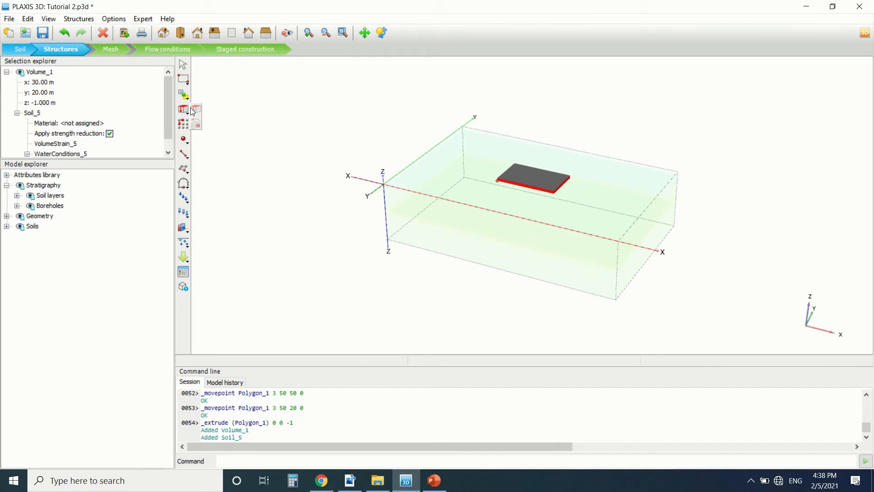
{"action": "left_click", "coordinate": [538, 177]}
{"action": "left_click", "coordinate": [188, 112]}
{"action": "left_click", "coordinate": [197, 110]}
{"action": "left_click_drag", "start_coordinate": [330, 155], "coordinate": [314, 157]}
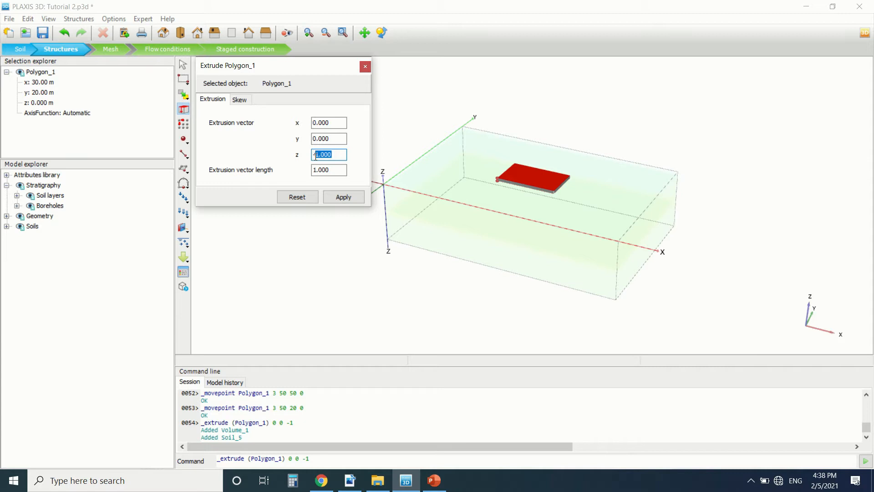
{"action": "type", "text": "6.5"}
{"action": "left_click", "coordinate": [332, 197]}
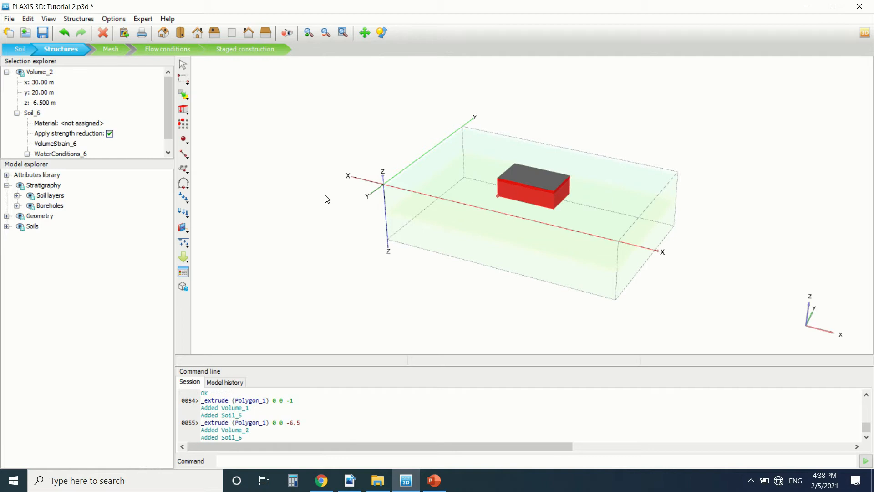
Reselect the top surface and extrude it with a z vector of -11
{"action": "left_click", "coordinate": [537, 178]}
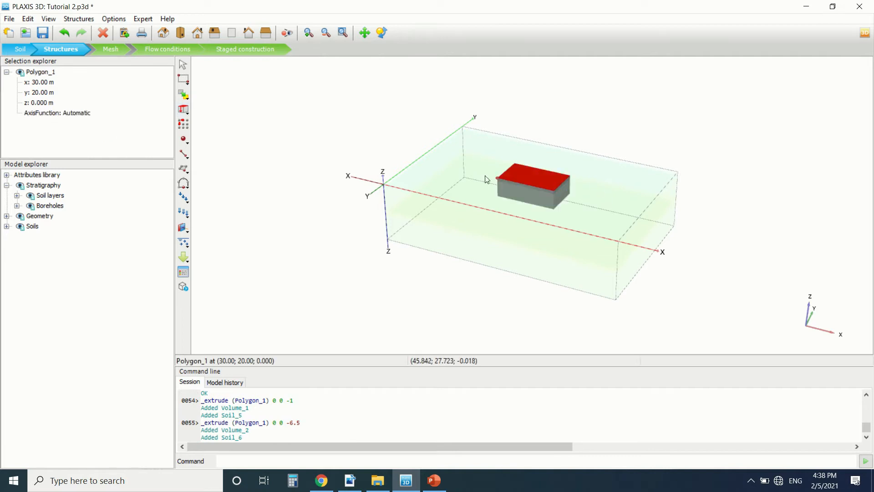
{"action": "left_click", "coordinate": [187, 111]}
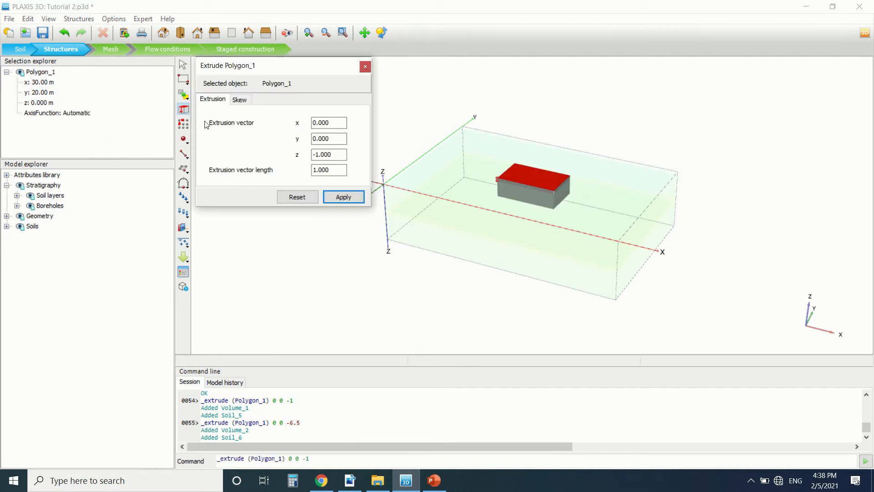
{"action": "left_click_drag", "start_coordinate": [333, 155], "coordinate": [322, 154]}
{"action": "type", "text": "11"}
{"action": "left_click", "coordinate": [342, 198]}
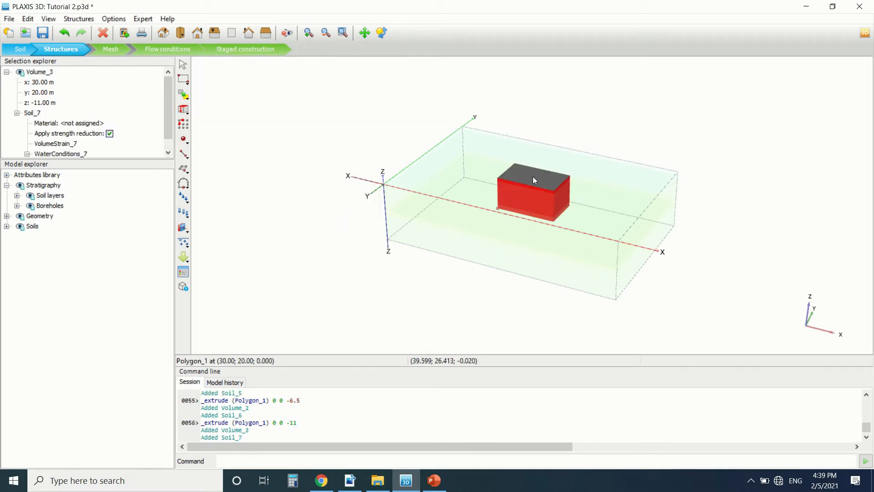
Check the manual's next structural instructions, switch back to PLAXIS 3D and decompose the deepest excavation volume into surfaces
{"action": "scroll", "coordinate": [540, 185], "scroll_direction": "up", "scroll_amount": 3}
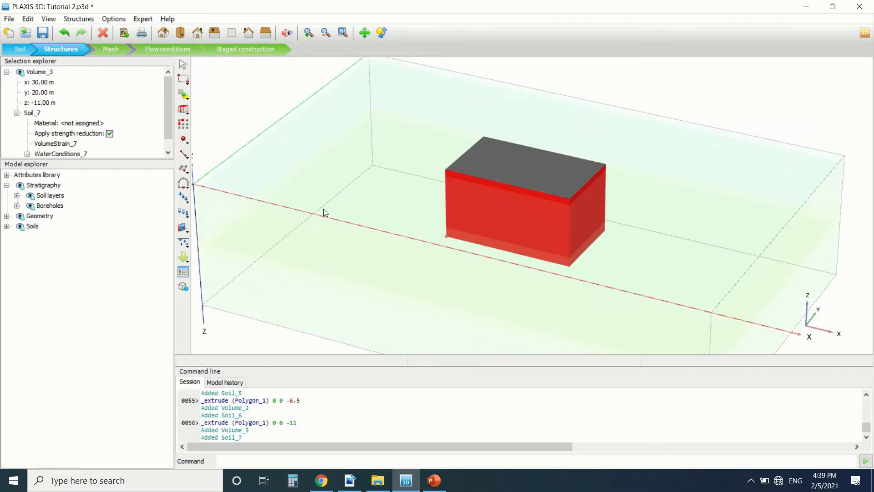
{"action": "left_click", "coordinate": [350, 480]}
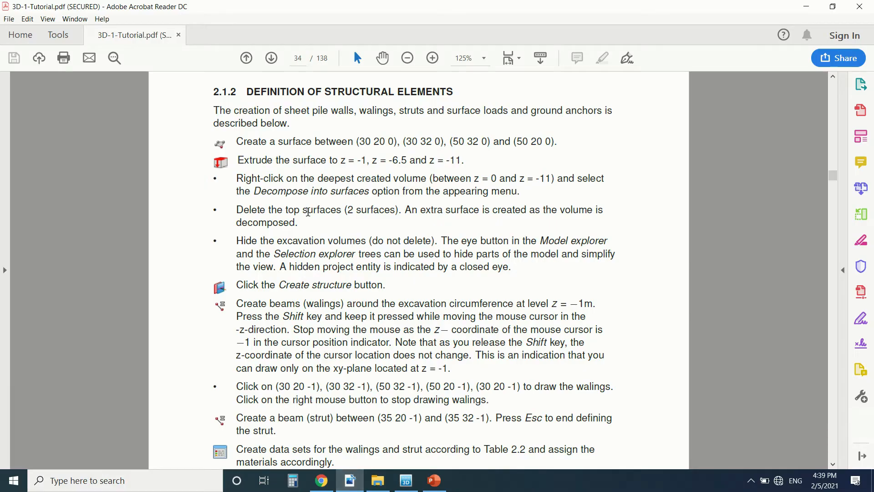
{"action": "scroll", "coordinate": [288, 203], "scroll_direction": "down", "scroll_amount": 1}
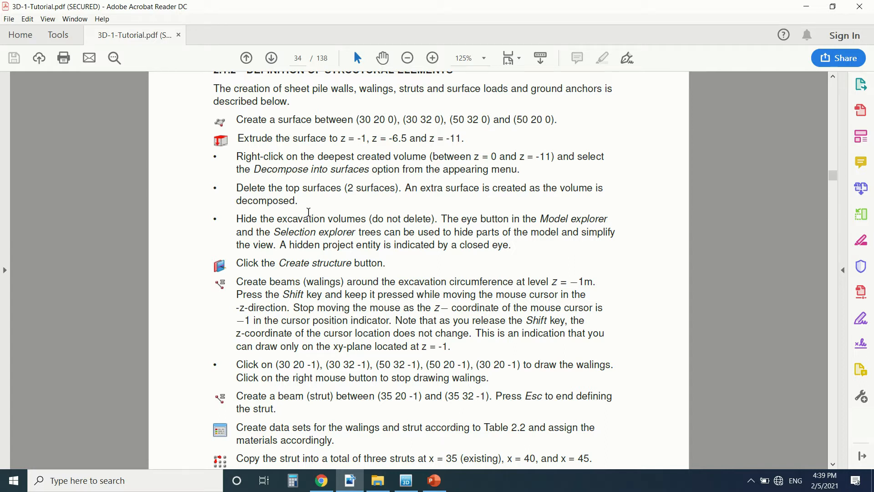
{"action": "scroll", "coordinate": [312, 201], "scroll_direction": "down", "scroll_amount": 1}
{"action": "scroll", "coordinate": [325, 184], "scroll_direction": "down", "scroll_amount": 1}
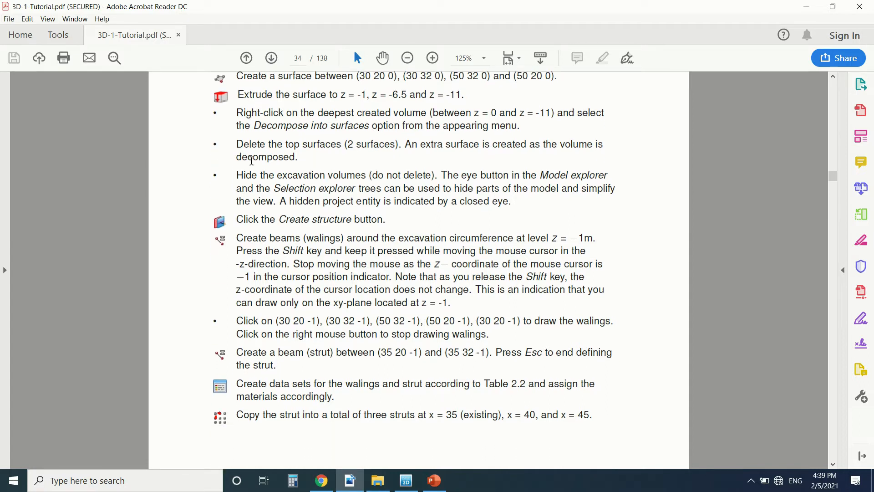
{"action": "left_click", "coordinate": [406, 480]}
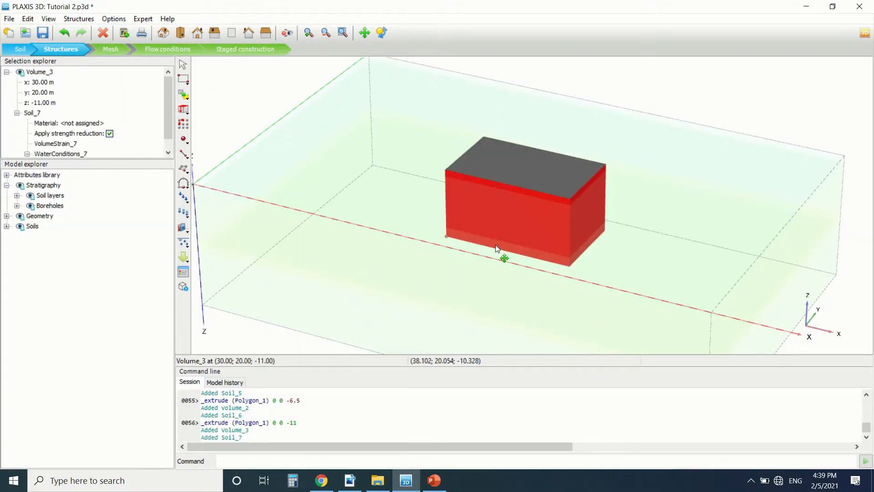
{"action": "right_click", "coordinate": [503, 218]}
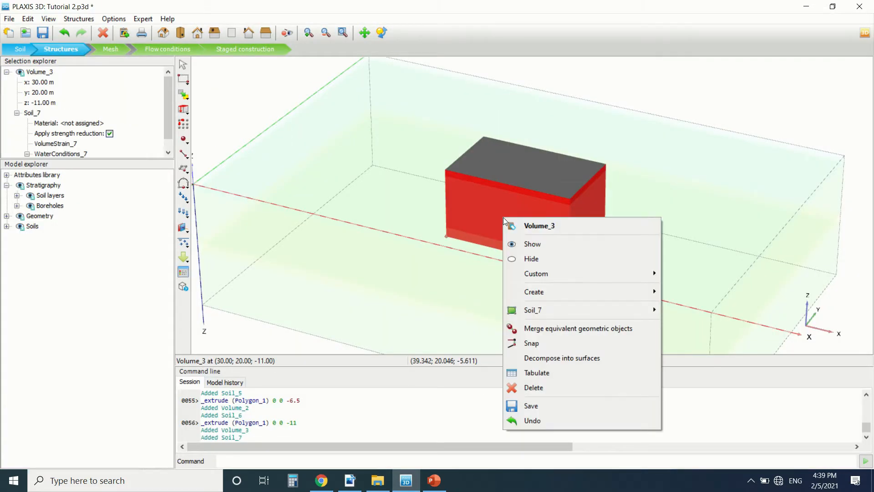
{"action": "left_click", "coordinate": [573, 358]}
Delete the two overlapping surfaces on top of the excavation volume at z = 0
{"action": "left_click", "coordinate": [542, 178]}
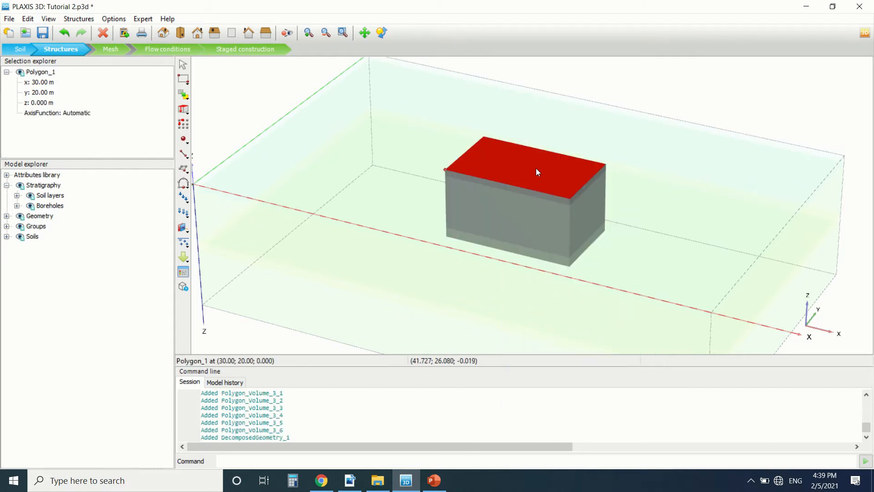
{"action": "key", "text": "Delete"}
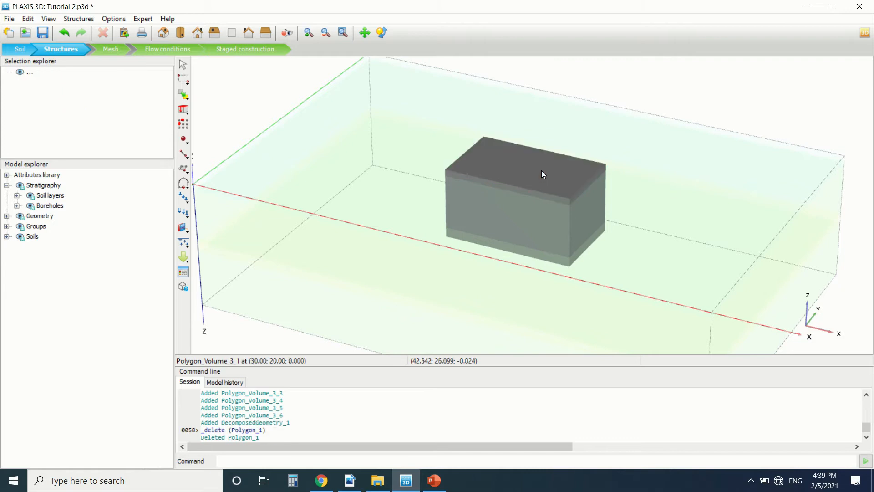
{"action": "left_click", "coordinate": [541, 170]}
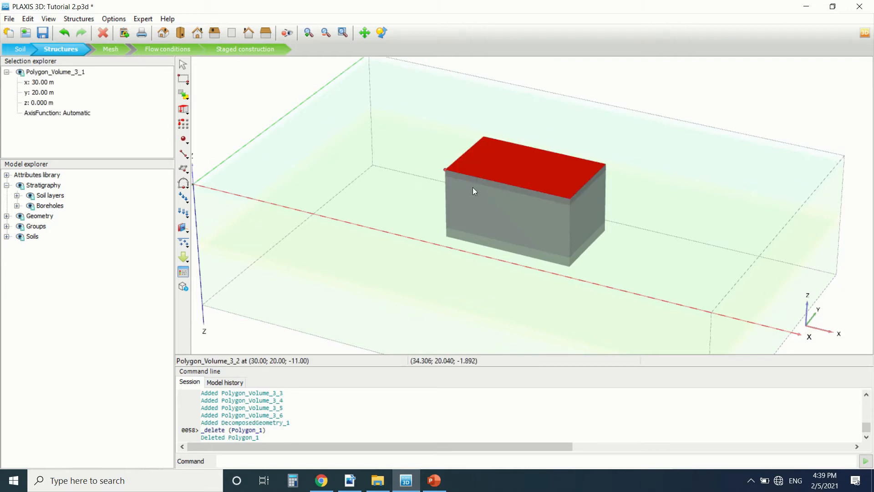
{"action": "key", "text": "Delete"}
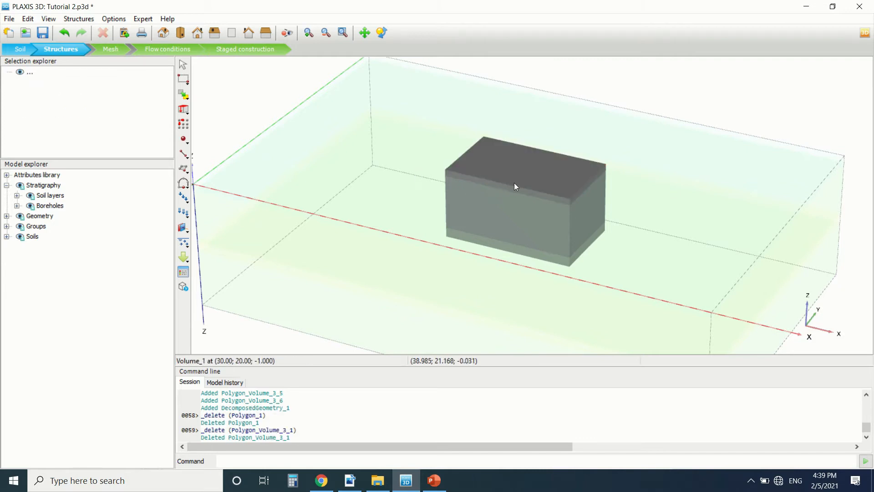
Hide the three excavation volumes in the model and inspect the remaining wall surfaces of the pit
{"action": "left_click", "coordinate": [7, 216]}
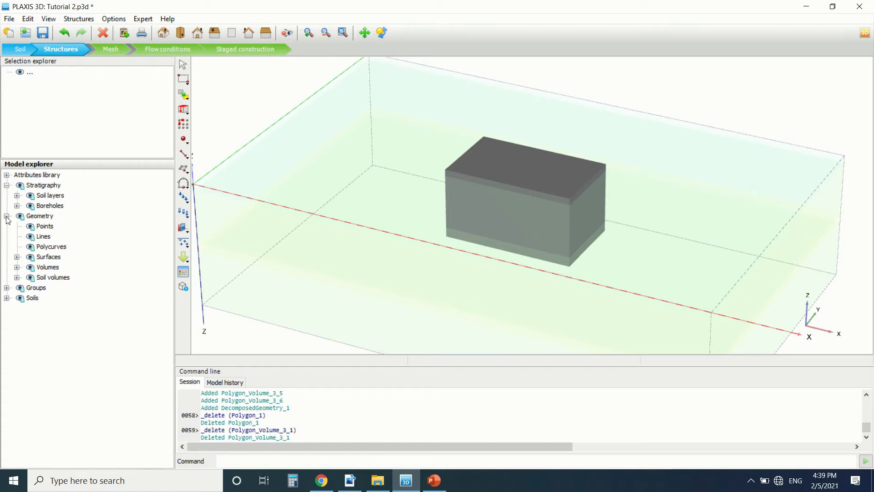
{"action": "left_click", "coordinate": [17, 267]}
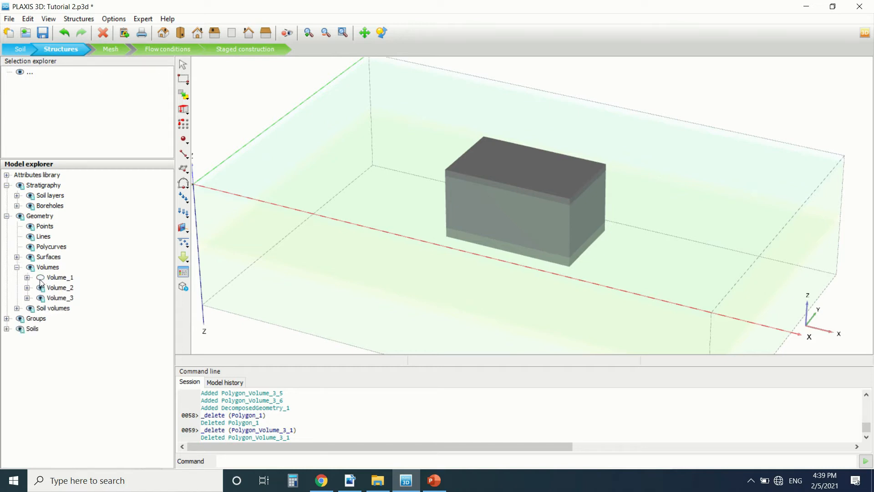
{"action": "left_click", "coordinate": [41, 298]}
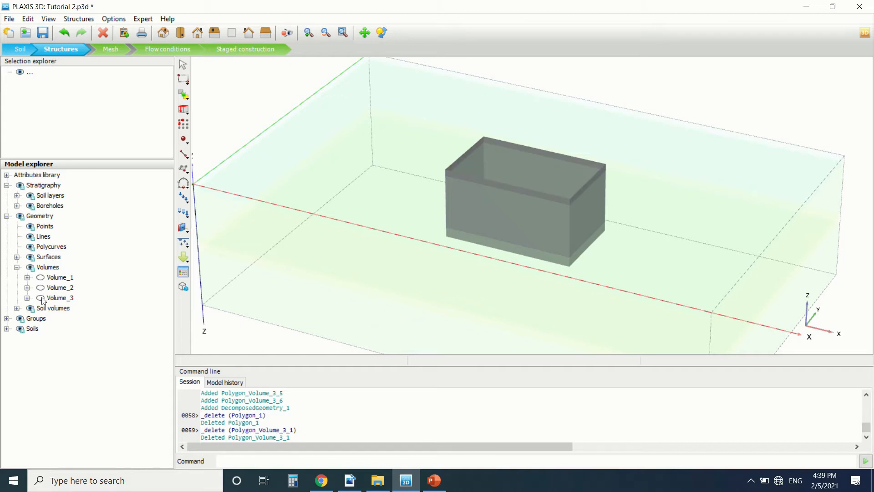
{"action": "left_click", "coordinate": [41, 298]}
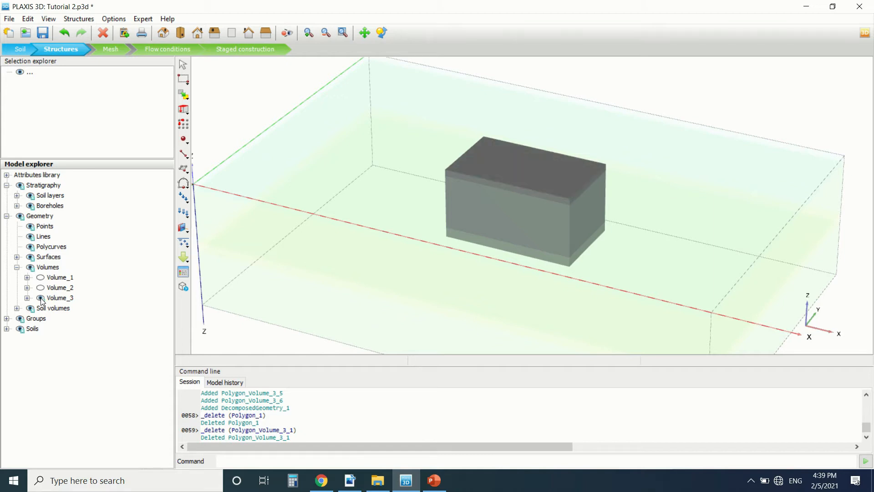
{"action": "left_click", "coordinate": [41, 299]}
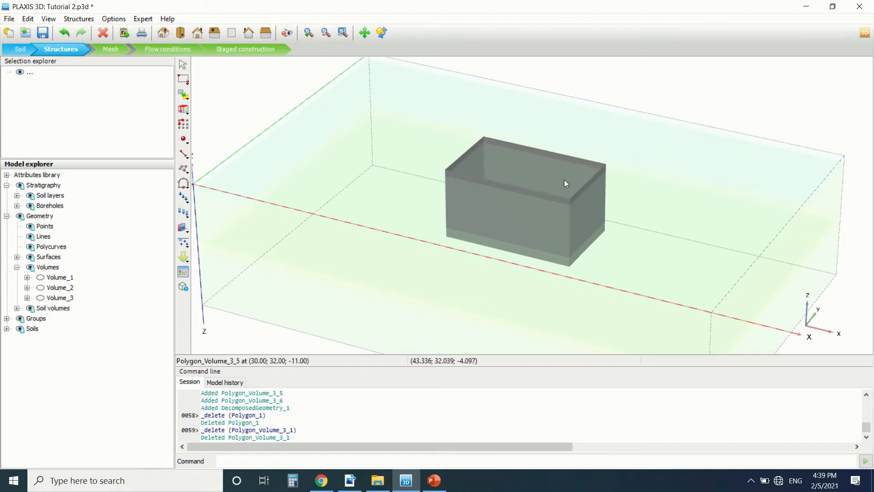
{"action": "left_click", "coordinate": [566, 164]}
{"action": "scroll", "coordinate": [430, 220], "scroll_direction": "up", "scroll_amount": 3}
{"action": "scroll", "coordinate": [449, 250], "scroll_direction": "down", "scroll_amount": 4}
{"action": "scroll", "coordinate": [348, 215], "scroll_direction": "up", "scroll_amount": 4}
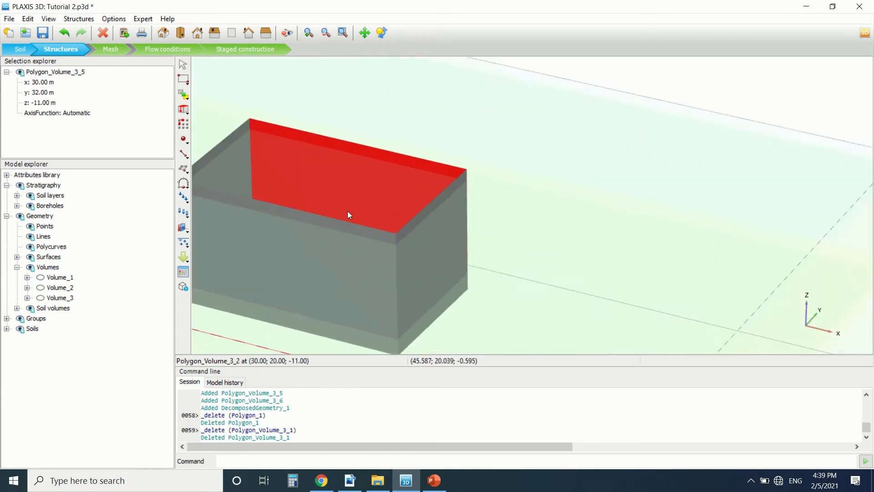
{"action": "scroll", "coordinate": [581, 91], "scroll_direction": "down", "scroll_amount": 3}
{"action": "left_click", "coordinate": [581, 91]}
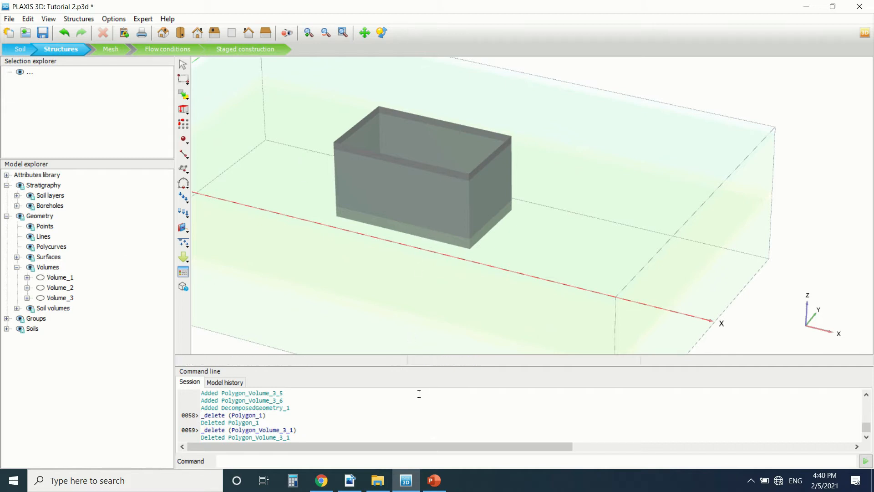
Read the manual's instructions for creating the walings and strut, and switch back to PLAXIS 3D
{"action": "left_click", "coordinate": [358, 479]}
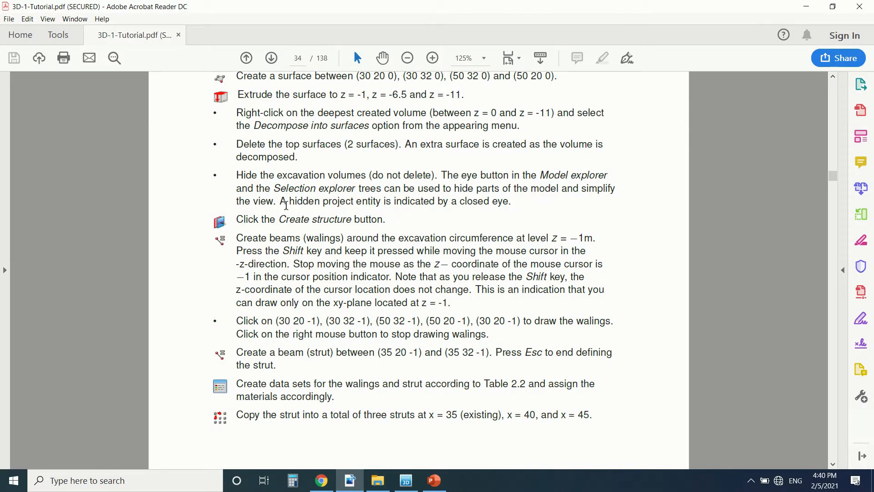
{"action": "scroll", "coordinate": [289, 214], "scroll_direction": "down", "scroll_amount": 1}
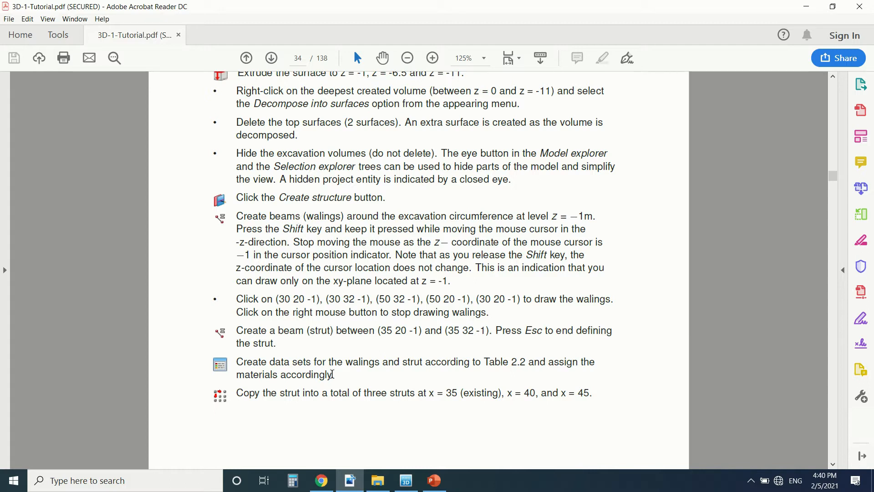
{"action": "left_click", "coordinate": [406, 481]}
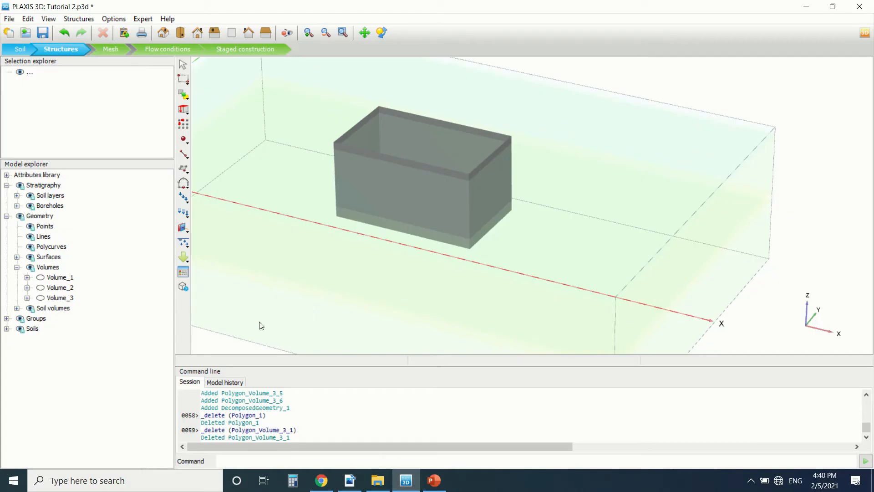
Create waling beams around the excavation at z = -1 through (30 32), (50 32), (50 20), (30 20) and back to (30 32)
{"action": "left_click", "coordinate": [190, 232]}
{"action": "left_click", "coordinate": [199, 244]}
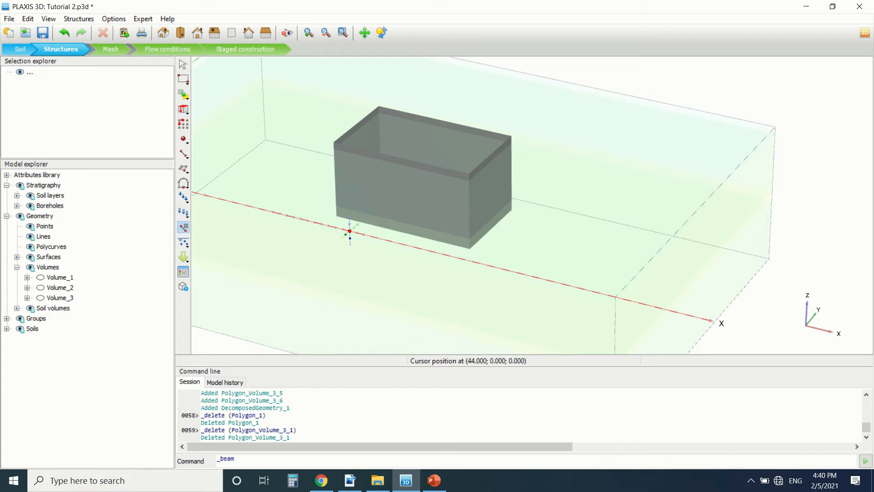
{"action": "scroll", "coordinate": [392, 98], "scroll_direction": "up", "scroll_amount": 3}
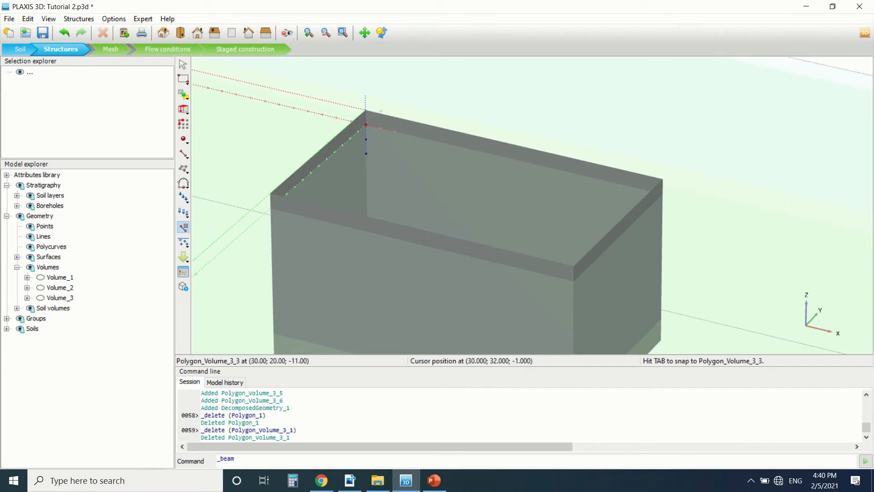
{"action": "left_click", "coordinate": [367, 125]}
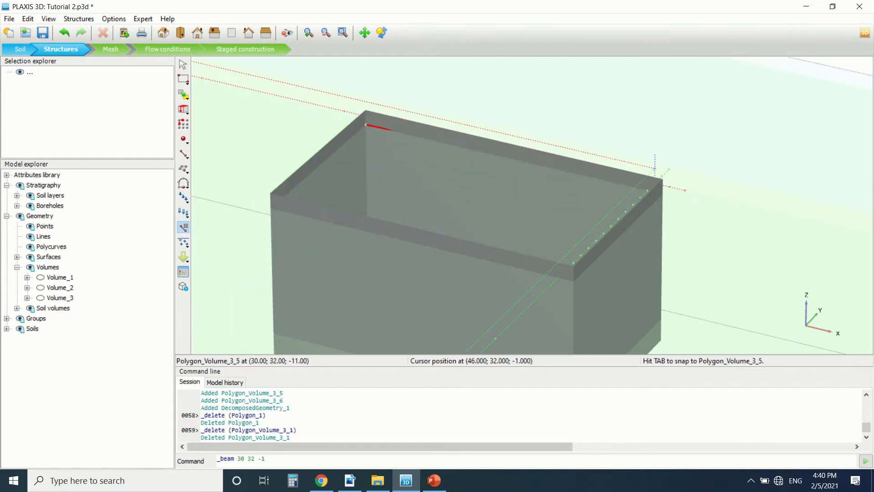
{"action": "left_click", "coordinate": [662, 195]}
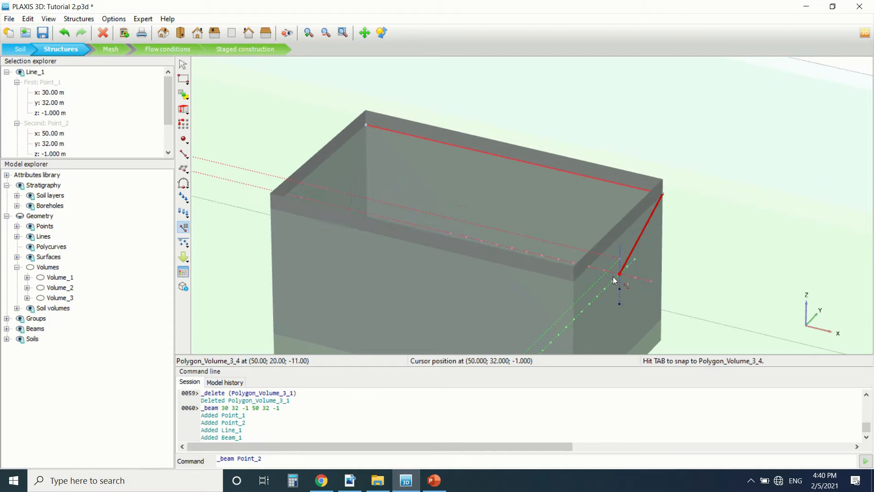
{"action": "left_click", "coordinate": [573, 281]}
{"action": "left_click", "coordinate": [272, 208]}
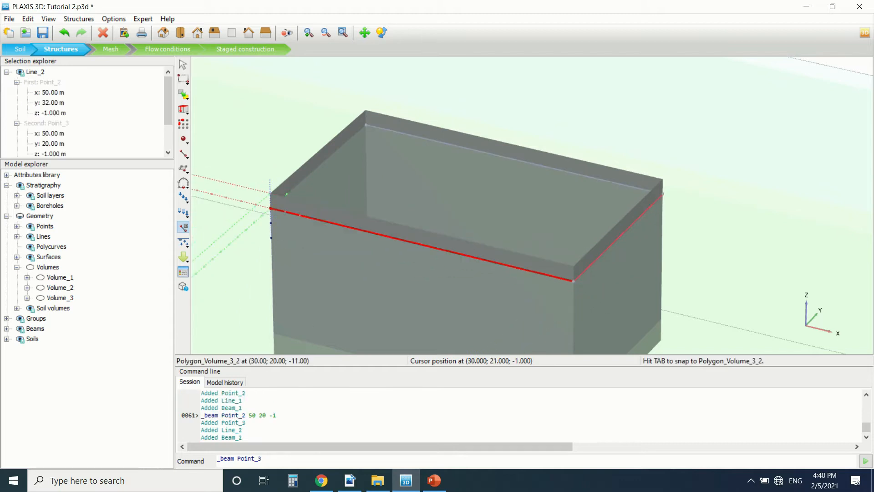
{"action": "left_click", "coordinate": [365, 126]}
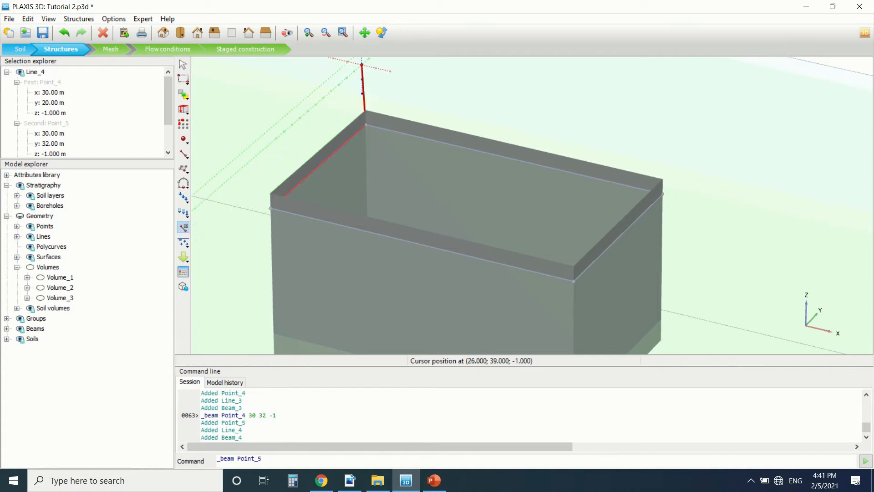
{"action": "key", "text": "Escape"}
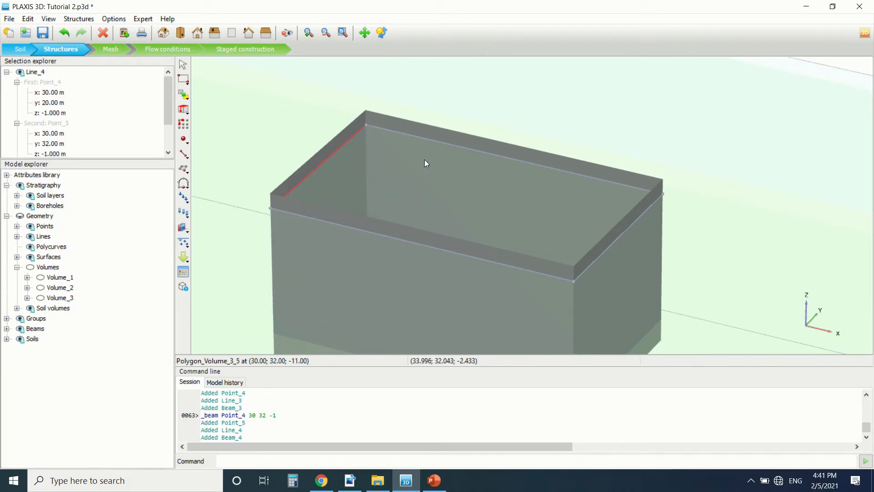
Look up the strut's end coordinates in the manual and return to PLAXIS 3D
{"action": "left_click", "coordinate": [350, 480]}
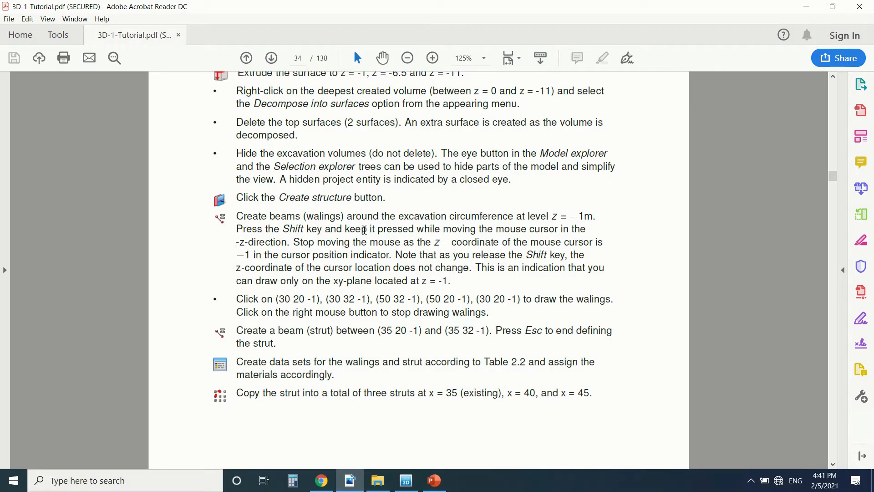
{"action": "scroll", "coordinate": [368, 249], "scroll_direction": "down", "scroll_amount": 1}
{"action": "scroll", "coordinate": [332, 252], "scroll_direction": "down", "scroll_amount": 1}
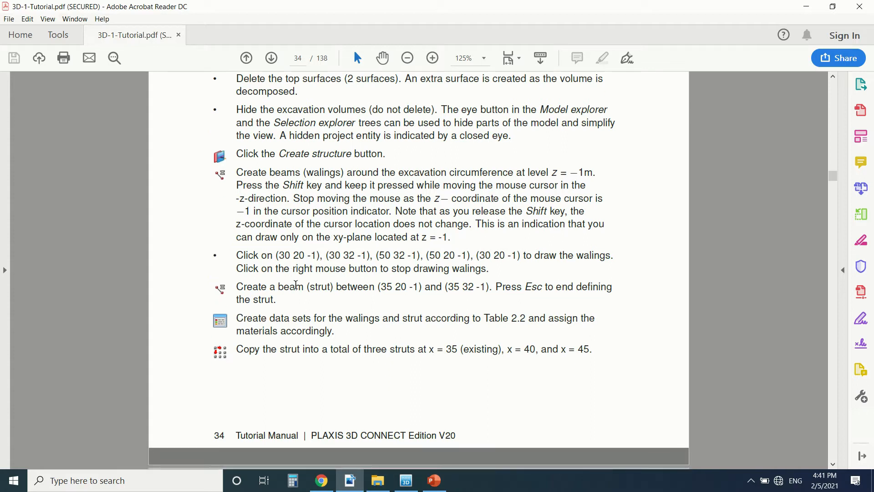
{"action": "scroll", "coordinate": [286, 296], "scroll_direction": "down", "scroll_amount": 2}
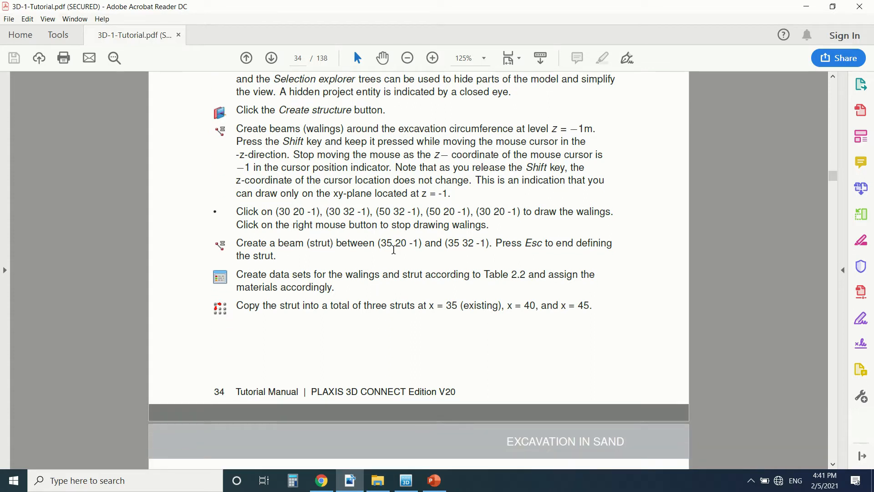
{"action": "left_click", "coordinate": [406, 481]}
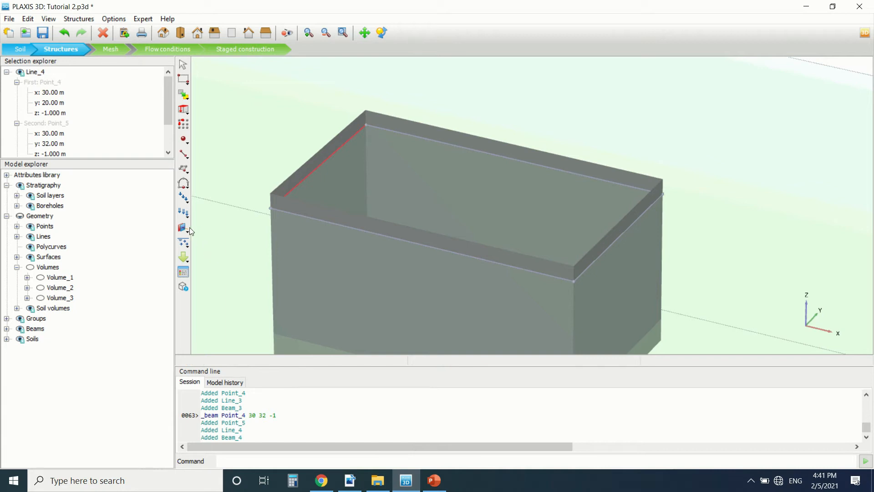
Draw a beam for the strut beside the pit from (29 14 -1) to (26 21 -1)
{"action": "left_click", "coordinate": [192, 243]}
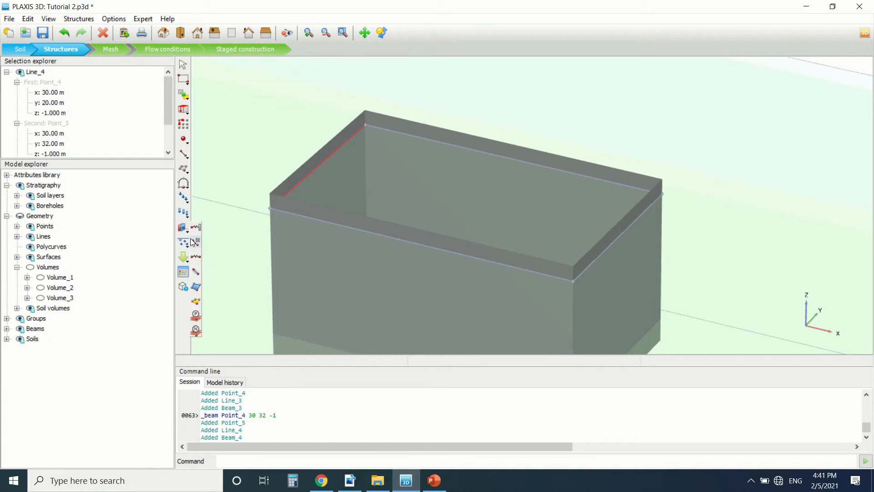
{"action": "left_click", "coordinate": [195, 242]}
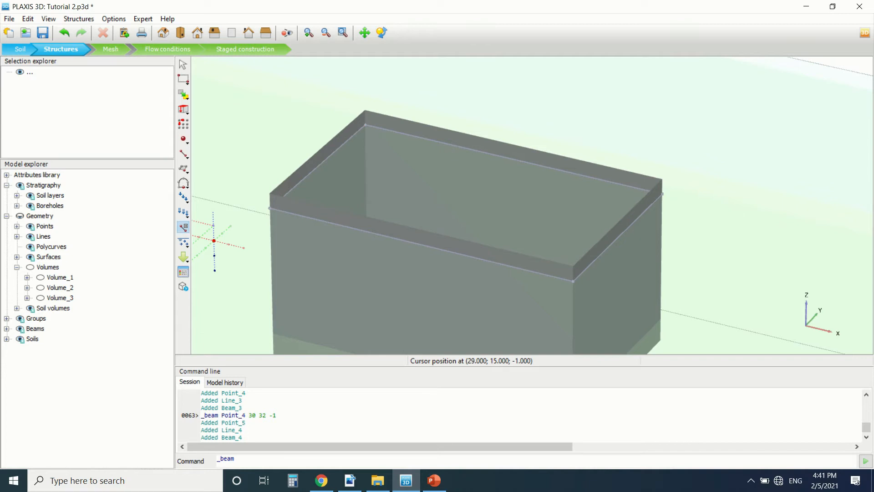
{"action": "left_click", "coordinate": [206, 248]}
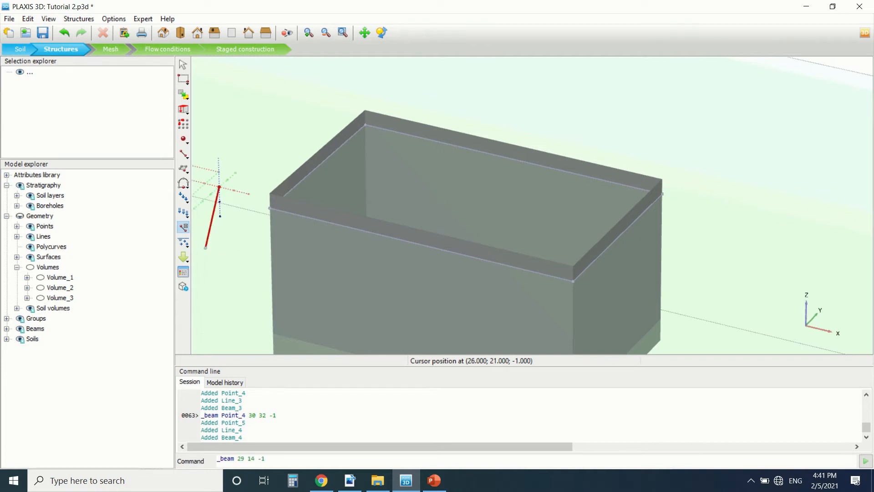
{"action": "left_click", "coordinate": [219, 187]}
Set the strut's first point to x = 35, y = 20 and its second point to x = 35, y = 32
{"action": "left_click", "coordinate": [54, 93]}
{"action": "type", "text": "35"}
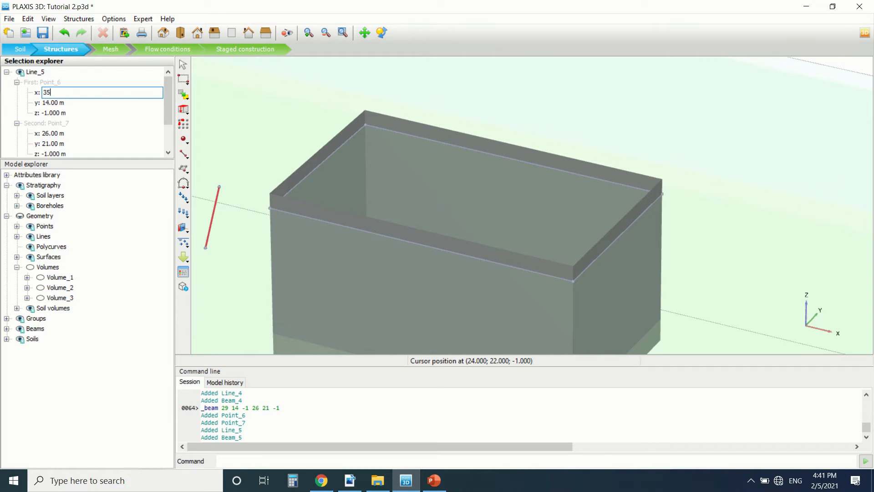
{"action": "key", "text": "Tab"}
{"action": "type", "text": "20"}
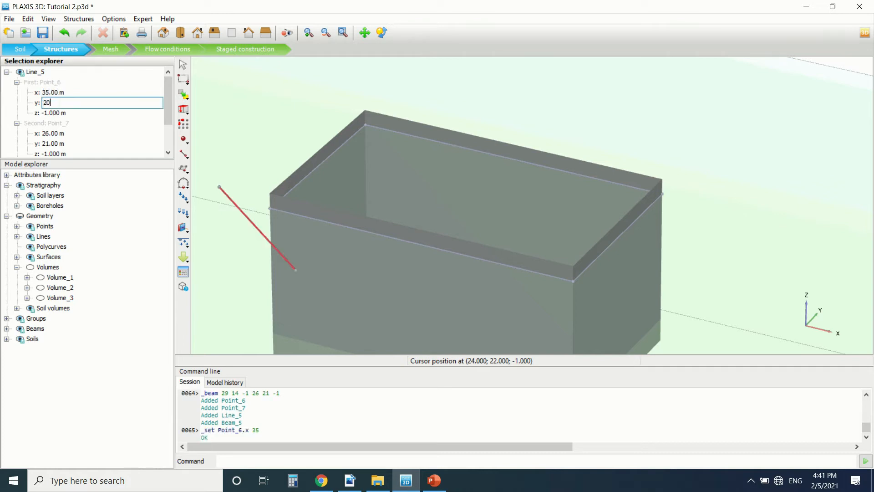
{"action": "key", "text": "Tab"}
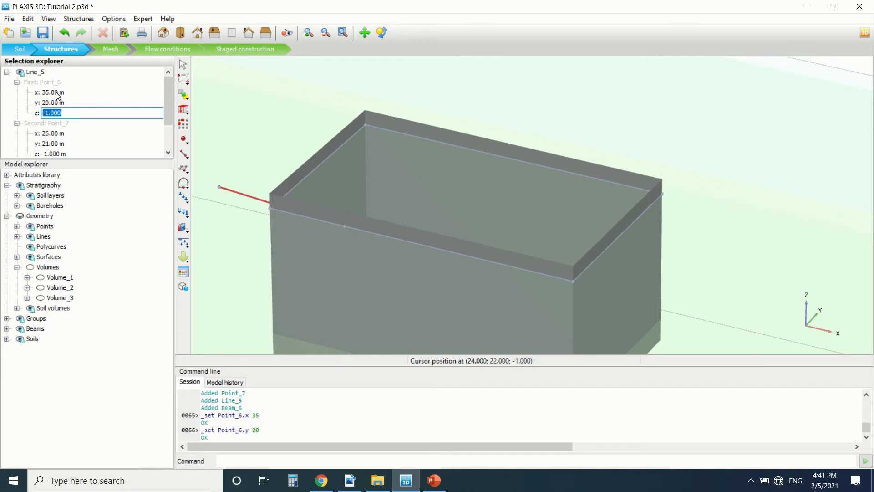
{"action": "key", "text": "Tab"}
{"action": "type", "text": "35"}
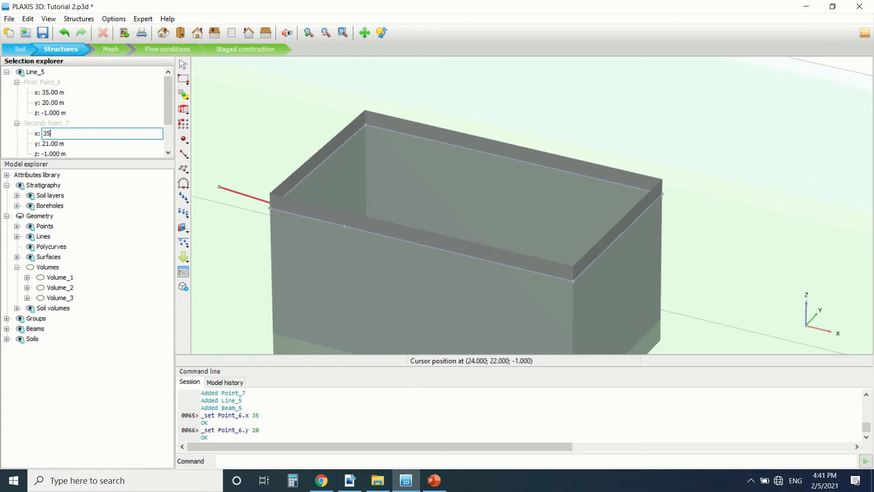
{"action": "key", "text": "Tab"}
{"action": "type", "text": "32"}
{"action": "key", "text": "Tab"}
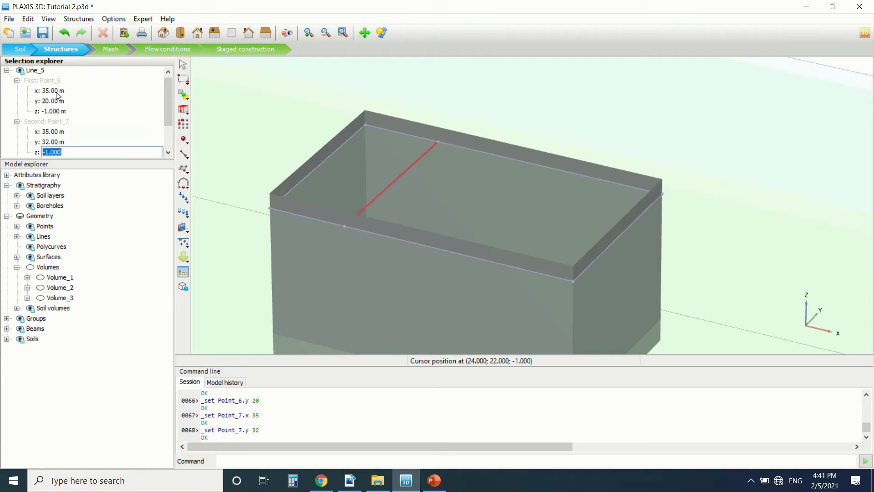
{"action": "left_click", "coordinate": [409, 106]}
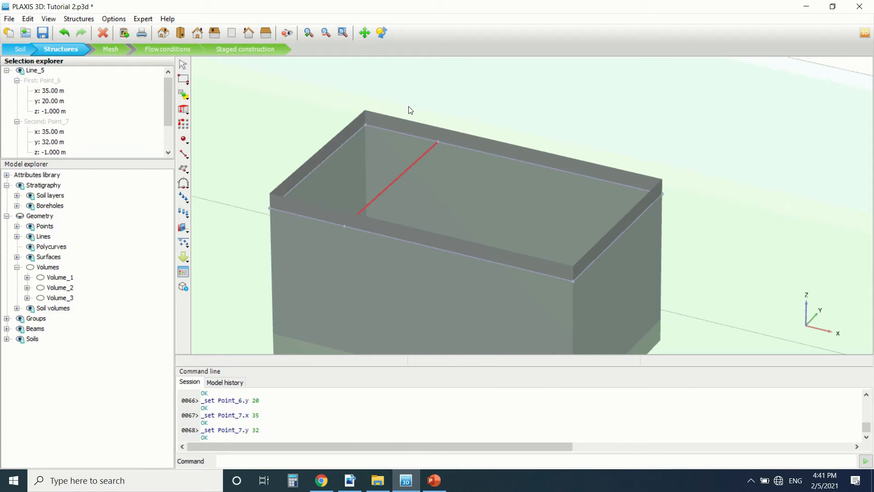
Check the manual's instructions for the beam materials and strut copies, and return to PLAXIS 3D
{"action": "left_click", "coordinate": [350, 480]}
{"action": "scroll", "coordinate": [322, 264], "scroll_direction": "down", "scroll_amount": 2}
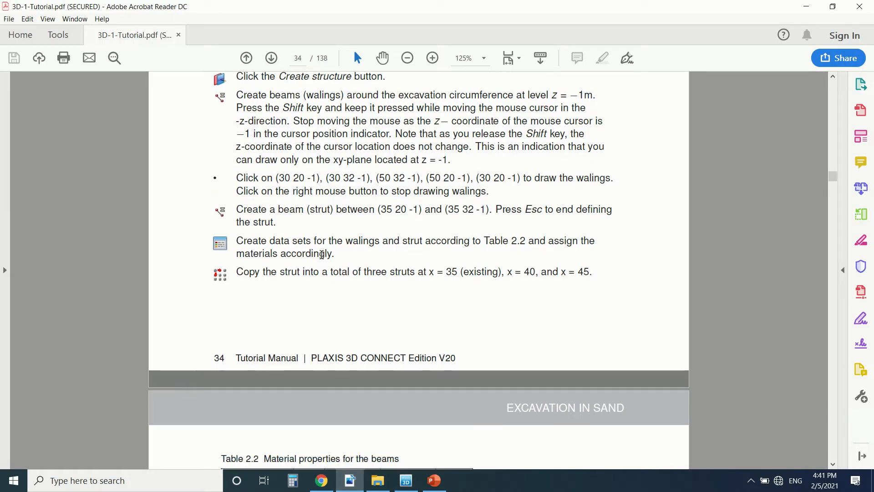
{"action": "scroll", "coordinate": [320, 263], "scroll_direction": "down", "scroll_amount": 3}
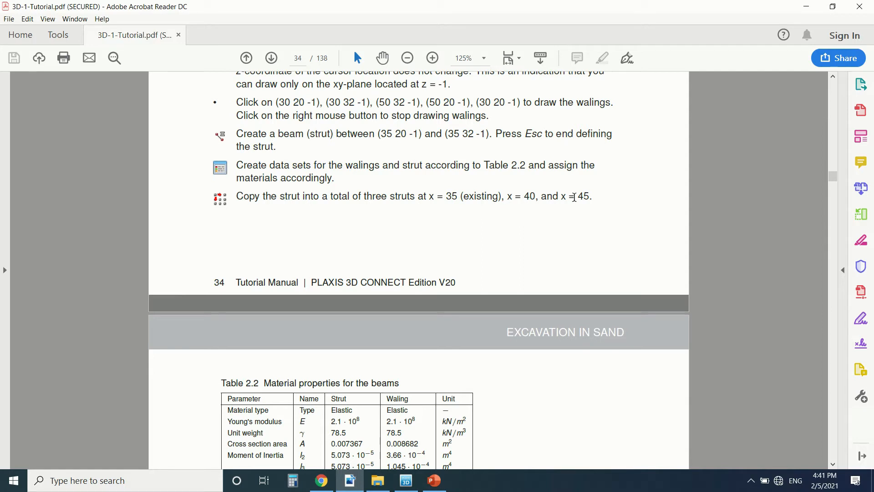
{"action": "left_click", "coordinate": [406, 482]}
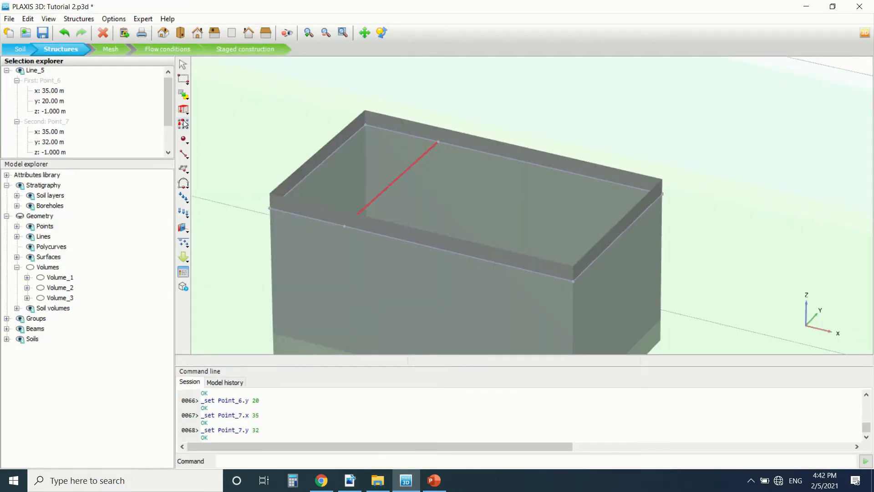
Try copying the strut in a rectangular x-direction array with two columns 5 m apart, and undo the copy
{"action": "left_click", "coordinate": [184, 123]}
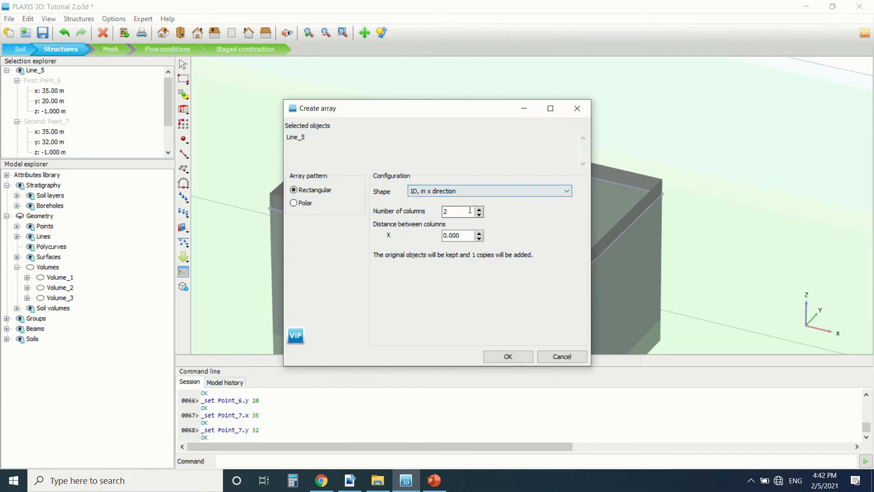
{"action": "left_click_drag", "start_coordinate": [465, 235], "coordinate": [423, 234]}
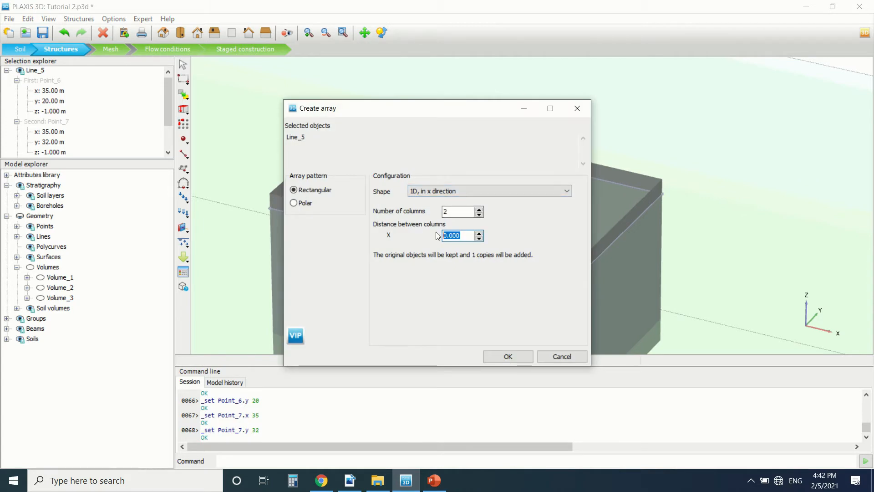
{"action": "left_click", "coordinate": [493, 356]}
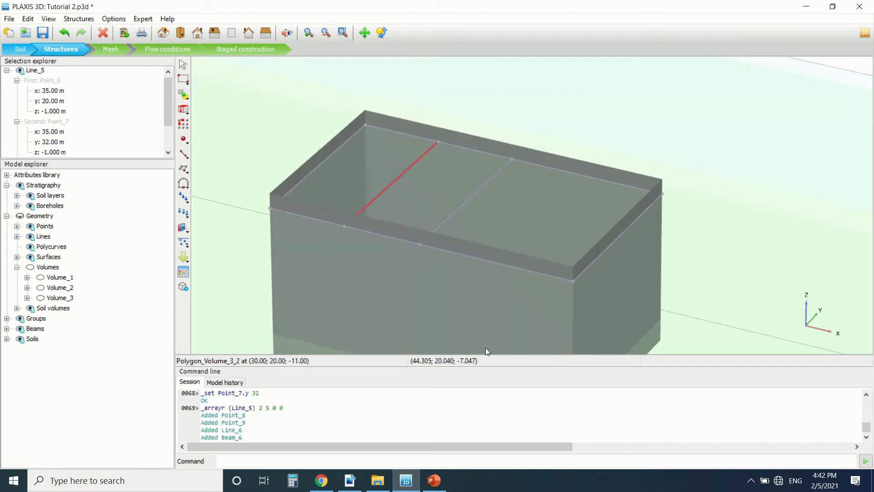
{"action": "left_click", "coordinate": [183, 124]}
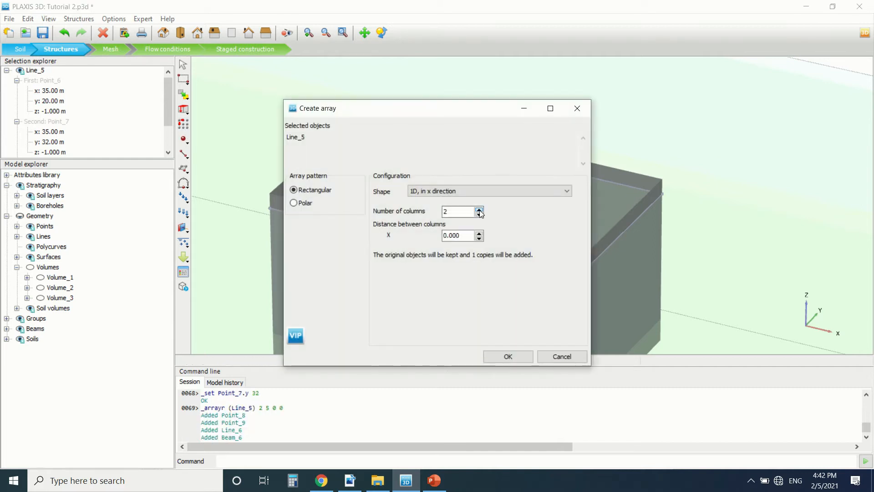
{"action": "left_click", "coordinate": [480, 211]}
{"action": "key", "text": "Escape"}
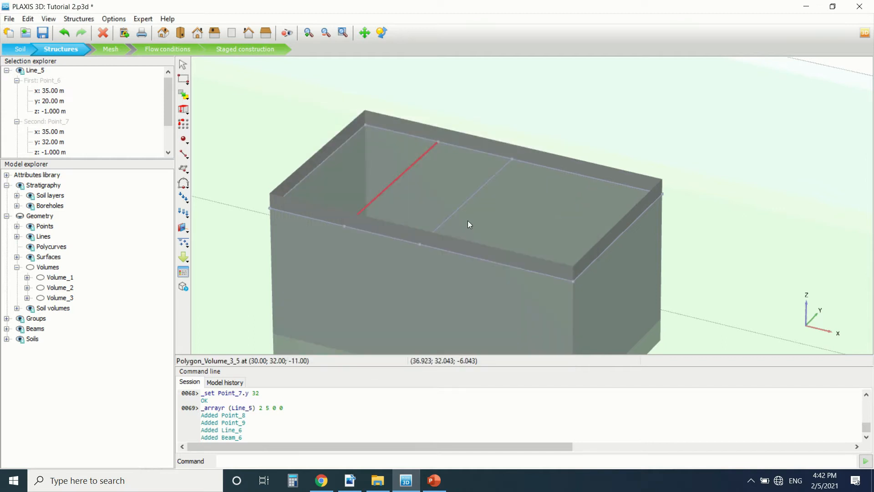
{"action": "key", "text": "ctrl+z"}
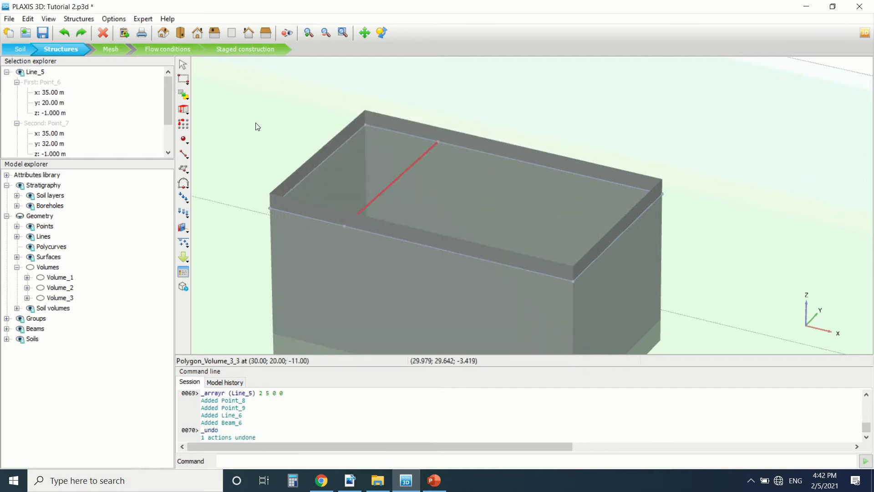
Copy the strut in a rectangular x-direction array with three columns spaced 5 m apart
{"action": "left_click", "coordinate": [183, 123]}
{"action": "left_click", "coordinate": [479, 209]}
{"action": "left_click_drag", "start_coordinate": [477, 236], "coordinate": [425, 230]}
{"action": "type", "text": "5"}
{"action": "left_click", "coordinate": [515, 359]}
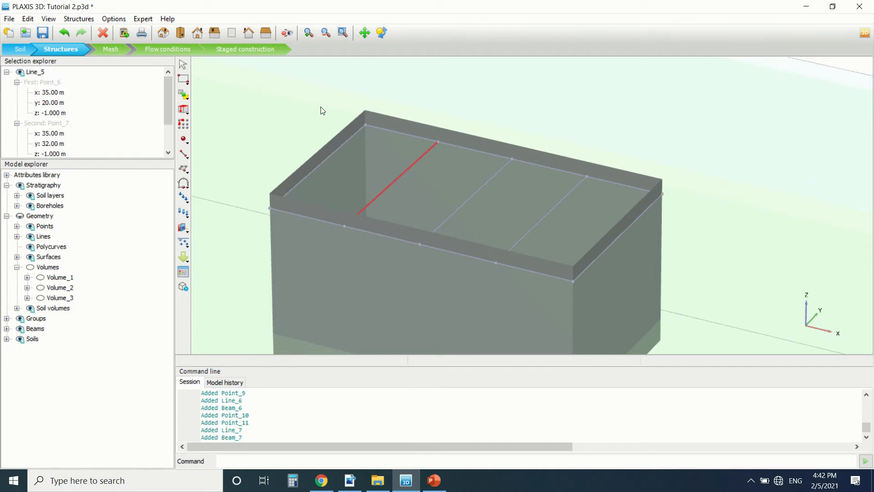
Check the manual's Table 2.2 of beam material properties and return to PLAXIS 3D
{"action": "left_click", "coordinate": [350, 480]}
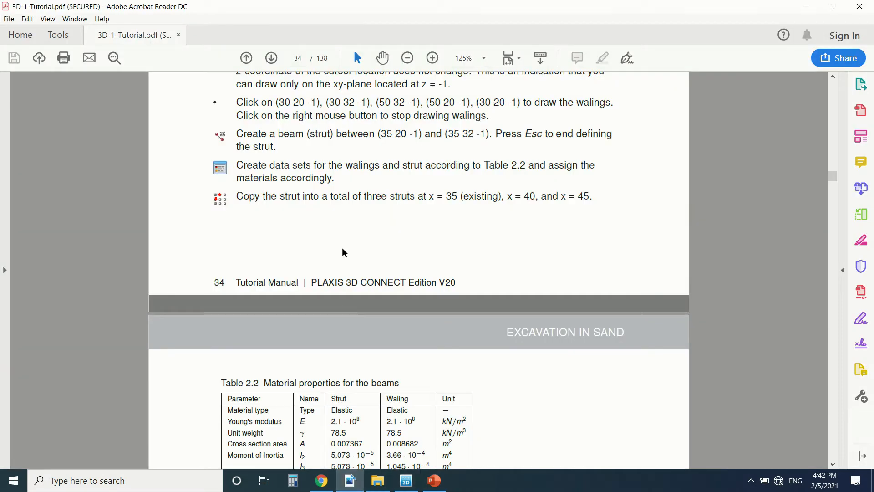
{"action": "scroll", "coordinate": [344, 253], "scroll_direction": "down", "scroll_amount": 3}
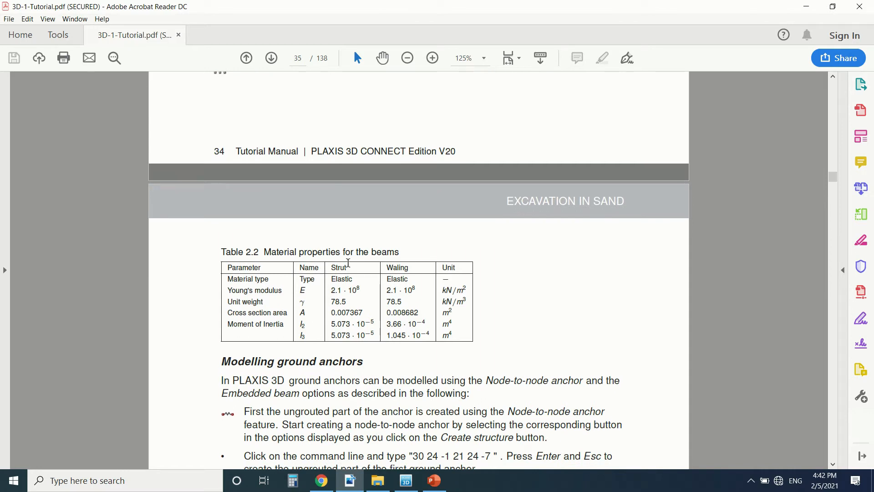
{"action": "left_click", "coordinate": [406, 481]}
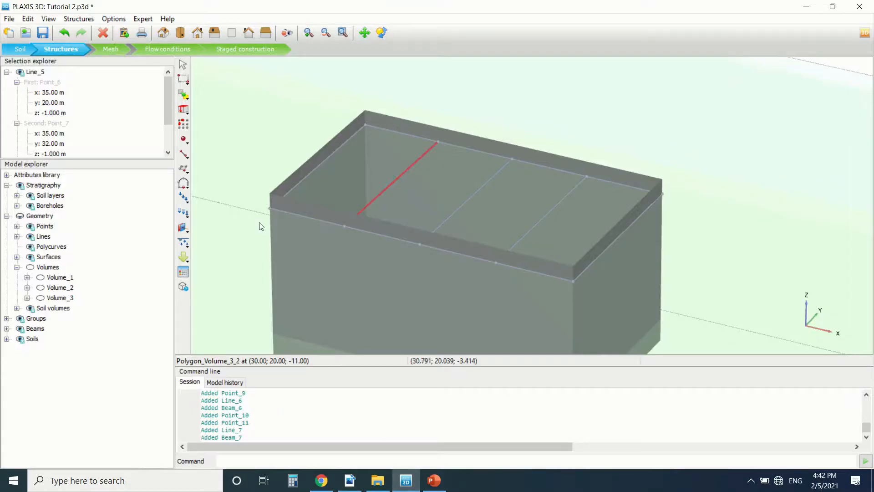
Review the project's material sets for beams and close the material sets window
{"action": "left_click", "coordinate": [183, 272]}
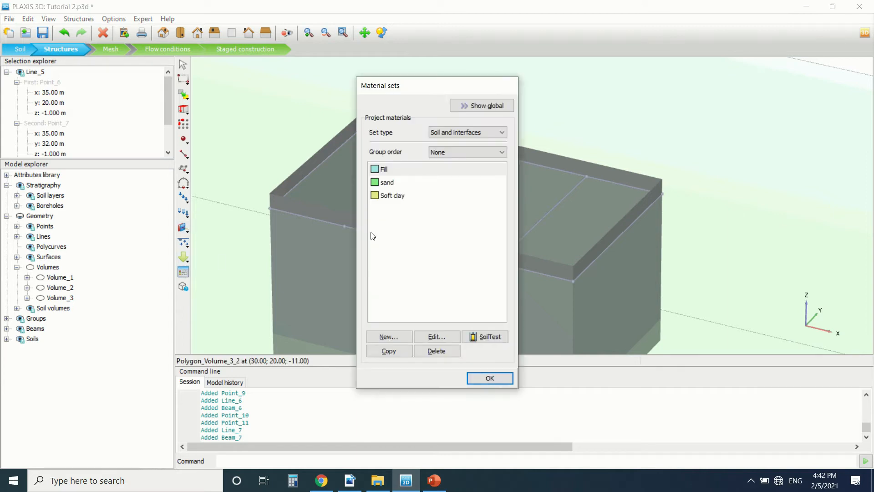
{"action": "left_click", "coordinate": [456, 132]}
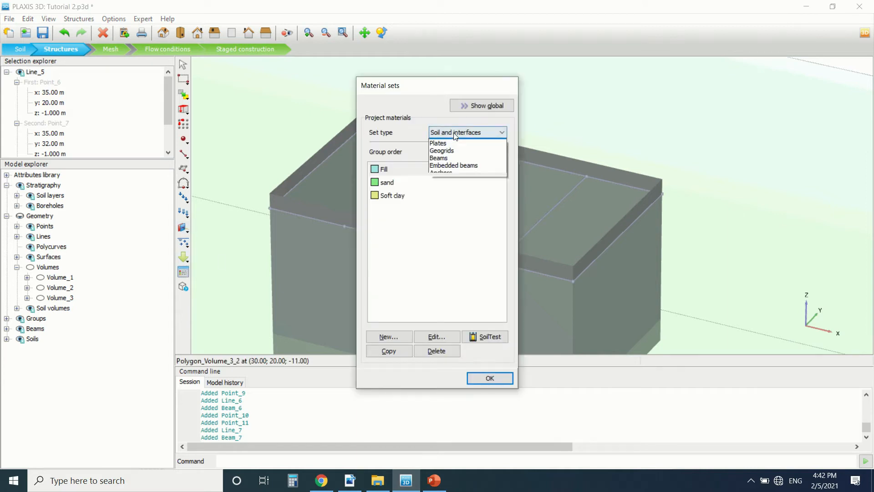
{"action": "left_click", "coordinate": [454, 161]}
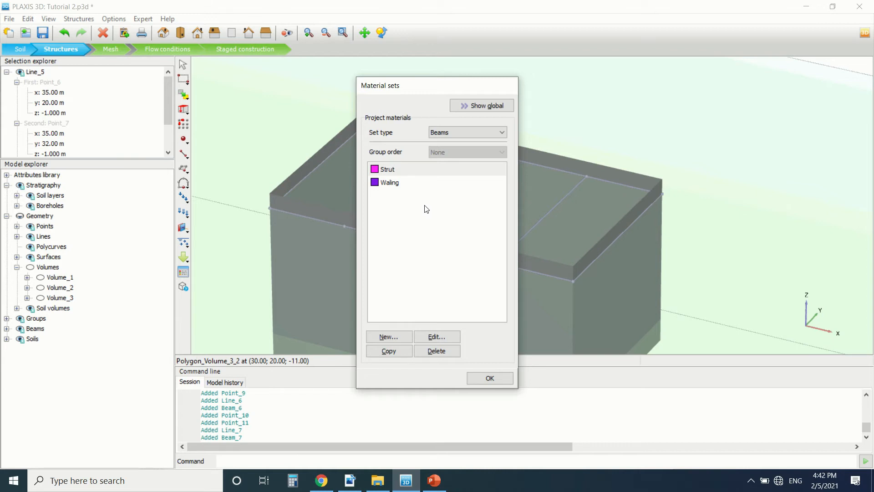
{"action": "key", "text": "Escape"}
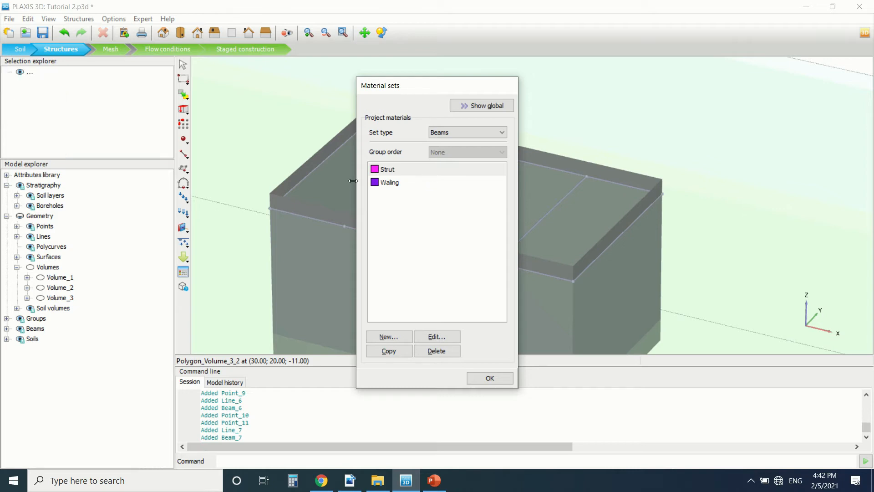
{"action": "left_click", "coordinate": [316, 139]}
{"action": "left_click", "coordinate": [490, 378]}
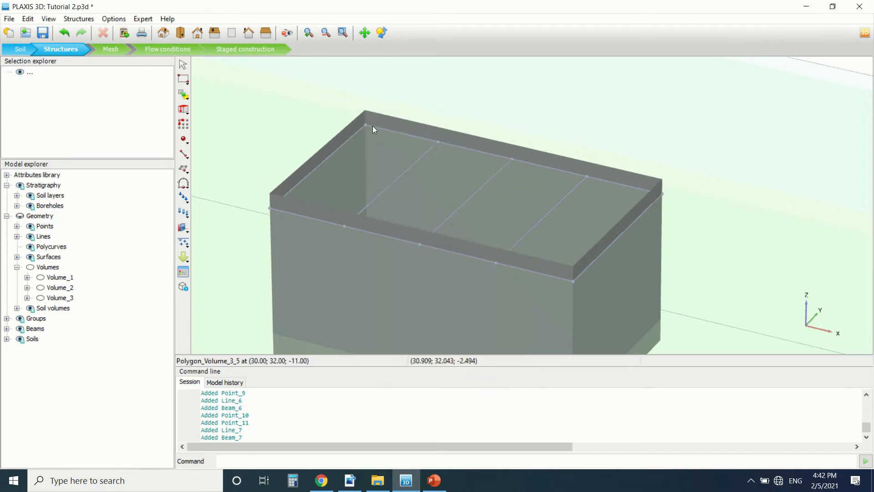
Assign the Strut material to the beams of all three struts across the pit
{"action": "scroll", "coordinate": [387, 141], "scroll_direction": "up", "scroll_amount": 2}
{"action": "left_click", "coordinate": [420, 194]}
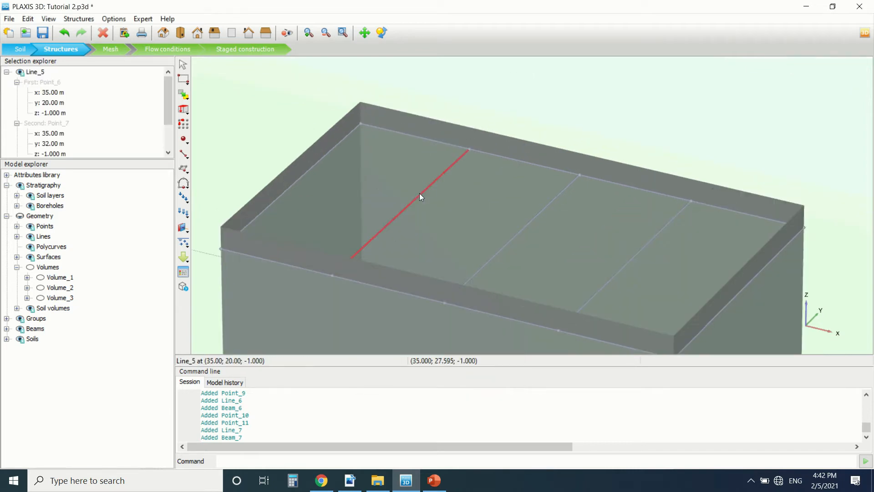
{"action": "left_click", "coordinate": [524, 228], "text": "ctrl"}
{"action": "left_click", "coordinate": [625, 265], "text": "ctrl"}
{"action": "right_click", "coordinate": [625, 264]}
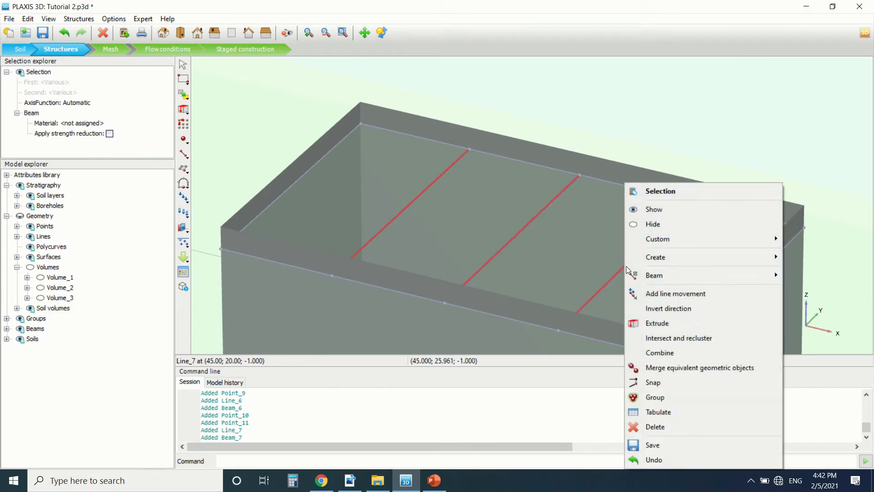
{"action": "mouse_move", "coordinate": [717, 274]}
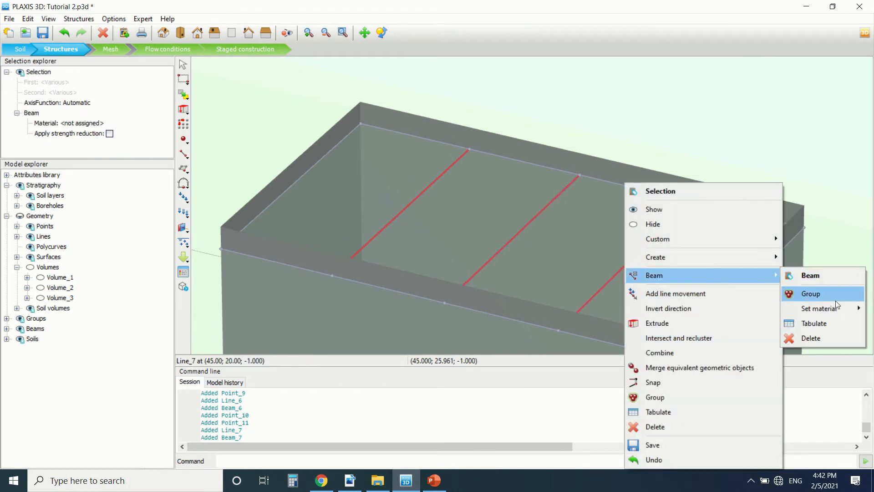
{"action": "mouse_move", "coordinate": [837, 308]}
{"action": "left_click", "coordinate": [743, 313]}
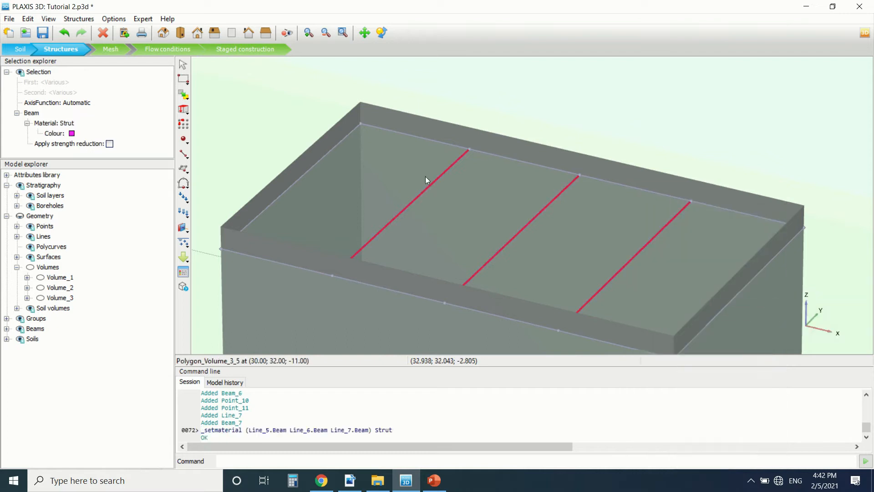
Assign the Waling material to the four waling beams around the pit and clear the selection
{"action": "left_click", "coordinate": [413, 137]}
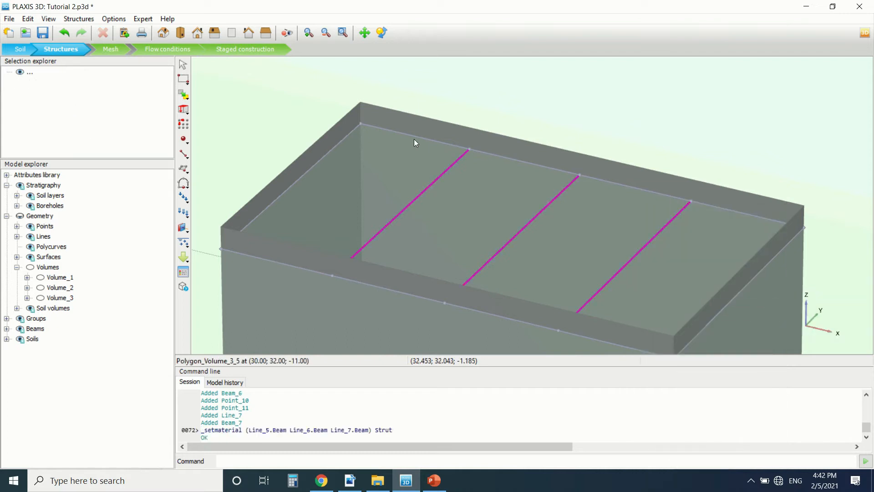
{"action": "left_click", "coordinate": [332, 149], "text": "ctrl"}
{"action": "scroll", "coordinate": [424, 219], "scroll_direction": "down", "scroll_amount": 2}
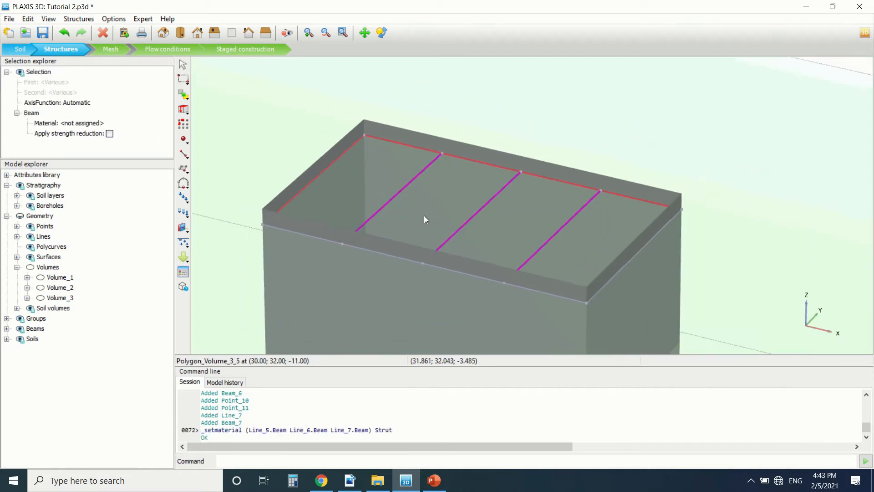
{"action": "left_click", "coordinate": [525, 288], "text": "ctrl"}
{"action": "left_click", "coordinate": [633, 258], "text": "ctrl"}
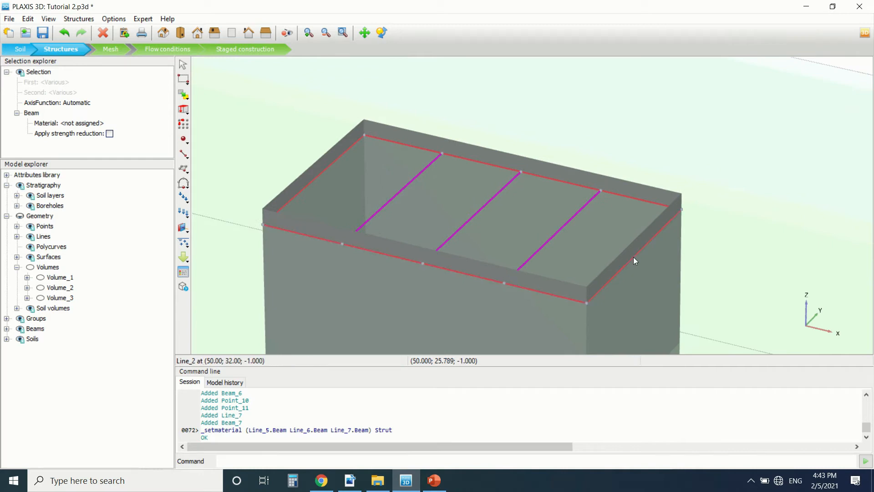
{"action": "right_click", "coordinate": [633, 257]}
{"action": "mouse_move", "coordinate": [695, 276]}
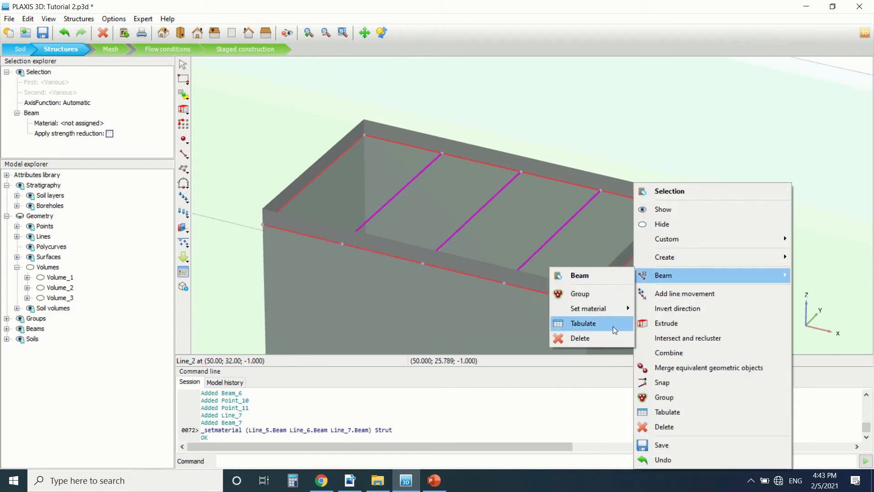
{"action": "mouse_move", "coordinate": [599, 310]}
{"action": "left_click", "coordinate": [654, 323]}
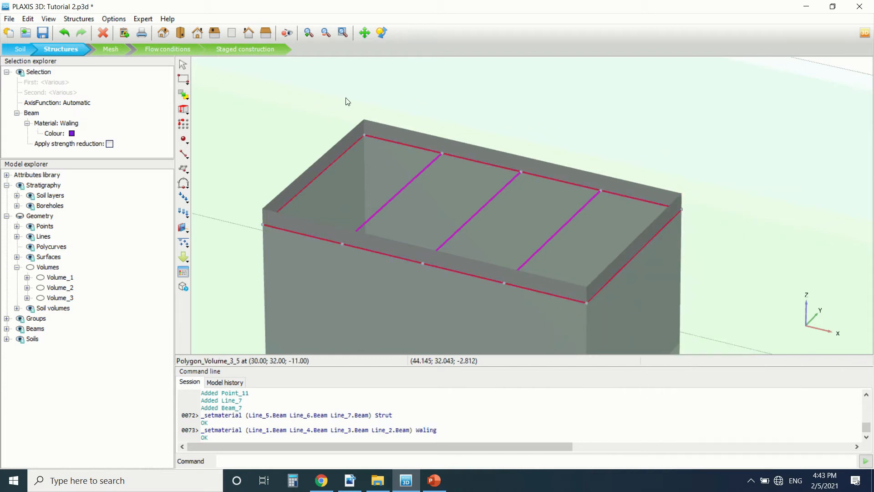
{"action": "scroll", "coordinate": [298, 94], "scroll_direction": "down", "scroll_amount": 1}
{"action": "left_click", "coordinate": [299, 98]}
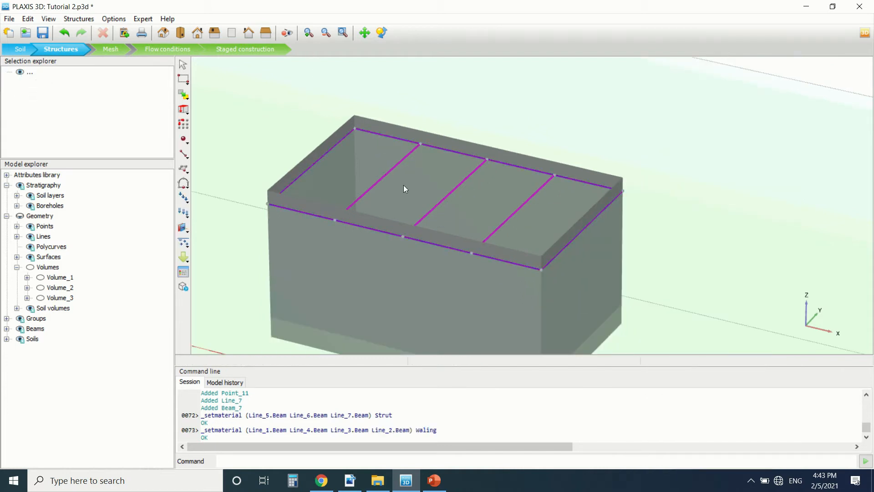
Read the manual's section on modelling ground anchors, including the node-to-node anchor coordinates, and return to PLAXIS 3D
{"action": "left_click", "coordinate": [350, 480]}
{"action": "scroll", "coordinate": [361, 297], "scroll_direction": "down", "scroll_amount": 1}
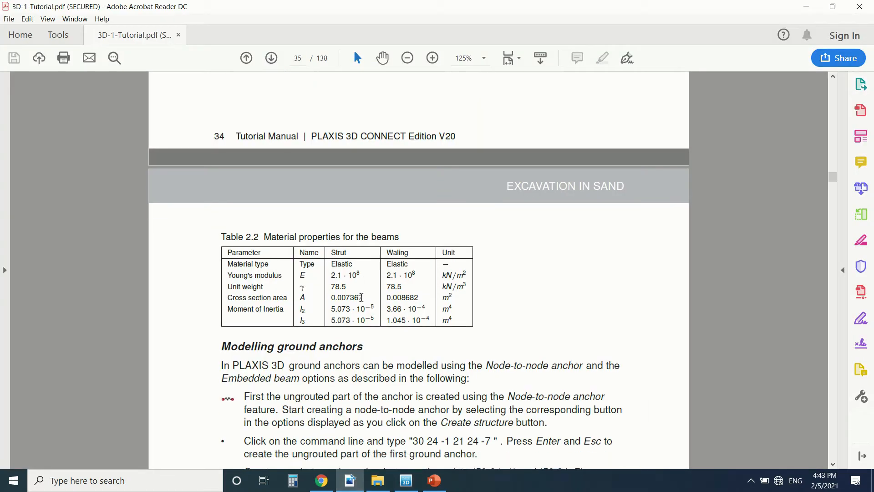
{"action": "scroll", "coordinate": [361, 297], "scroll_direction": "down", "scroll_amount": 3}
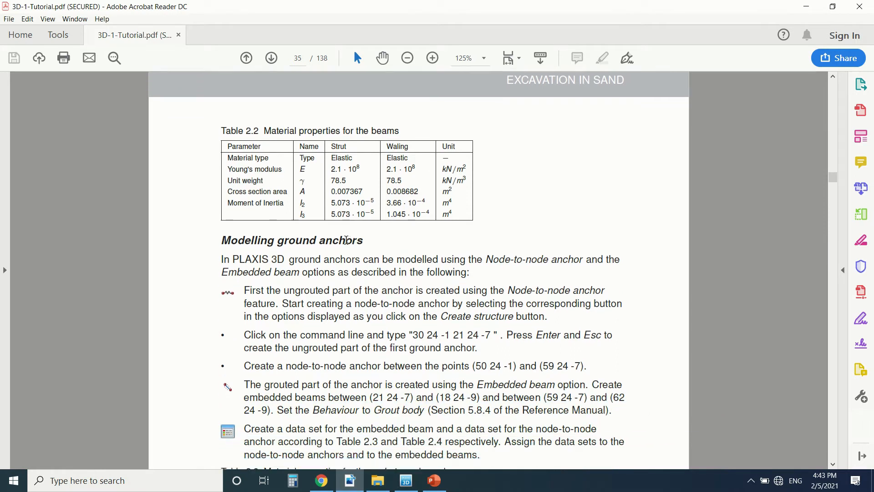
{"action": "scroll", "coordinate": [346, 240], "scroll_direction": "down", "scroll_amount": 2}
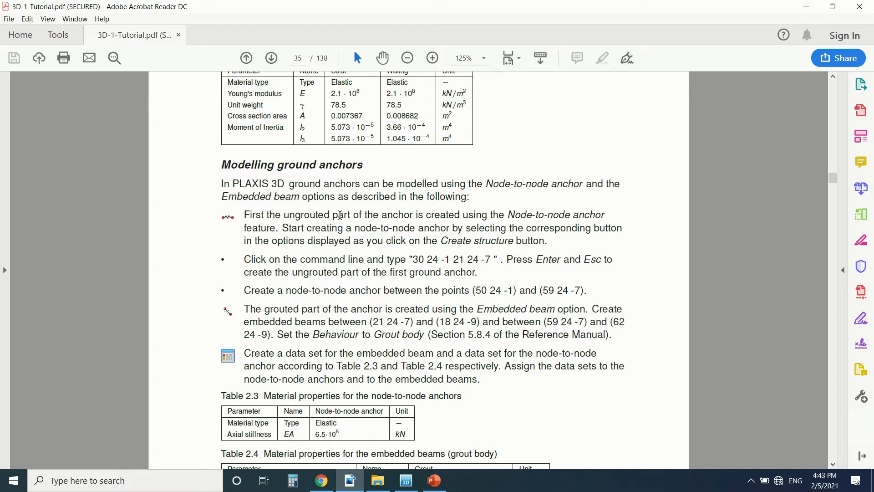
{"action": "scroll", "coordinate": [360, 201], "scroll_direction": "down", "scroll_amount": 2}
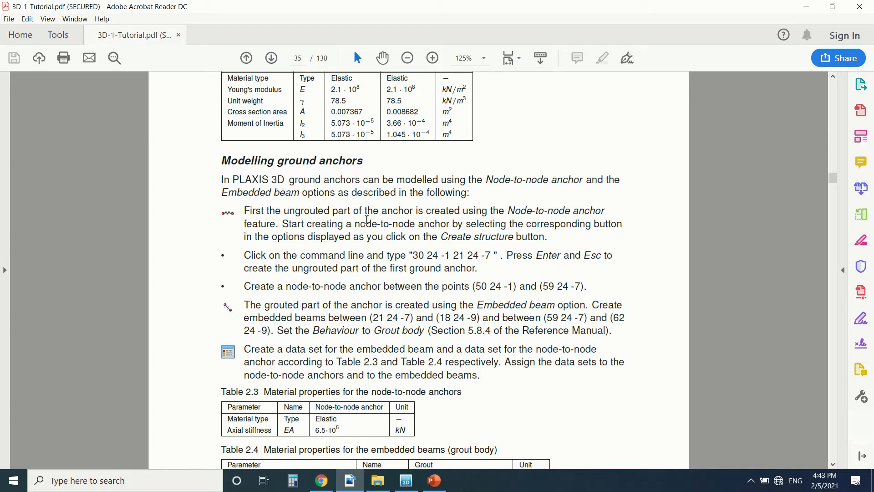
{"action": "scroll", "coordinate": [392, 165], "scroll_direction": "down", "scroll_amount": 2}
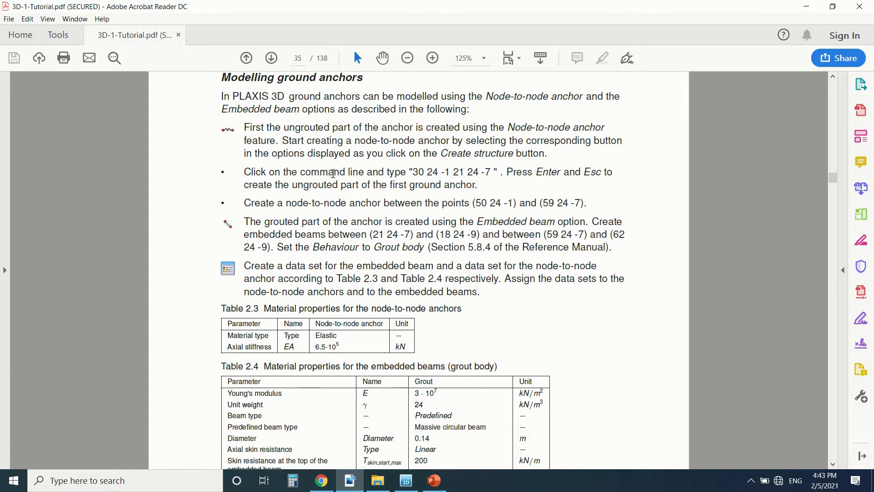
{"action": "scroll", "coordinate": [331, 187], "scroll_direction": "down", "scroll_amount": 1}
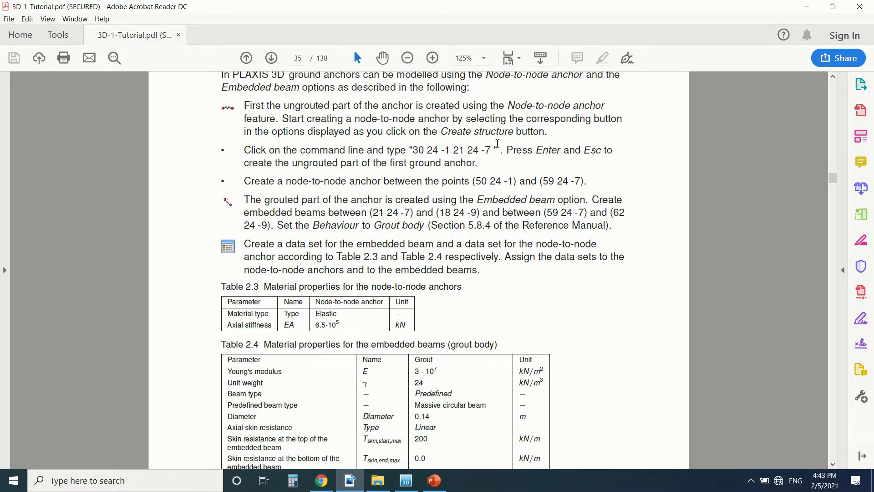
{"action": "left_click", "coordinate": [405, 489]}
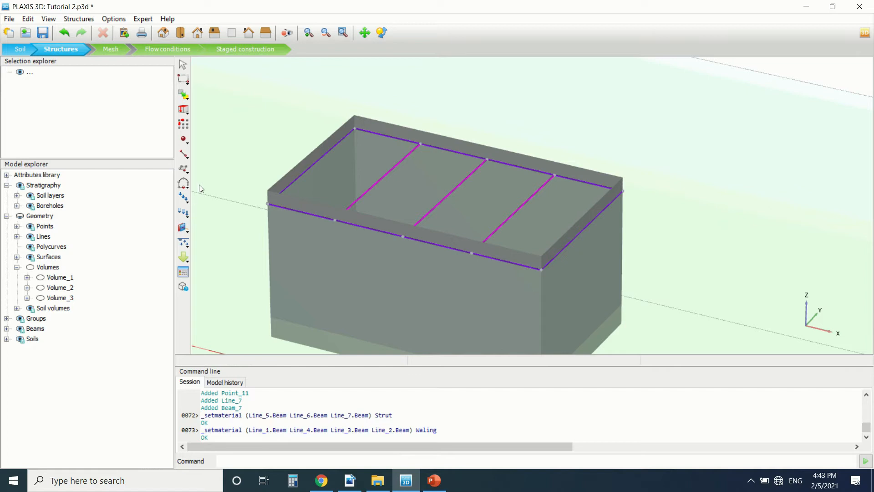
Create a node-to-node anchor from the far end of the third strut to about (27, 22, -1) outside the pit
{"action": "left_click", "coordinate": [184, 230]}
{"action": "left_click", "coordinate": [184, 154]}
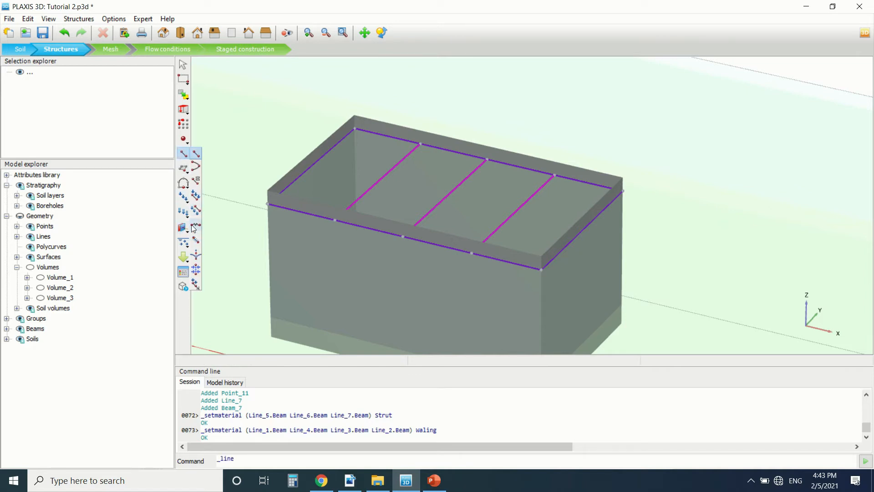
{"action": "left_click", "coordinate": [195, 227]}
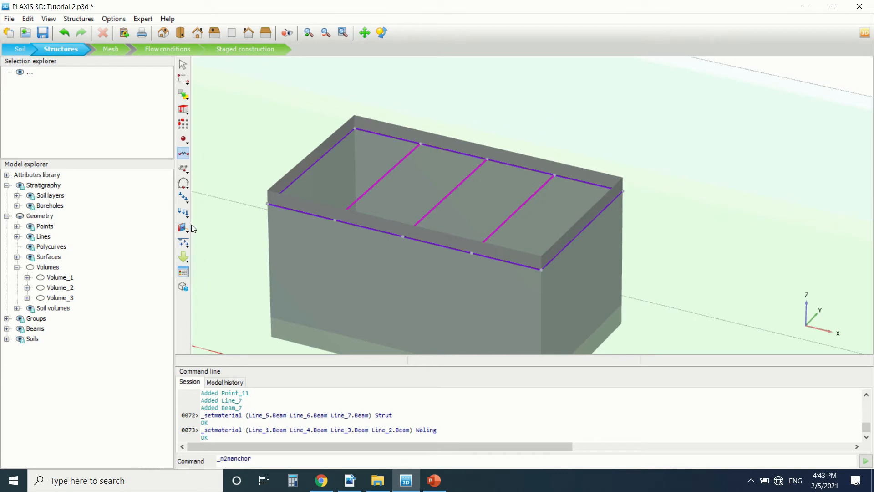
{"action": "double_click", "coordinate": [251, 159]}
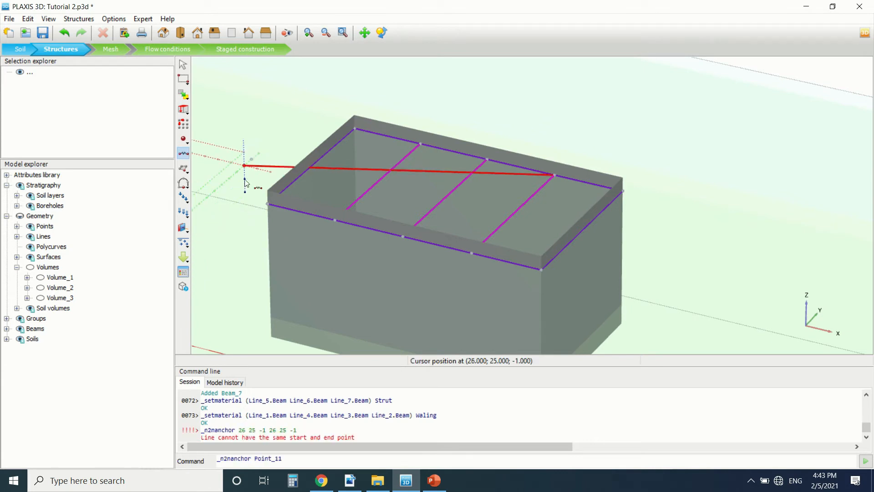
{"action": "left_click", "coordinate": [243, 181]}
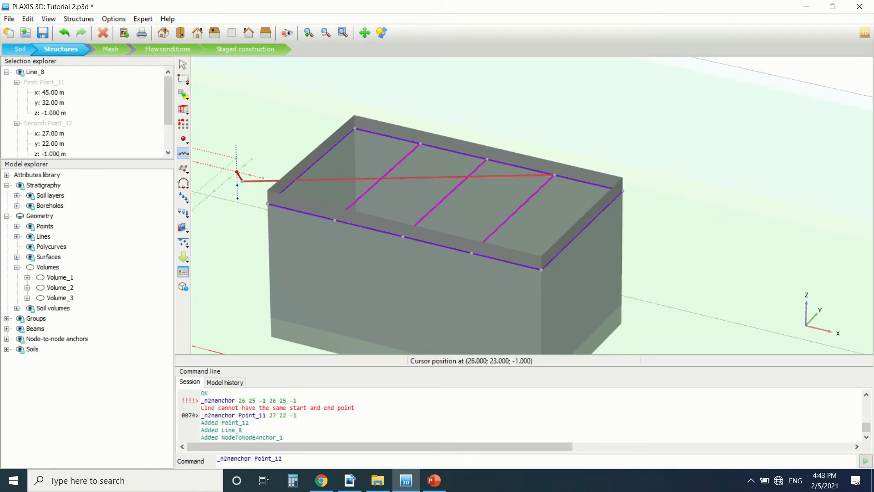
Set the first point of the new node-to-node anchor to x 30, y 24 and z -1 m
{"action": "left_click", "coordinate": [53, 92]}
{"action": "type", "text": "30"}
{"action": "key", "text": "Return"}
{"action": "type", "text": "24"}
{"action": "key", "text": "Return"}
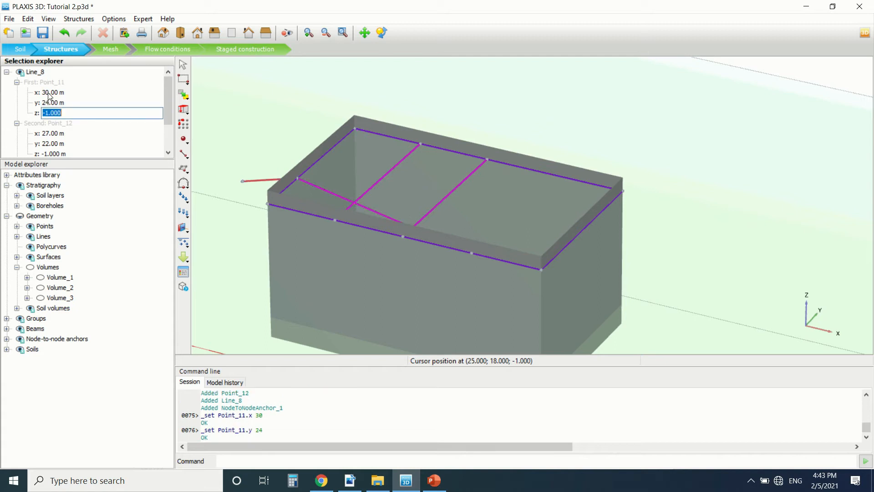
{"action": "type", "text": "-1"}
{"action": "key", "text": "Return"}
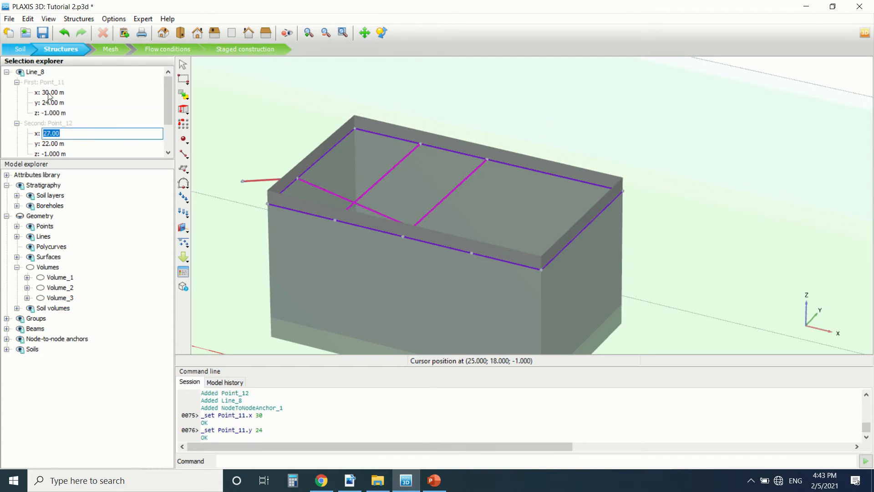
Set the second point of the node-to-node anchor to x 21, y 24 and z -7 m
{"action": "type", "text": "21"}
{"action": "key", "text": "Return"}
{"action": "type", "text": "24"}
{"action": "key", "text": "Return"}
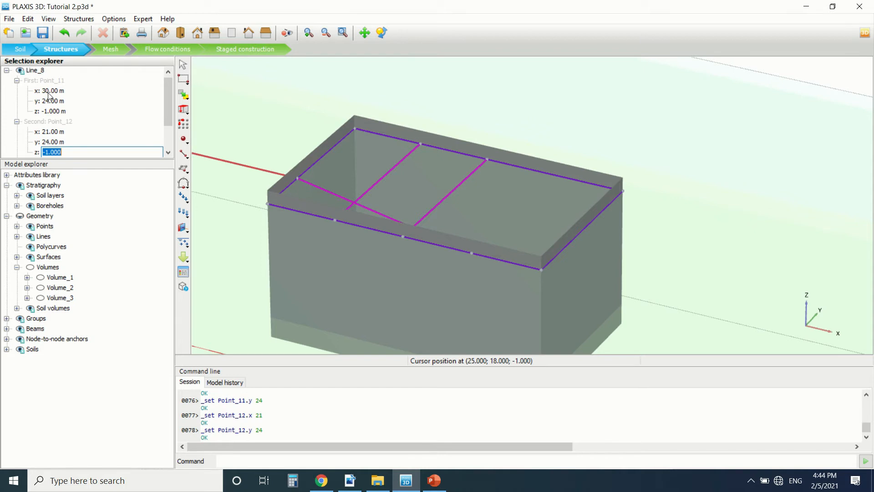
{"action": "type", "text": "-7"}
{"action": "key", "text": "Return"}
{"action": "scroll", "coordinate": [401, 84], "scroll_direction": "down", "scroll_amount": 4}
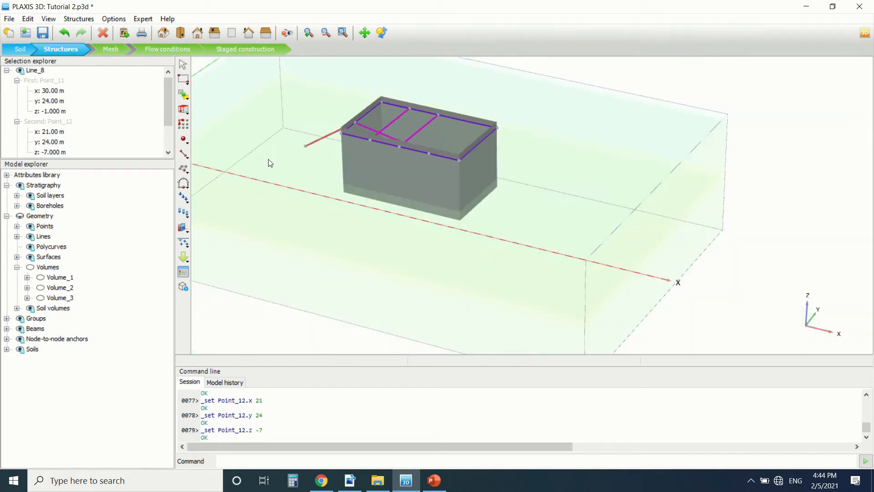
{"action": "scroll", "coordinate": [269, 163], "scroll_direction": "up", "scroll_amount": 4}
Check the second node-to-node anchor's coordinates in the PDF manual and return to PLAXIS 3D
{"action": "left_click", "coordinate": [349, 480]}
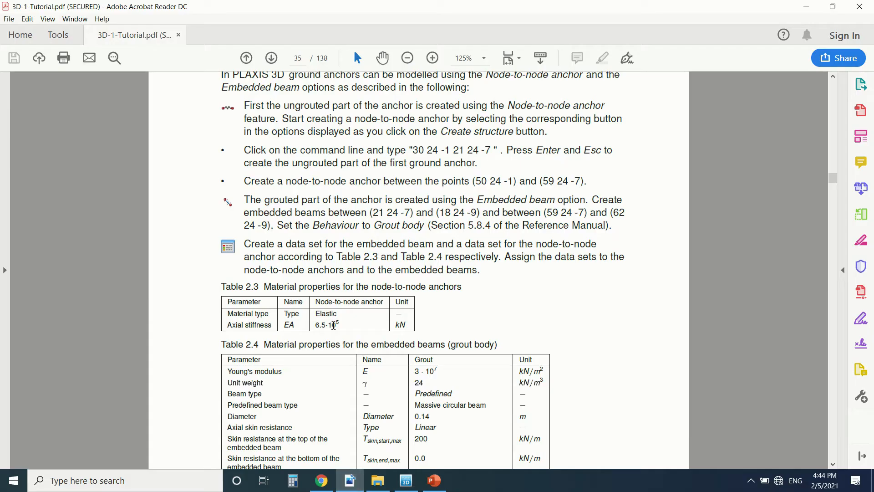
{"action": "scroll", "coordinate": [423, 171], "scroll_direction": "down", "scroll_amount": 1}
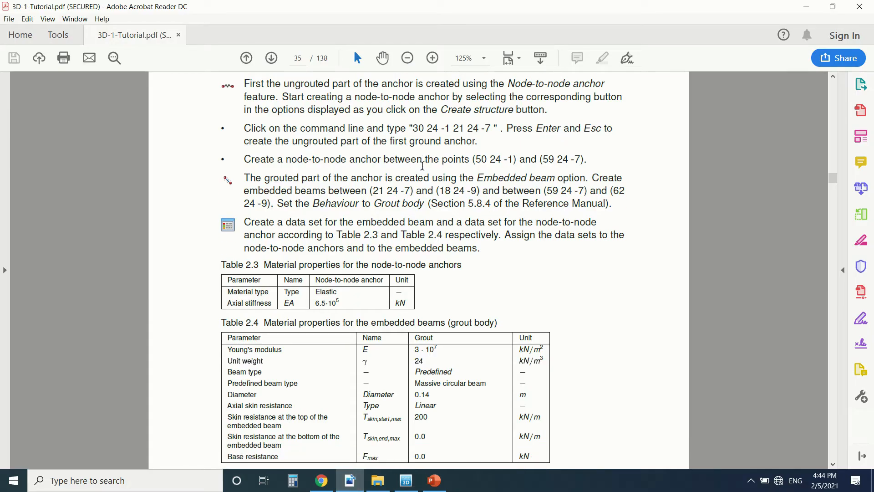
{"action": "scroll", "coordinate": [377, 161], "scroll_direction": "up", "scroll_amount": 1}
{"action": "scroll", "coordinate": [378, 157], "scroll_direction": "down", "scroll_amount": 1}
{"action": "left_click", "coordinate": [405, 481]}
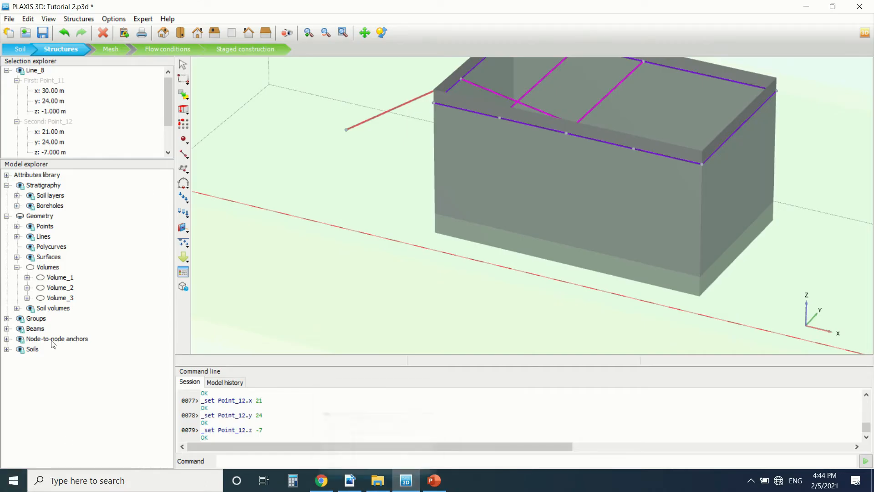
Delete the displaced strut that runs diagonally from the pit's near side to the new anchor's head
{"action": "scroll", "coordinate": [326, 178], "scroll_direction": "down", "scroll_amount": 5}
{"action": "scroll", "coordinate": [448, 140], "scroll_direction": "up", "scroll_amount": 5}
{"action": "left_click", "coordinate": [362, 140]}
{"action": "left_click", "coordinate": [351, 139]}
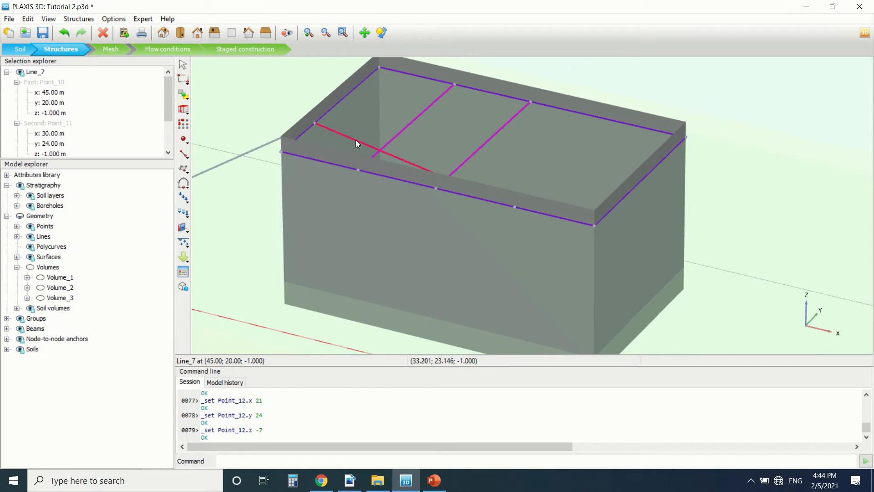
{"action": "key", "text": "Delete"}
Array the strut at x = 40 m in the x direction with 2 columns spaced 5 m apart
{"action": "left_click", "coordinate": [484, 141]}
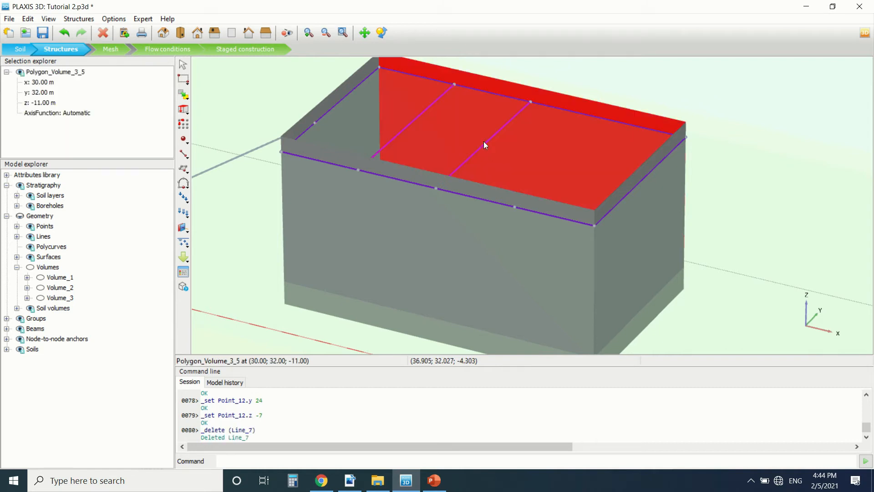
{"action": "left_click", "coordinate": [484, 144]}
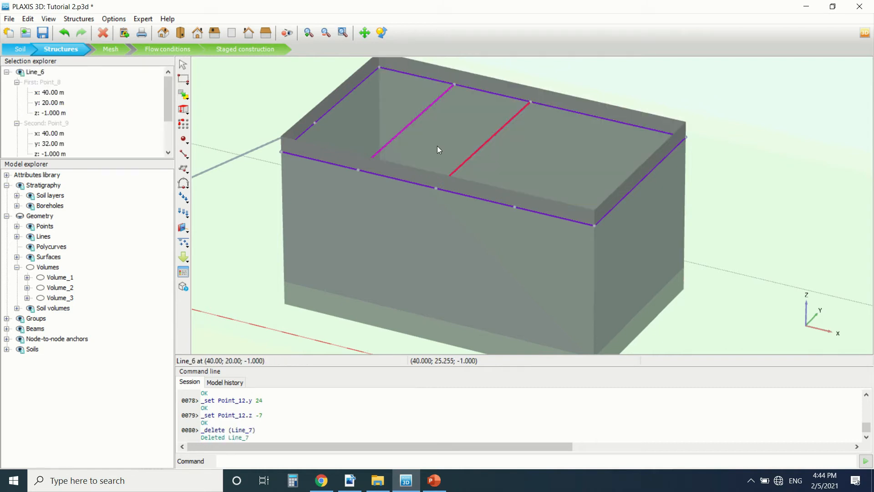
{"action": "left_click", "coordinate": [184, 124]}
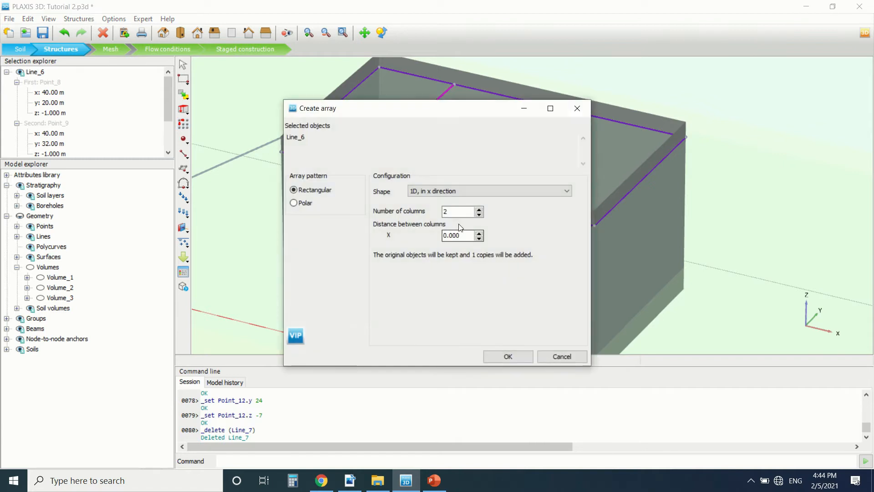
{"action": "key", "text": "Tab"}
{"action": "type", "text": "5"}
{"action": "left_click", "coordinate": [506, 356]}
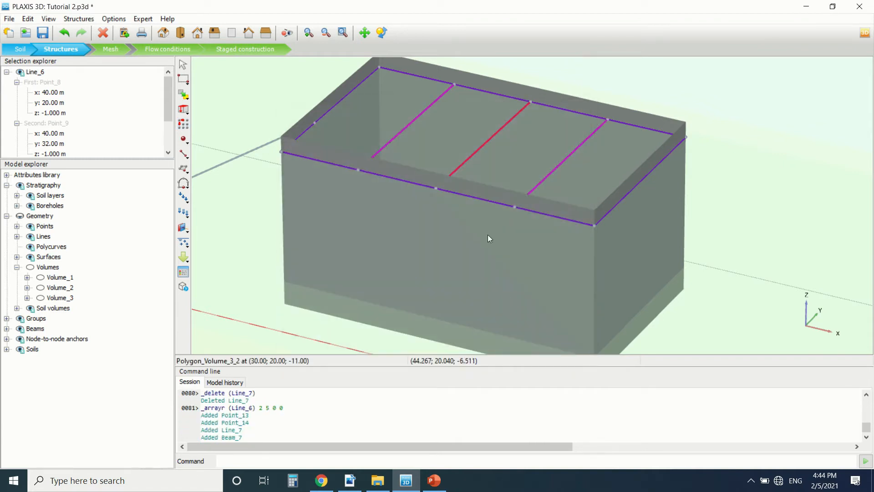
Draw a second node-to-node anchor outside the pit from about (32, 10, -1) to (34, 6, -1)
{"action": "left_click", "coordinate": [183, 154]}
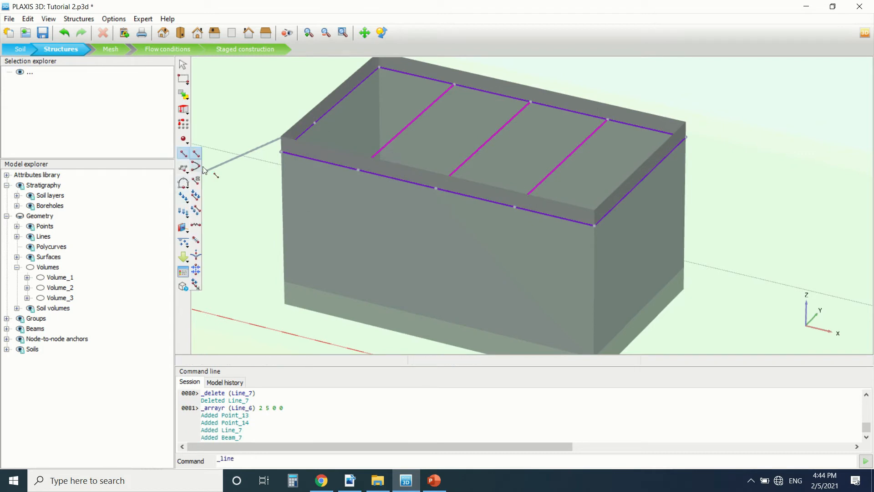
{"action": "left_click", "coordinate": [197, 223]}
{"action": "left_click", "coordinate": [227, 234]}
{"action": "left_click", "coordinate": [224, 271]}
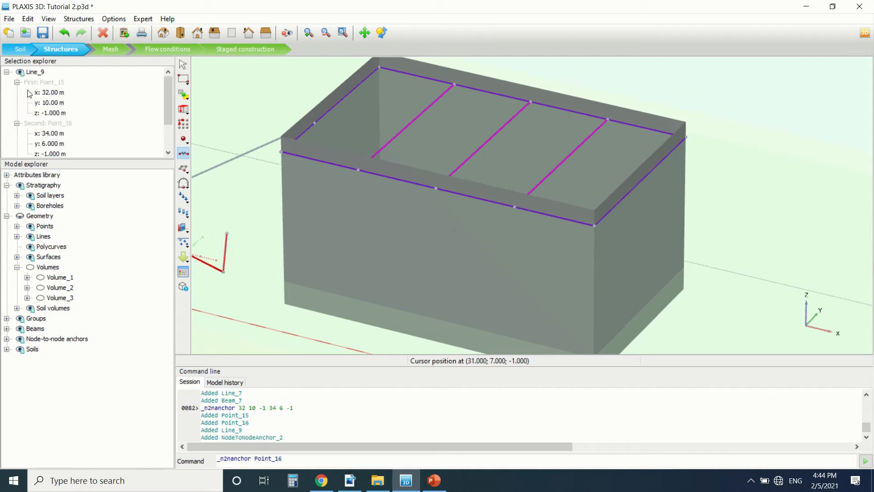
Set the first point of the second node-to-node anchor to x 50 and y 24 m
{"action": "left_click", "coordinate": [51, 93]}
{"action": "type", "text": "50"}
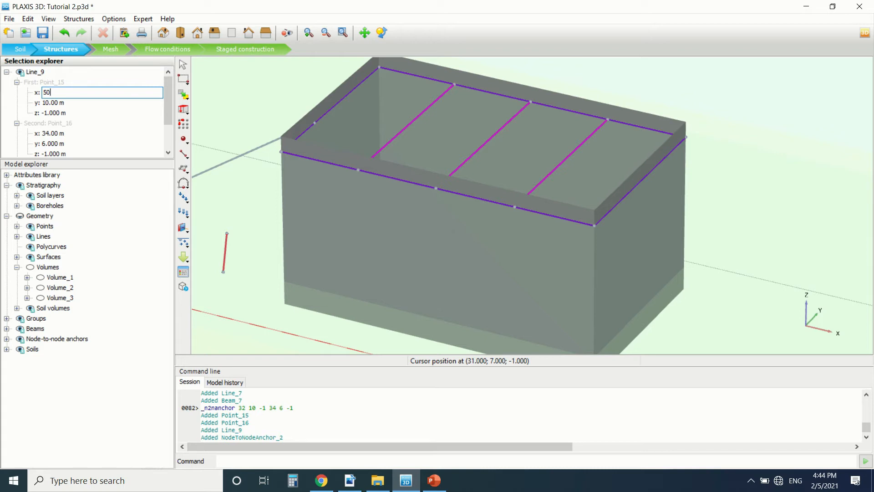
{"action": "key", "text": "Tab"}
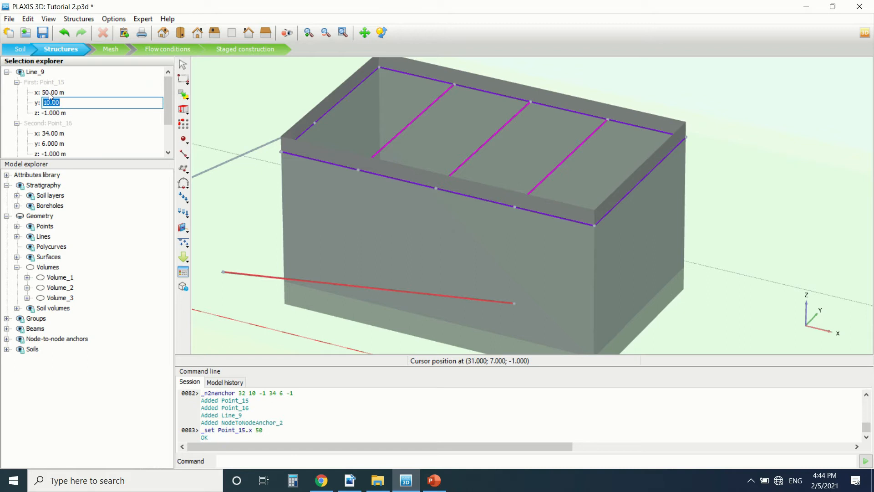
{"action": "type", "text": "24"}
{"action": "key", "text": "Tab"}
Set the second point of the second node-to-node anchor to x 59, y 24 and z -7 m
{"action": "type", "text": "59"}
{"action": "key", "text": "Tab"}
{"action": "type", "text": "24"}
{"action": "key", "text": "Tab"}
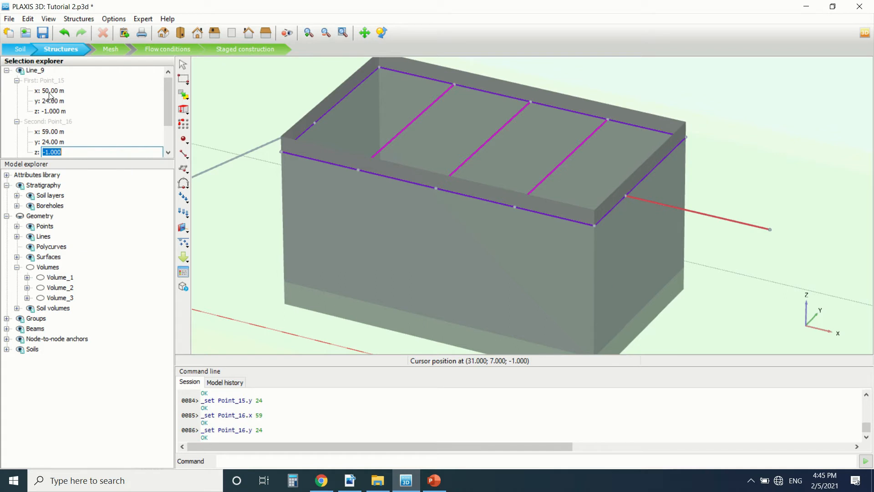
{"action": "type", "text": "-7"}
{"action": "key", "text": "Return"}
{"action": "scroll", "coordinate": [599, 84], "scroll_direction": "down", "scroll_amount": 5}
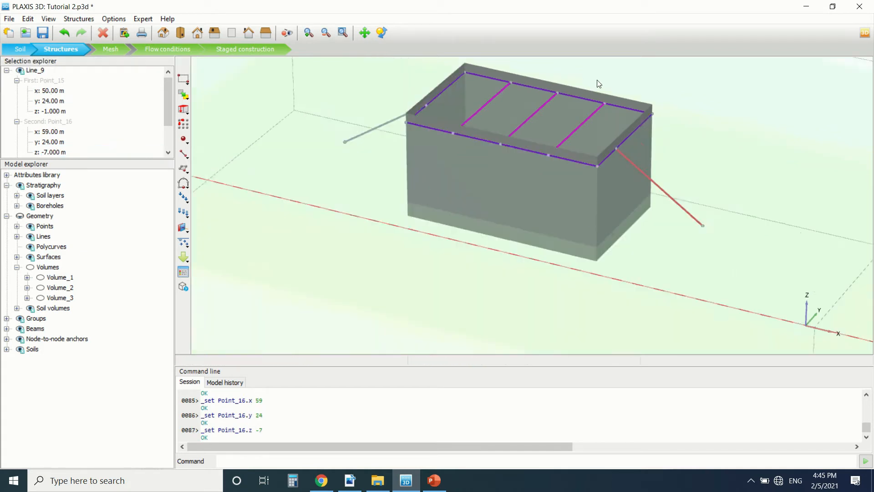
{"action": "scroll", "coordinate": [699, 109], "scroll_direction": "up", "scroll_amount": 2}
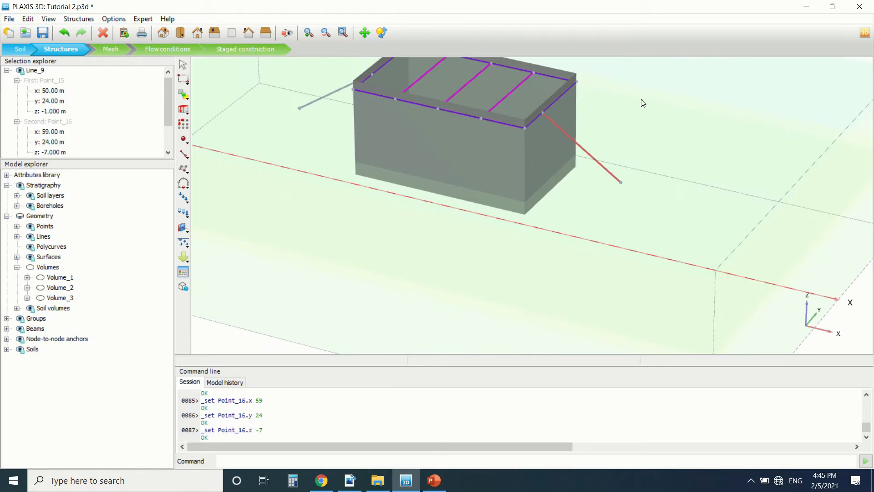
{"action": "scroll", "coordinate": [515, 111], "scroll_direction": "down", "scroll_amount": 4}
{"action": "scroll", "coordinate": [504, 113], "scroll_direction": "up", "scroll_amount": 2}
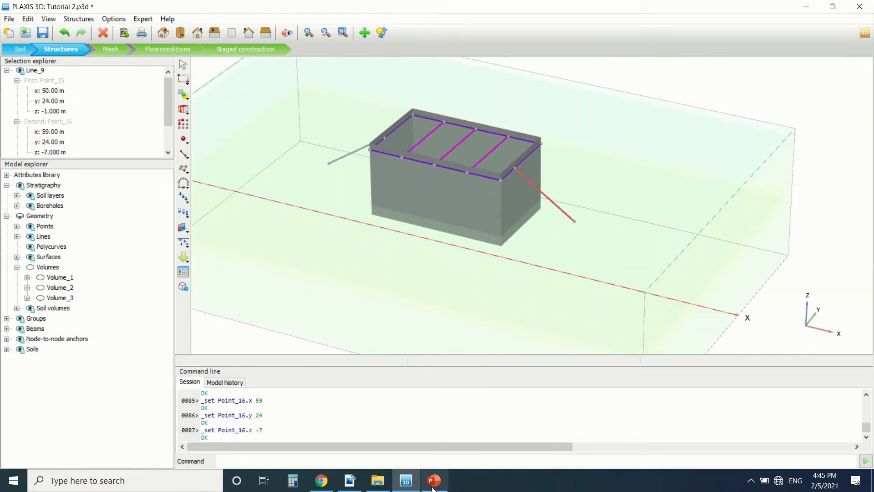
Read the manual's instructions and coordinates for the grouted embedded beams and return to PLAXIS 3D
{"action": "left_click", "coordinate": [350, 481]}
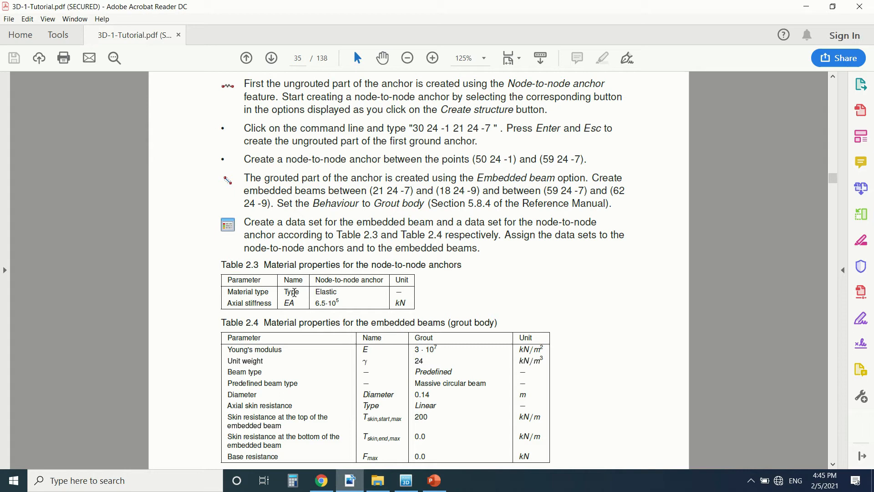
{"action": "scroll", "coordinate": [365, 156], "scroll_direction": "down", "scroll_amount": 1}
{"action": "scroll", "coordinate": [364, 157], "scroll_direction": "up", "scroll_amount": 1}
{"action": "scroll", "coordinate": [499, 190], "scroll_direction": "up", "scroll_amount": 1}
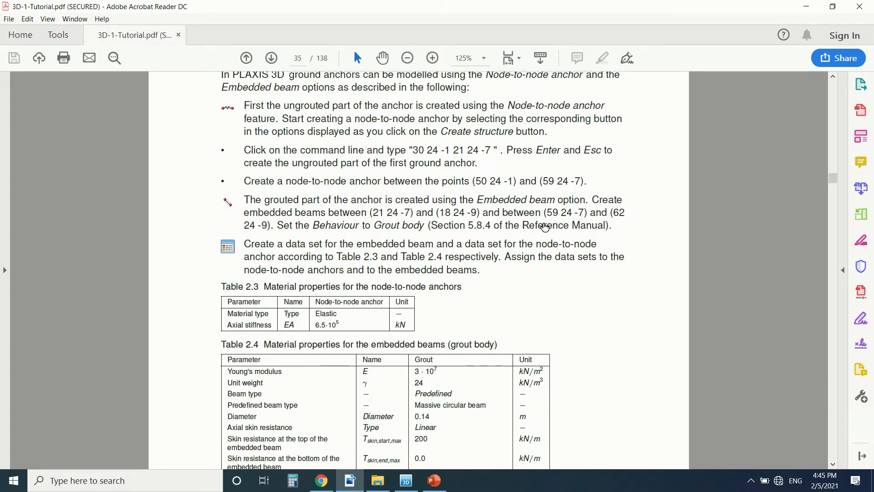
{"action": "left_click", "coordinate": [407, 481]}
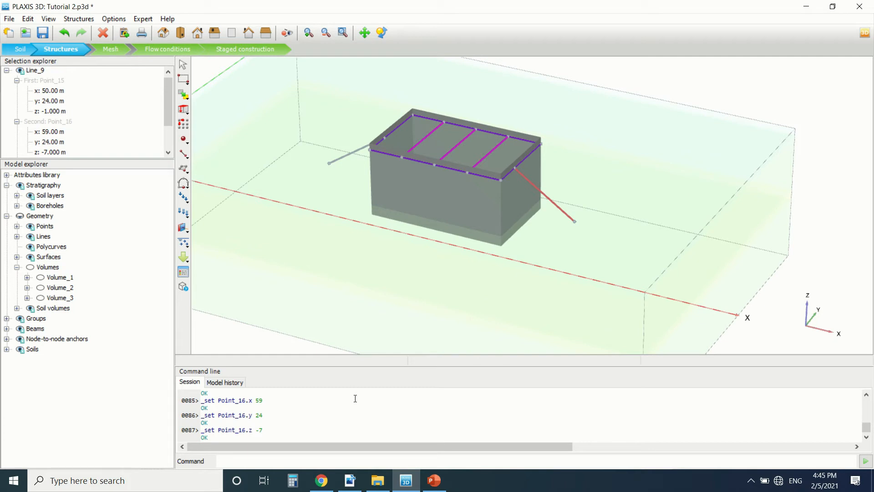
Draw an embedded beam beside the first ground anchor from about (25, 17, -1) to (24, 14, -1)
{"action": "left_click", "coordinate": [183, 154]}
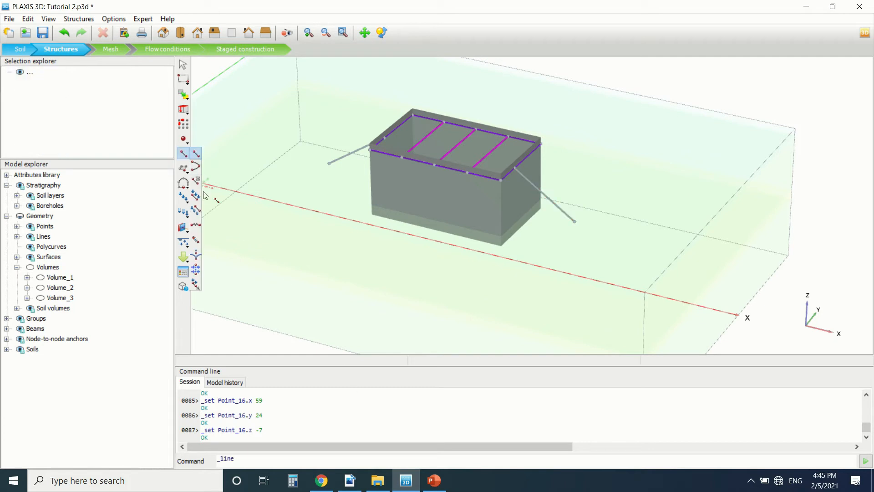
{"action": "left_click", "coordinate": [196, 240]}
{"action": "scroll", "coordinate": [358, 158], "scroll_direction": "up", "scroll_amount": 3}
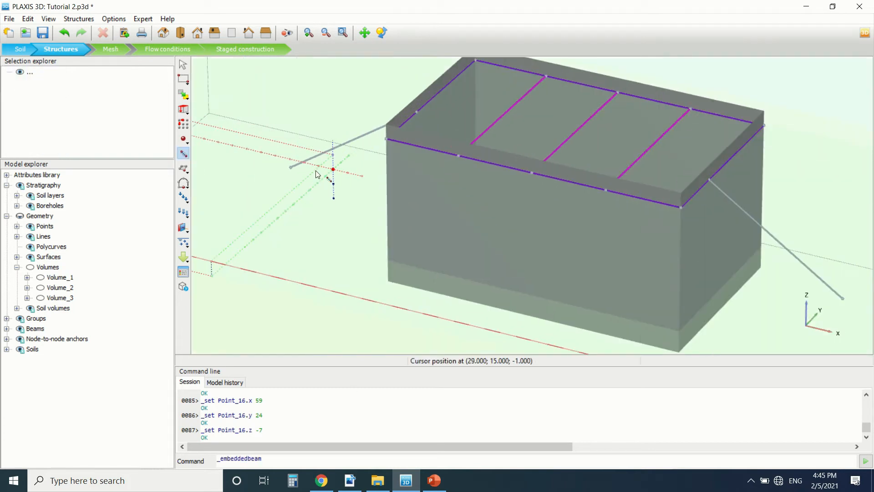
{"action": "left_click", "coordinate": [291, 143]}
{"action": "left_click", "coordinate": [260, 161]}
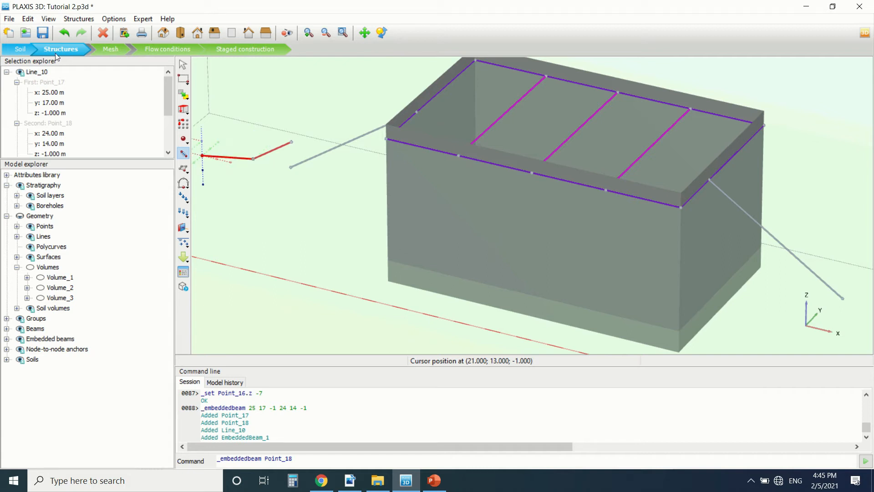
Set the first point of the embedded beam to x 21, y 24 and z -7 m
{"action": "left_click", "coordinate": [52, 93]}
{"action": "type", "text": "22"}
{"action": "key", "text": "BackSpace"}
{"action": "type", "text": "1"}
{"action": "key", "text": "Tab"}
{"action": "type", "text": "24"}
{"action": "key", "text": "Return"}
{"action": "key", "text": "Tab"}
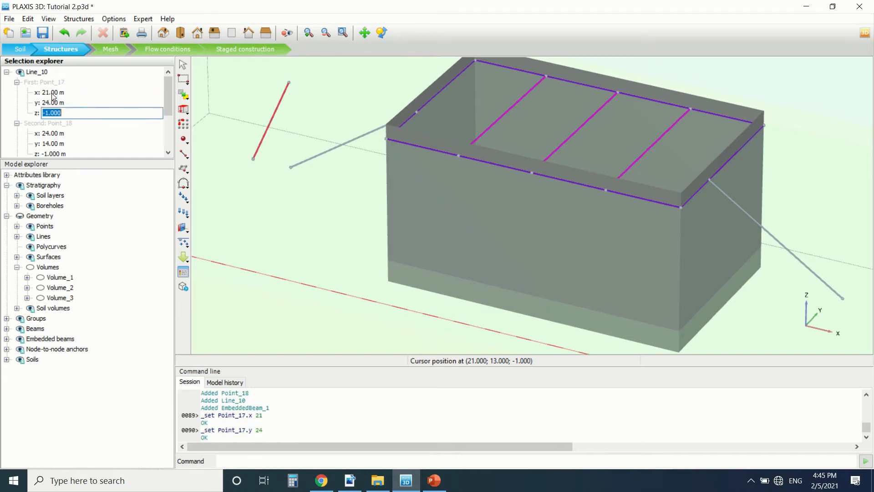
{"action": "type", "text": "-7"}
{"action": "key", "text": "Tab"}
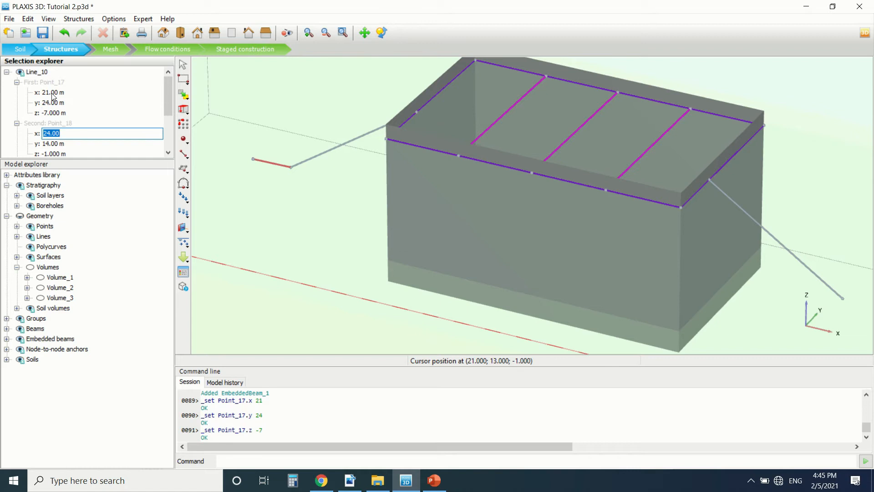
Set the second point of the embedded beam to x 18, y 24 and z -9 m
{"action": "type", "text": "2"}
{"action": "type", "text": "1"}
{"action": "type", "text": "8"}
{"action": "key", "text": "Tab"}
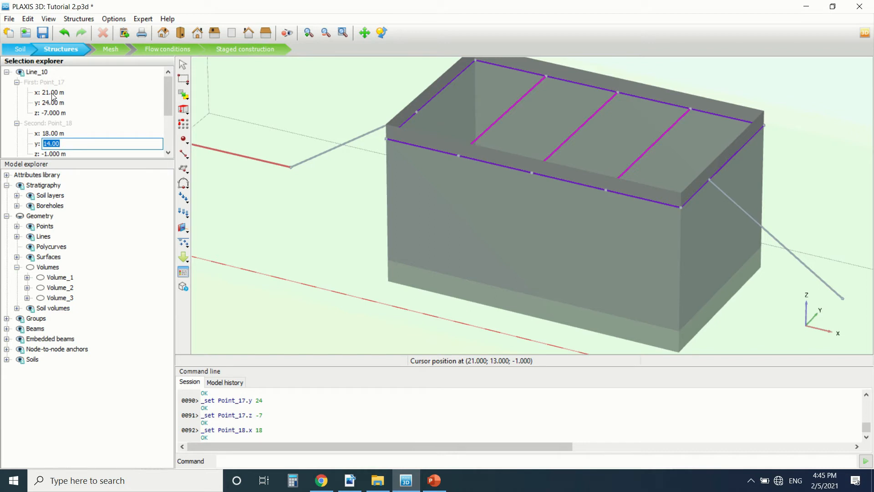
{"action": "type", "text": "2"}
{"action": "key", "text": "Tab"}
{"action": "type", "text": "-9"}
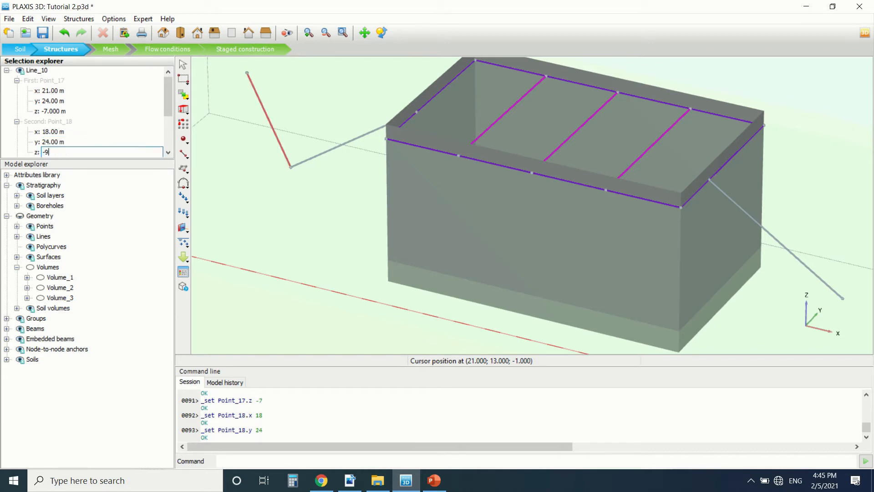
{"action": "key", "text": "Tab"}
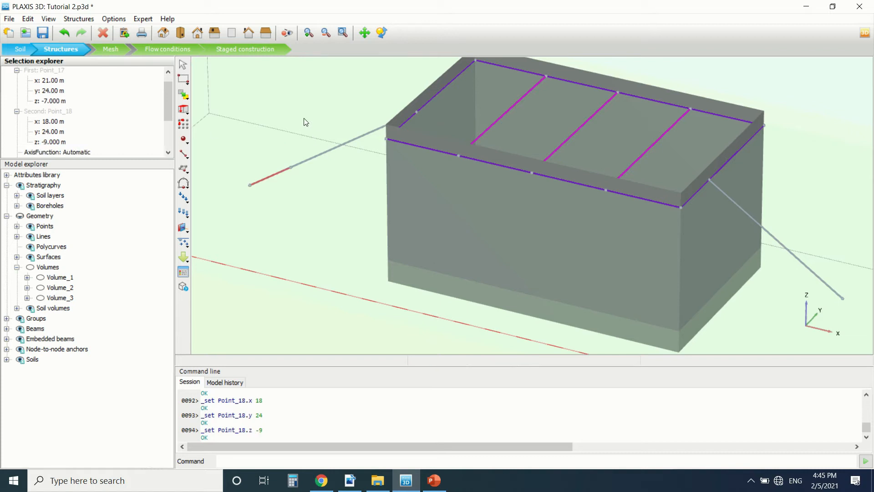
Draw a second embedded beam in front of the pit from about (36, 6, -1) to (39, 3, -1)
{"action": "scroll", "coordinate": [296, 128], "scroll_direction": "down", "scroll_amount": 1}
{"action": "left_click", "coordinate": [184, 153]}
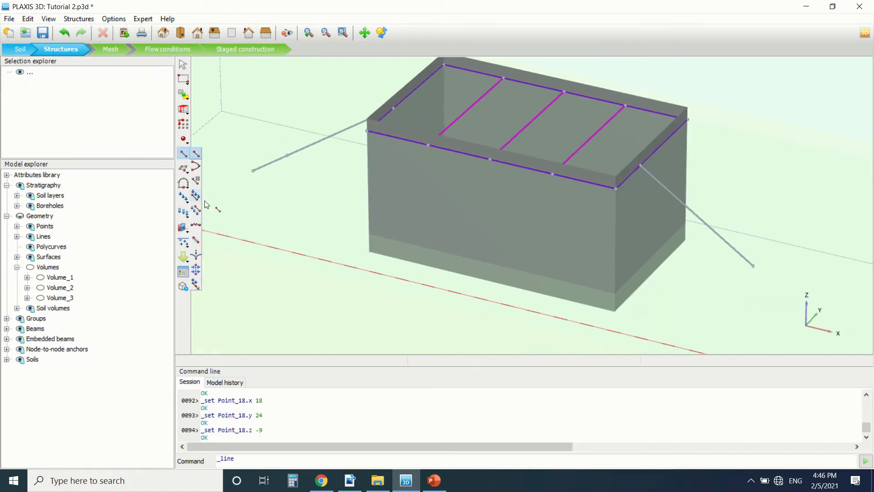
{"action": "left_click", "coordinate": [348, 230]}
{"action": "left_click", "coordinate": [365, 259]}
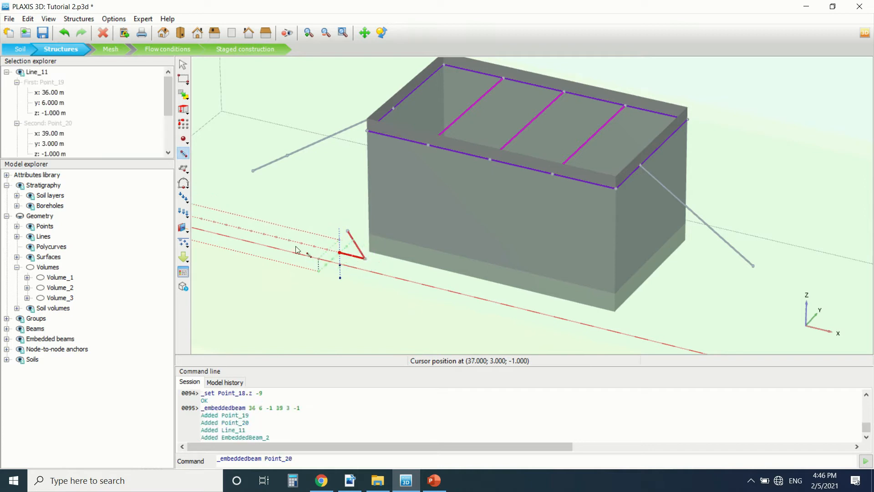
Set the first point of the new embedded beam to x 62, y 24 and z -9 m
{"action": "left_click", "coordinate": [54, 93]}
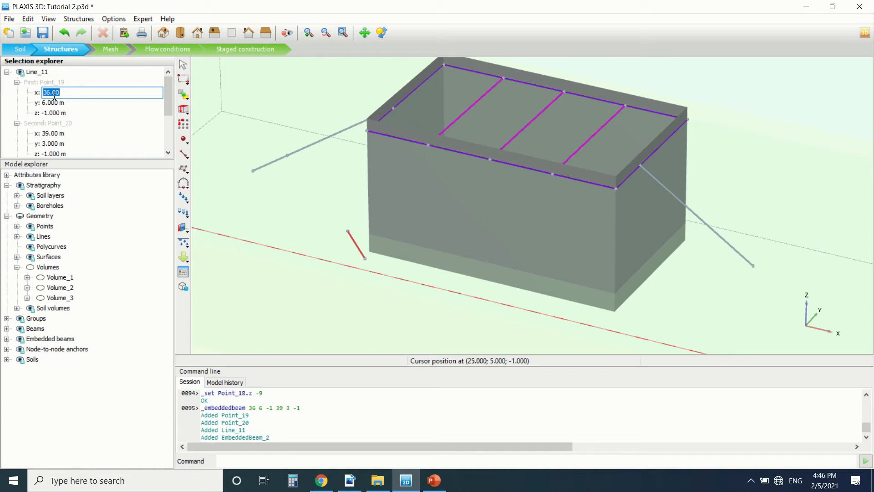
{"action": "type", "text": "62"}
{"action": "left_click", "coordinate": [54, 102]}
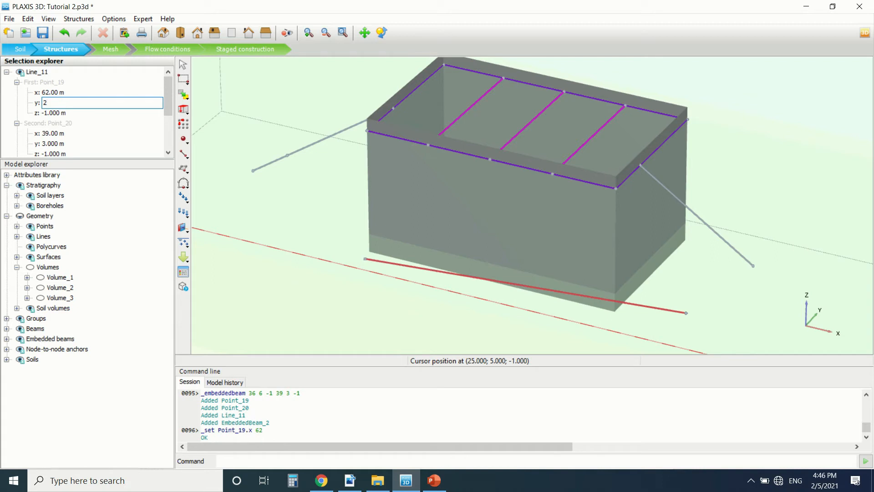
{"action": "key", "text": "Tab"}
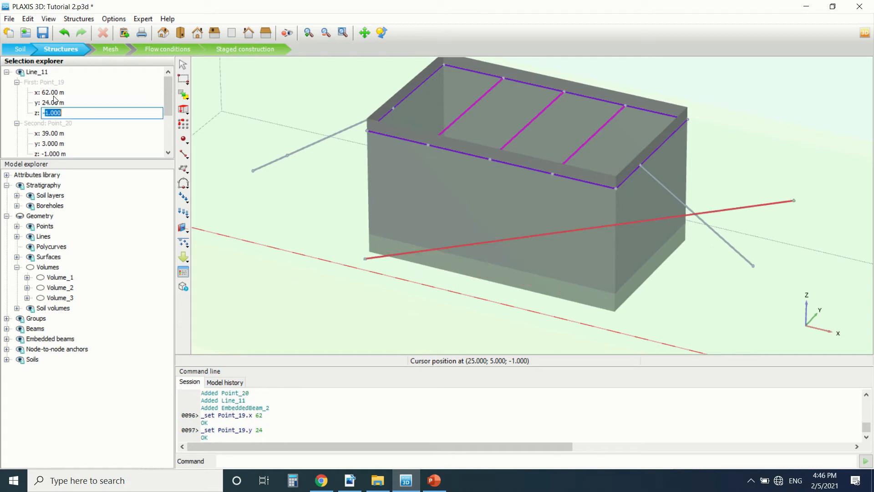
{"action": "type", "text": "-9"}
{"action": "key", "text": "Tab"}
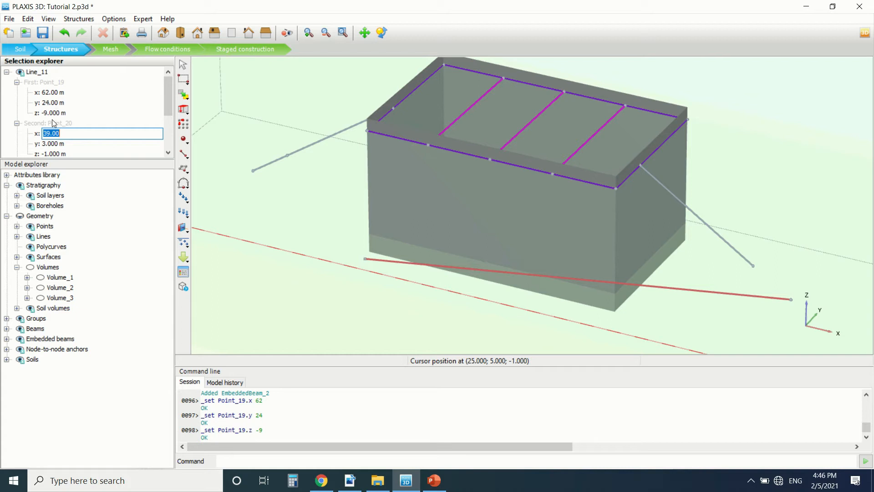
Set the second point of the new embedded beam to x 60, y 24 and z -9 m
{"action": "type", "text": "60"}
{"action": "key", "text": "Return"}
{"action": "type", "text": "24"}
{"action": "key", "text": "Return"}
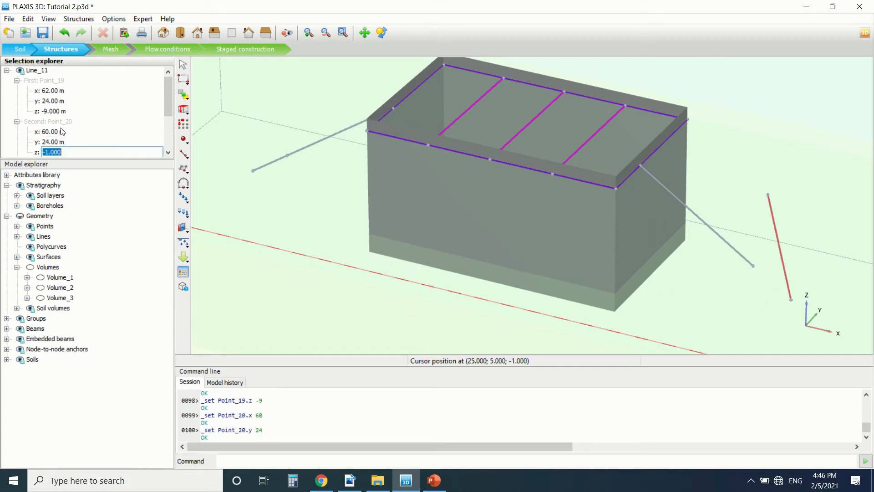
{"action": "type", "text": "-9"}
{"action": "key", "text": "Return"}
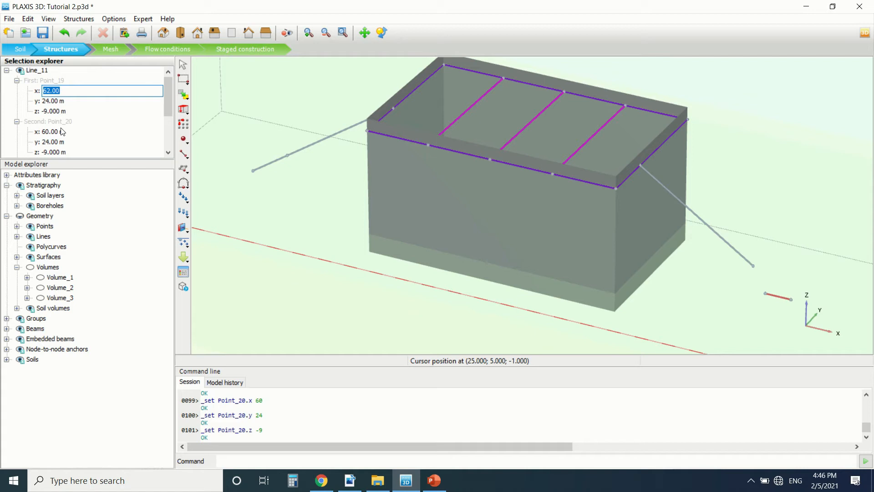
Correct the first point of the embedded beam to x 59 and z -7 m, keeping y at 24 m
{"action": "type", "text": "59"}
{"action": "key", "text": "Return"}
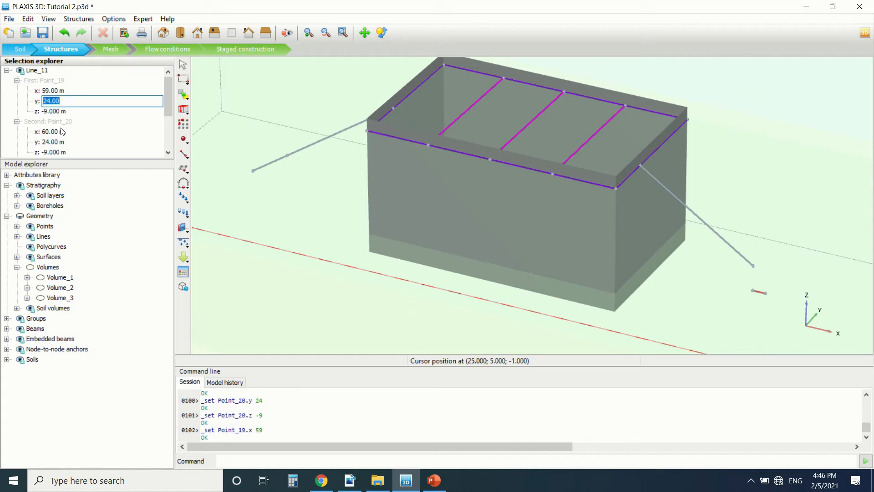
{"action": "key", "text": "Return"}
{"action": "type", "text": "-7"}
{"action": "key", "text": "Return"}
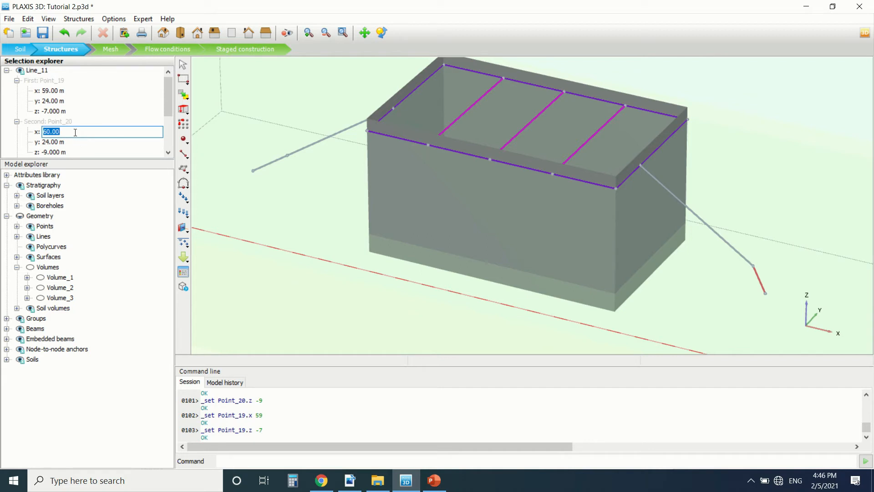
Set the x coordinate of the embedded beam's second point to 62 m and inspect both ground anchors
{"action": "left_click_drag", "start_coordinate": [73, 131], "coordinate": [47, 132]}
{"action": "type", "text": "2"}
{"action": "key", "text": "Return"}
{"action": "left_click", "coordinate": [468, 176]}
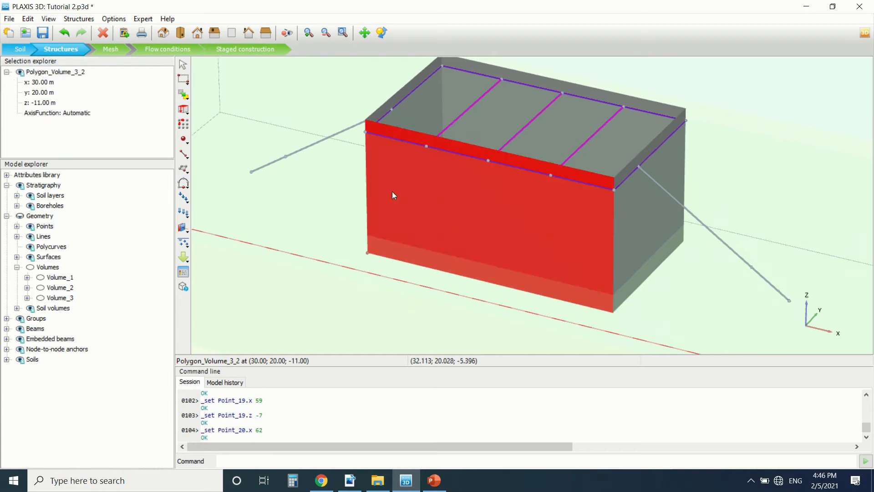
{"action": "scroll", "coordinate": [392, 191], "scroll_direction": "down", "scroll_amount": 5}
{"action": "scroll", "coordinate": [390, 160], "scroll_direction": "up", "scroll_amount": 2}
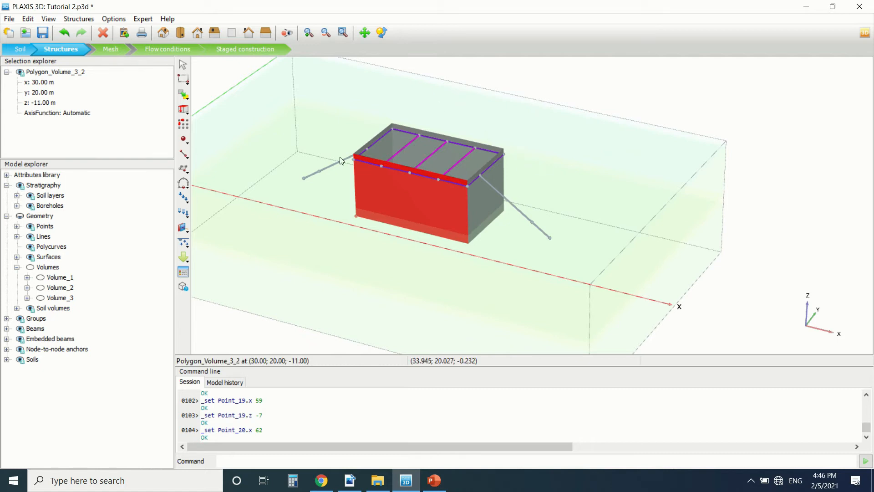
{"action": "scroll", "coordinate": [337, 137], "scroll_direction": "up", "scroll_amount": 3}
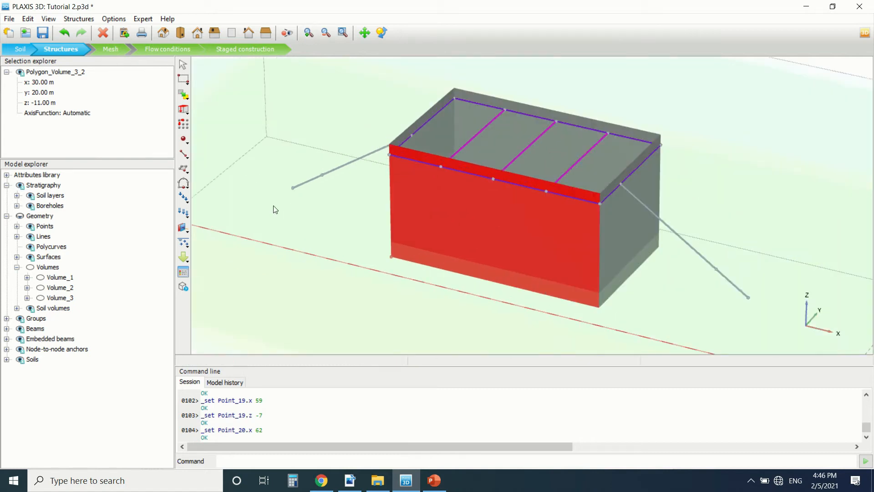
Create an elastic anchor material set named NODE TO NODE ANCHOR with an axial stiffness EA of 6.5E10 kN
{"action": "left_click", "coordinate": [187, 272]}
{"action": "left_click", "coordinate": [482, 133]}
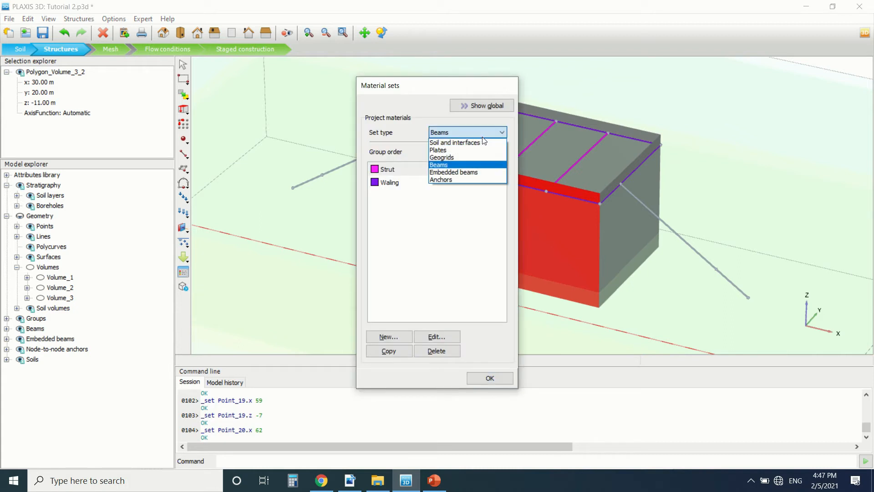
{"action": "left_click", "coordinate": [477, 180]}
{"action": "left_click", "coordinate": [389, 336]}
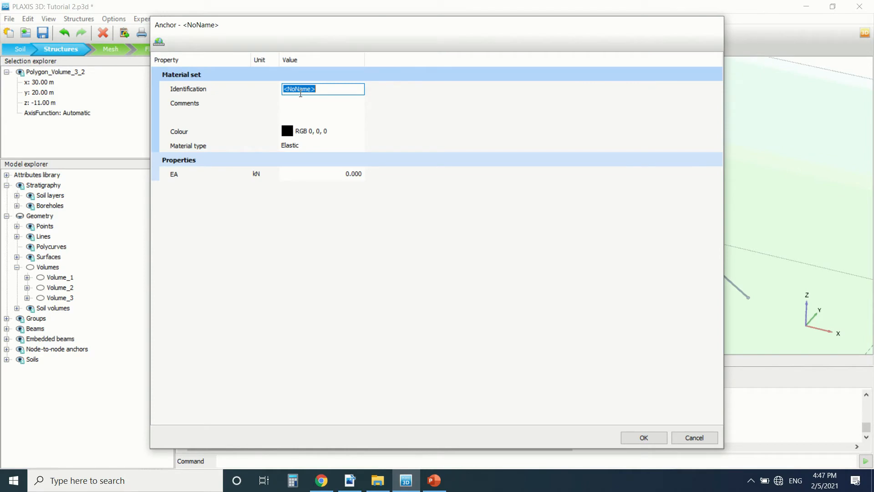
{"action": "type", "text": "NODE TO NODE ANCHOR"}
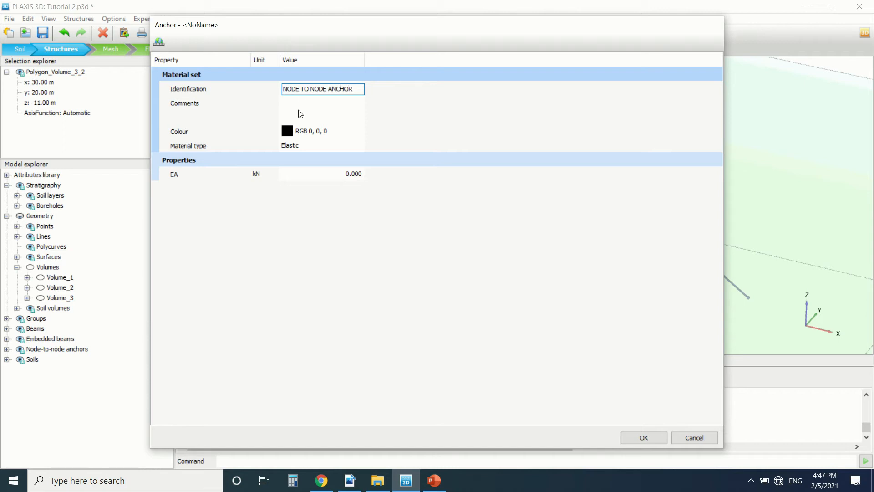
{"action": "left_click", "coordinate": [338, 173]}
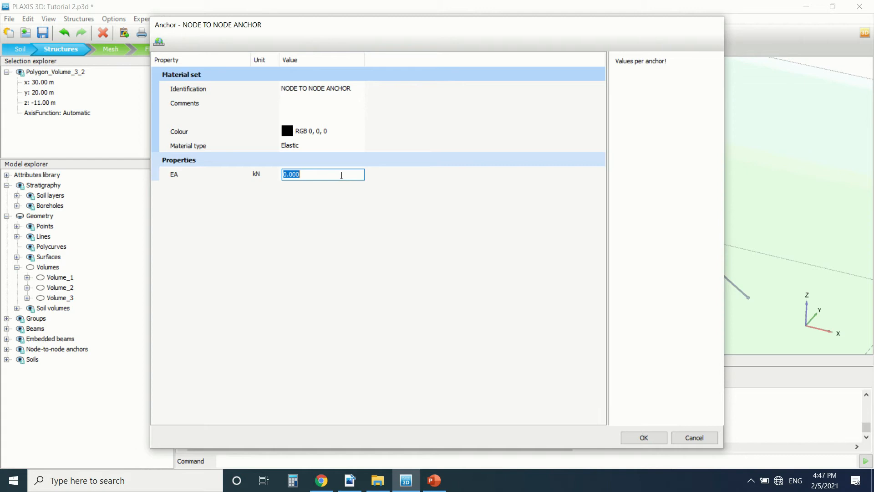
{"action": "type", "text": "6.5E10"}
{"action": "left_click", "coordinate": [381, 220]}
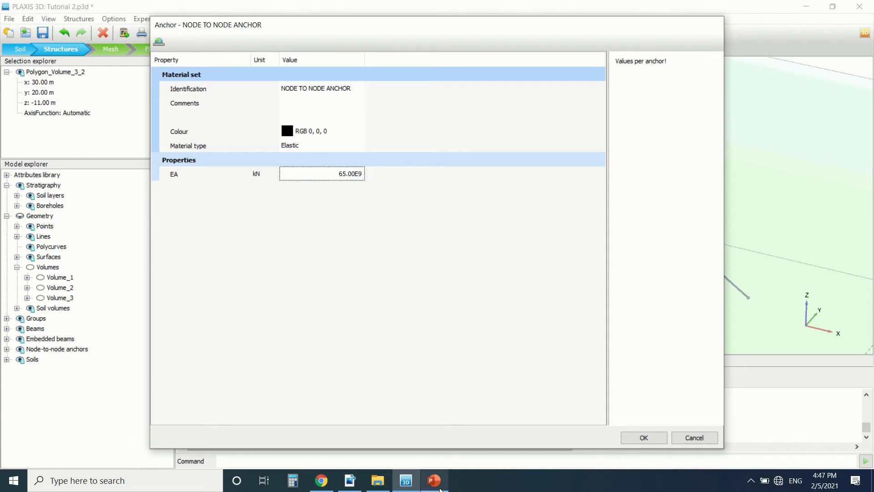
Consult the manual's anchor and grout property tables in Acrobat Reader, then return to PLAXIS 3D and accept the anchor material set
{"action": "left_click", "coordinate": [349, 481]}
{"action": "scroll", "coordinate": [374, 158], "scroll_direction": "down", "scroll_amount": 5}
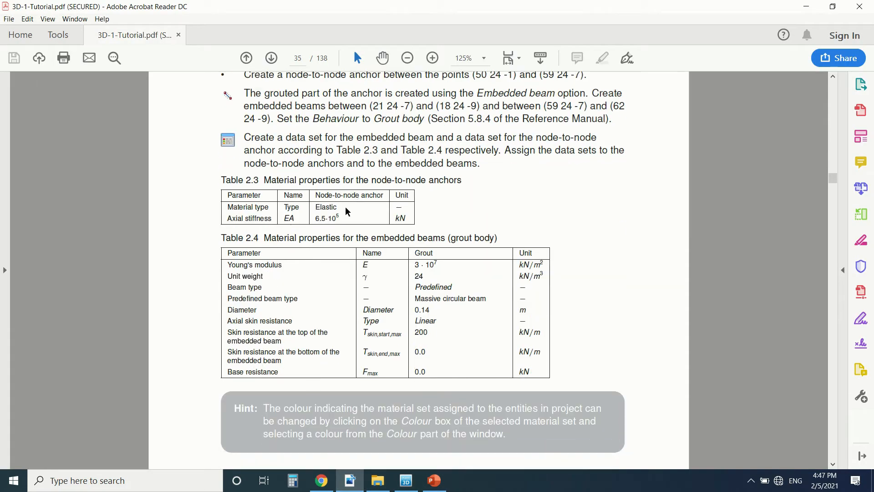
{"action": "scroll", "coordinate": [385, 155], "scroll_direction": "down", "scroll_amount": 1}
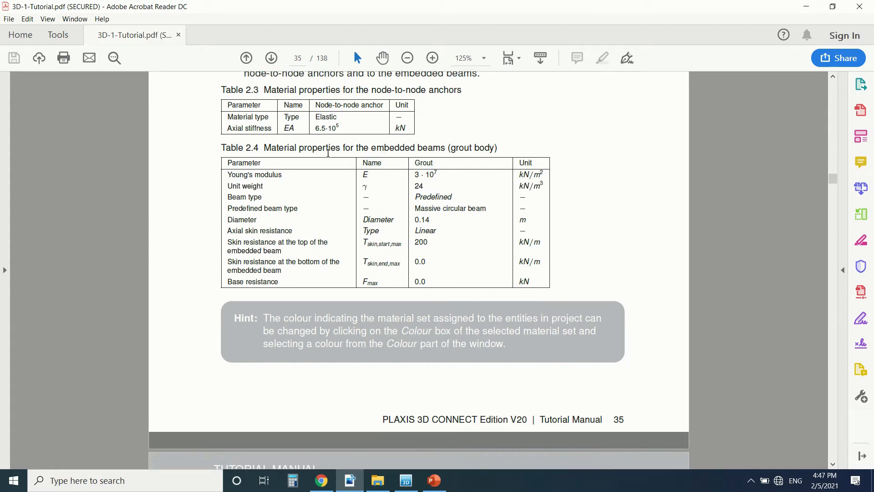
{"action": "left_click", "coordinate": [406, 486]}
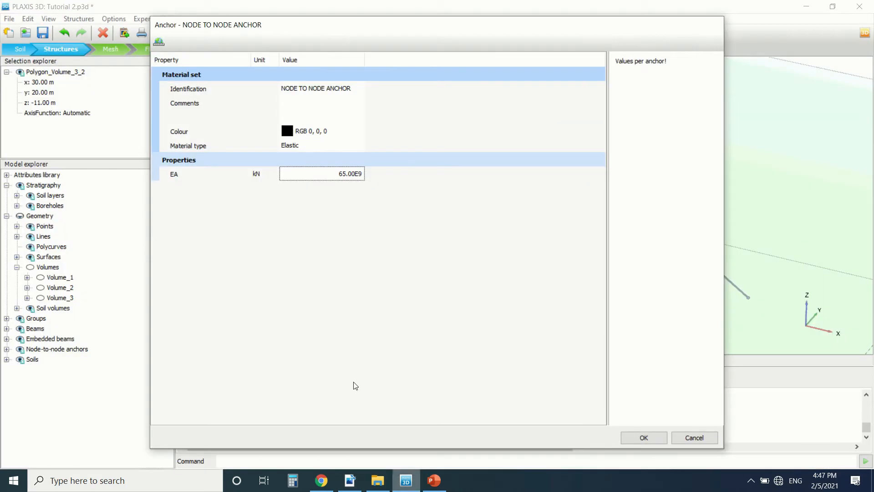
{"action": "left_click", "coordinate": [640, 438]}
Check the material sets available for embedded beams and close the material sets window
{"action": "left_click", "coordinate": [453, 133]}
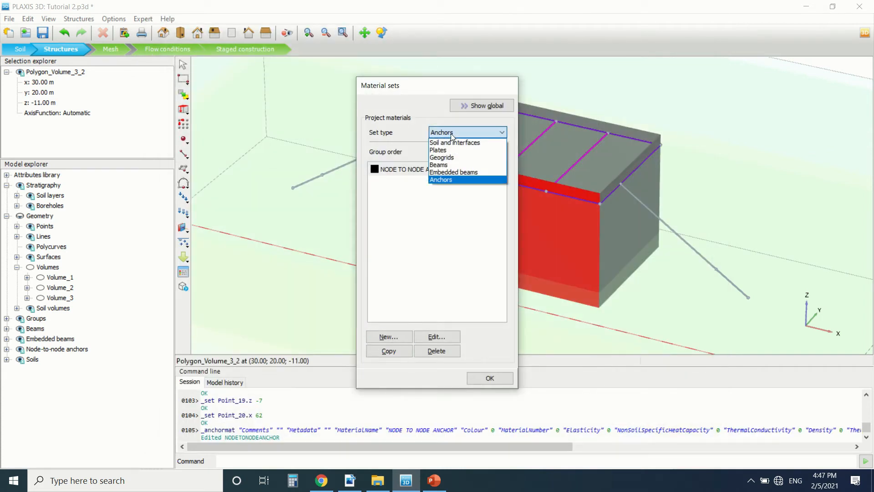
{"action": "left_click", "coordinate": [449, 172]}
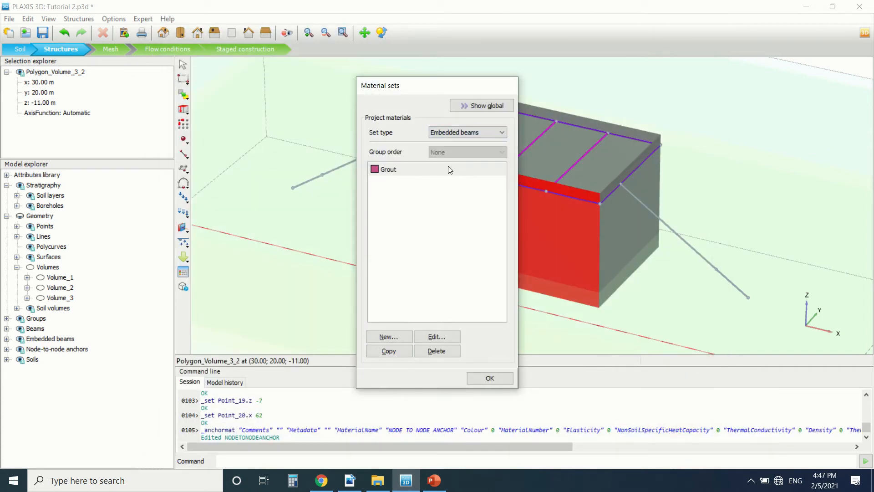
{"action": "left_click_drag", "start_coordinate": [430, 90], "coordinate": [471, 100]}
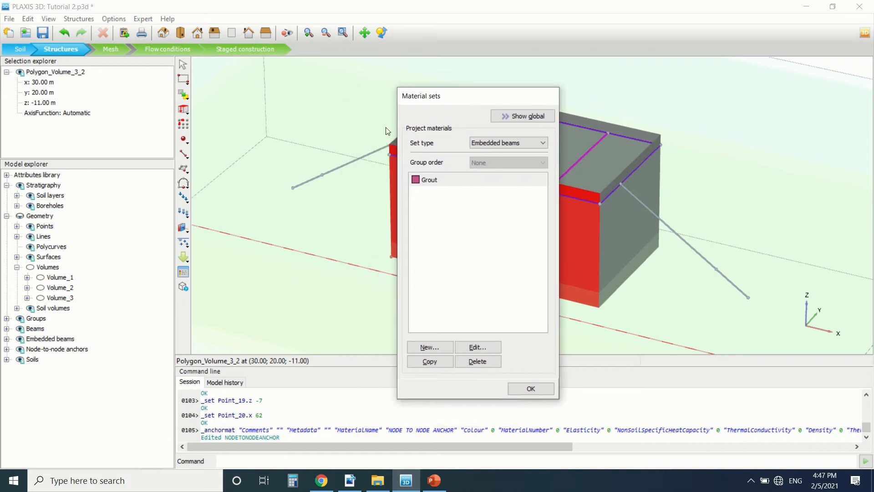
{"action": "left_click", "coordinate": [531, 388]}
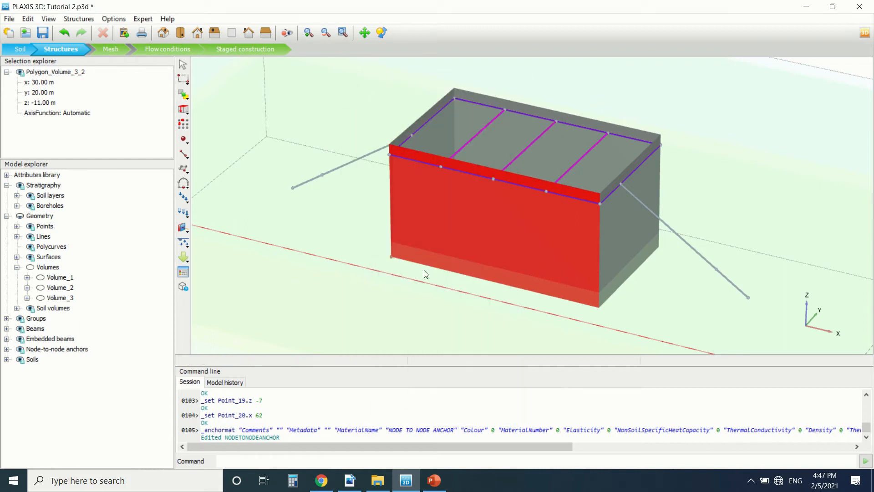
Assign the Grout material to the embedded beams of both ground anchors
{"action": "left_click", "coordinate": [317, 183]}
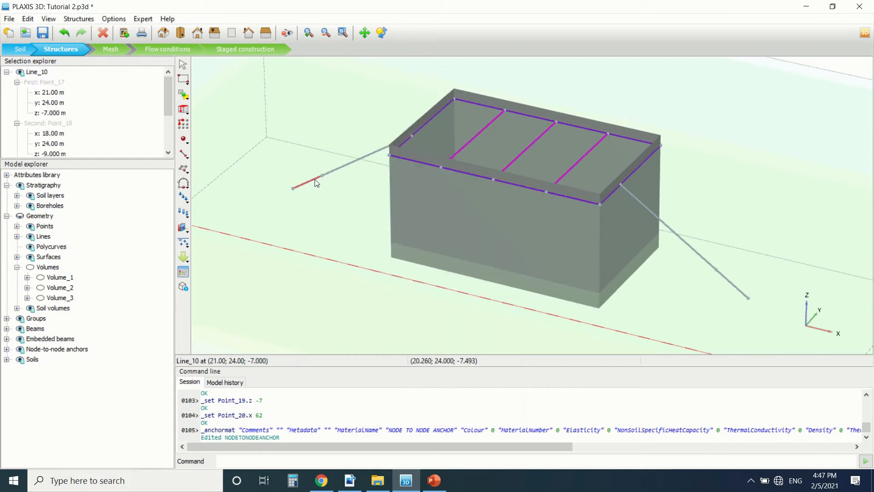
{"action": "left_click", "coordinate": [731, 288], "text": "ctrl"}
{"action": "right_click", "coordinate": [731, 287]}
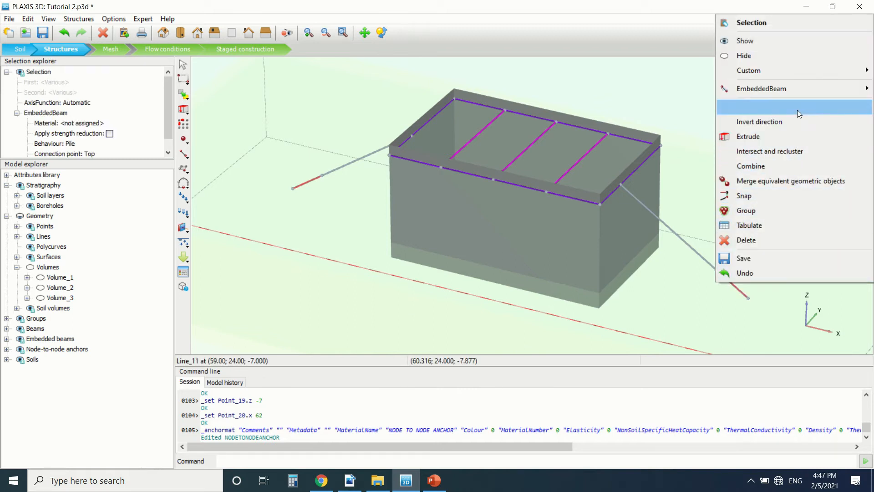
{"action": "mouse_move", "coordinate": [798, 91]}
{"action": "mouse_move", "coordinate": [682, 127]}
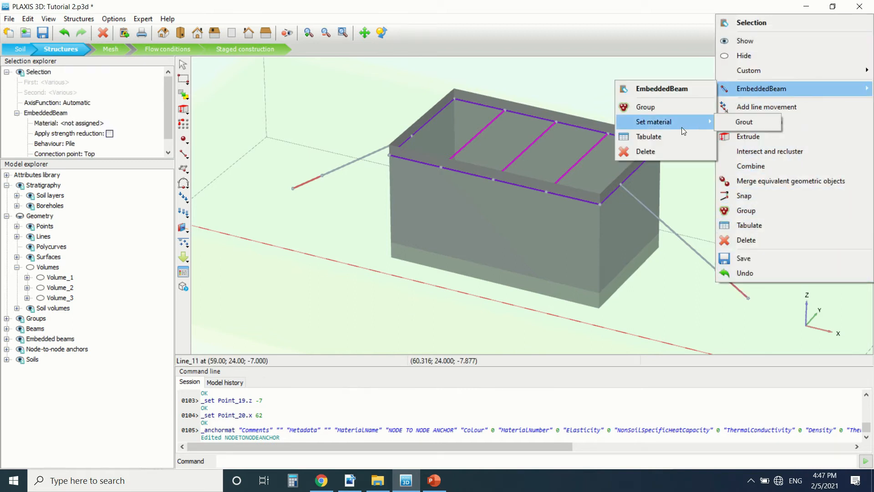
{"action": "left_click", "coordinate": [724, 123]}
Assign the NODETONODEANCHOR material to both node-to-node anchors
{"action": "left_click", "coordinate": [685, 240]}
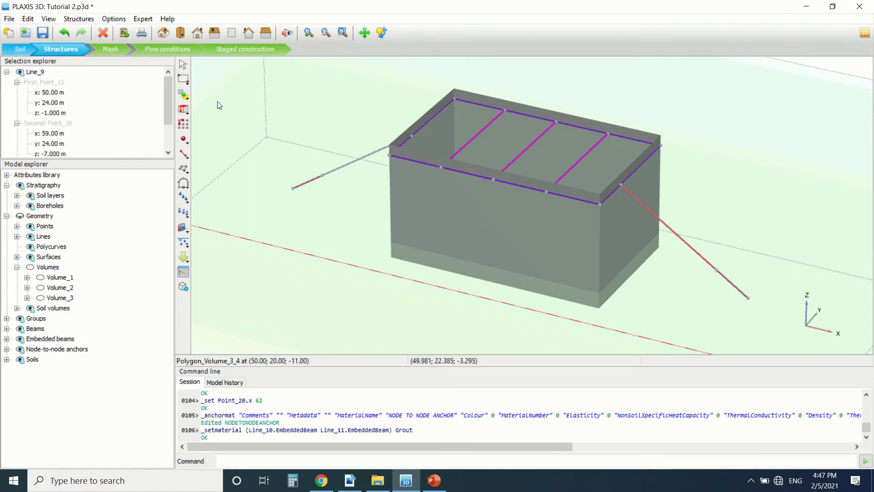
{"action": "left_click", "coordinate": [355, 162], "text": "ctrl"}
{"action": "right_click", "coordinate": [354, 162]}
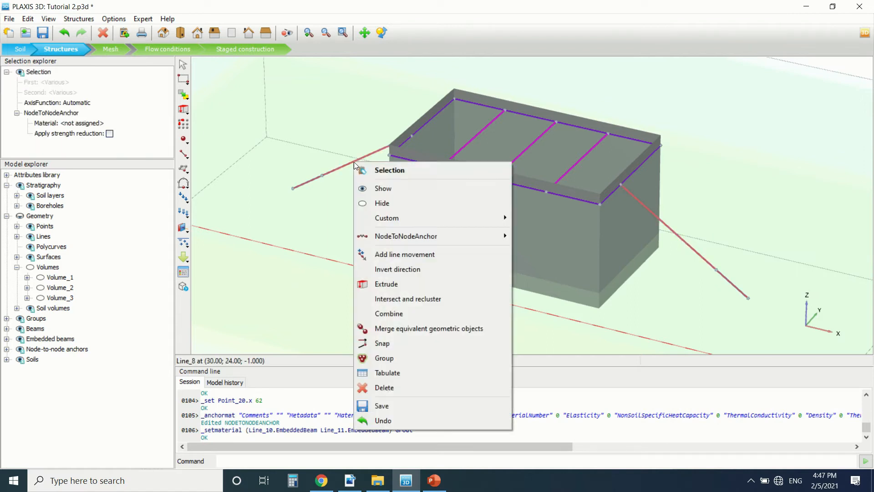
{"action": "mouse_move", "coordinate": [434, 237]}
{"action": "mouse_move", "coordinate": [546, 271]}
{"action": "left_click", "coordinate": [666, 269]}
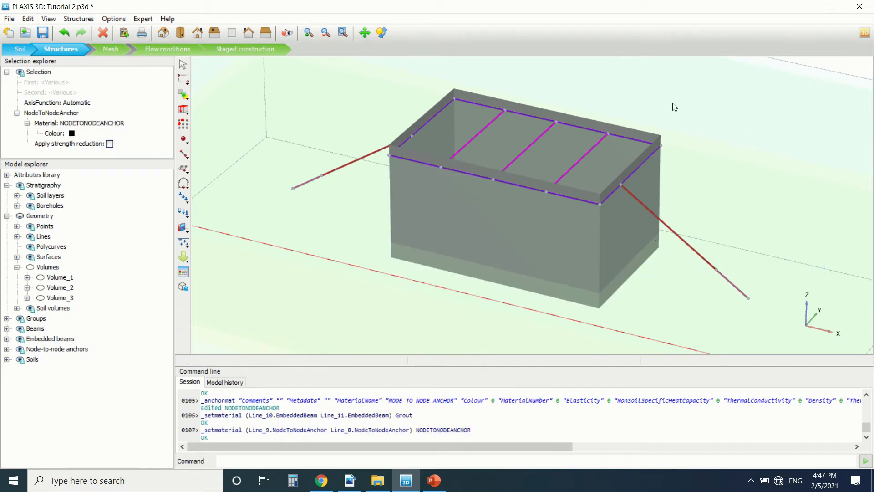
Switch to Acrobat Reader and read the manual's instructions for arraying and grouping the ground anchors
{"action": "left_click", "coordinate": [360, 480]}
{"action": "scroll", "coordinate": [362, 255], "scroll_direction": "down", "scroll_amount": 10}
{"action": "scroll", "coordinate": [362, 253], "scroll_direction": "up", "scroll_amount": 13}
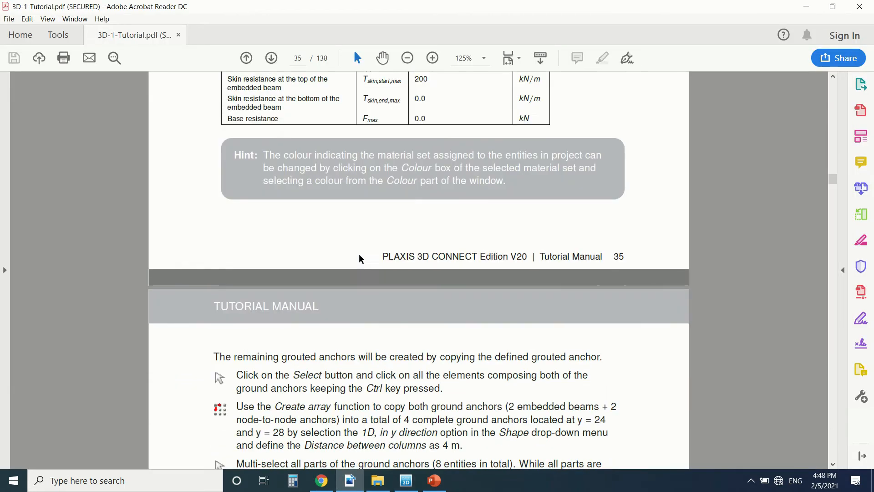
{"action": "scroll", "coordinate": [359, 224], "scroll_direction": "down", "scroll_amount": 14}
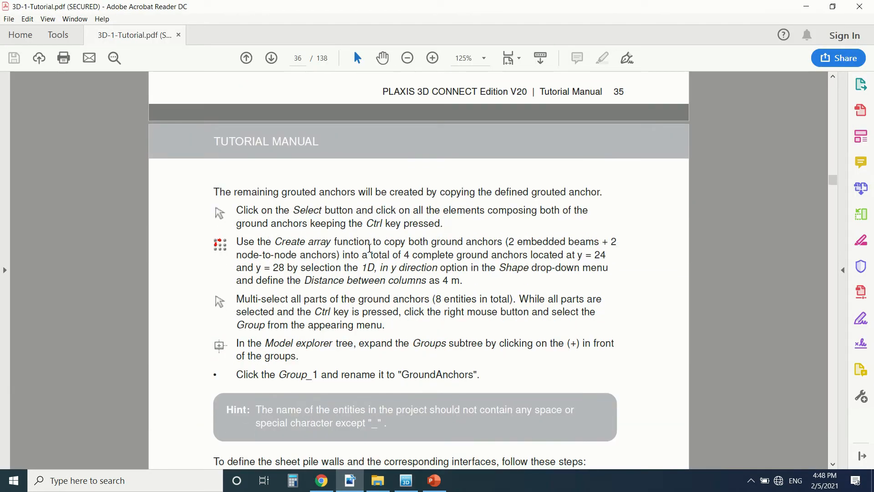
{"action": "scroll", "coordinate": [369, 245], "scroll_direction": "down", "scroll_amount": 3}
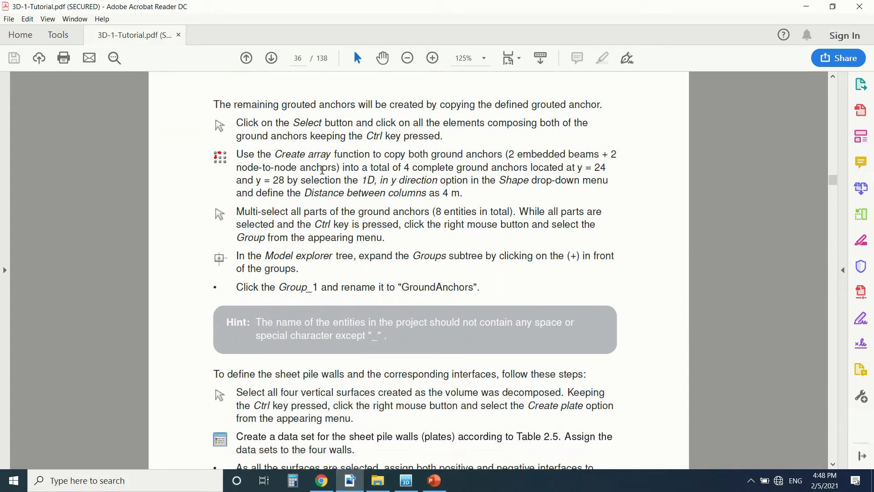
{"action": "scroll", "coordinate": [323, 171], "scroll_direction": "down", "scroll_amount": 1}
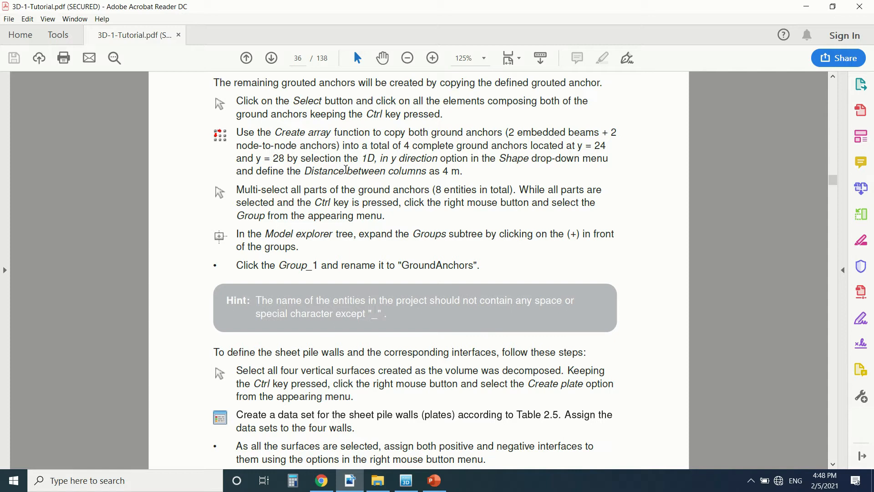
Switch to PLAXIS 3D and array both ground anchors with their embedded beams as 1D in y direction, 2 columns, 4 m apart
{"action": "left_click", "coordinate": [406, 480]}
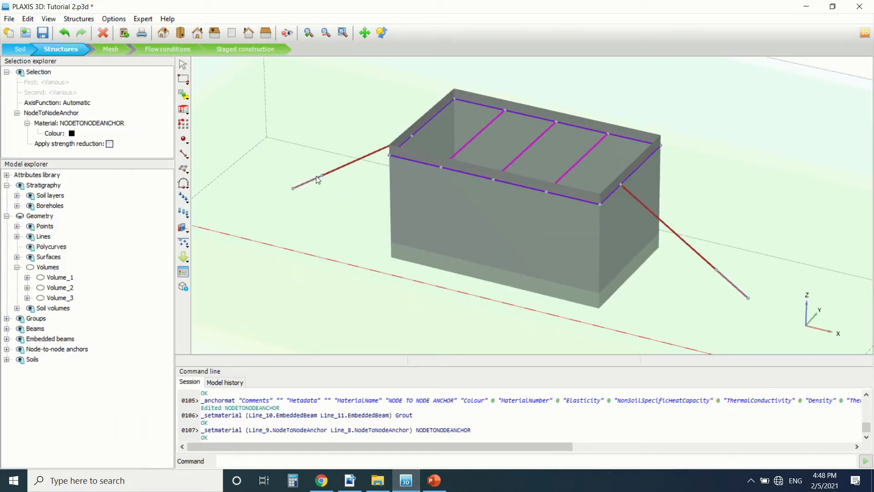
{"action": "left_click", "coordinate": [325, 181]}
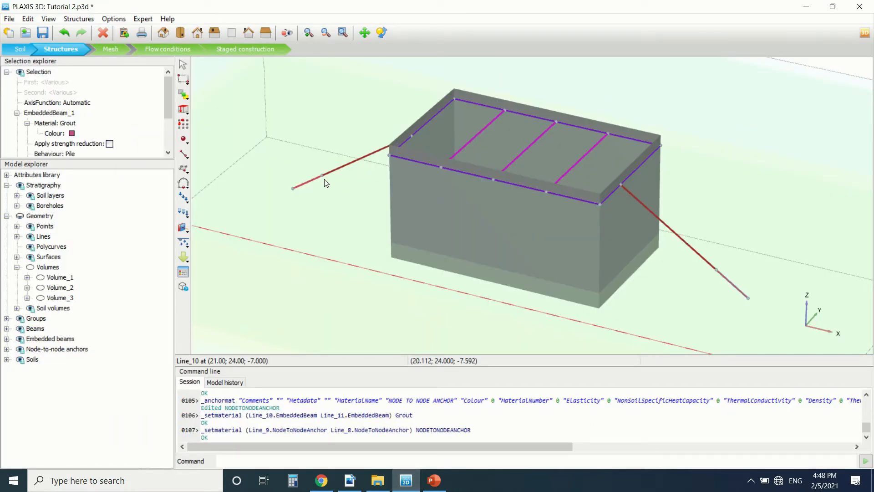
{"action": "left_click", "coordinate": [737, 287], "text": "ctrl"}
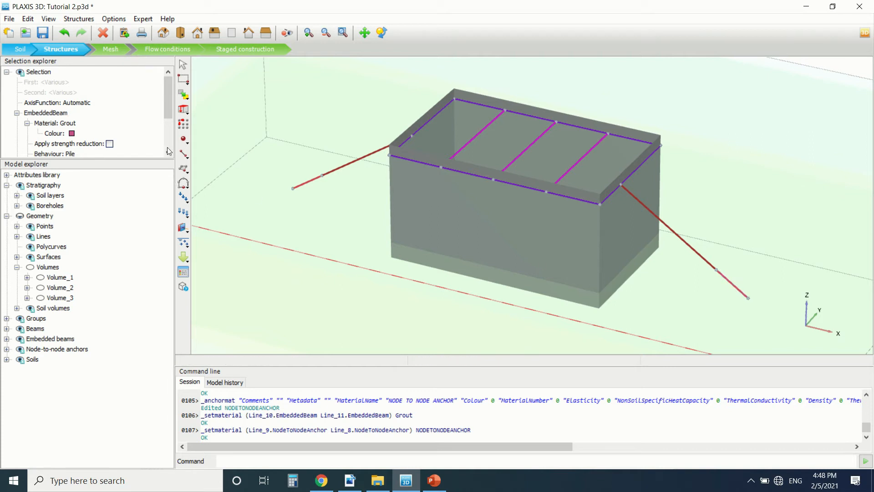
{"action": "left_click", "coordinate": [183, 124]}
{"action": "left_click", "coordinate": [443, 191]}
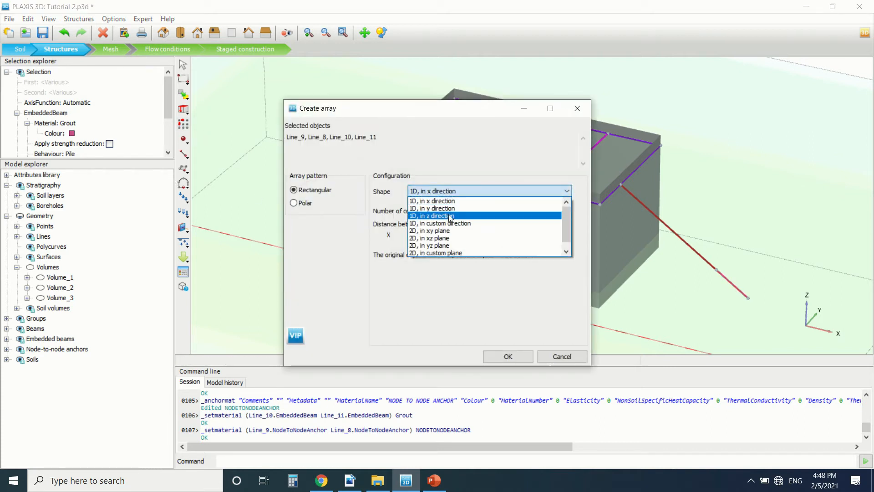
{"action": "left_click", "coordinate": [442, 209]}
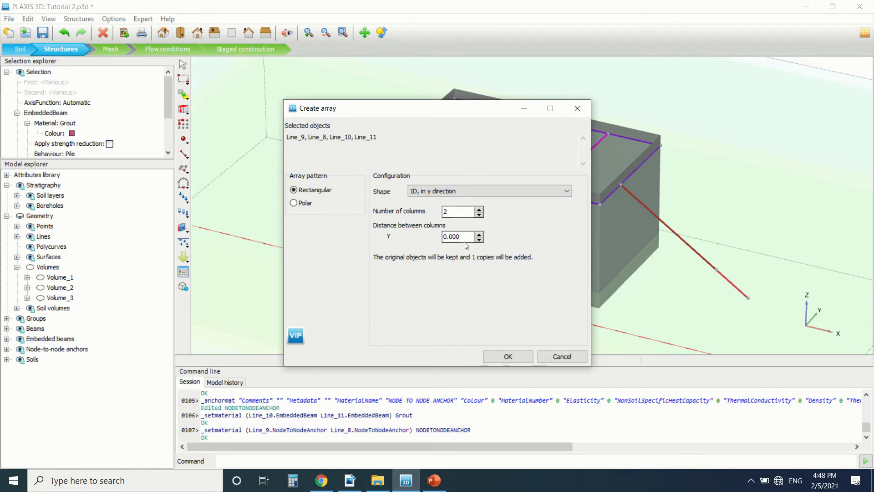
{"action": "double_click", "coordinate": [463, 238]}
{"action": "type", "text": "4"}
{"action": "left_click", "coordinate": [506, 353]}
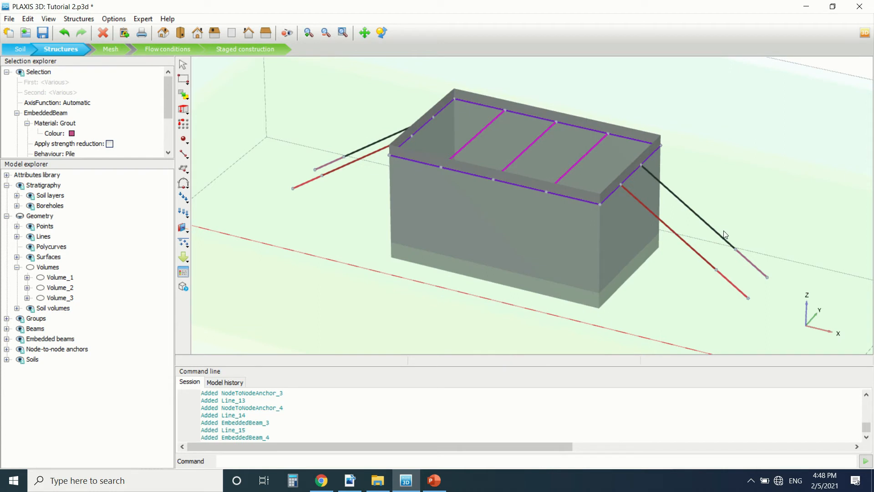
Add the copied anchor parts to the selection and group the node-to-node anchors of all four ground anchors
{"action": "left_click", "coordinate": [752, 260], "text": "ctrl"}
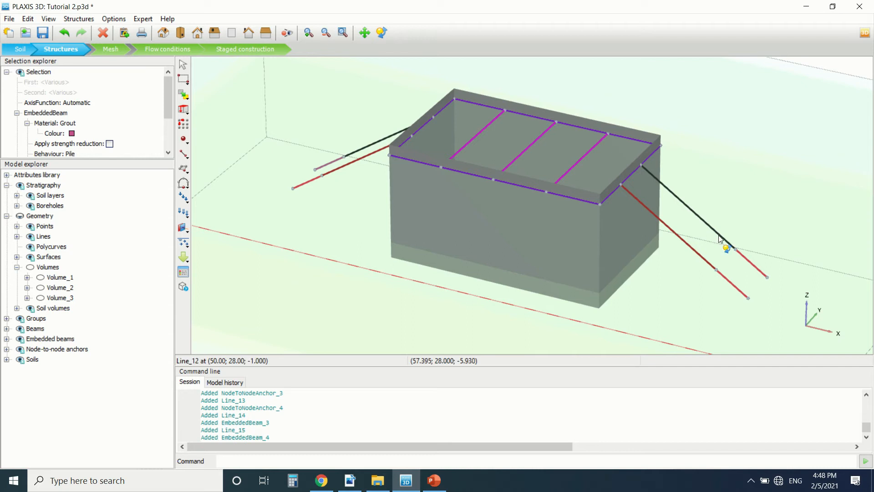
{"action": "left_click", "coordinate": [342, 157], "text": "ctrl"}
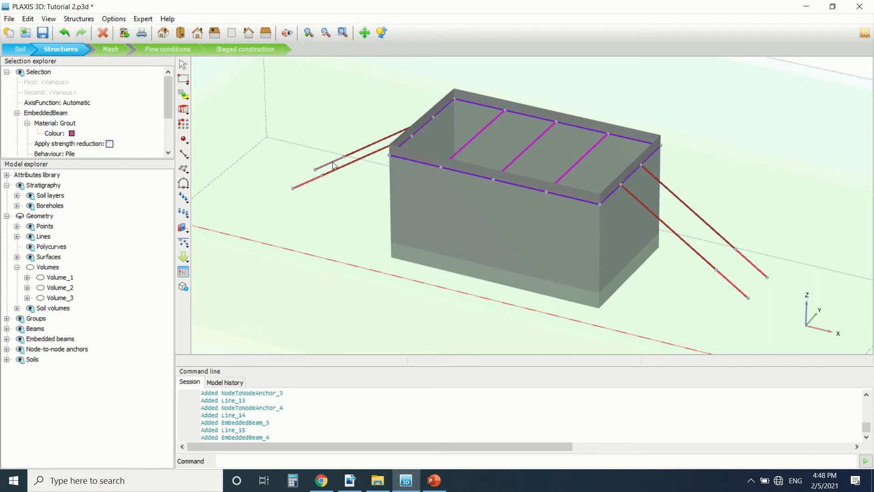
{"action": "right_click", "coordinate": [355, 151]}
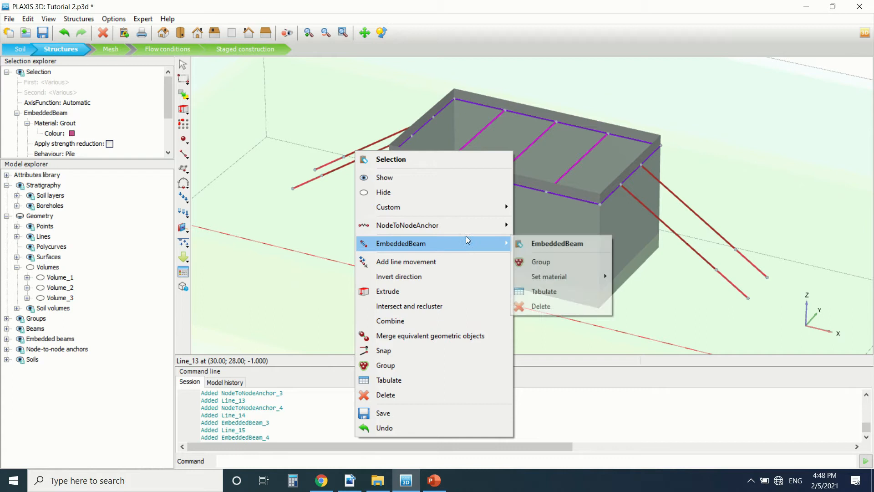
{"action": "mouse_move", "coordinate": [464, 231]}
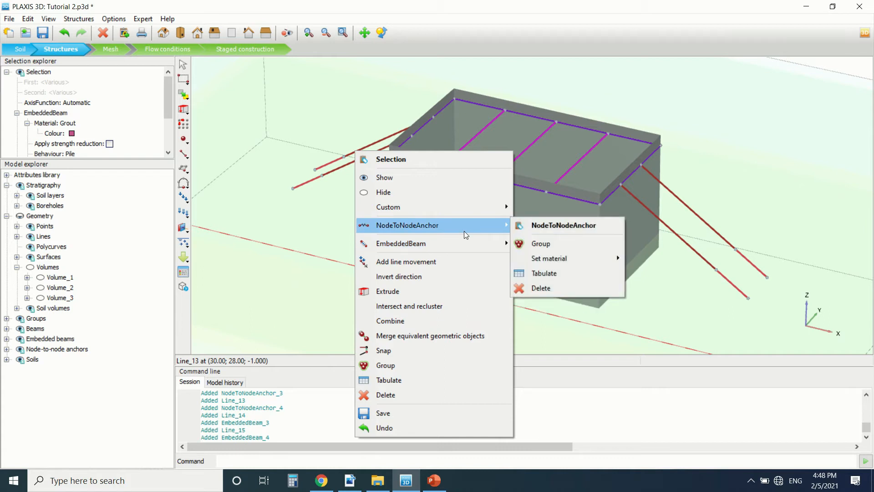
{"action": "left_click", "coordinate": [535, 248]}
{"action": "scroll", "coordinate": [338, 141], "scroll_direction": "down", "scroll_amount": 3}
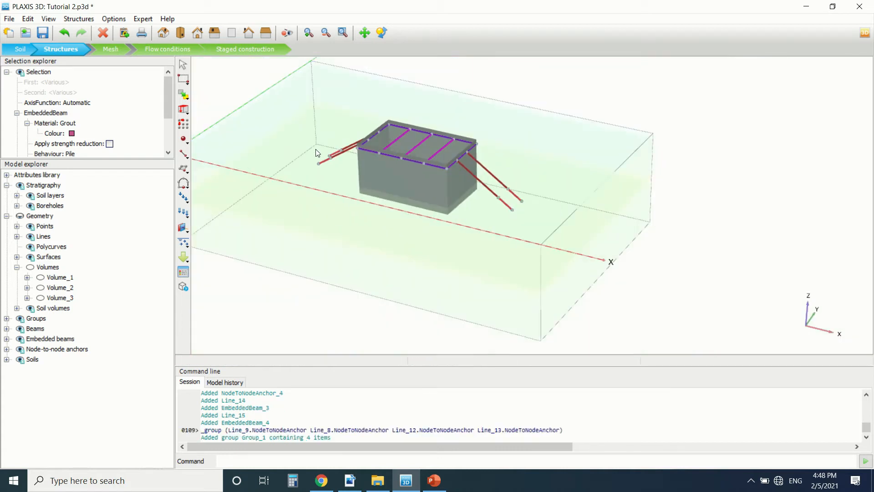
Expand the model's groups and check which elements belong to Group_1 by hiding and reshowing it
{"action": "left_click", "coordinate": [6, 318]}
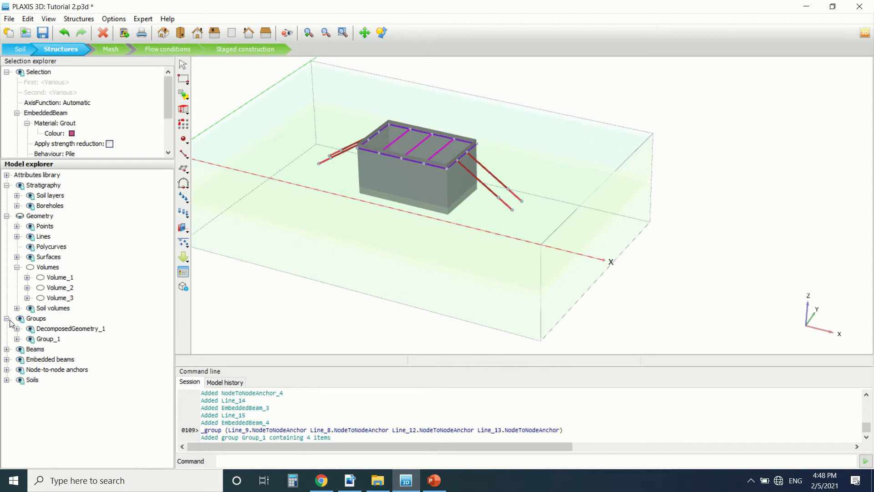
{"action": "left_click", "coordinate": [49, 339]}
{"action": "left_click", "coordinate": [33, 339]}
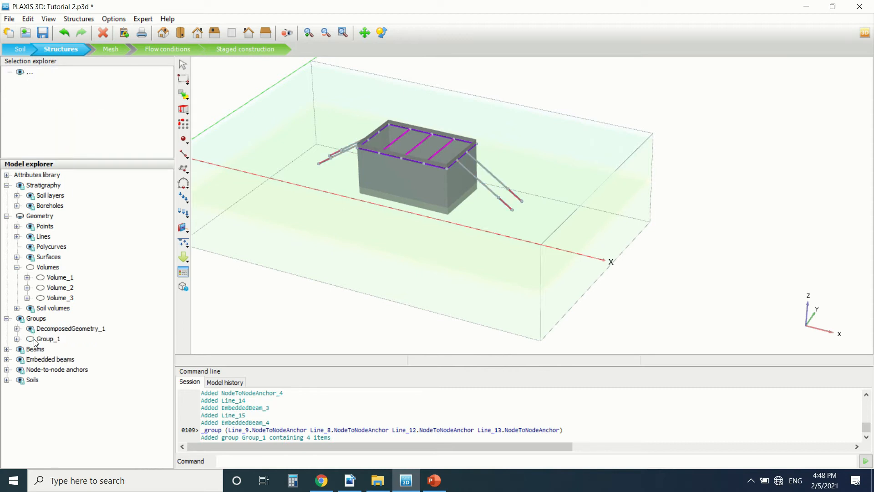
{"action": "left_click", "coordinate": [34, 340]}
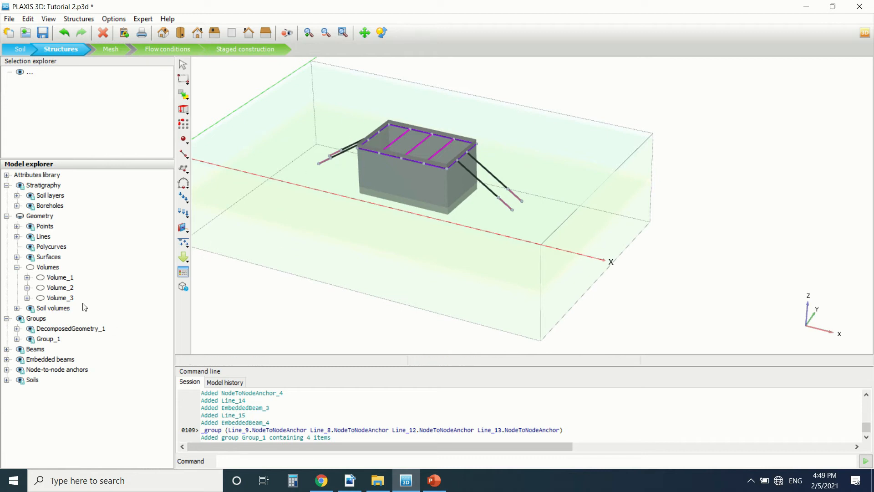
Try to delete Group_1 and to clear its name
{"action": "key", "text": "Delete"}
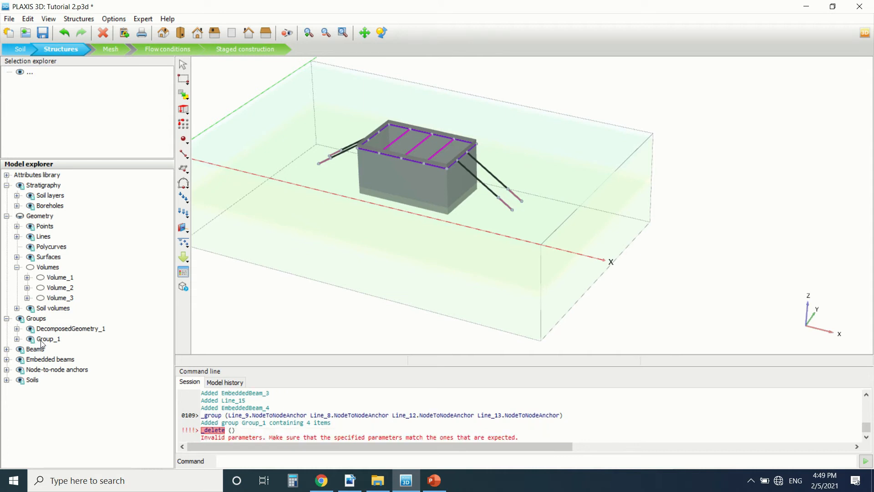
{"action": "double_click", "coordinate": [45, 339]}
{"action": "key", "text": "BackSpace"}
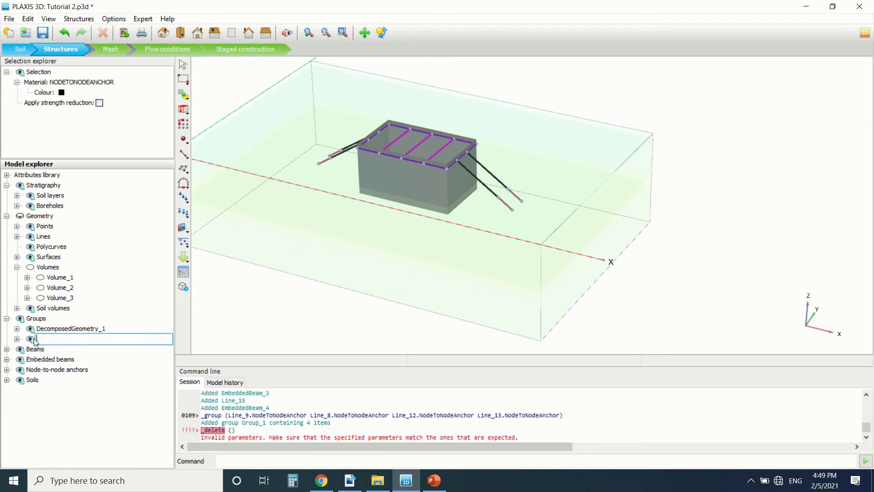
{"action": "key", "text": "Return"}
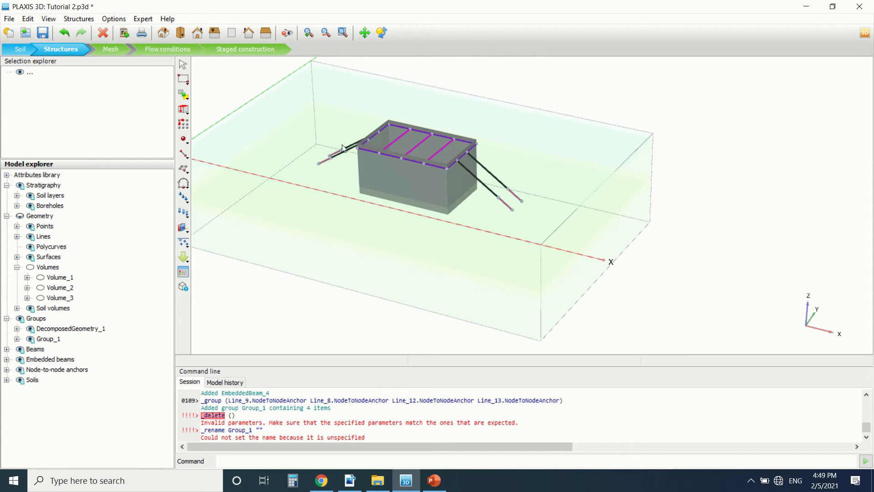
Group all embedded beams and node-to-node anchors of the four ground anchors, and check the new group by toggling its visibility
{"action": "scroll", "coordinate": [342, 148], "scroll_direction": "up", "scroll_amount": 5}
{"action": "left_click", "coordinate": [354, 149]}
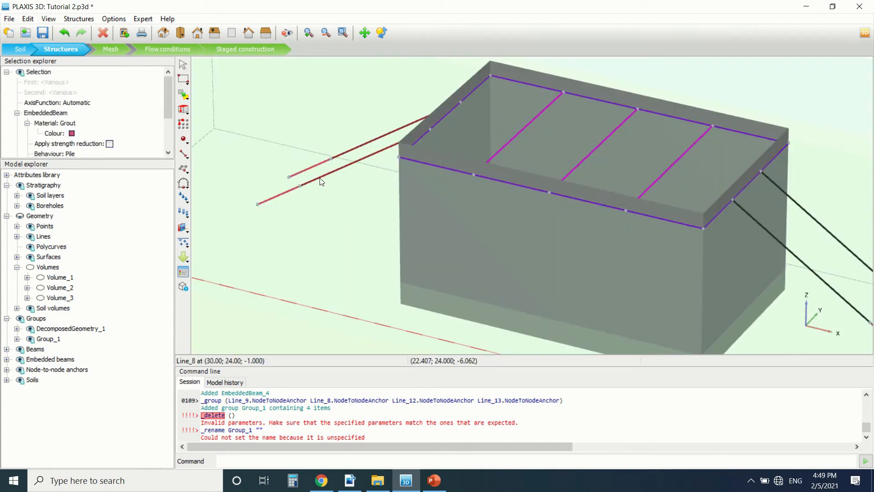
{"action": "scroll", "coordinate": [321, 183], "scroll_direction": "down", "scroll_amount": 5}
{"action": "left_click", "coordinate": [496, 208], "text": "ctrl"}
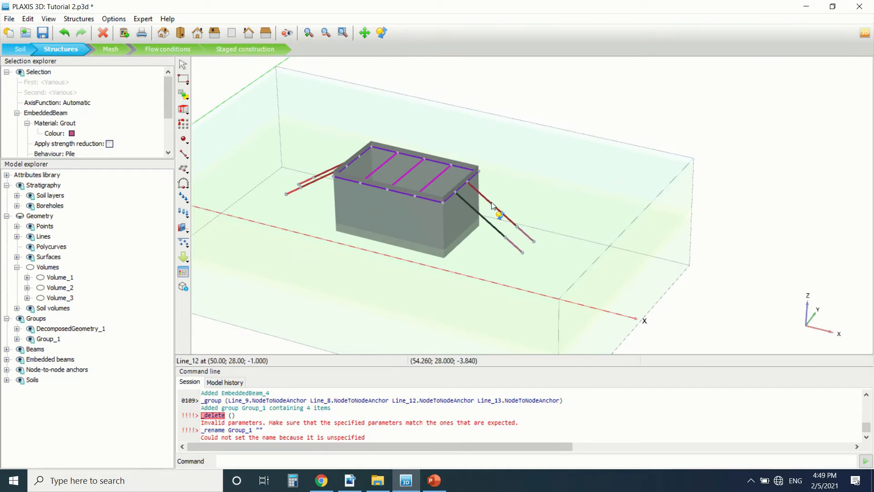
{"action": "left_click", "coordinate": [476, 214], "text": "ctrl"}
{"action": "left_click", "coordinate": [469, 218], "text": "ctrl"}
{"action": "scroll", "coordinate": [518, 245], "scroll_direction": "up", "scroll_amount": 5}
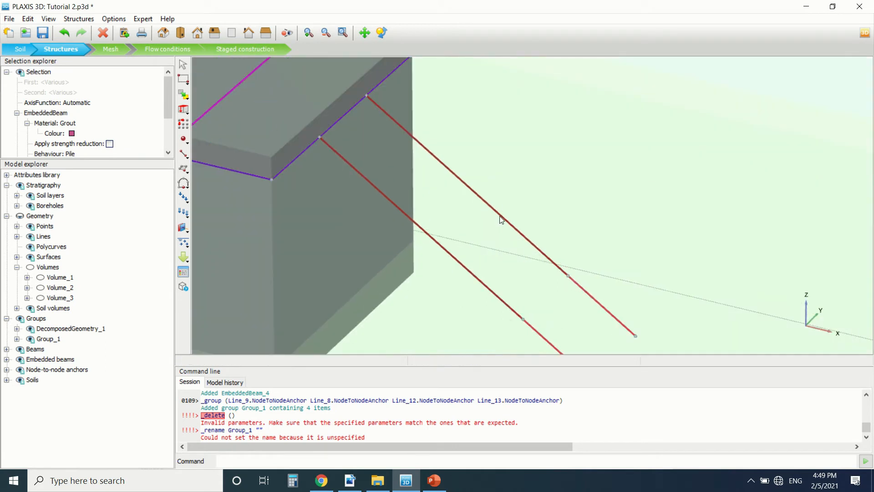
{"action": "right_click", "coordinate": [501, 220]}
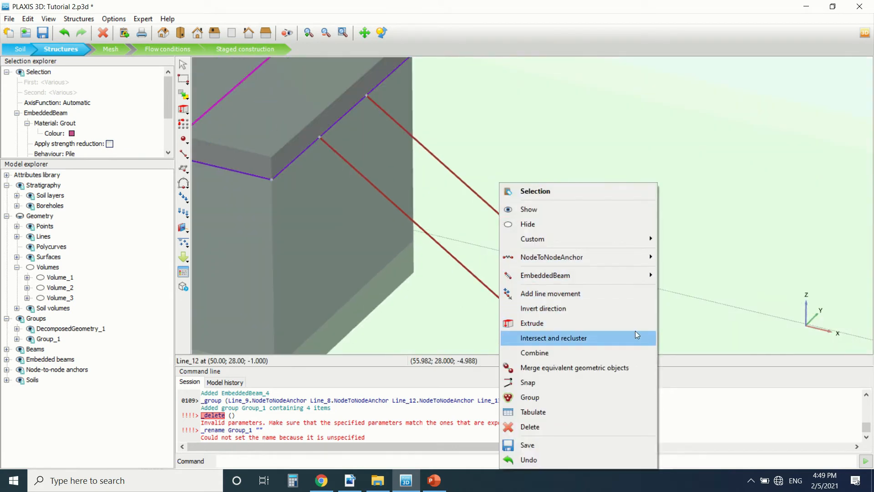
{"action": "left_click", "coordinate": [613, 397]}
{"action": "left_click", "coordinate": [29, 349]}
{"action": "left_click", "coordinate": [31, 350]}
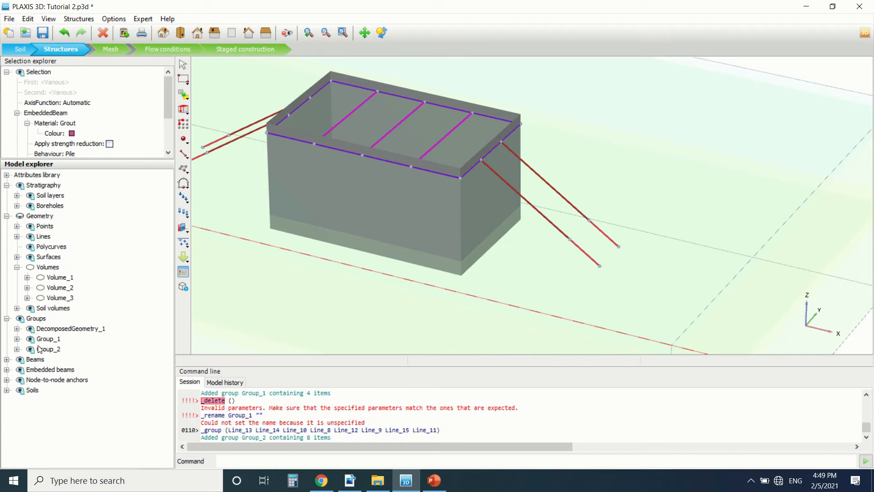
Delete Group_1 together with its node-to-node anchors, and check Group_2's elements by toggling its visibility
{"action": "left_click", "coordinate": [45, 348]}
{"action": "key", "text": "Delete"}
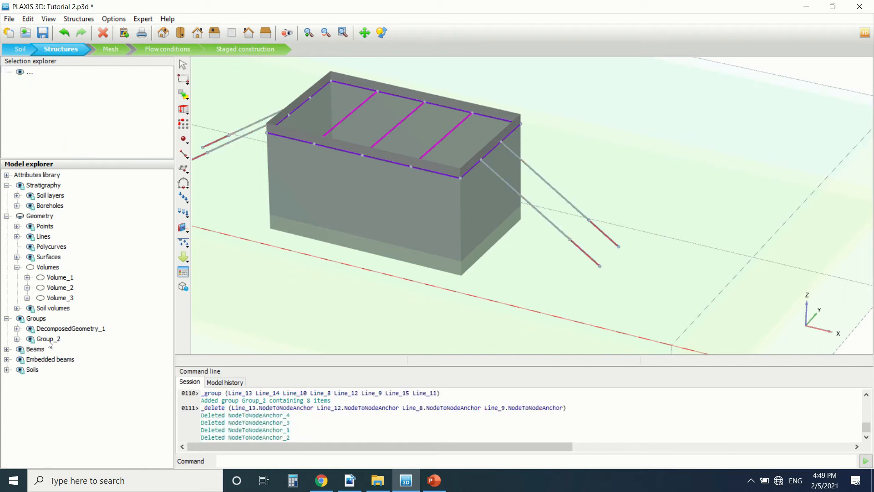
{"action": "left_click", "coordinate": [30, 339]}
{"action": "left_click", "coordinate": [30, 339]}
{"action": "scroll", "coordinate": [578, 132], "scroll_direction": "down", "scroll_amount": 3}
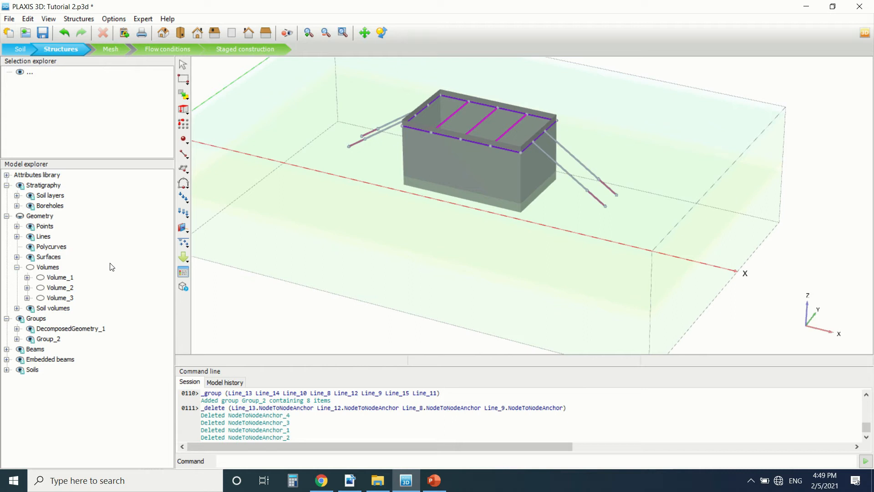
Try to rename Group_2 as "ground anchors"
{"action": "left_click", "coordinate": [45, 341]}
{"action": "left_click", "coordinate": [46, 340]}
{"action": "left_click_drag", "start_coordinate": [63, 339], "coordinate": [34, 340]}
{"action": "key", "text": "Escape"}
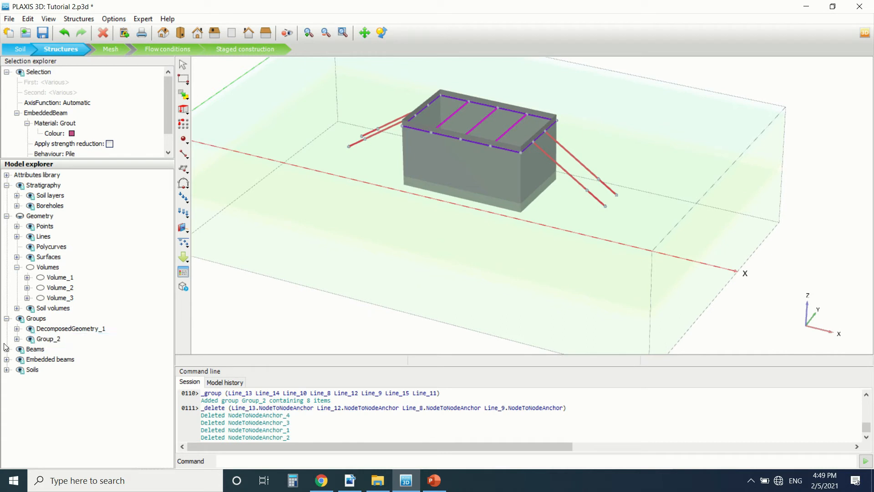
{"action": "type", "text": "grou"}
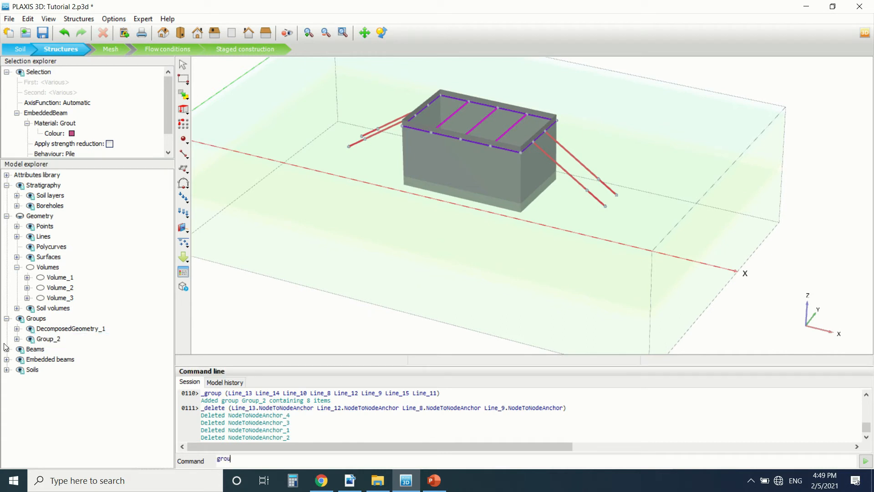
{"action": "type", "text": "nd anchors"}
{"action": "left_click", "coordinate": [45, 339]}
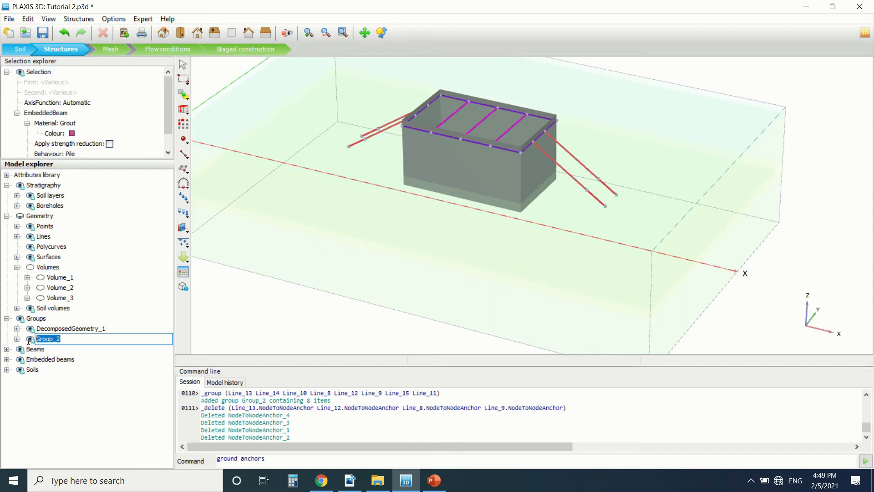
{"action": "type", "text": "gr"}
{"action": "key", "text": "Return"}
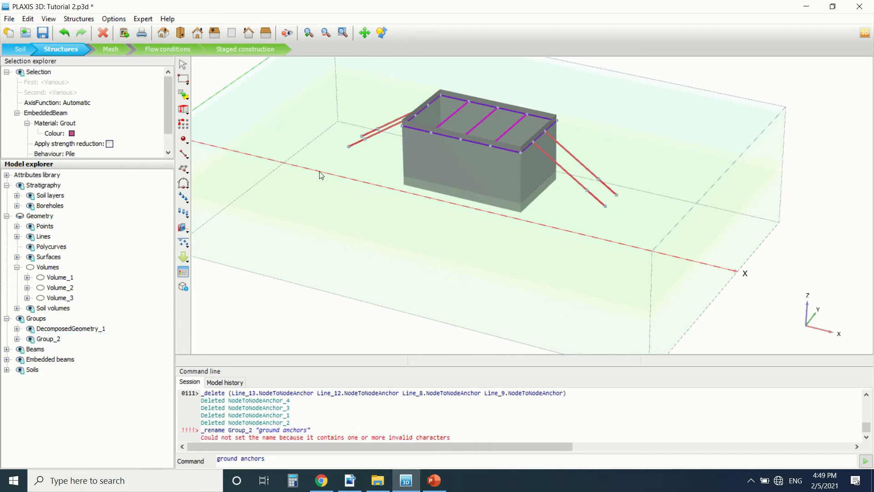
Start a new material set of the Plates type for the sheet pile walls
{"action": "scroll", "coordinate": [320, 173], "scroll_direction": "down", "scroll_amount": 1}
{"action": "left_click", "coordinate": [183, 272]}
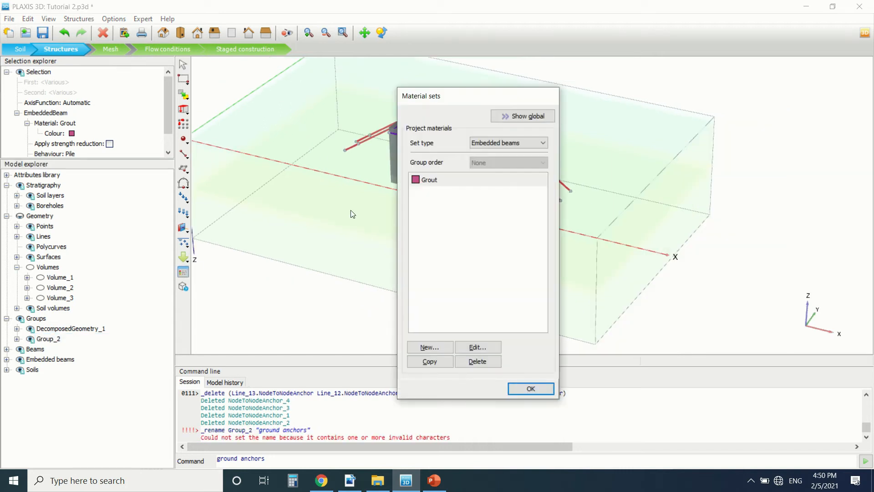
{"action": "left_click", "coordinate": [485, 147]}
{"action": "left_click", "coordinate": [496, 160]}
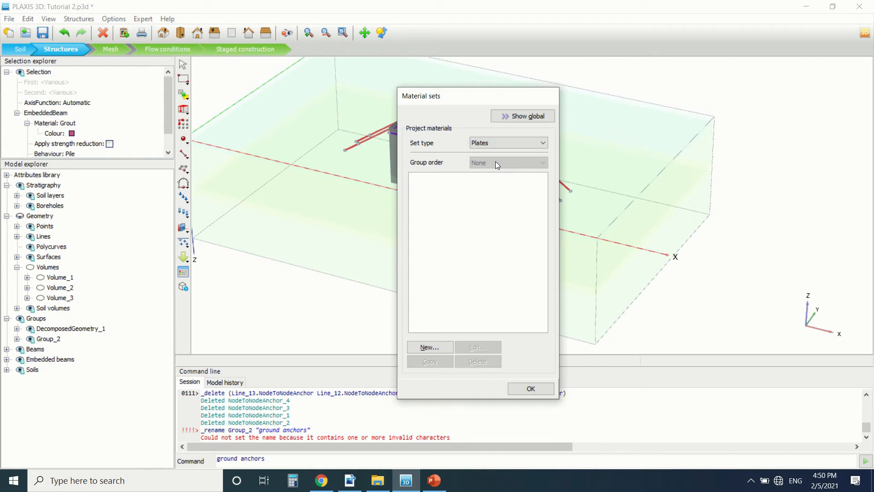
{"action": "left_click", "coordinate": [433, 346]}
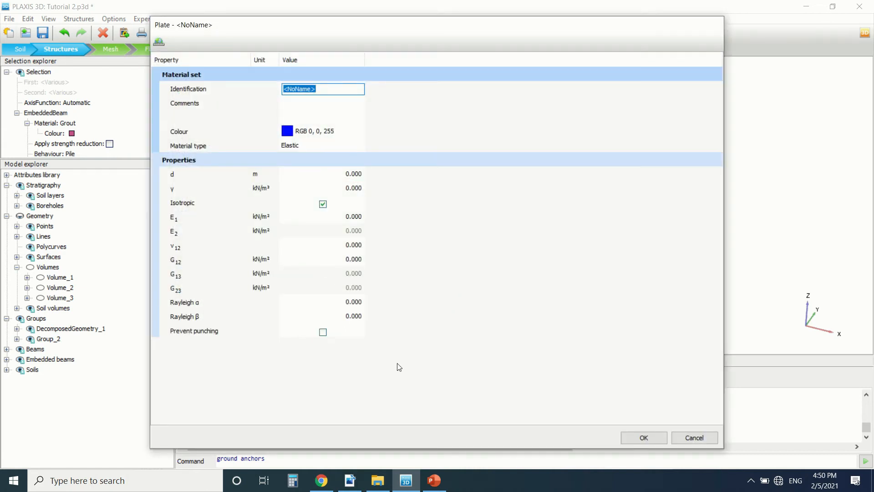
Read the sheet pile wall properties in Table 2.5 of the manual in Acrobat Reader, and return to the plate material in PLAXIS 3D
{"action": "left_click", "coordinate": [360, 479]}
{"action": "scroll", "coordinate": [389, 241], "scroll_direction": "down", "scroll_amount": 10}
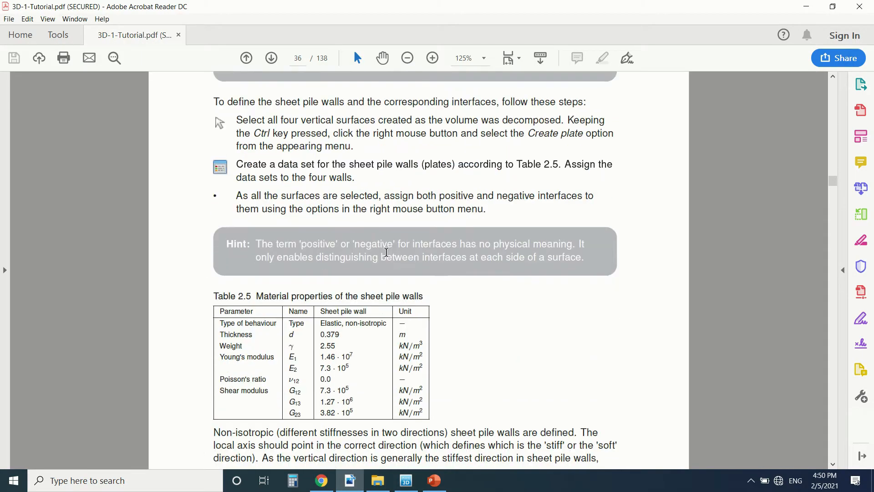
{"action": "scroll", "coordinate": [390, 242], "scroll_direction": "down", "scroll_amount": 2}
{"action": "scroll", "coordinate": [378, 237], "scroll_direction": "up", "scroll_amount": 4}
{"action": "scroll", "coordinate": [349, 229], "scroll_direction": "down", "scroll_amount": 3}
{"action": "scroll", "coordinate": [349, 229], "scroll_direction": "down", "scroll_amount": 5}
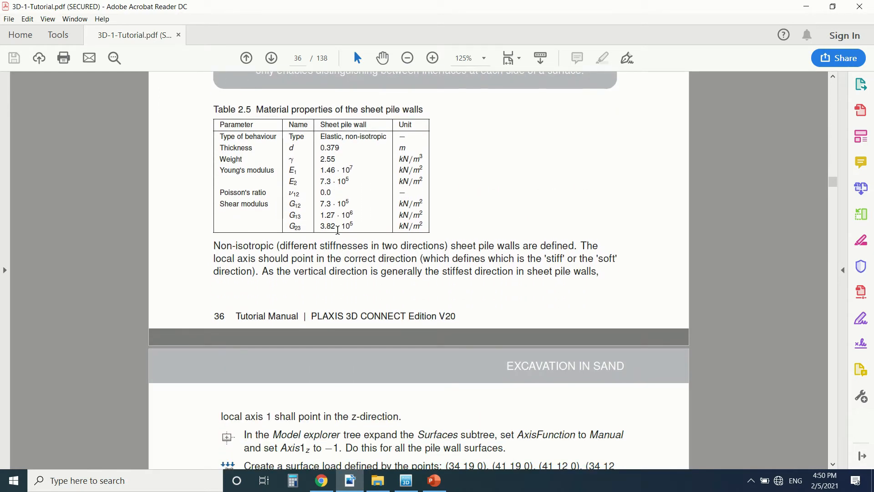
{"action": "left_click", "coordinate": [405, 480]}
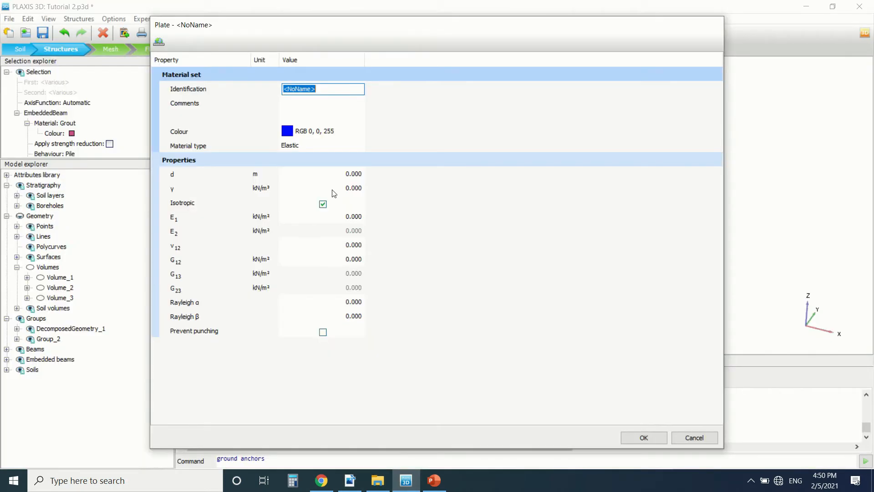
Name the plate material Sheet pile and set its thickness d to 0.379 m and unit weight to 2.55 kN/m³
{"action": "type", "text": "Sheet pile"}
{"action": "left_click", "coordinate": [349, 178]}
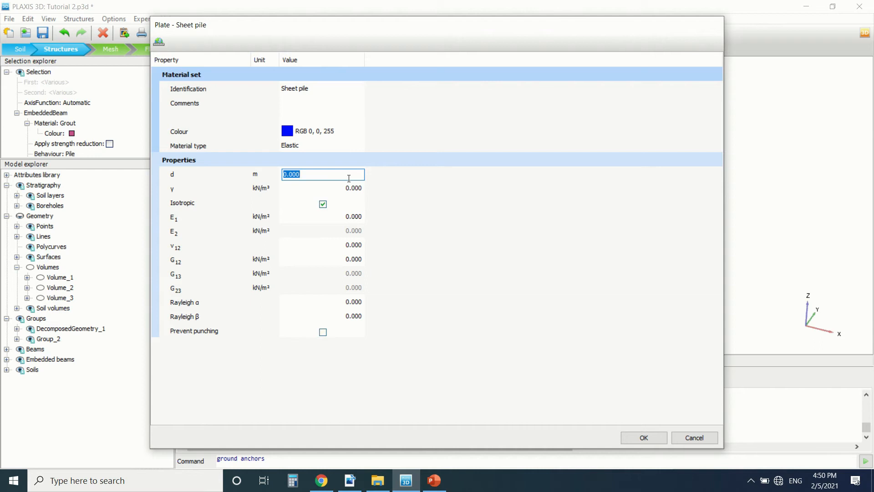
{"action": "type", "text": "0.379"}
{"action": "left_click", "coordinate": [359, 189]}
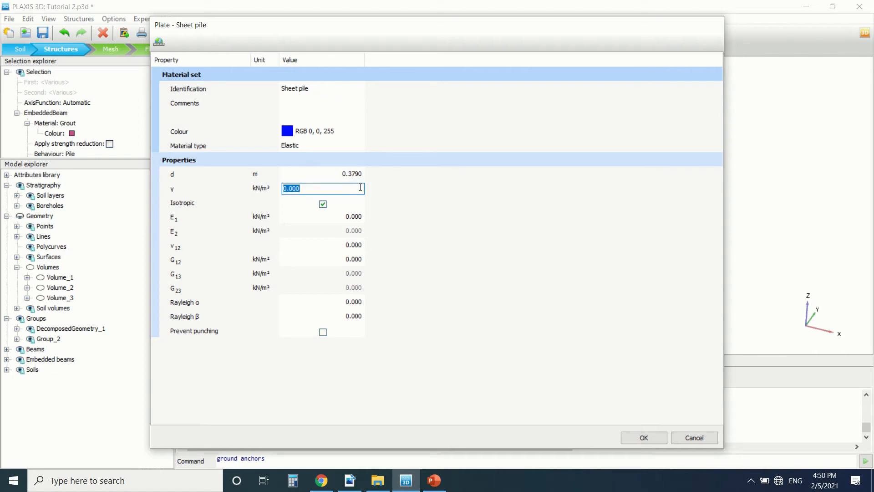
{"action": "type", "text": "2.55"}
{"action": "left_click", "coordinate": [341, 148]}
{"action": "left_click", "coordinate": [344, 149]}
{"action": "left_click", "coordinate": [343, 149]}
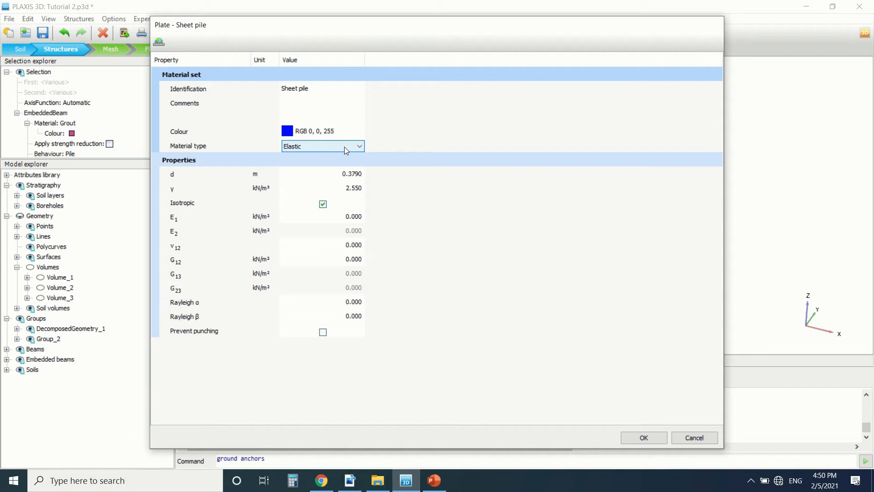
{"action": "left_click", "coordinate": [345, 178]}
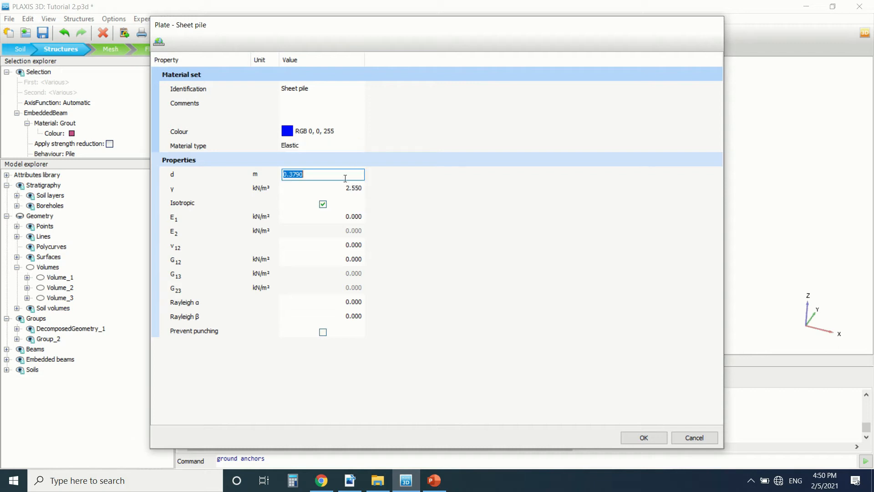
Make the sheet pile material non-isotropic, with E1 set to 1.46E7 and E2 to 7.3E5 kN/m²
{"action": "left_click", "coordinate": [352, 217]}
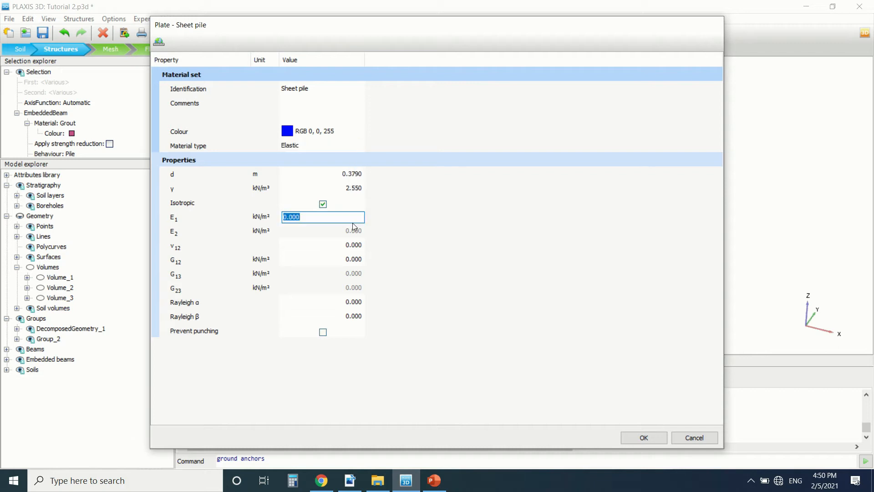
{"action": "type", "text": "1.46E7"}
{"action": "left_click", "coordinate": [361, 236]}
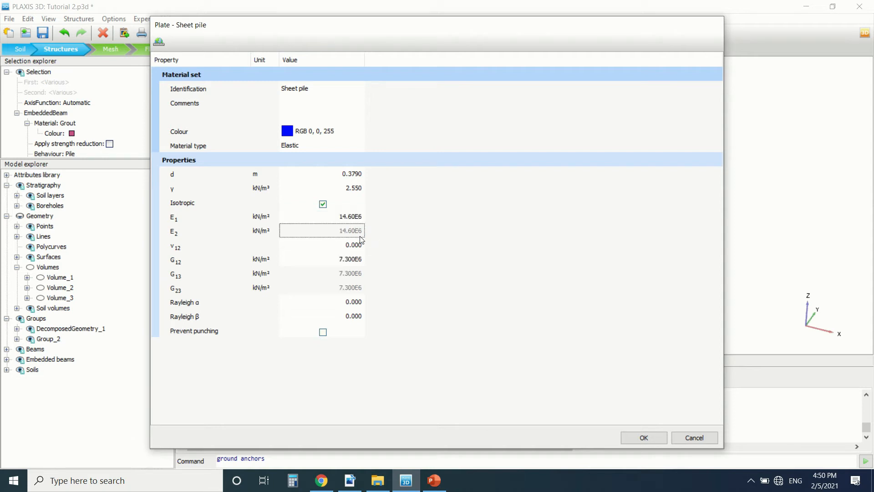
{"action": "left_click", "coordinate": [324, 204]}
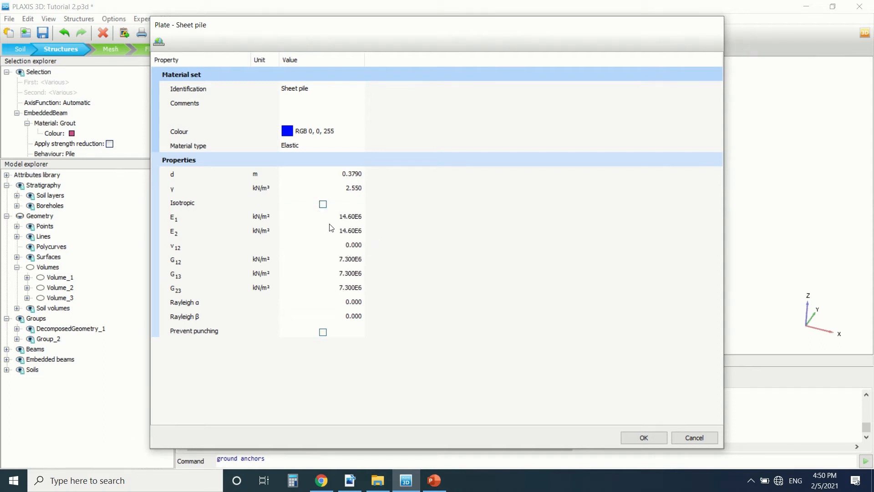
{"action": "left_click", "coordinate": [341, 234]}
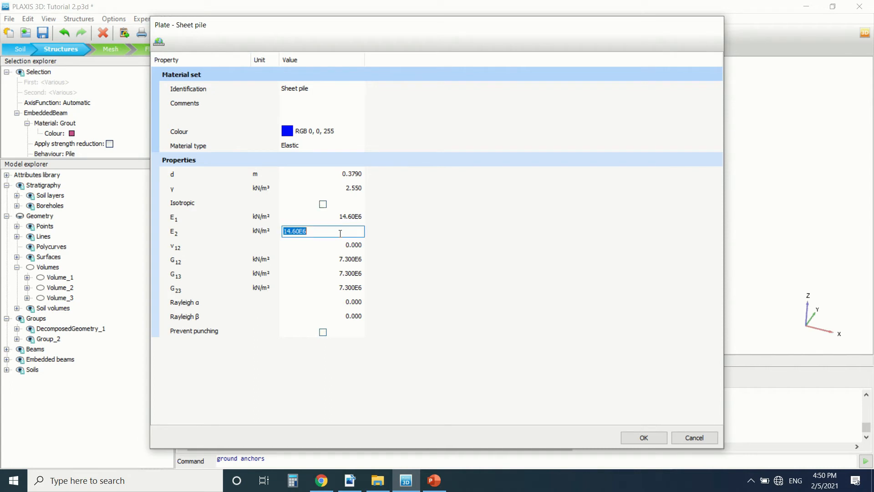
{"action": "type", "text": "7"}
{"action": "left_click", "coordinate": [353, 242]}
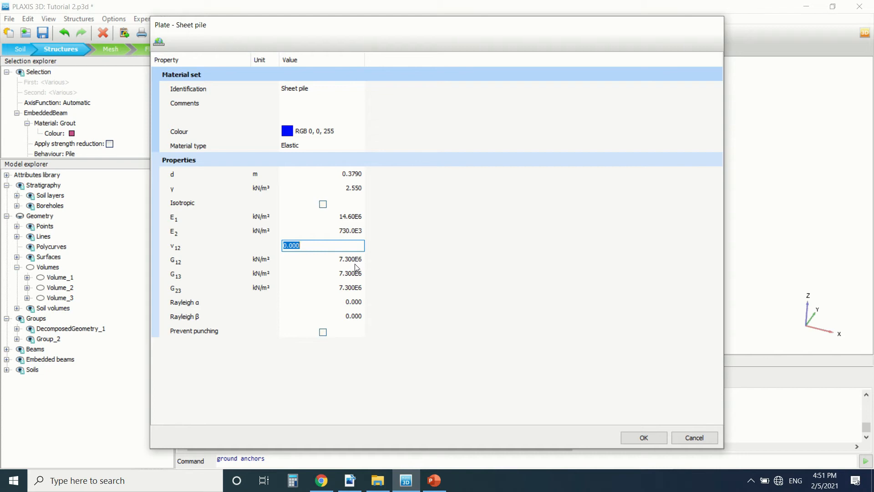
Set the sheet pile's shear moduli G13 to 1.27E6 and G23 to 3.82E5 kN/m², and save the material set
{"action": "left_click", "coordinate": [356, 263]}
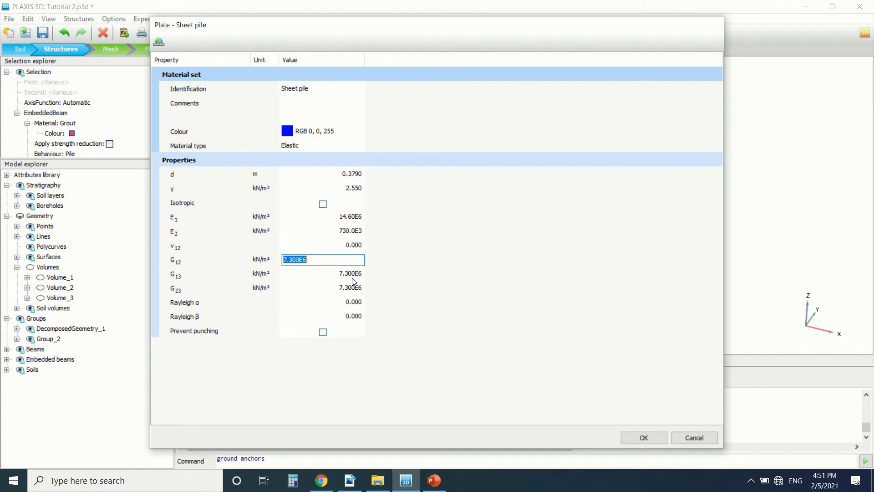
{"action": "left_click", "coordinate": [353, 277]}
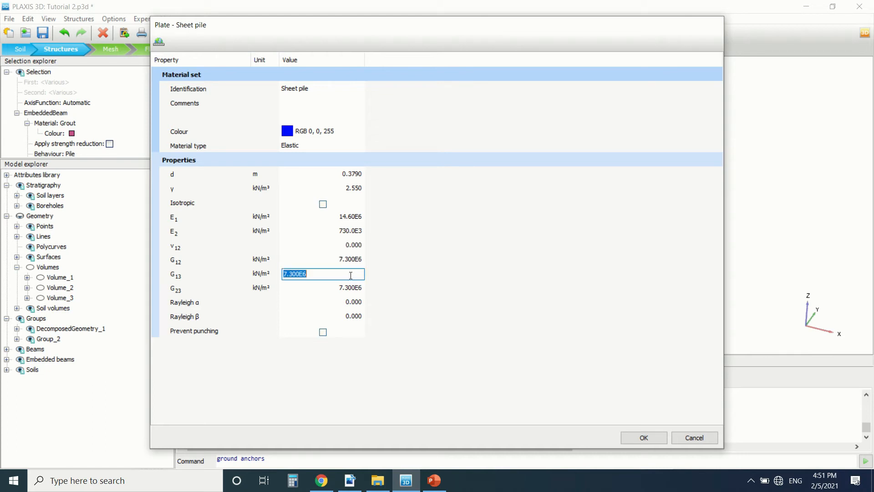
{"action": "type", "text": "1.270E6"}
{"action": "left_click", "coordinate": [341, 291]}
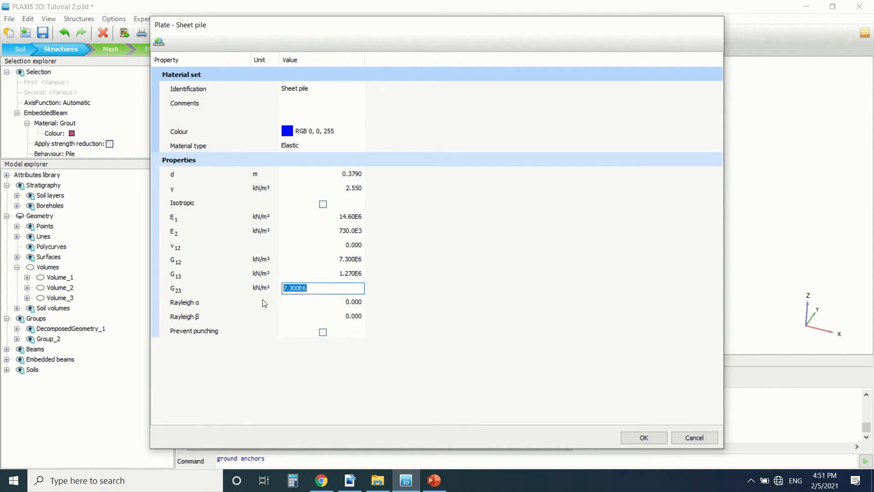
{"action": "type", "text": "3"}
{"action": "left_click", "coordinate": [633, 439]}
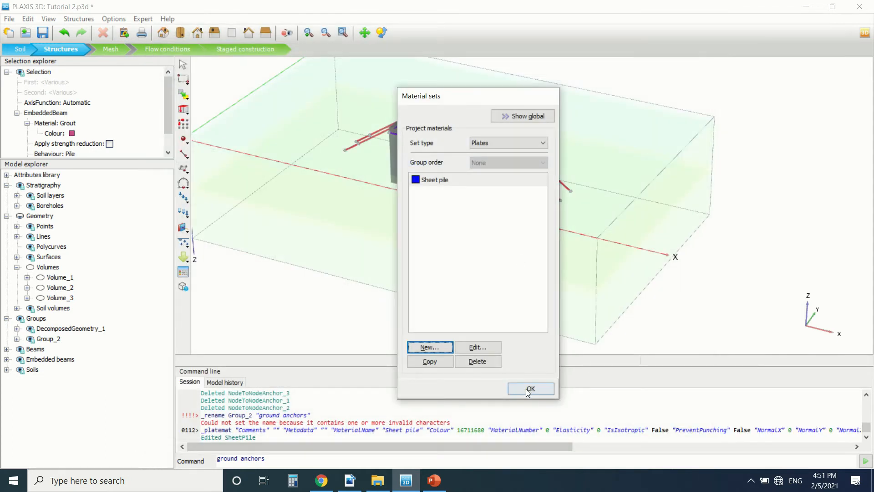
{"action": "left_click", "coordinate": [531, 389]}
Create plates on the four vertical side surfaces of the excavation volume
{"action": "scroll", "coordinate": [472, 199], "scroll_direction": "up", "scroll_amount": 3}
{"action": "scroll", "coordinate": [375, 138], "scroll_direction": "down", "scroll_amount": 2}
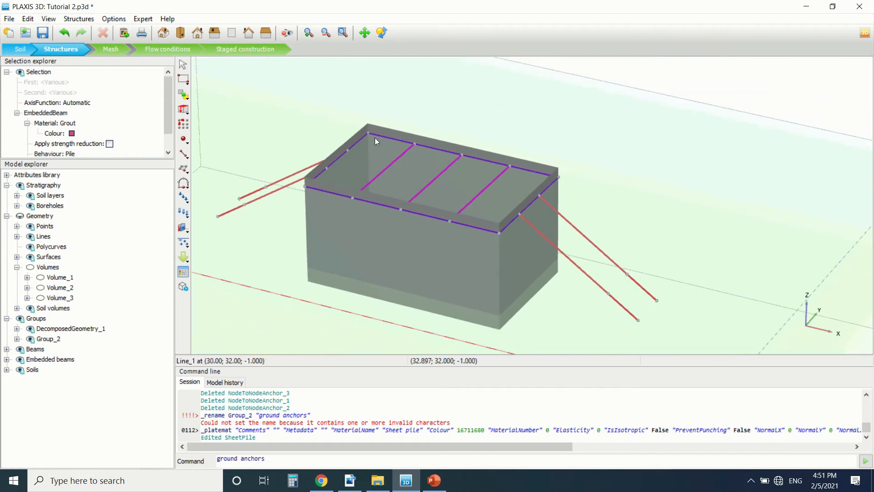
{"action": "scroll", "coordinate": [369, 139], "scroll_direction": "up", "scroll_amount": 3}
{"action": "scroll", "coordinate": [383, 143], "scroll_direction": "down", "scroll_amount": 2}
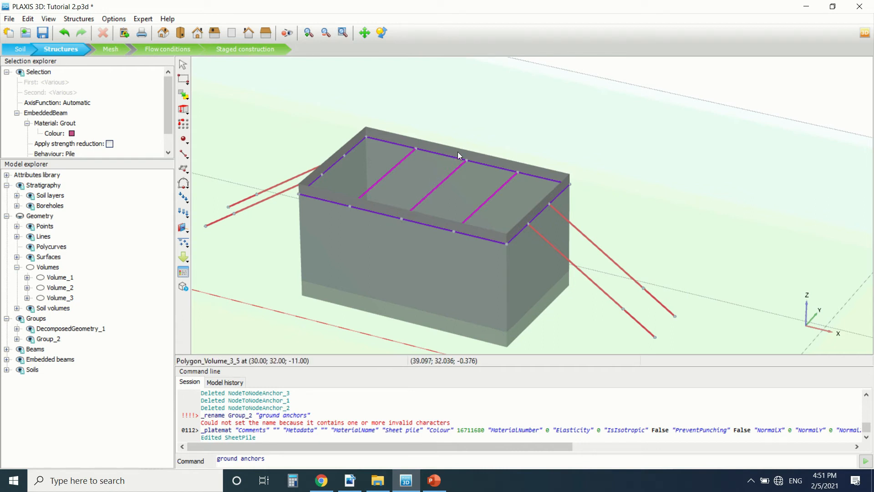
{"action": "scroll", "coordinate": [432, 131], "scroll_direction": "down", "scroll_amount": 1}
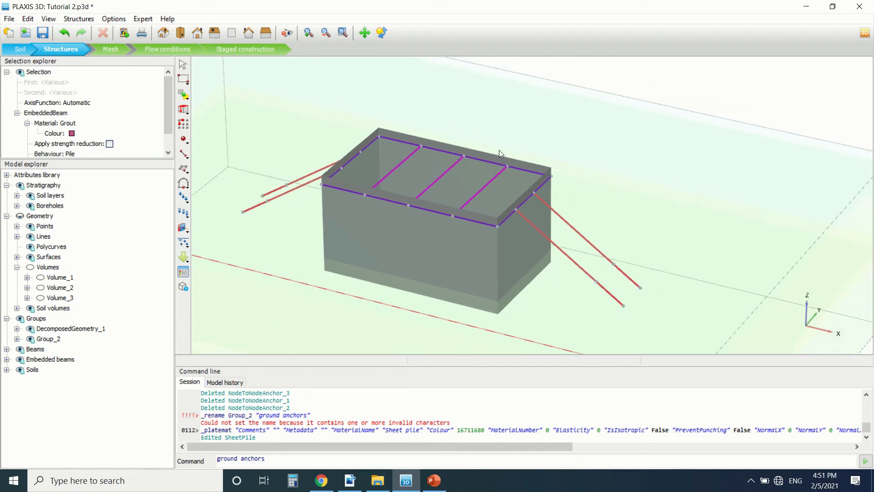
{"action": "left_click", "coordinate": [382, 34]}
{"action": "left_click_drag", "start_coordinate": [547, 117], "coordinate": [531, 136]}
{"action": "scroll", "coordinate": [513, 192], "scroll_direction": "up", "scroll_amount": 3}
{"action": "scroll", "coordinate": [534, 179], "scroll_direction": "down", "scroll_amount": 3}
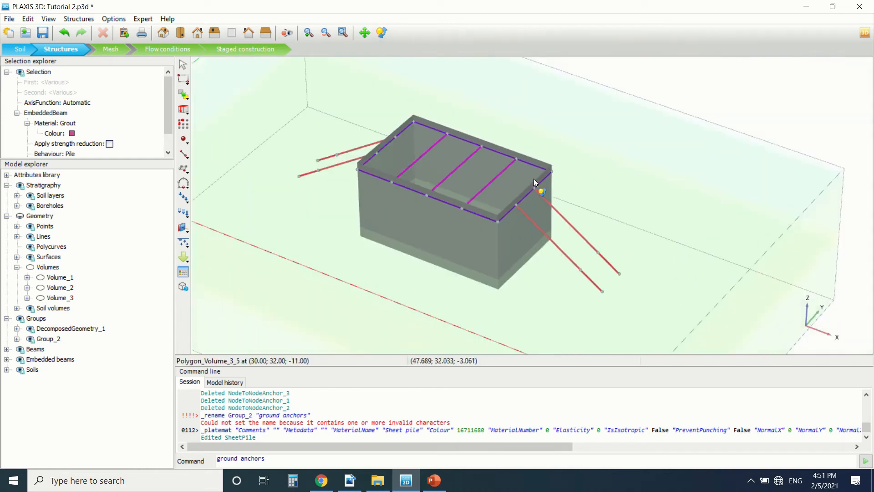
{"action": "scroll", "coordinate": [504, 162], "scroll_direction": "up", "scroll_amount": 1}
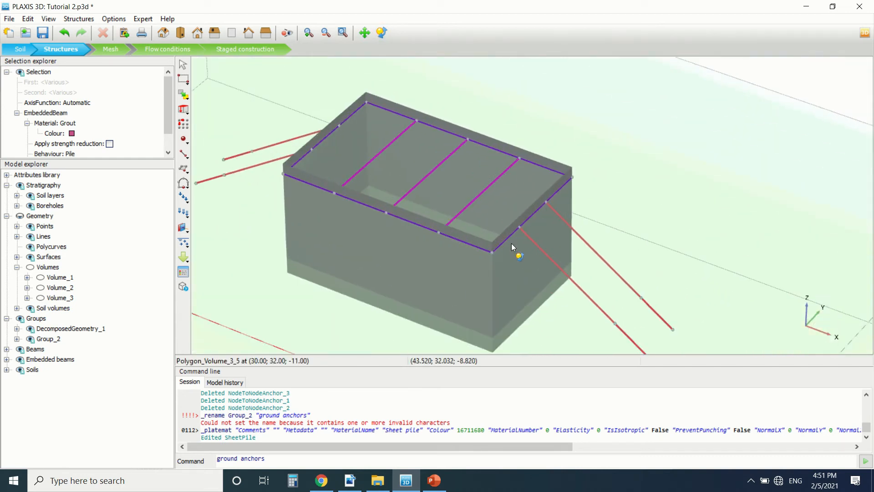
{"action": "left_click", "coordinate": [512, 171]}
{"action": "left_click", "coordinate": [361, 144], "text": "ctrl"}
{"action": "left_click", "coordinate": [367, 250], "text": "ctrl"}
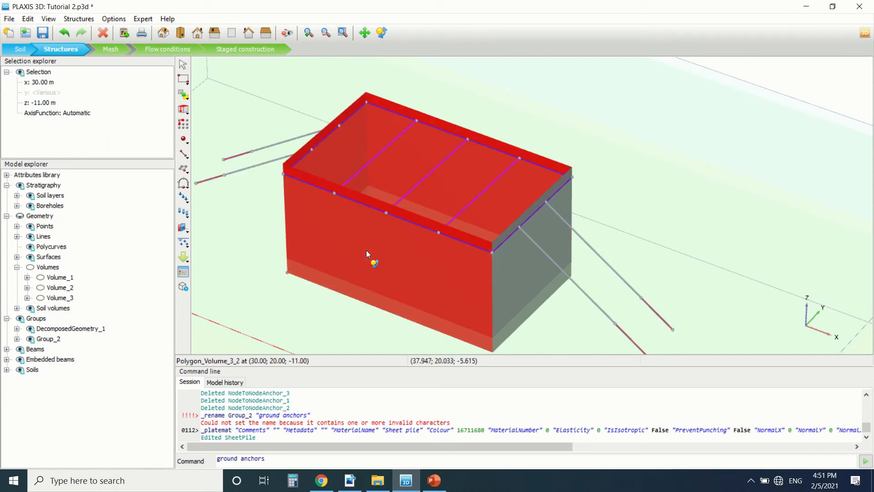
{"action": "left_click", "coordinate": [515, 251], "text": "ctrl"}
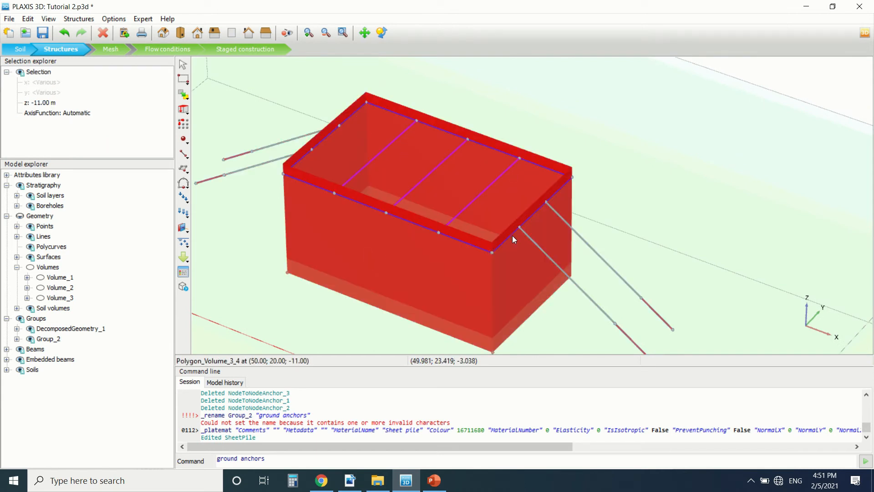
{"action": "right_click", "coordinate": [525, 179]}
{"action": "mouse_move", "coordinate": [601, 254]}
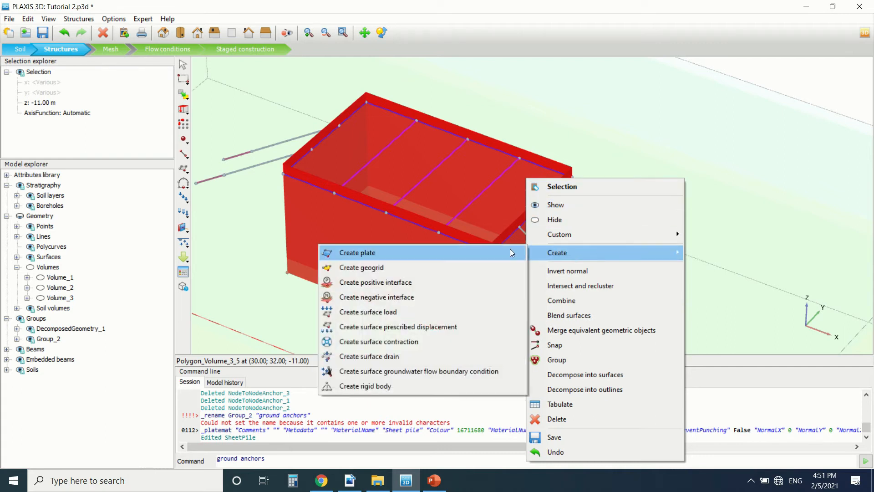
{"action": "left_click", "coordinate": [497, 246]}
Assign the Sheet pile material to the four wall plates
{"action": "right_click", "coordinate": [507, 193]}
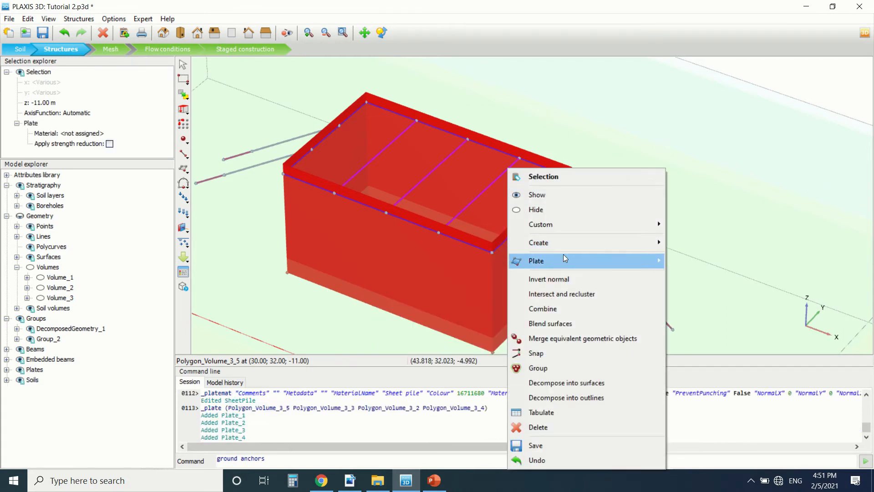
{"action": "mouse_move", "coordinate": [566, 260]}
{"action": "mouse_move", "coordinate": [696, 295]}
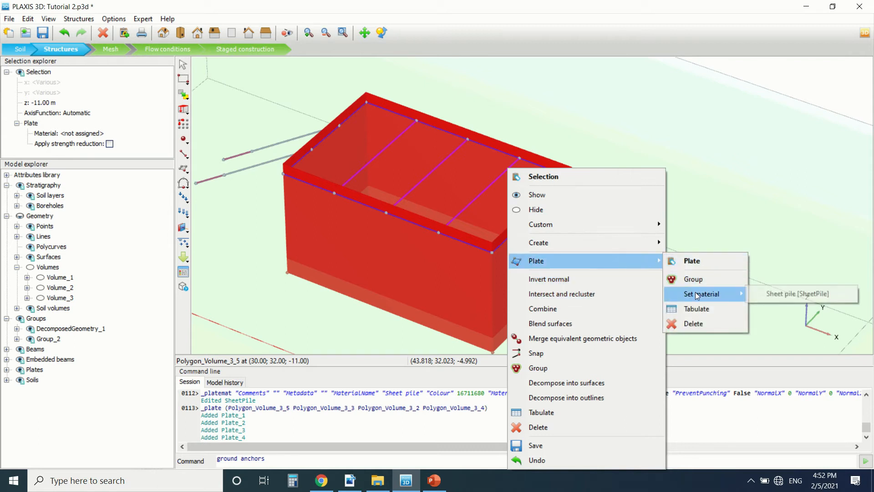
{"action": "left_click", "coordinate": [776, 291]}
Create positive and negative interfaces on the four sheet pile wall surfaces
{"action": "right_click", "coordinate": [522, 195]}
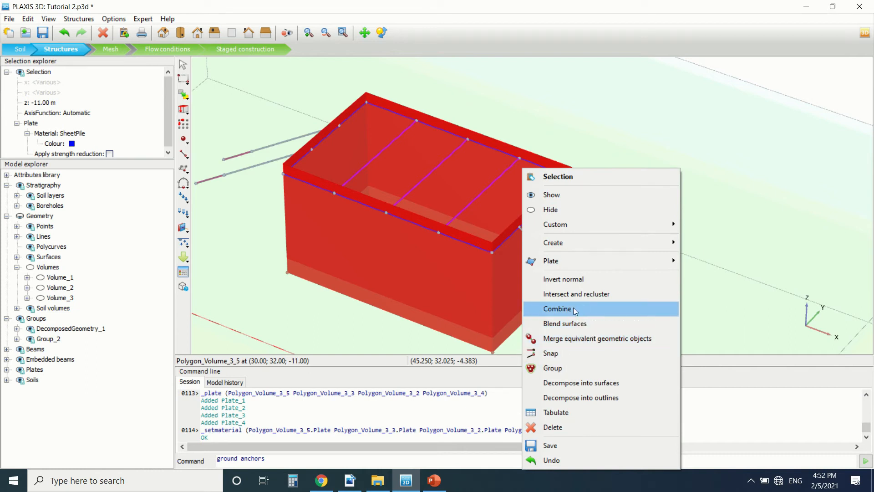
{"action": "mouse_move", "coordinate": [630, 231]}
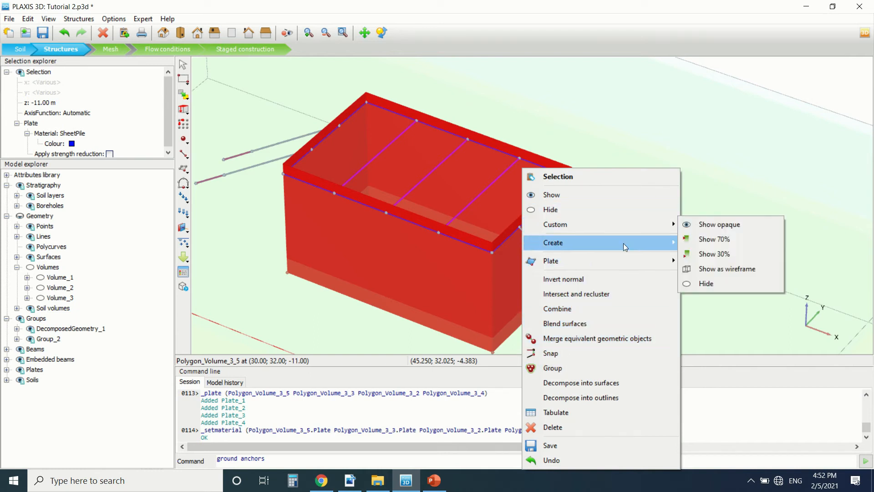
{"action": "left_click", "coordinate": [468, 256]}
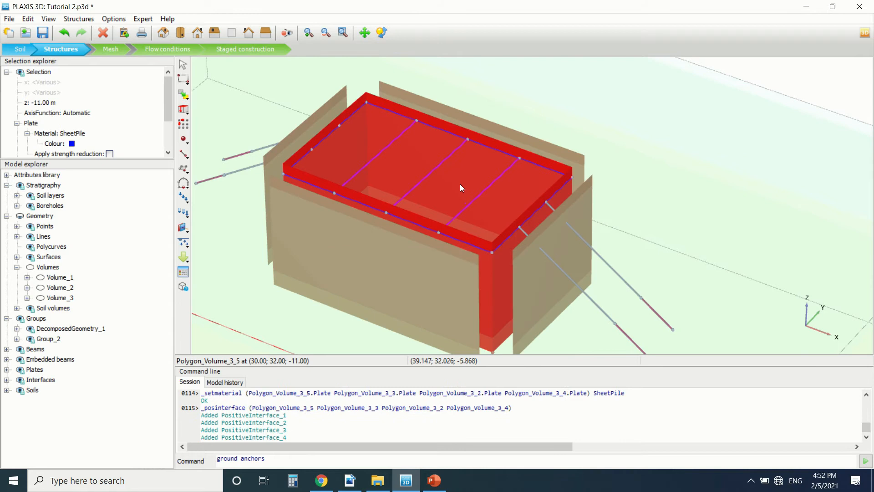
{"action": "right_click", "coordinate": [460, 184]}
{"action": "mouse_move", "coordinate": [570, 223]}
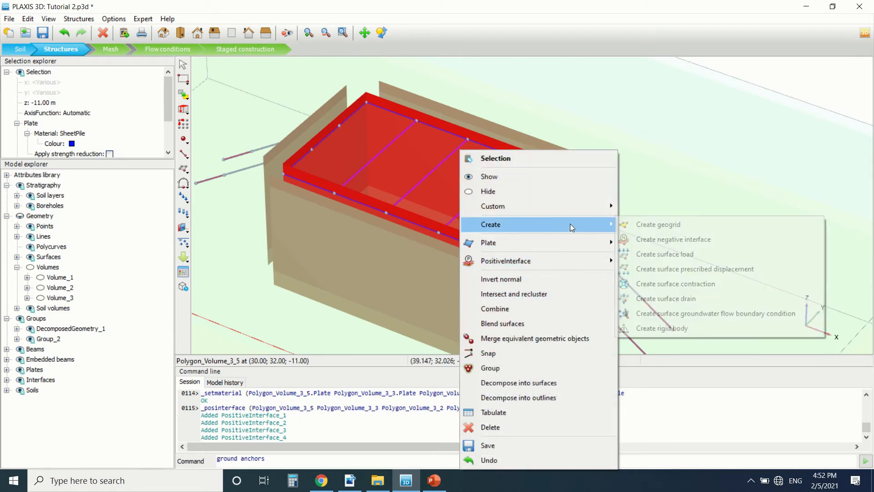
{"action": "left_click", "coordinate": [668, 239]}
{"action": "scroll", "coordinate": [331, 203], "scroll_direction": "down", "scroll_amount": 4}
{"action": "scroll", "coordinate": [397, 155], "scroll_direction": "up", "scroll_amount": 3}
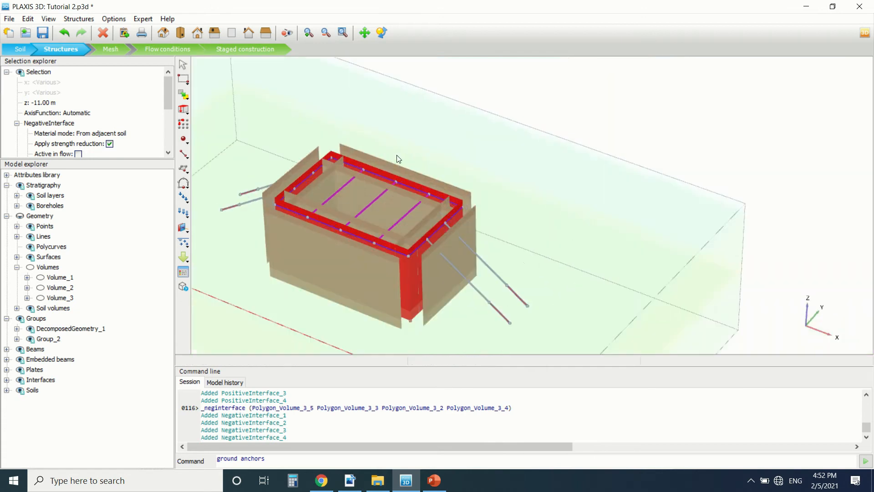
Switch to the 3D-1-Tutorial PDF in Acrobat Reader and read the page 37 instructions on wall local axes and the surface load
{"action": "left_click", "coordinate": [354, 480]}
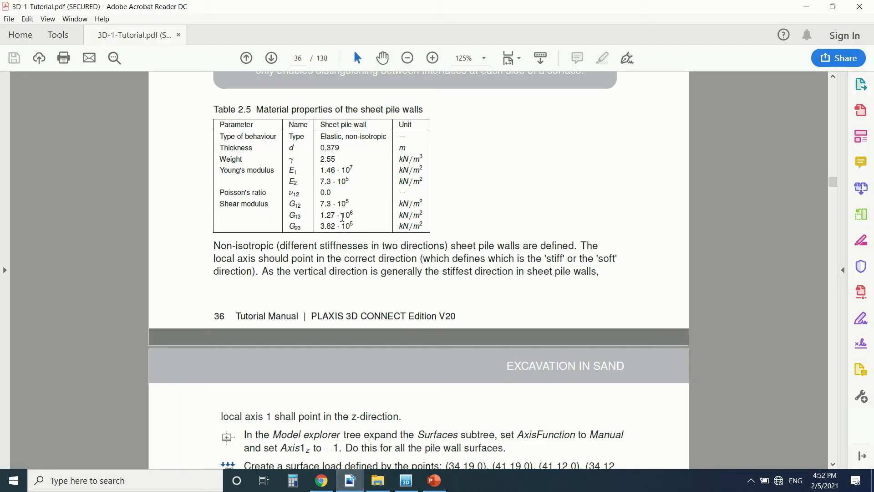
{"action": "scroll", "coordinate": [346, 217], "scroll_direction": "down", "scroll_amount": 5}
{"action": "scroll", "coordinate": [342, 180], "scroll_direction": "down", "scroll_amount": 2, "text": "ctrl"}
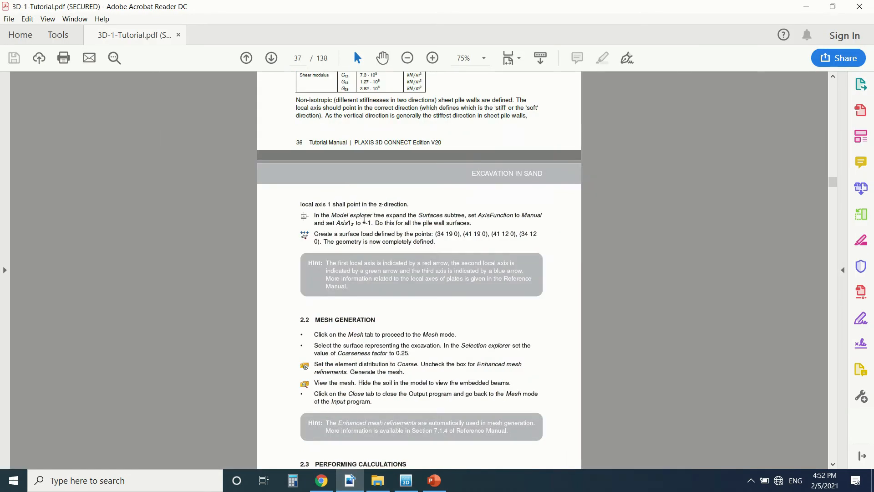
{"action": "scroll", "coordinate": [386, 193], "scroll_direction": "up", "scroll_amount": 2, "text": "ctrl"}
{"action": "scroll", "coordinate": [361, 272], "scroll_direction": "up", "scroll_amount": 1, "text": "ctrl"}
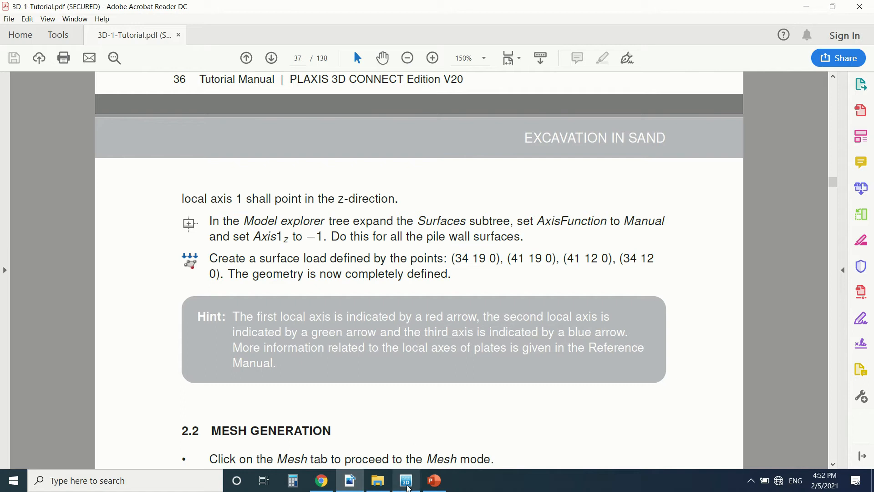
Switch to PLAXIS 3D and draw a surface load through about (37 -20 -1), (35 -12 -1), (40 -13 -1) and (43 -21 -1)
{"action": "left_click", "coordinate": [406, 480]}
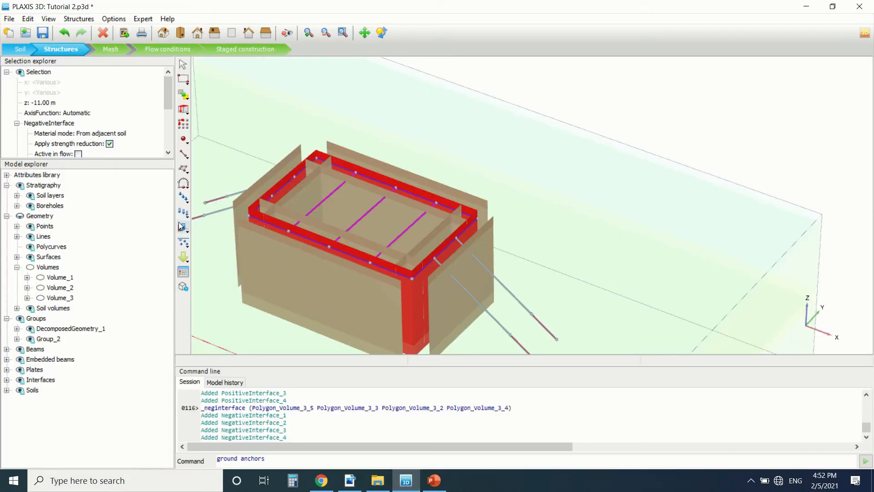
{"action": "left_click", "coordinate": [182, 199]}
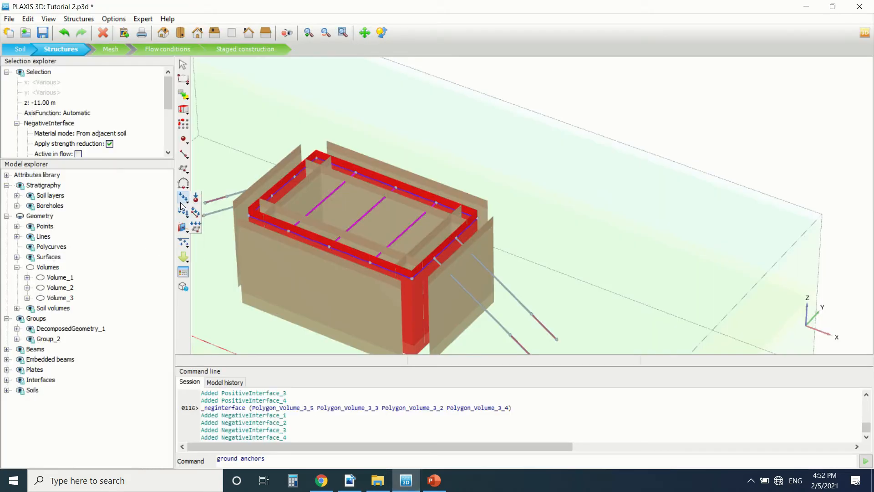
{"action": "left_click", "coordinate": [195, 229]}
{"action": "scroll", "coordinate": [416, 142], "scroll_direction": "down", "scroll_amount": 5}
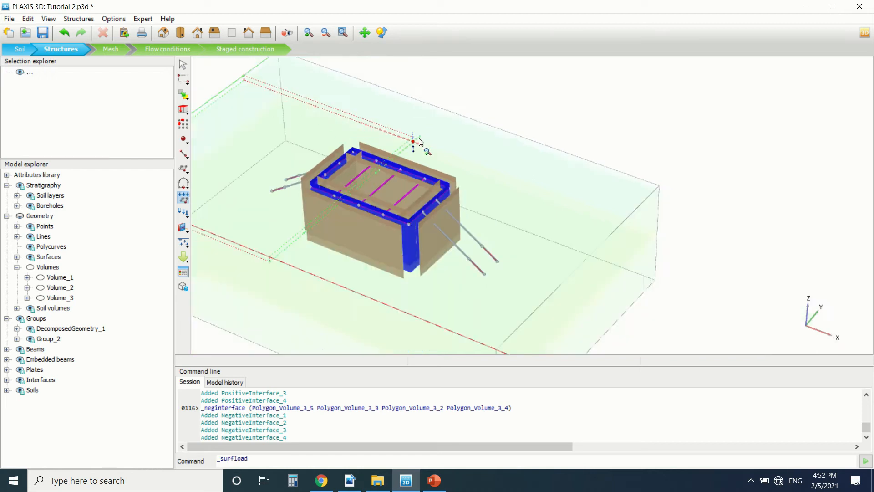
{"action": "scroll", "coordinate": [369, 207], "scroll_direction": "up", "scroll_amount": 4}
{"action": "left_click", "coordinate": [295, 257]}
{"action": "left_click", "coordinate": [314, 233]}
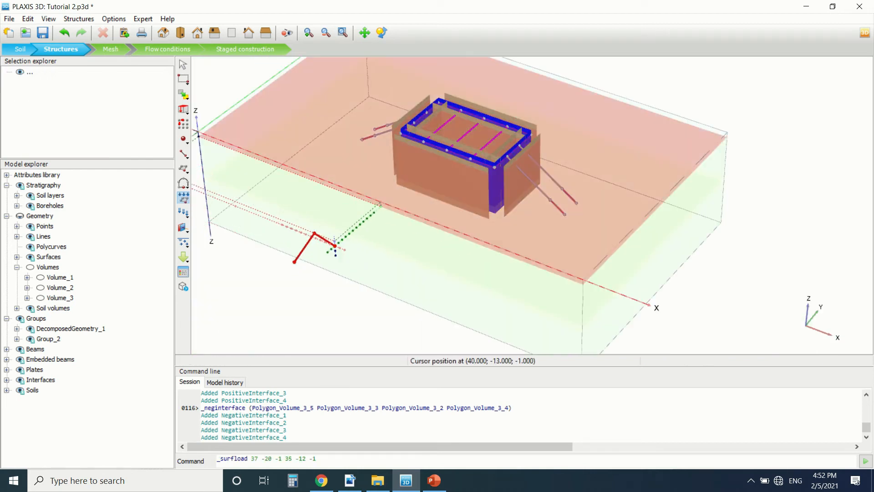
{"action": "left_click", "coordinate": [334, 247]}
{"action": "left_click", "coordinate": [321, 280]}
{"action": "left_click", "coordinate": [763, 97]}
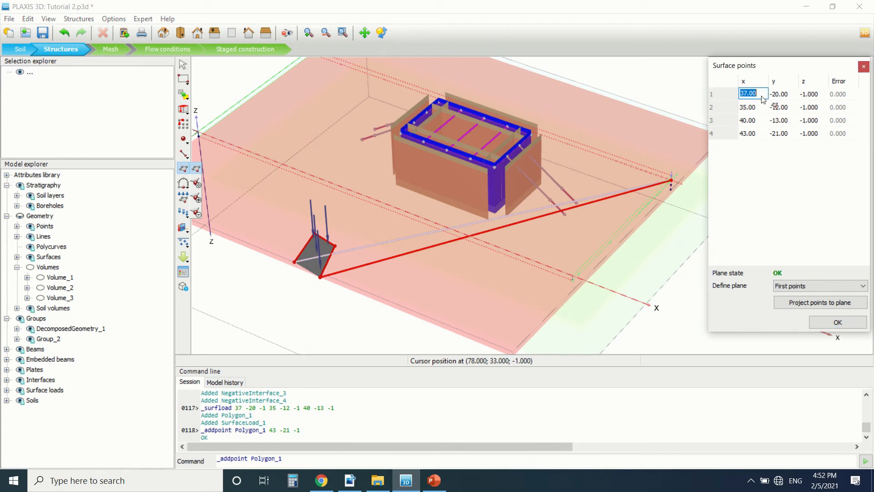
Set the z-coordinate of all four surface load points to 0
{"action": "left_click", "coordinate": [808, 95]}
{"action": "type", "text": "0"}
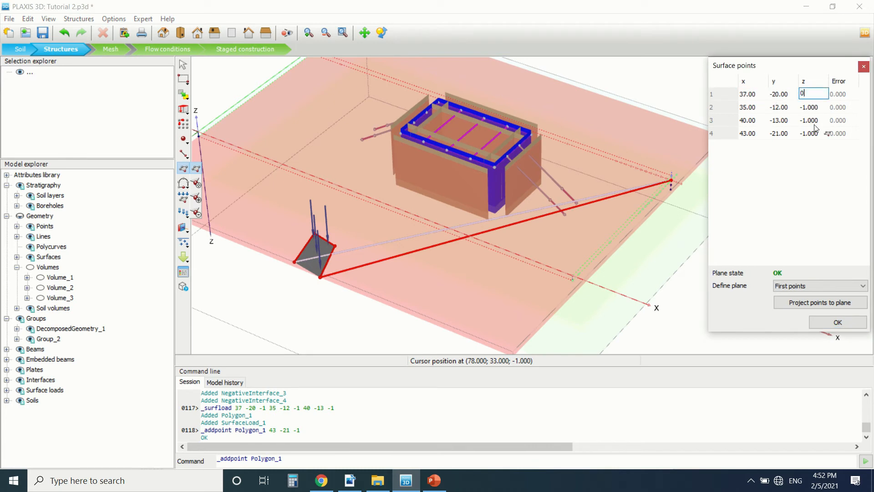
{"action": "key", "text": "Down"}
{"action": "type", "text": "0"}
{"action": "key", "text": "Down"}
{"action": "type", "text": "0"}
{"action": "key", "text": "Down"}
{"action": "type", "text": "0"}
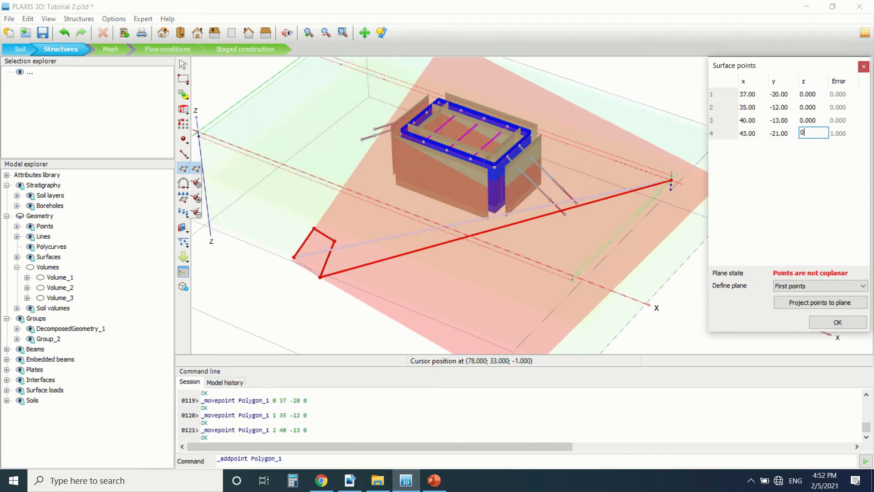
Set the surface load's first point to x 34, y 19 and its second point to x 41, y 19
{"action": "left_click", "coordinate": [749, 95]}
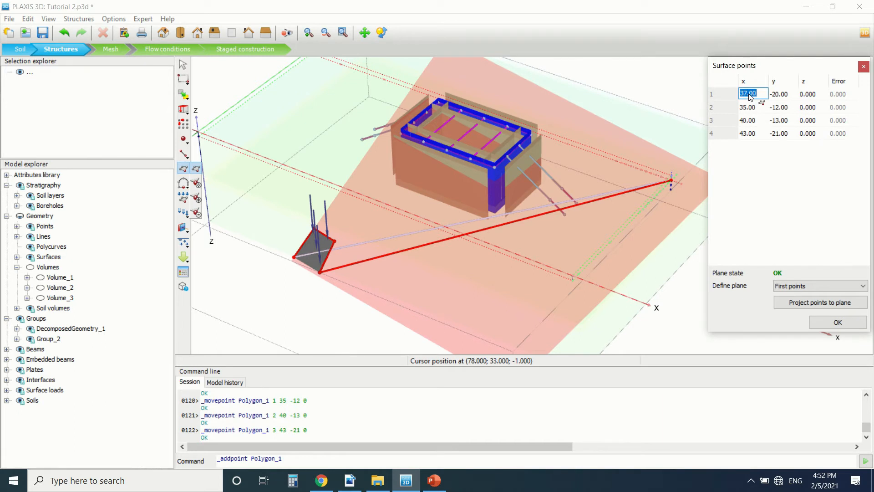
{"action": "type", "text": "34"}
{"action": "left_click", "coordinate": [781, 93]}
{"action": "type", "text": "19"}
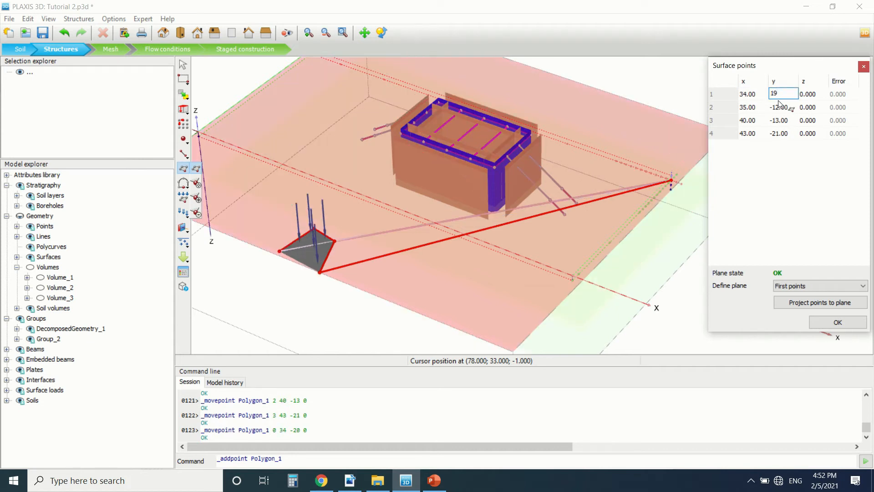
{"action": "left_click", "coordinate": [762, 107]}
{"action": "type", "text": "41"}
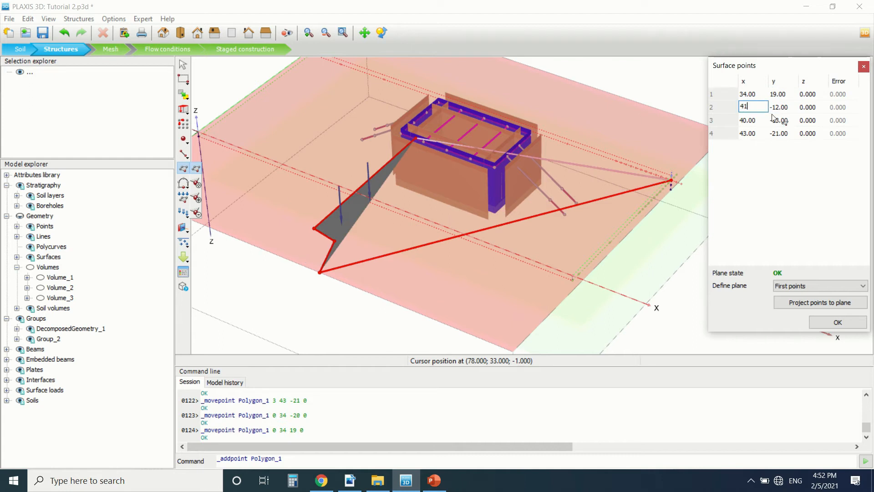
{"action": "left_click", "coordinate": [793, 107]}
{"action": "type", "text": "1"}
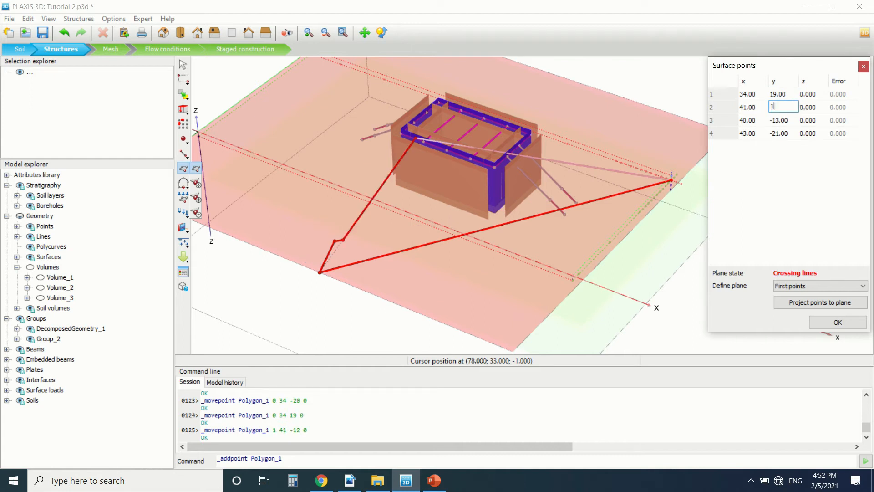
{"action": "type", "text": "9"}
Set the surface load's third point to x 41, y 12 and its fourth to x 34, y 12, and accept the points
{"action": "left_click", "coordinate": [752, 121]}
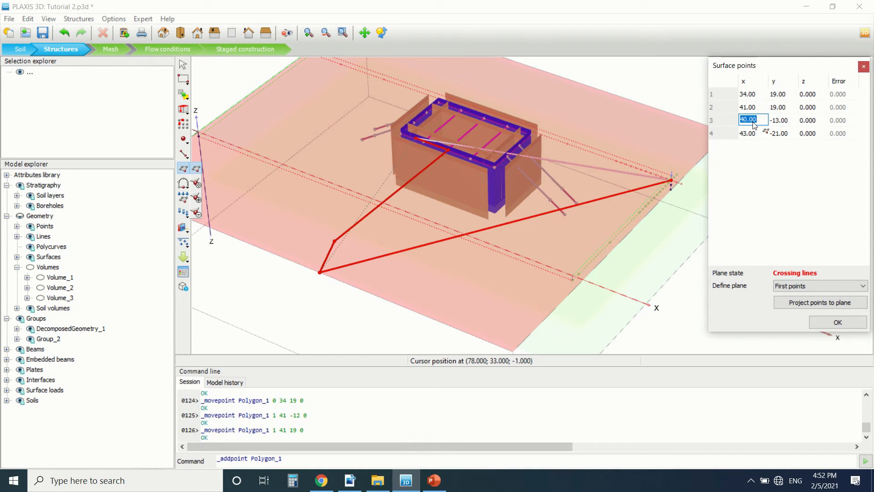
{"action": "type", "text": "41"}
{"action": "left_click", "coordinate": [774, 120]}
{"action": "type", "text": "12"}
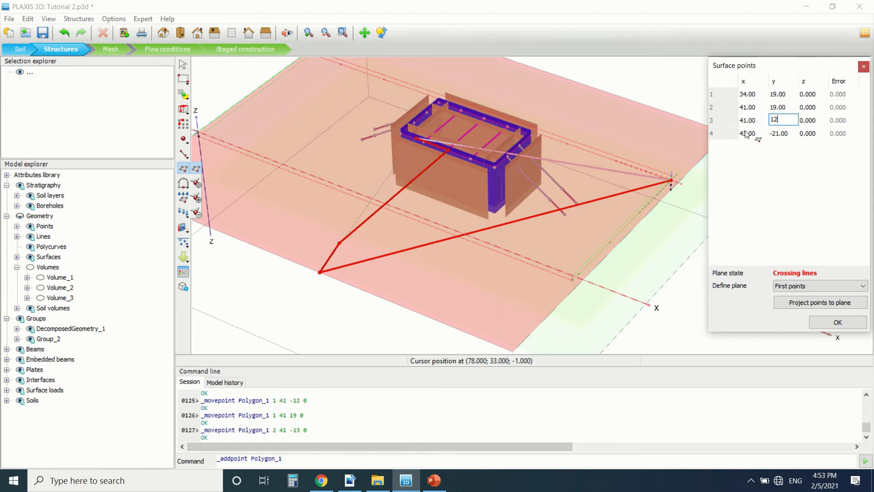
{"action": "left_click", "coordinate": [747, 133]}
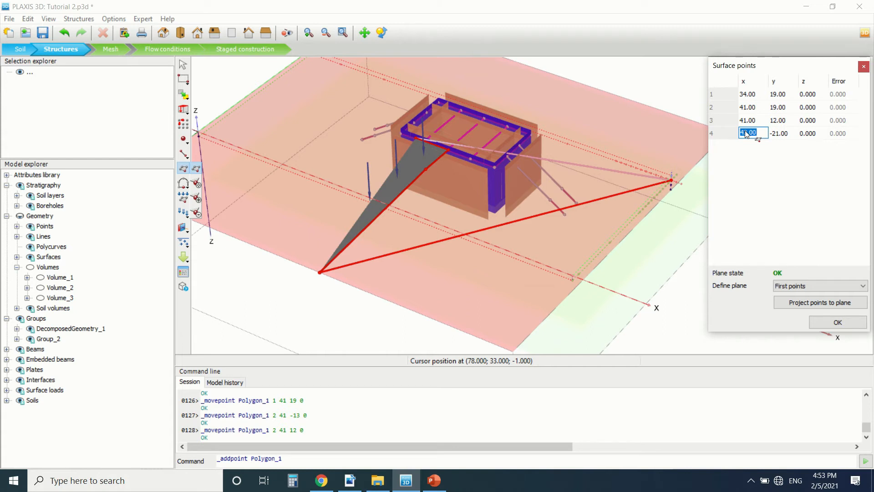
{"action": "type", "text": "34"}
{"action": "left_click", "coordinate": [791, 133]}
{"action": "type", "text": "12"}
{"action": "left_click", "coordinate": [790, 171]}
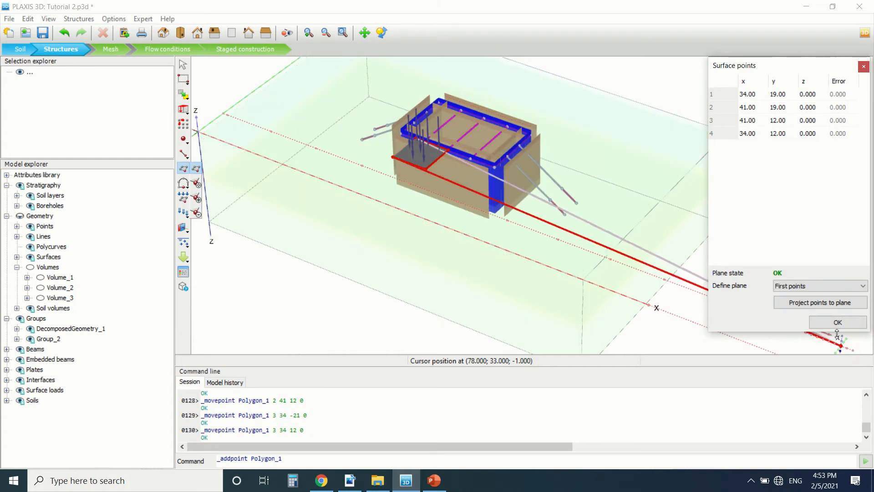
{"action": "left_click", "coordinate": [825, 321]}
{"action": "scroll", "coordinate": [427, 111], "scroll_direction": "up", "scroll_amount": 3}
{"action": "scroll", "coordinate": [427, 111], "scroll_direction": "down", "scroll_amount": 3}
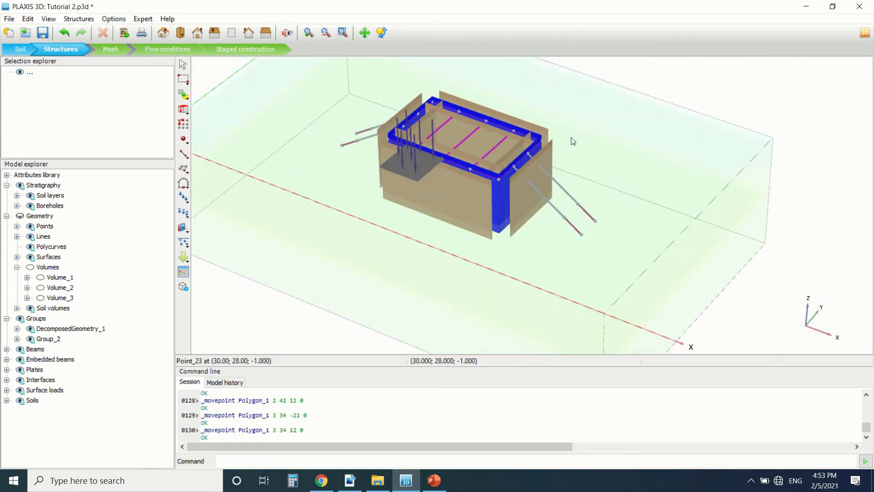
Select all four sheet pile wall surfaces around the excavation
{"action": "scroll", "coordinate": [488, 149], "scroll_direction": "up", "scroll_amount": 5}
{"action": "left_click", "coordinate": [489, 153]}
{"action": "scroll", "coordinate": [501, 136], "scroll_direction": "down", "scroll_amount": 3}
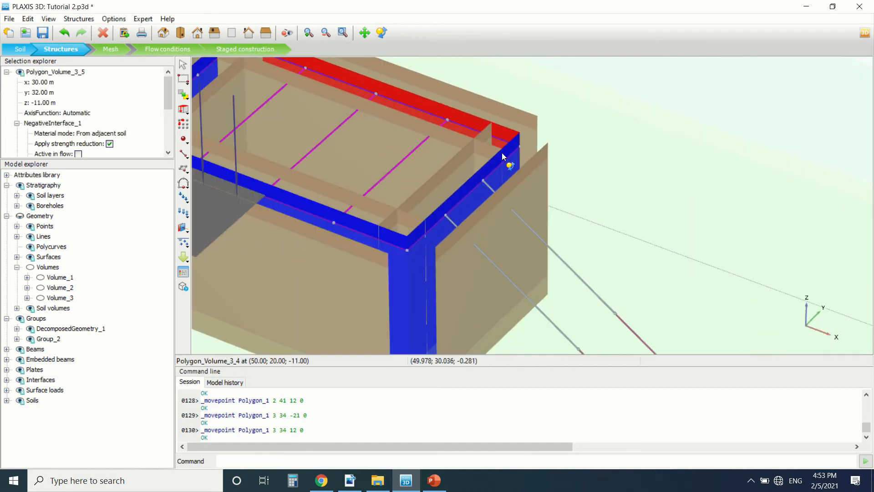
{"action": "scroll", "coordinate": [519, 154], "scroll_direction": "down", "scroll_amount": 1}
{"action": "scroll", "coordinate": [386, 109], "scroll_direction": "up", "scroll_amount": 4}
{"action": "left_click", "coordinate": [307, 118], "text": "ctrl"}
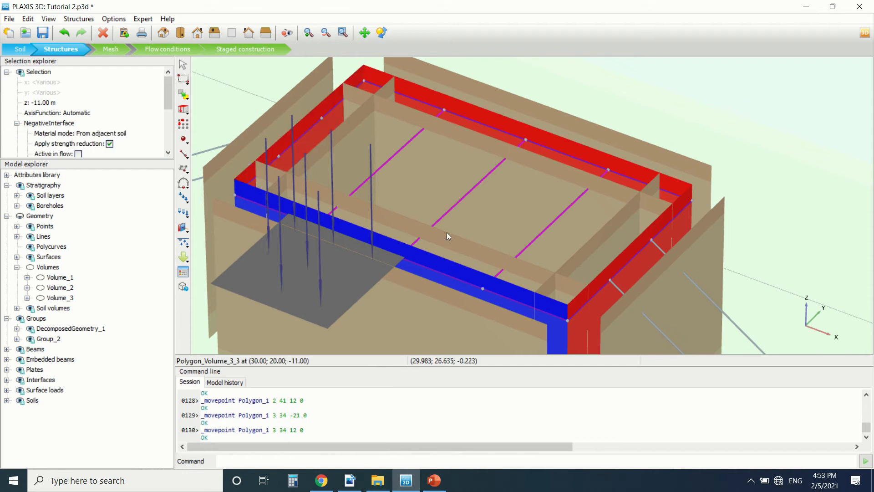
{"action": "left_click", "coordinate": [501, 286], "text": "ctrl"}
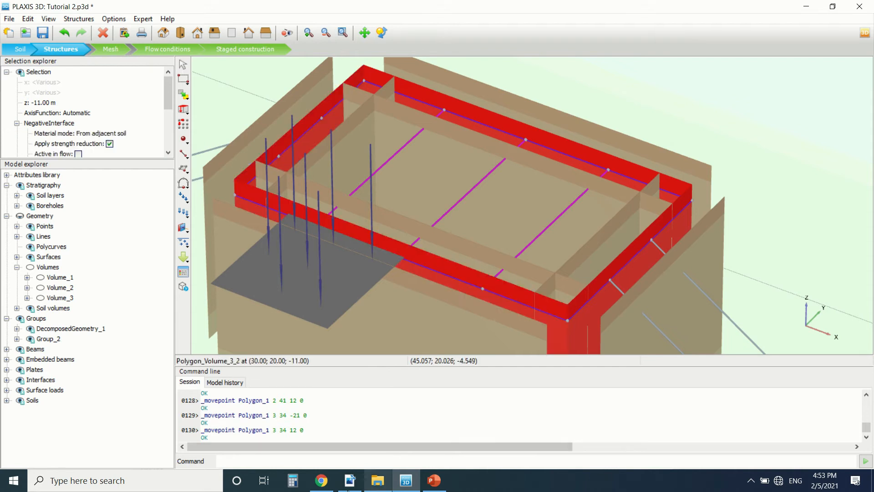
Switch to the 3D-1-Tutorial PDF in Acrobat Reader and reread the AxisFunction and Axis1z instructions for the pile walls
{"action": "left_click", "coordinate": [350, 481]}
{"action": "scroll", "coordinate": [348, 412], "scroll_direction": "up", "scroll_amount": 3}
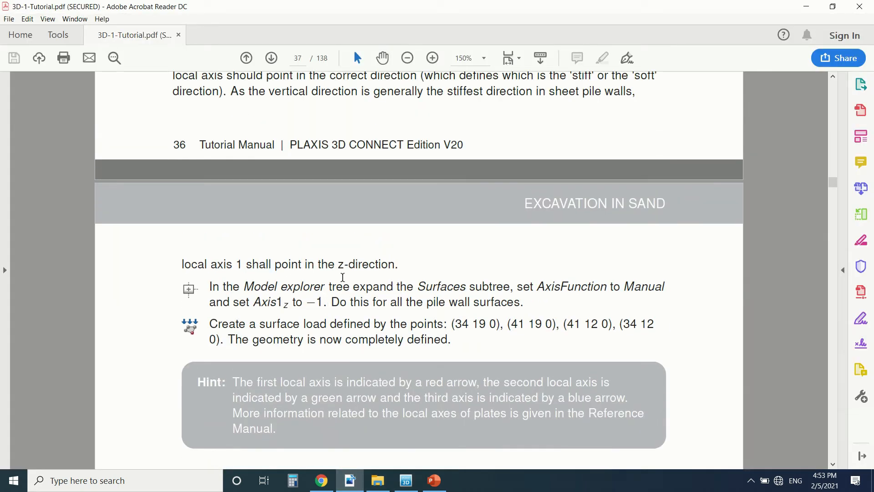
{"action": "scroll", "coordinate": [377, 250], "scroll_direction": "down", "scroll_amount": 1}
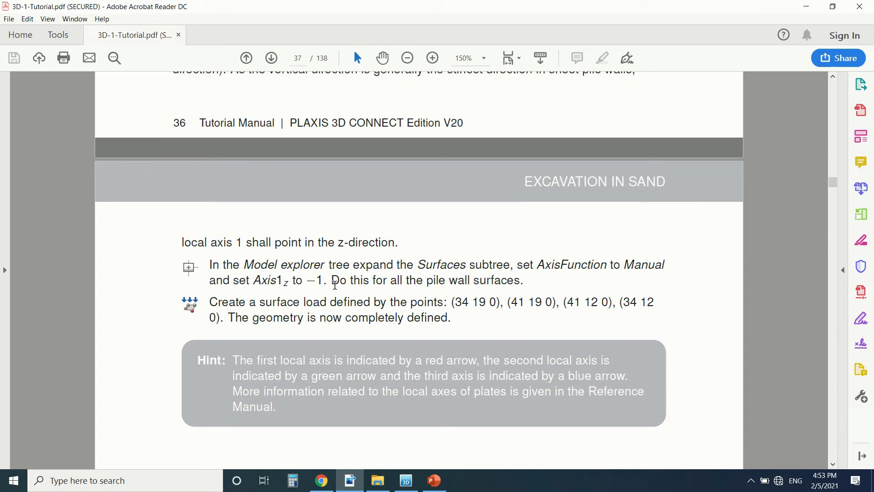
{"action": "scroll", "coordinate": [319, 285], "scroll_direction": "up", "scroll_amount": 1}
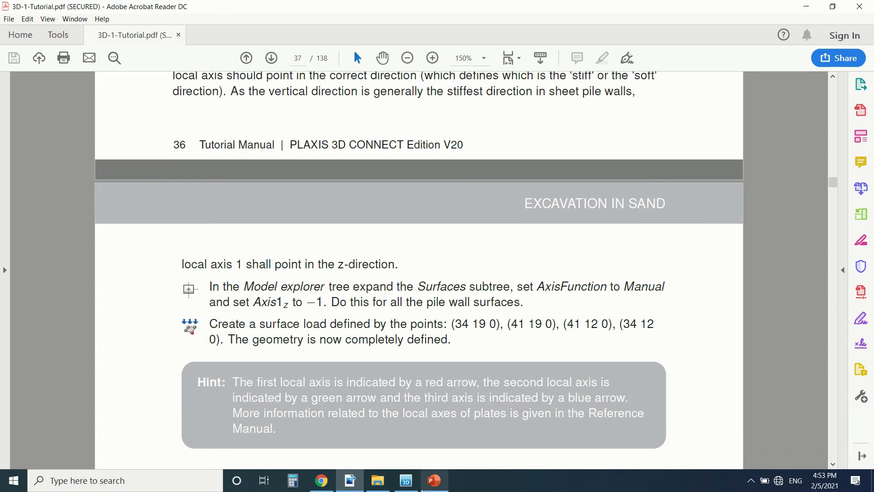
{"action": "scroll", "coordinate": [354, 203], "scroll_direction": "up", "scroll_amount": 2}
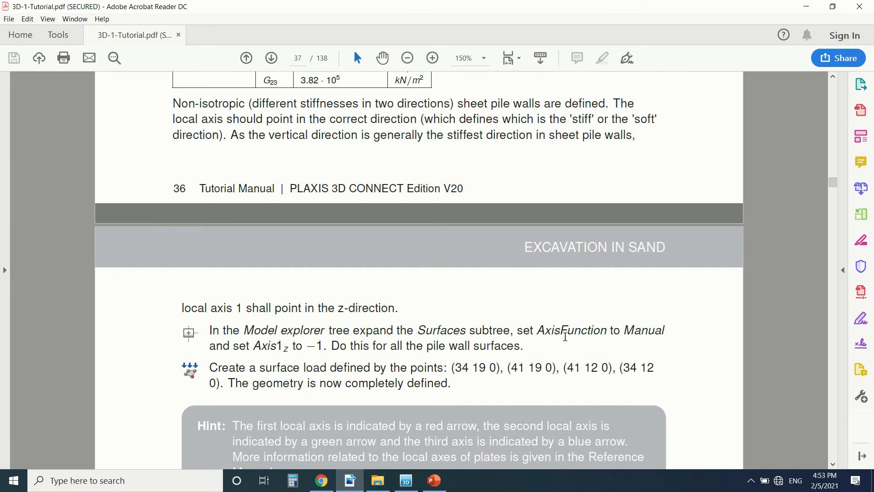
Return to PLAXIS 3D and set AxisFunction to Manual for the four selected wall surfaces
{"action": "left_click", "coordinate": [406, 480]}
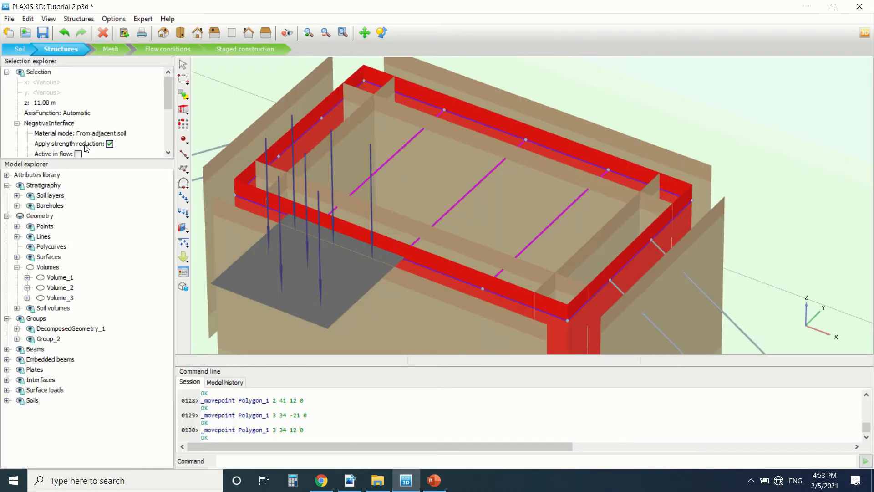
{"action": "scroll", "coordinate": [41, 128], "scroll_direction": "down", "scroll_amount": 2}
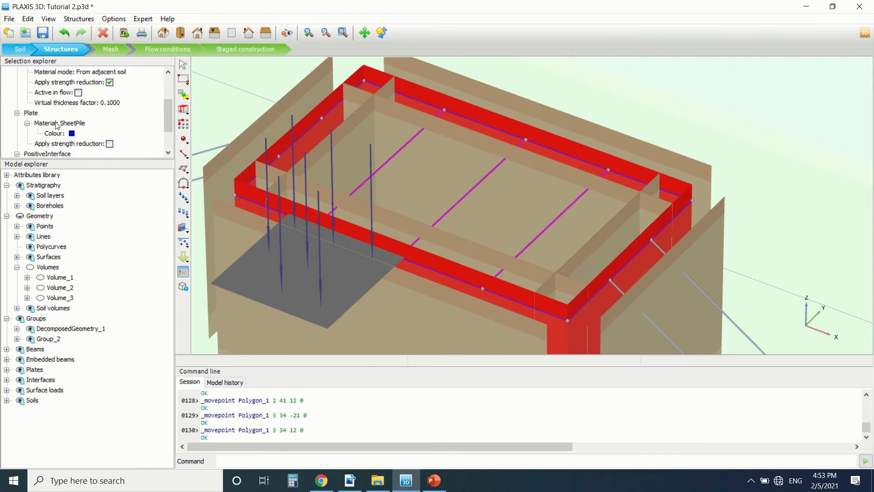
{"action": "scroll", "coordinate": [73, 116], "scroll_direction": "down", "scroll_amount": 2}
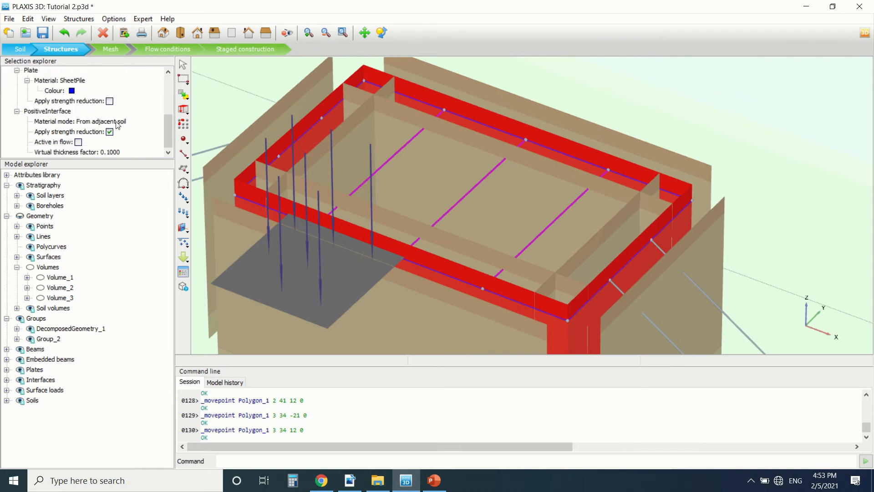
{"action": "scroll", "coordinate": [126, 122], "scroll_direction": "up", "scroll_amount": 4}
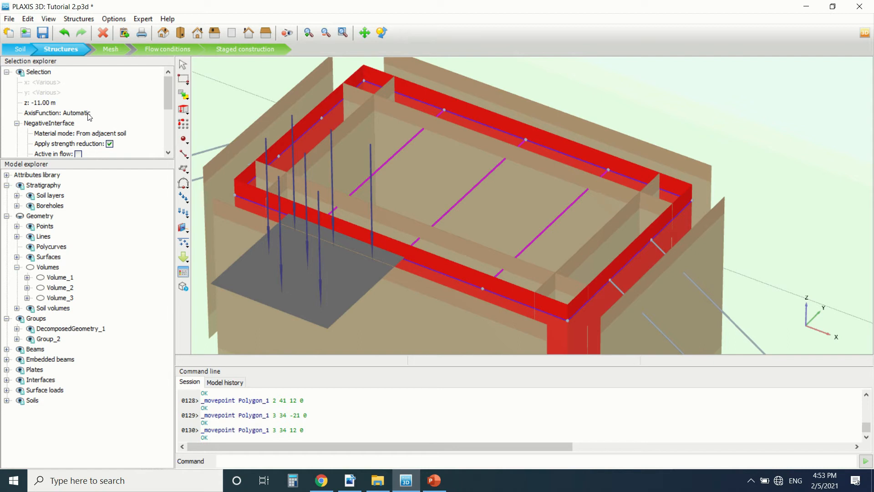
{"action": "left_click", "coordinate": [91, 112]}
{"action": "left_click", "coordinate": [112, 113]}
{"action": "left_click", "coordinate": [113, 129]}
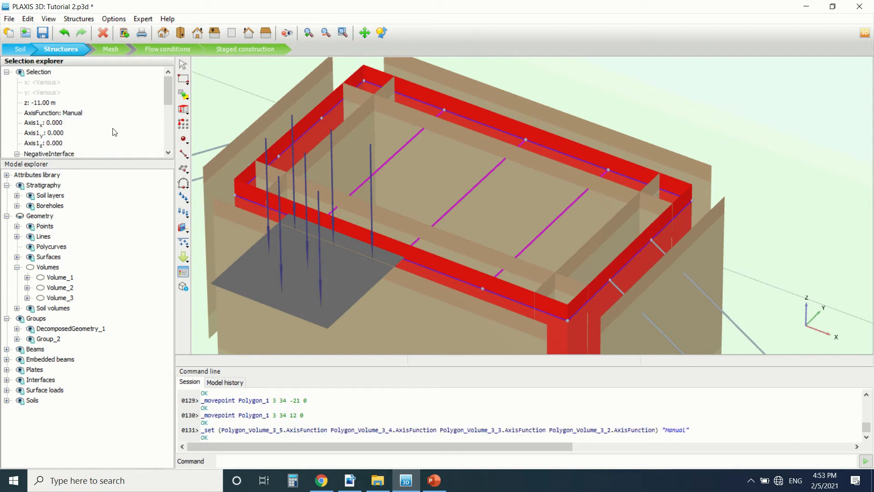
Recheck the axis instruction in the PDF and, back in PLAXIS 3D, set Axis1z to -1 for the selected walls
{"action": "left_click", "coordinate": [352, 480]}
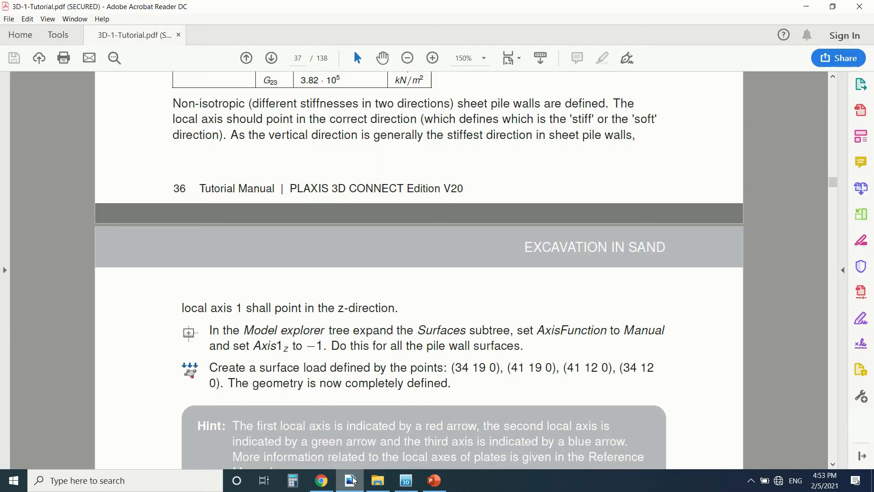
{"action": "left_click", "coordinate": [354, 479]}
{"action": "left_click", "coordinate": [58, 139]}
{"action": "type", "text": "-1"}
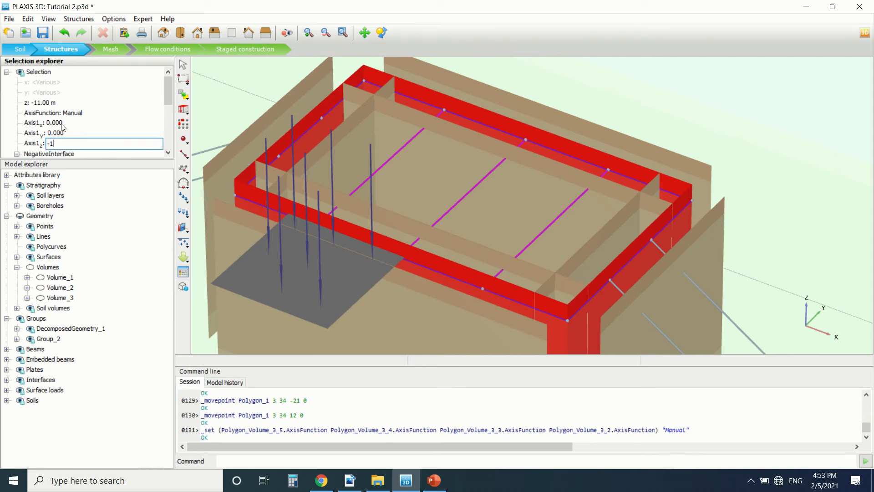
{"action": "key", "text": "Return"}
Turn on the display of local axes for the surfaces in the model
{"action": "left_click", "coordinate": [114, 19]}
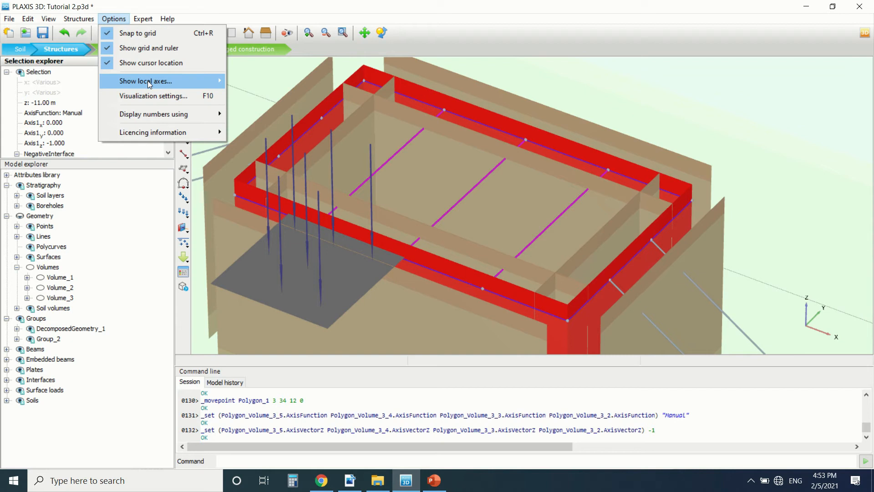
{"action": "mouse_move", "coordinate": [148, 83]}
{"action": "left_click", "coordinate": [295, 93]}
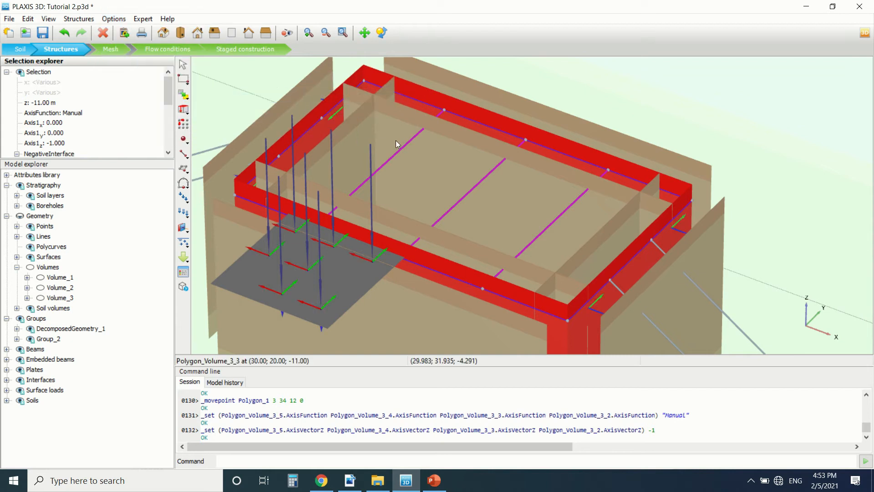
Examine the directions of the local axis arrows on the sheet pile walls and the surface load from above and close up
{"action": "left_click", "coordinate": [364, 32]}
{"action": "left_click_drag", "start_coordinate": [592, 100], "coordinate": [543, 120]}
{"action": "left_click_drag", "start_coordinate": [701, 166], "coordinate": [499, 237]}
{"action": "scroll", "coordinate": [483, 241], "scroll_direction": "down", "scroll_amount": 2}
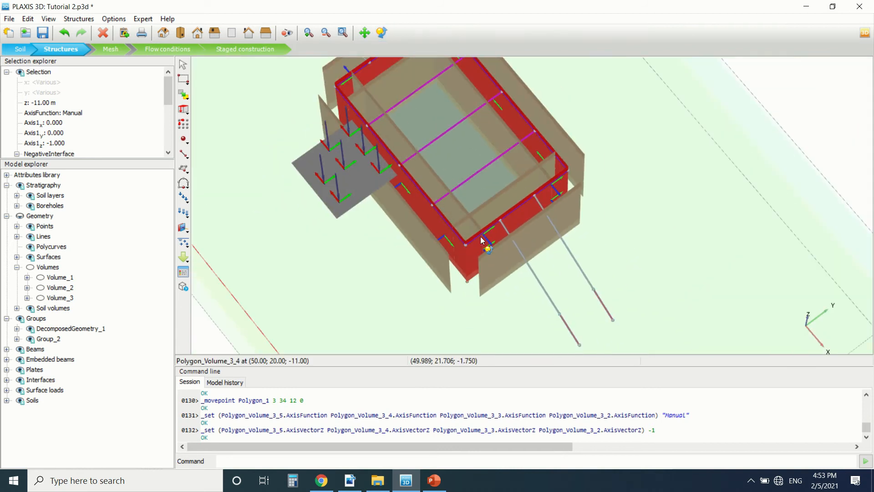
{"action": "scroll", "coordinate": [485, 253], "scroll_direction": "down", "scroll_amount": 2}
{"action": "scroll", "coordinate": [414, 126], "scroll_direction": "up", "scroll_amount": 3}
{"action": "scroll", "coordinate": [357, 98], "scroll_direction": "up", "scroll_amount": 3}
{"action": "scroll", "coordinate": [350, 99], "scroll_direction": "down", "scroll_amount": 3}
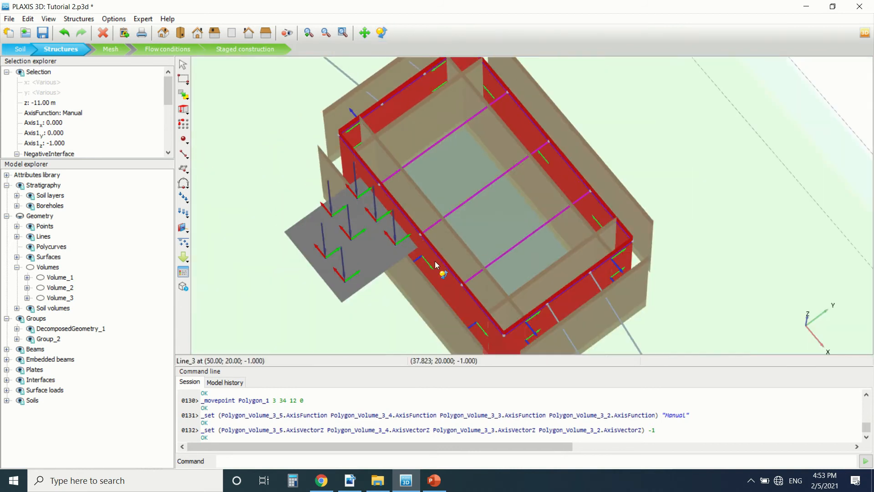
{"action": "scroll", "coordinate": [433, 263], "scroll_direction": "up", "scroll_amount": 3}
{"action": "scroll", "coordinate": [416, 261], "scroll_direction": "down", "scroll_amount": 2}
{"action": "scroll", "coordinate": [597, 147], "scroll_direction": "up", "scroll_amount": 3}
{"action": "scroll", "coordinate": [592, 141], "scroll_direction": "down", "scroll_amount": 5}
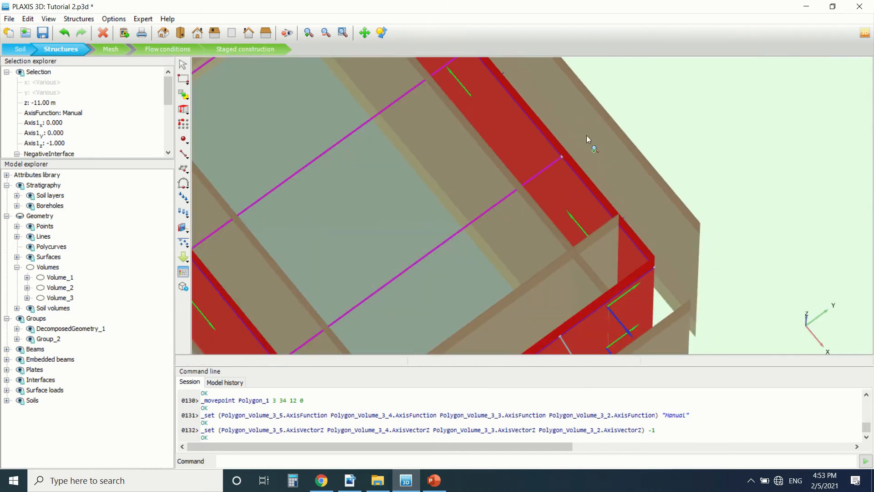
Finish checking the local axes on the walls and switch the project to Mesh mode
{"action": "scroll", "coordinate": [587, 137], "scroll_direction": "up", "scroll_amount": 5}
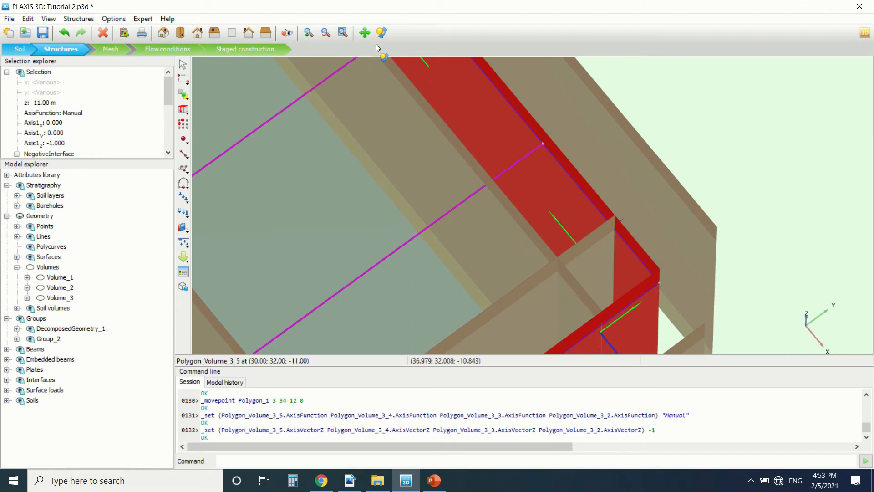
{"action": "scroll", "coordinate": [552, 142], "scroll_direction": "down", "scroll_amount": 5}
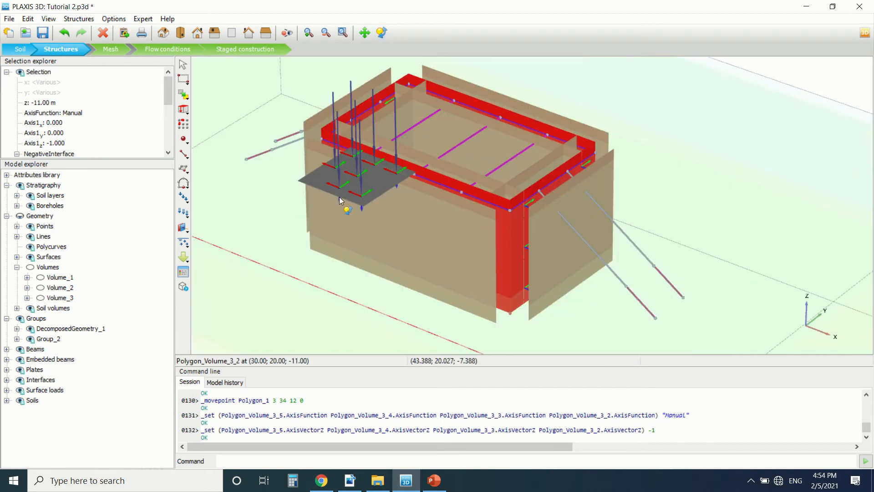
{"action": "left_click", "coordinate": [110, 49]}
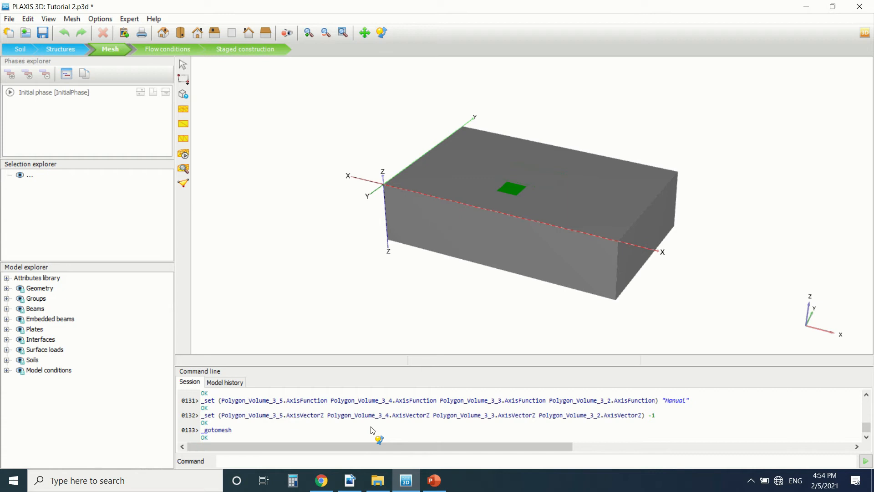
{"action": "left_click", "coordinate": [182, 156]}
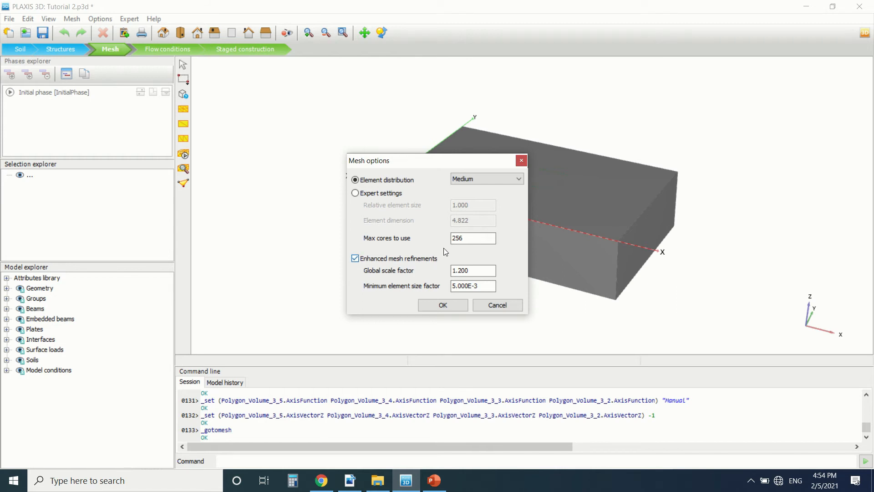
{"action": "left_click_drag", "start_coordinate": [478, 240], "coordinate": [426, 252]}
{"action": "type", "text": "0"}
{"action": "key", "text": "Return"}
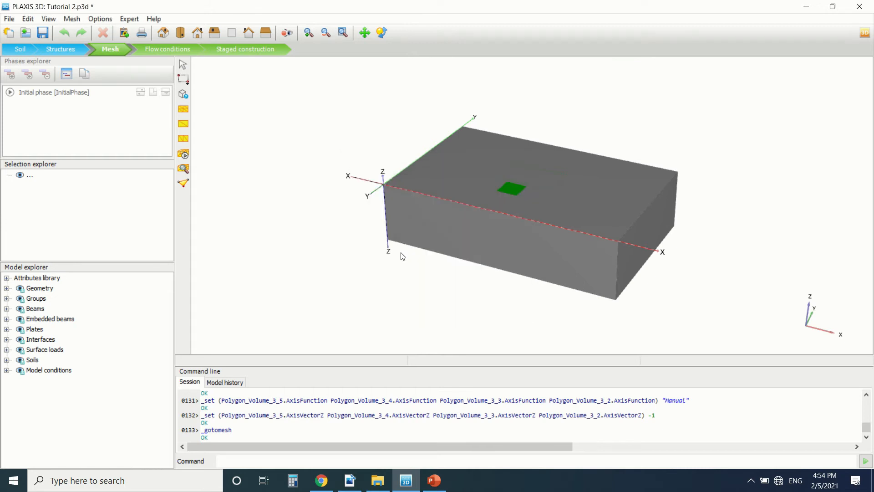
Generate the mesh with a Coarse element distribution, keeping enhanced mesh refinements enabled
{"action": "left_click", "coordinate": [183, 154]}
{"action": "left_click", "coordinate": [490, 178]}
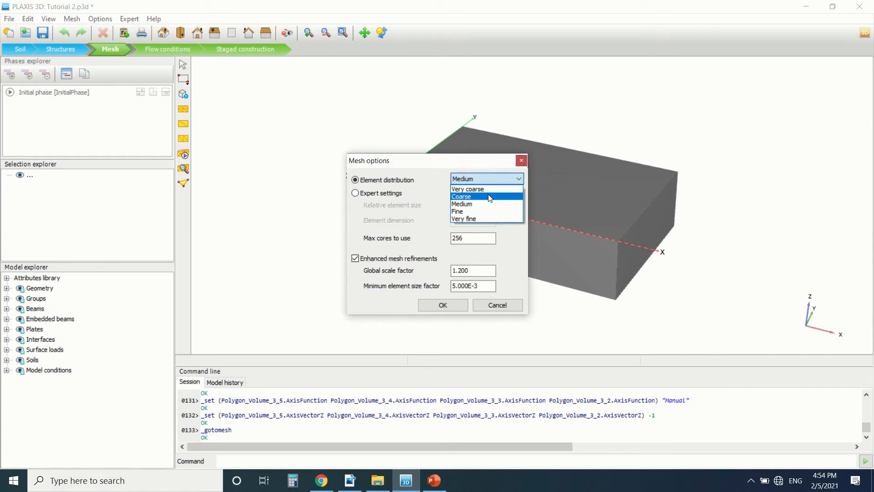
{"action": "left_click", "coordinate": [490, 197]}
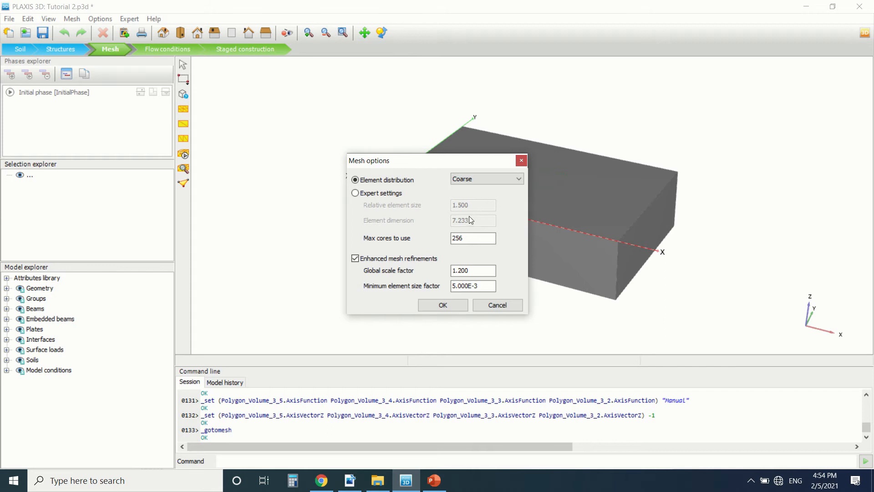
{"action": "left_click", "coordinate": [384, 196]}
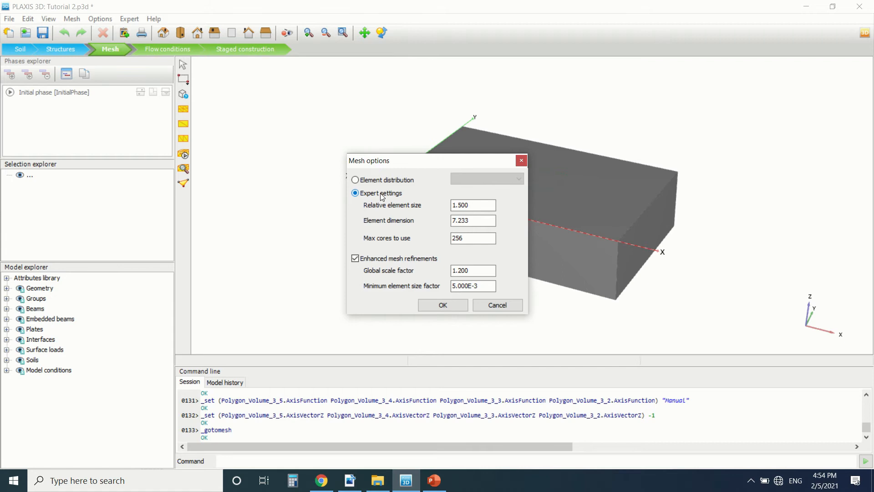
{"action": "left_click", "coordinate": [376, 181]}
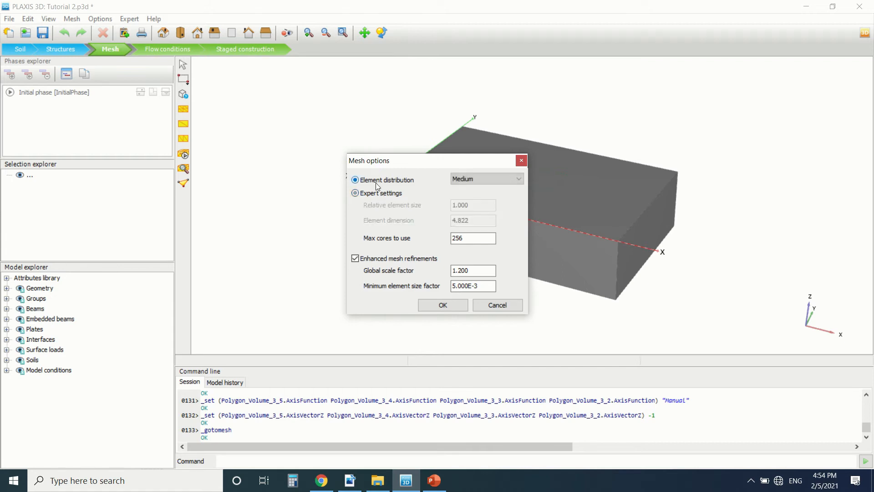
{"action": "left_click", "coordinate": [458, 184]}
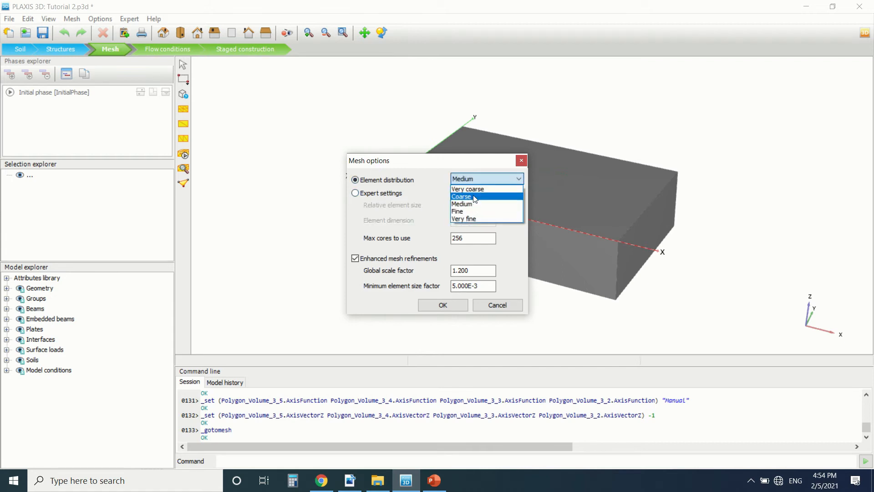
{"action": "left_click", "coordinate": [473, 198]}
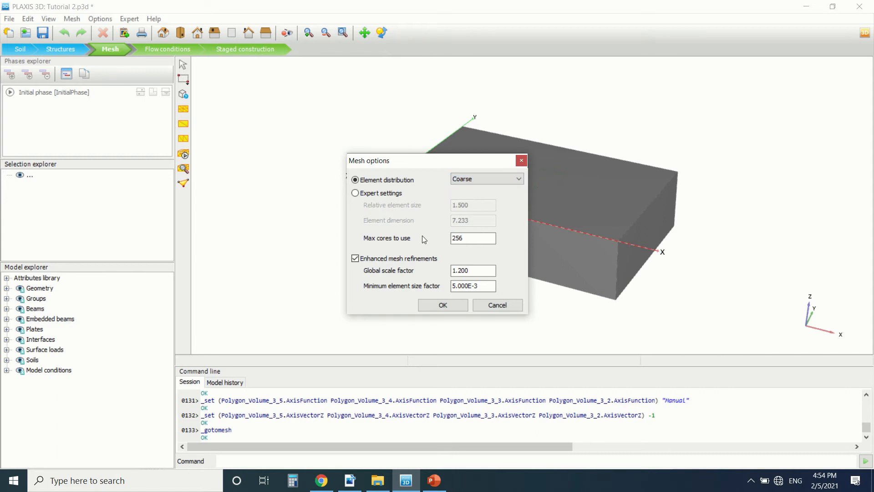
{"action": "left_click", "coordinate": [449, 306]}
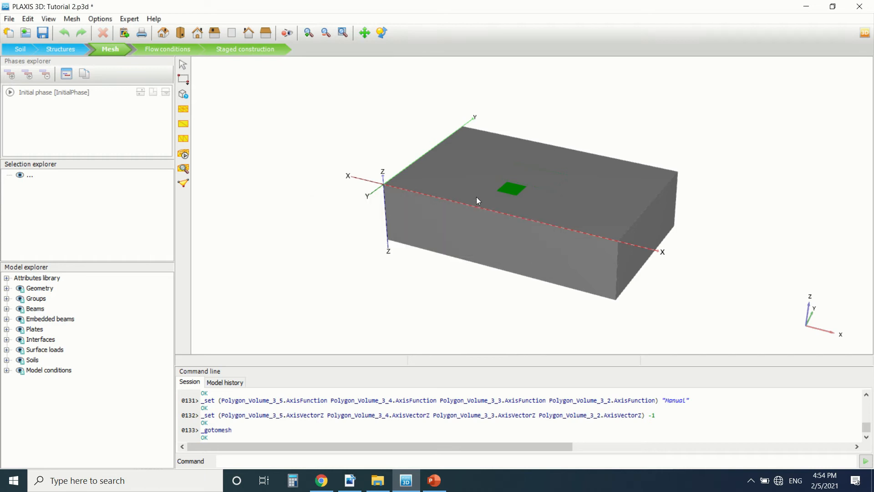
View the generated mesh in PLAXIS 3D Output and examine it close up around the excavation
{"action": "left_click", "coordinate": [184, 169]}
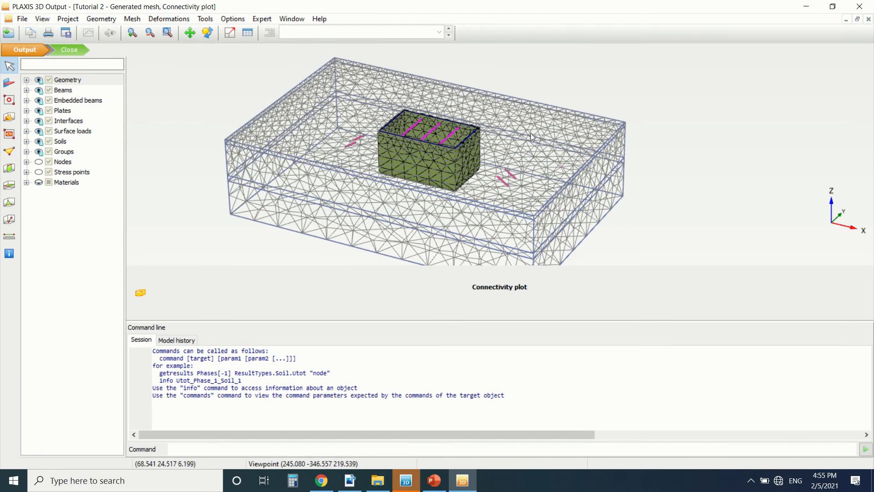
{"action": "left_click", "coordinate": [209, 36]}
{"action": "left_click_drag", "start_coordinate": [572, 119], "coordinate": [591, 117]}
{"action": "scroll", "coordinate": [469, 138], "scroll_direction": "up", "scroll_amount": 5}
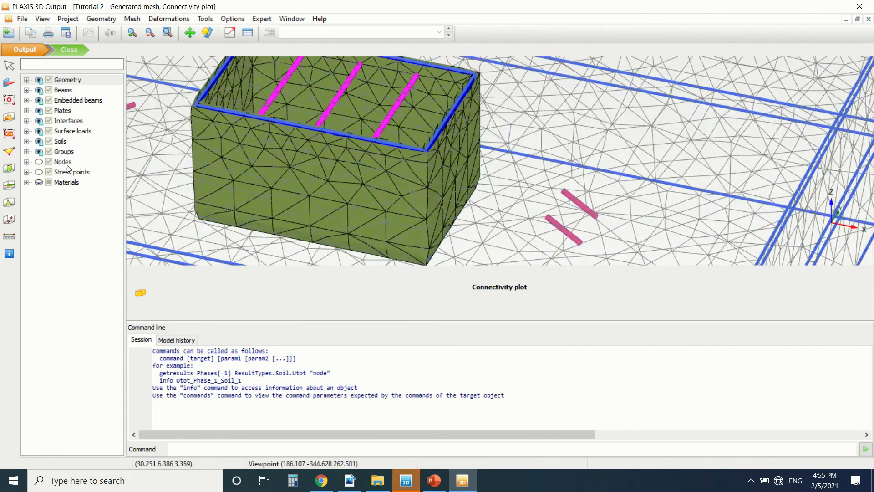
Briefly toggle the display of the mesh nodes, look over the mesh and close the output to return to PLAXIS 3D
{"action": "left_click", "coordinate": [41, 160]}
{"action": "left_click", "coordinate": [41, 160]}
{"action": "scroll", "coordinate": [354, 192], "scroll_direction": "down", "scroll_amount": 1}
{"action": "scroll", "coordinate": [354, 192], "scroll_direction": "down", "scroll_amount": 2}
{"action": "scroll", "coordinate": [419, 168], "scroll_direction": "down", "scroll_amount": 2}
{"action": "left_click_drag", "start_coordinate": [419, 167], "coordinate": [360, 199]}
{"action": "left_click", "coordinate": [77, 53]}
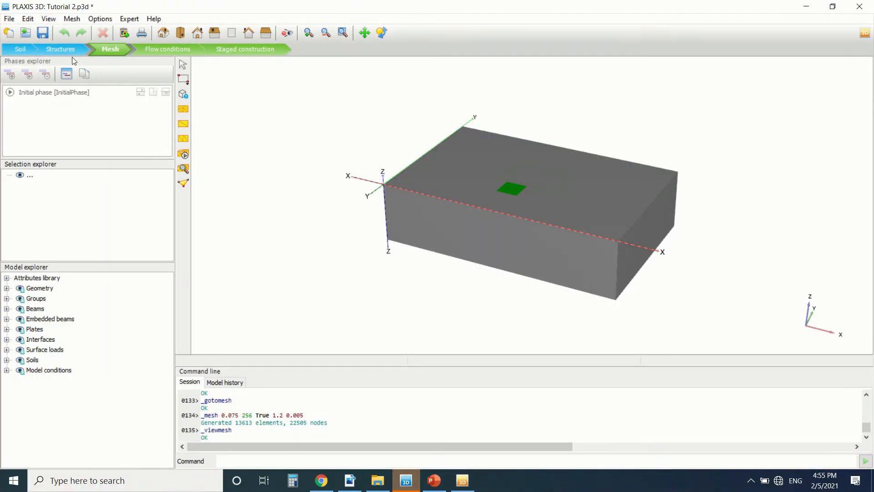
Switch the project back to Structures mode
{"action": "left_click", "coordinate": [71, 51]}
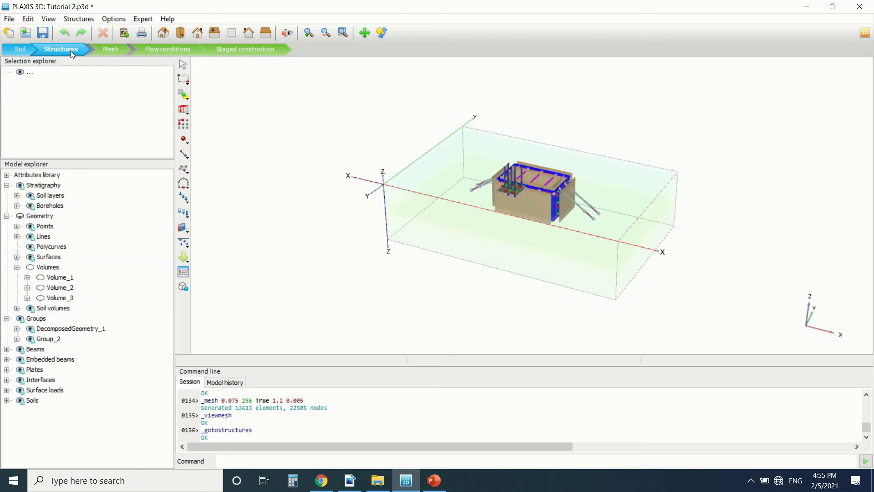
{"action": "scroll", "coordinate": [610, 202], "scroll_direction": "up", "scroll_amount": 5}
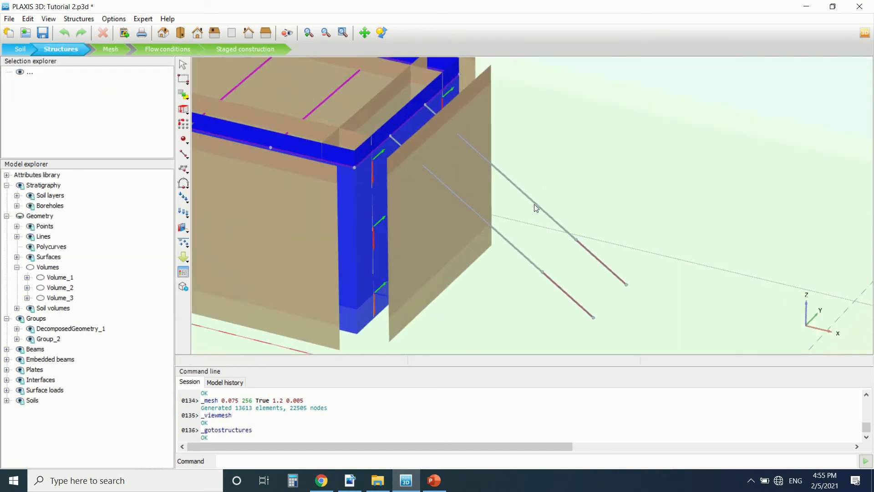
{"action": "left_click", "coordinate": [536, 206]}
{"action": "right_click", "coordinate": [535, 205]}
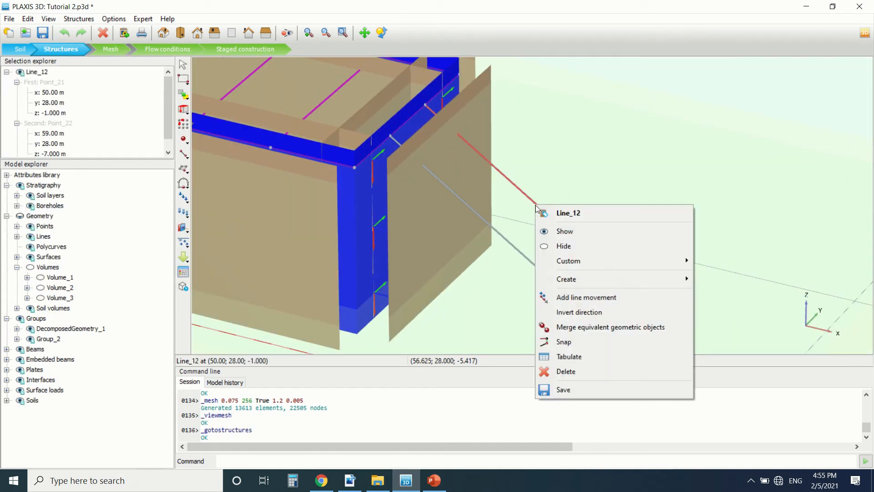
{"action": "mouse_move", "coordinate": [632, 276]}
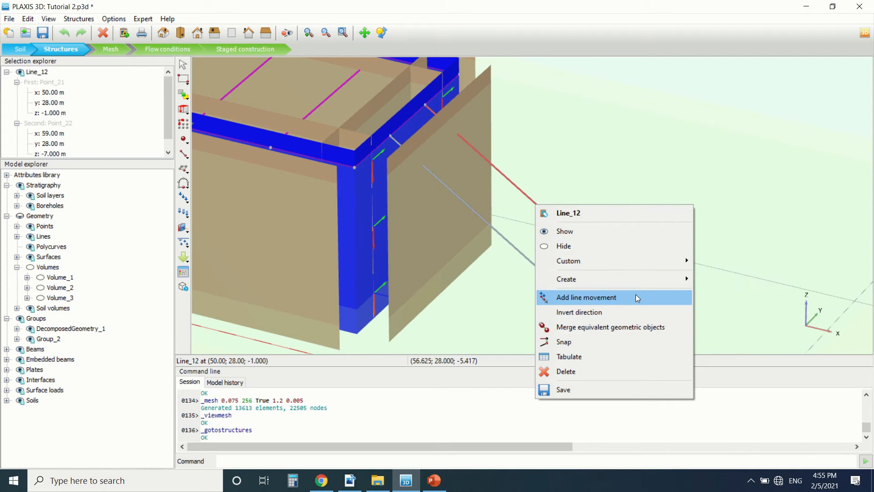
{"action": "left_click", "coordinate": [499, 200]}
{"action": "scroll", "coordinate": [556, 196], "scroll_direction": "down", "scroll_amount": 5}
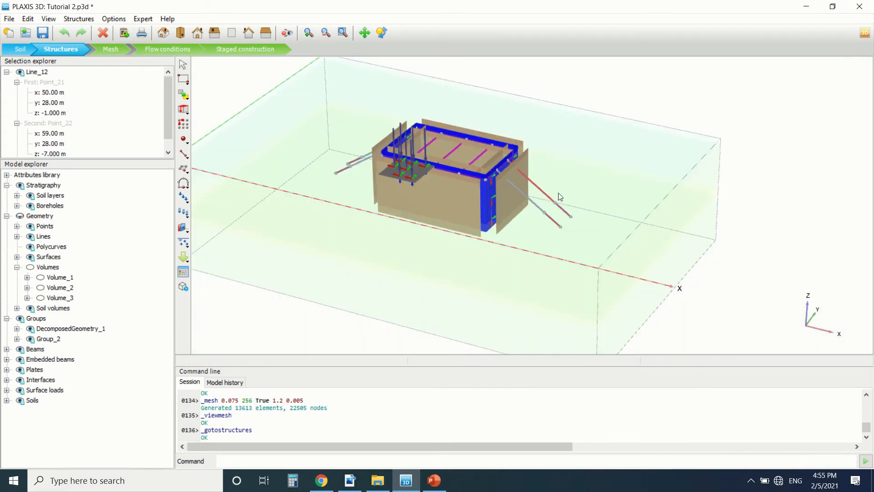
{"action": "left_click", "coordinate": [299, 170]}
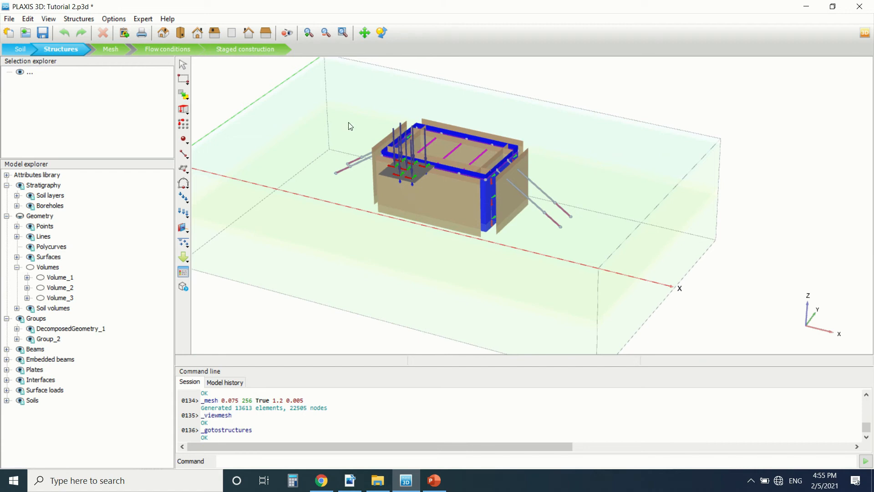
Try to create node-to-node anchors on the four inclined anchor lines at both ends of the excavation
{"action": "scroll", "coordinate": [352, 124], "scroll_direction": "up", "scroll_amount": 3}
{"action": "scroll", "coordinate": [341, 208], "scroll_direction": "up", "scroll_amount": 3}
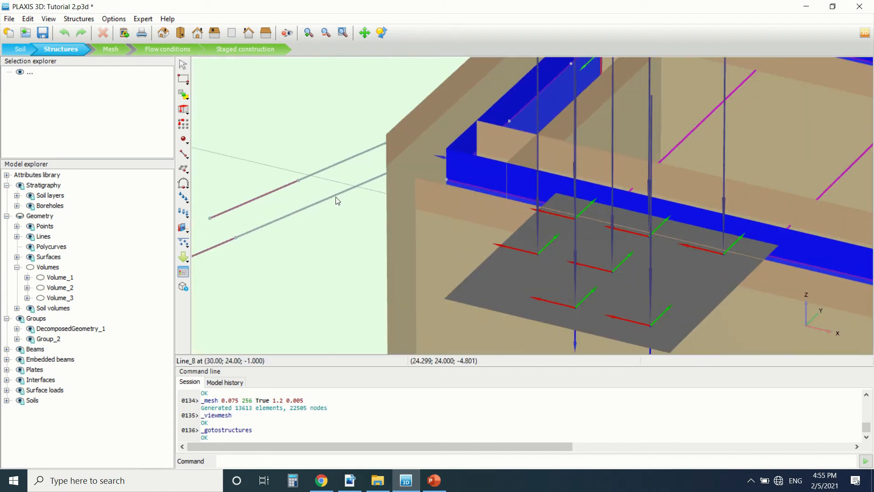
{"action": "left_click", "coordinate": [337, 199]}
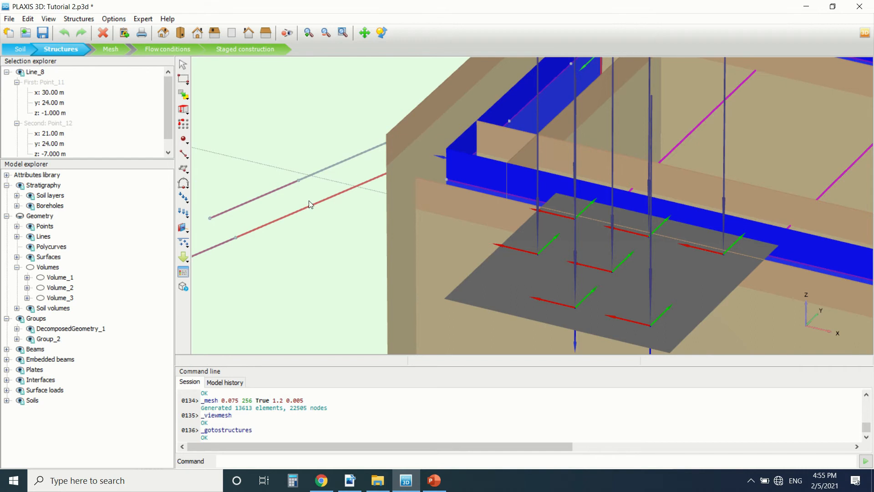
{"action": "left_click", "coordinate": [335, 172], "text": "ctrl"}
{"action": "scroll", "coordinate": [328, 179], "scroll_direction": "down", "scroll_amount": 5}
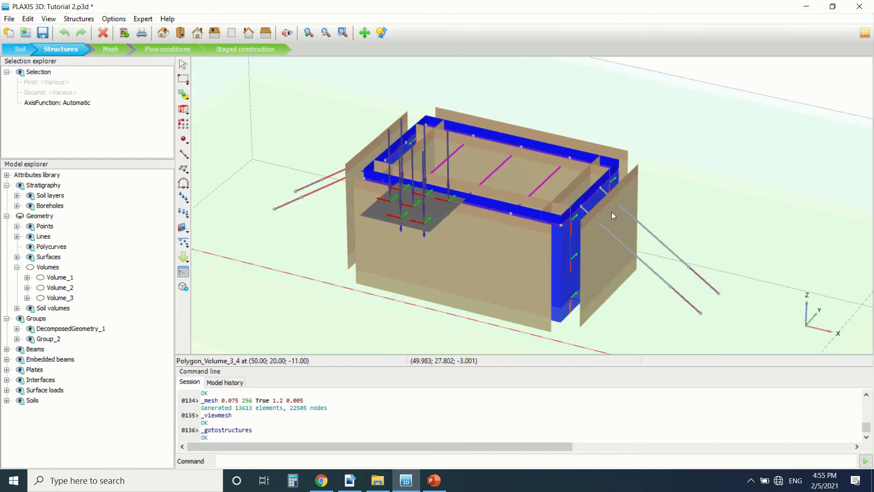
{"action": "left_click", "coordinate": [649, 232], "text": "ctrl"}
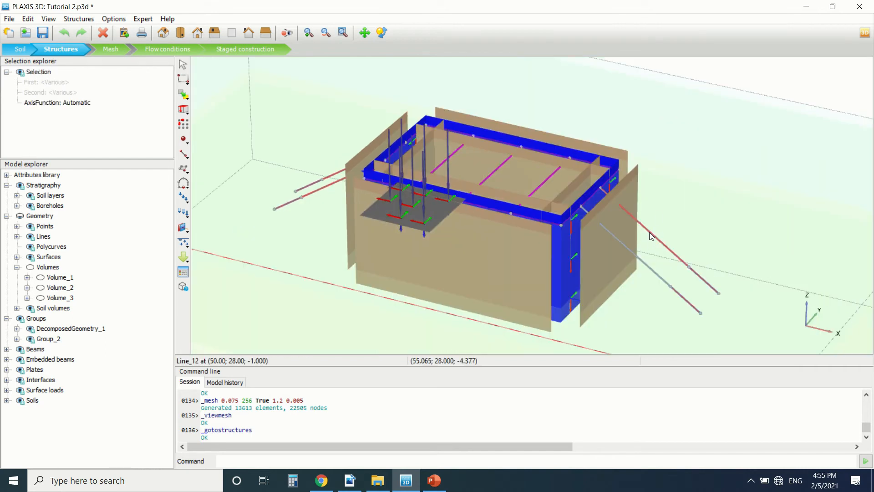
{"action": "left_click", "coordinate": [637, 256], "text": "ctrl"}
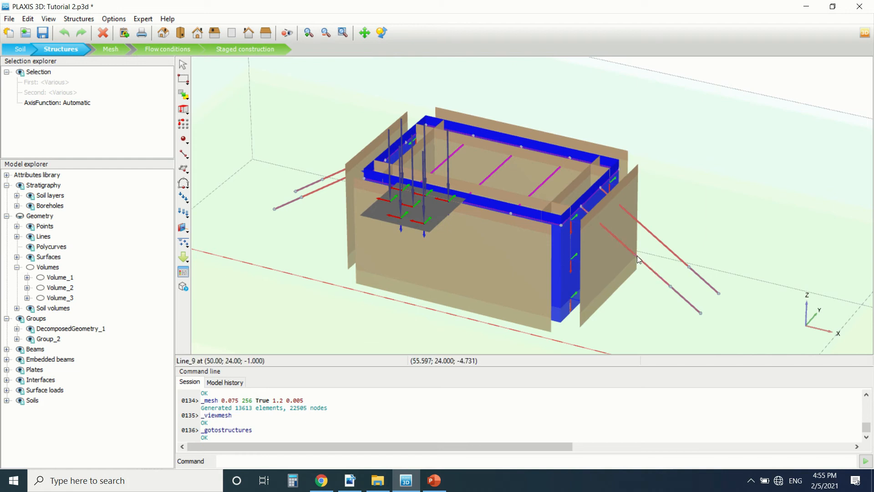
{"action": "right_click", "coordinate": [637, 256]}
{"action": "mouse_move", "coordinate": [699, 77]}
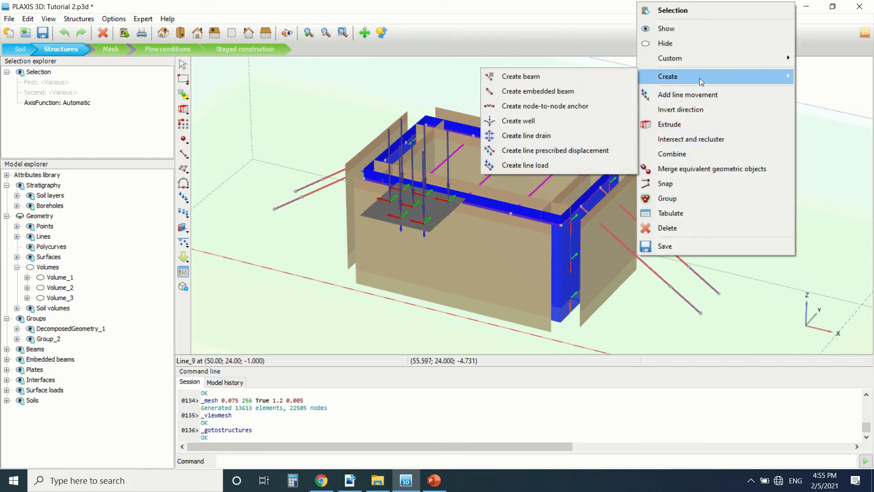
{"action": "left_click", "coordinate": [586, 105]}
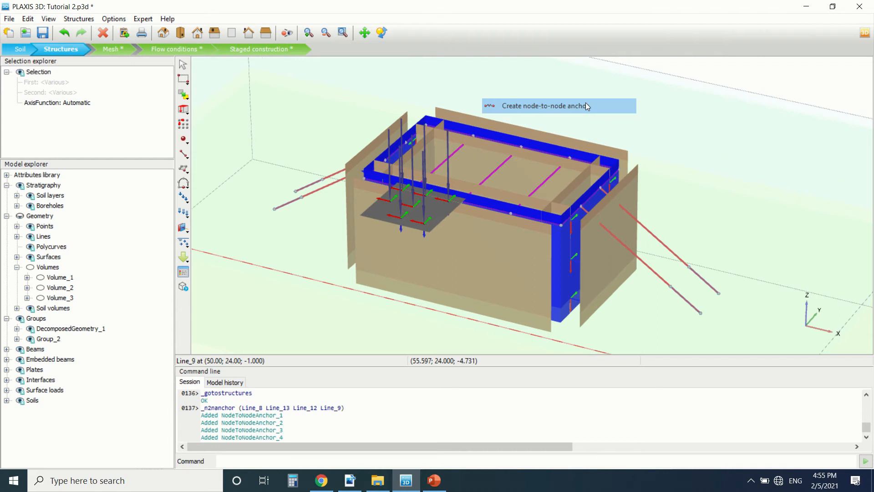
Undo the creation of the node-to-node anchors
{"action": "left_click", "coordinate": [659, 239]}
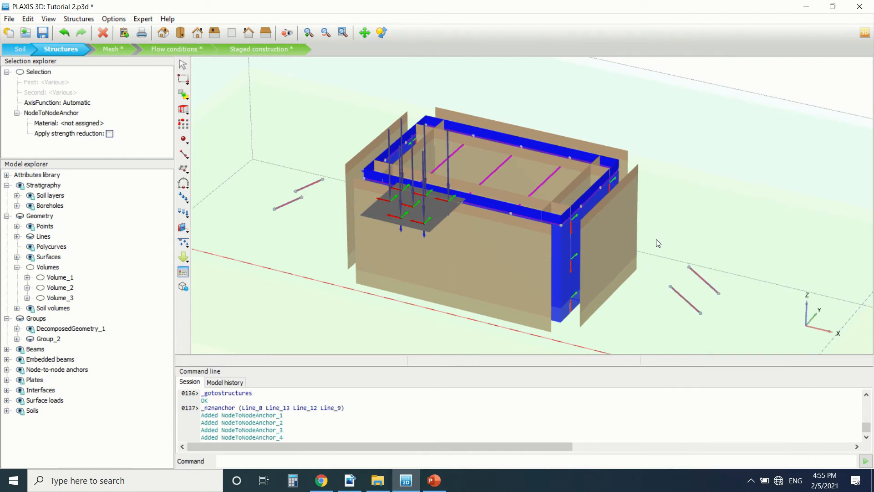
{"action": "key", "text": "ctrl+z"}
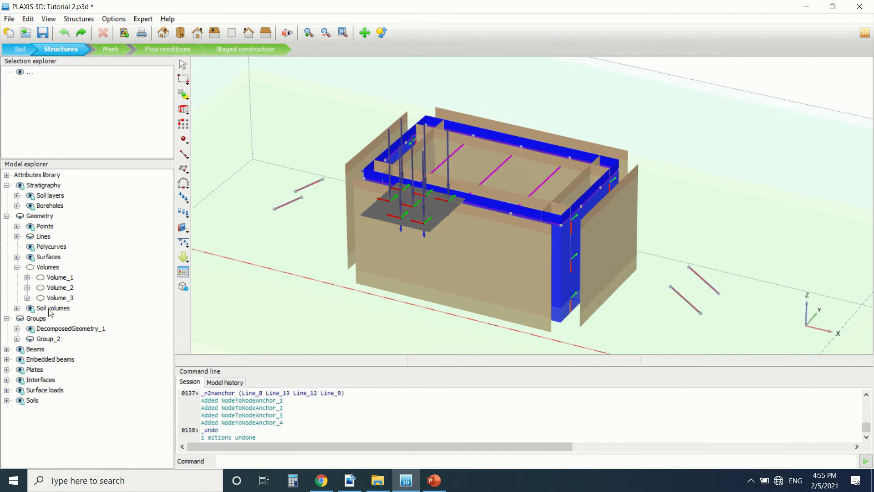
Turn the display of the volumes and the hidden geometry lines back on in the model
{"action": "left_click", "coordinate": [6, 349]}
{"action": "left_click", "coordinate": [20, 349]}
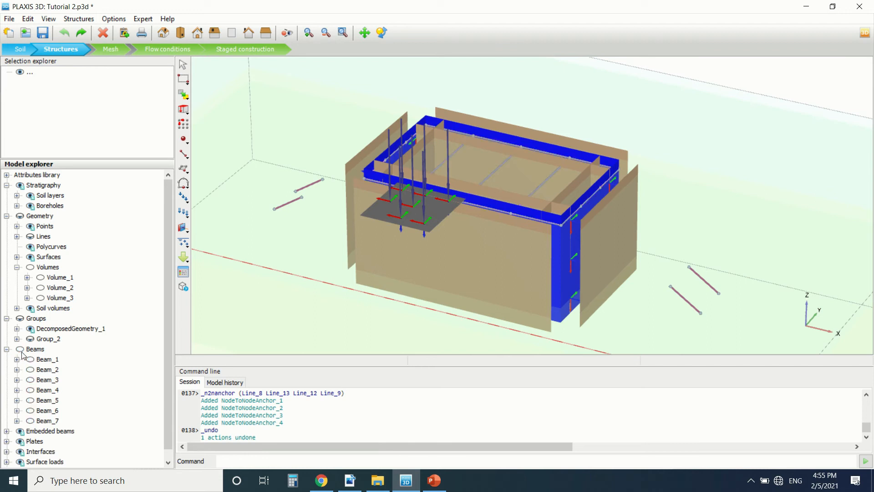
{"action": "left_click", "coordinate": [21, 349]}
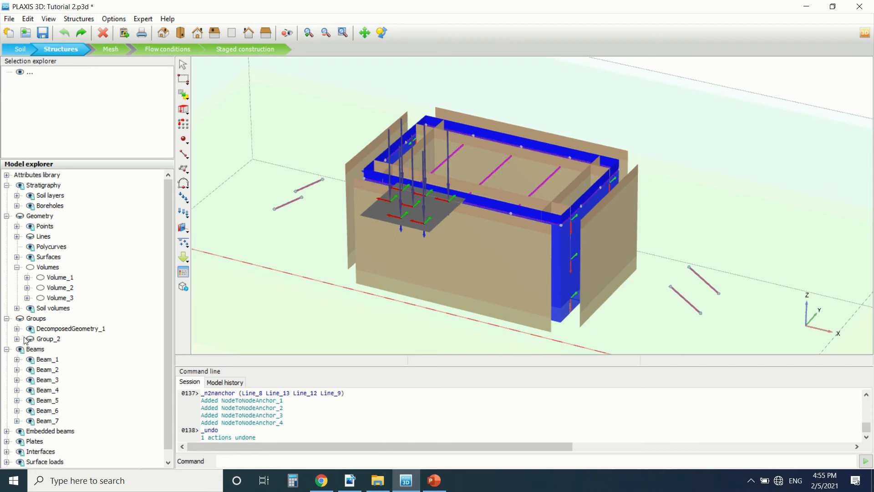
{"action": "left_click", "coordinate": [30, 267]}
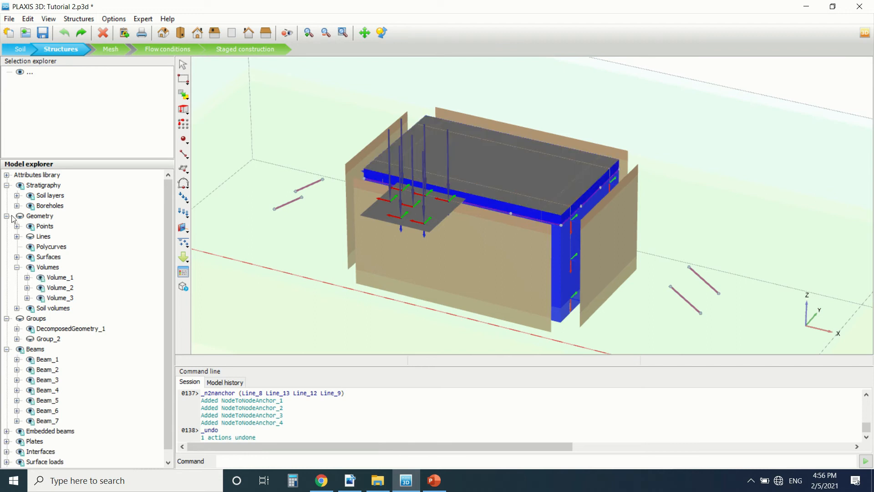
{"action": "double_click", "coordinate": [19, 216]}
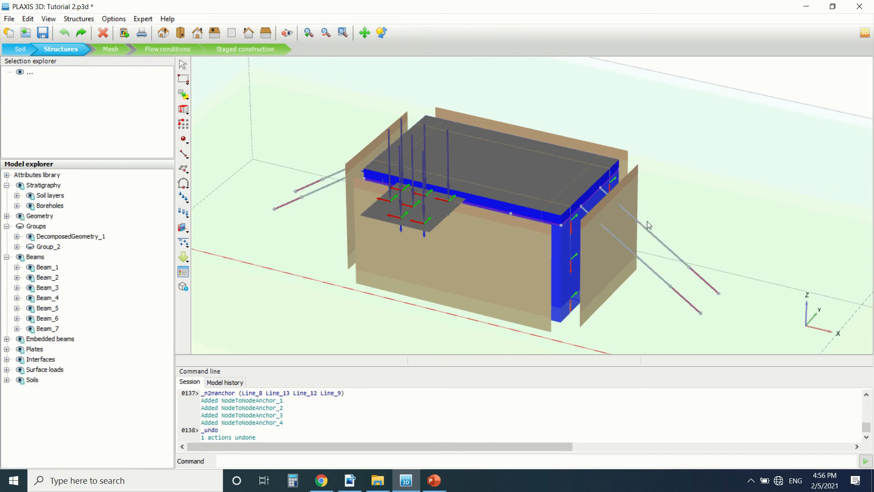
Create node-to-node anchors on the four inclined anchor lines at both ends of the excavation
{"action": "left_click", "coordinate": [650, 237]}
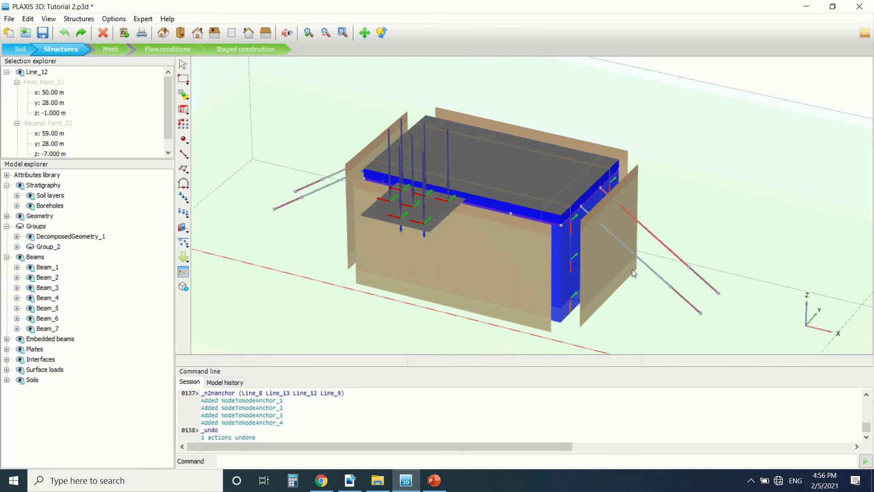
{"action": "left_click", "coordinate": [637, 258], "text": "ctrl"}
{"action": "left_click", "coordinate": [335, 179], "text": "ctrl"}
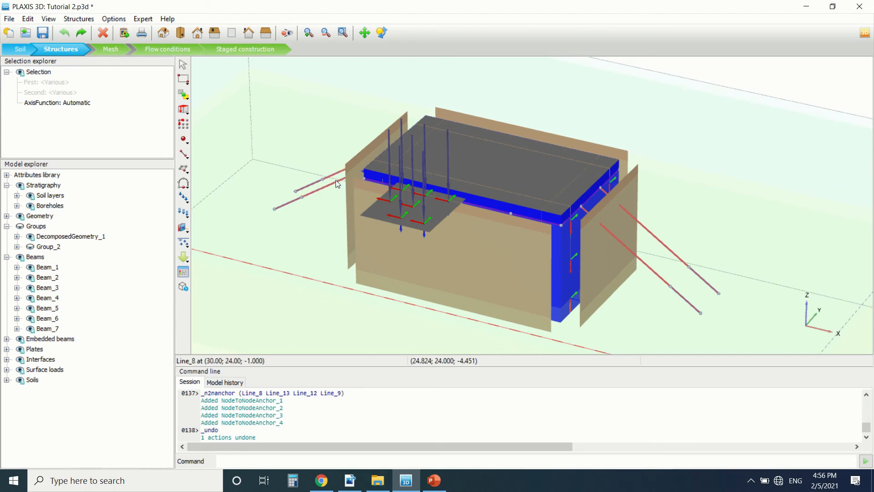
{"action": "right_click", "coordinate": [649, 231]}
{"action": "mouse_move", "coordinate": [699, 278]}
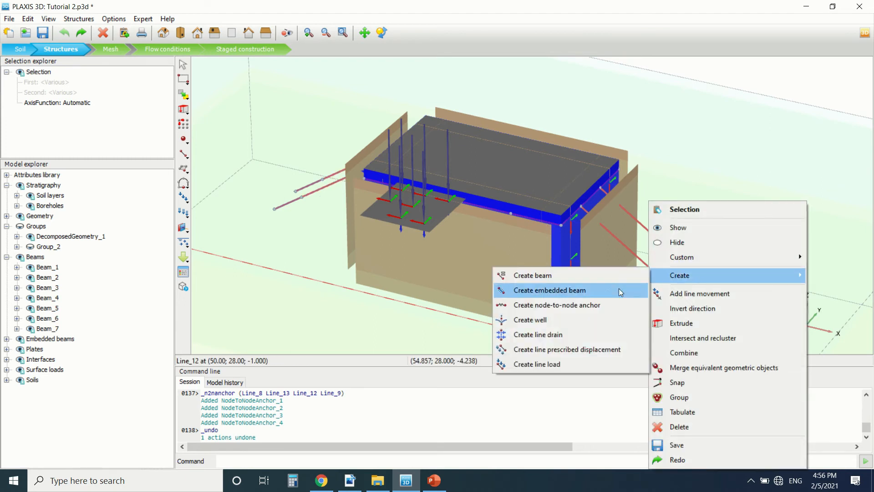
{"action": "left_click", "coordinate": [580, 304]}
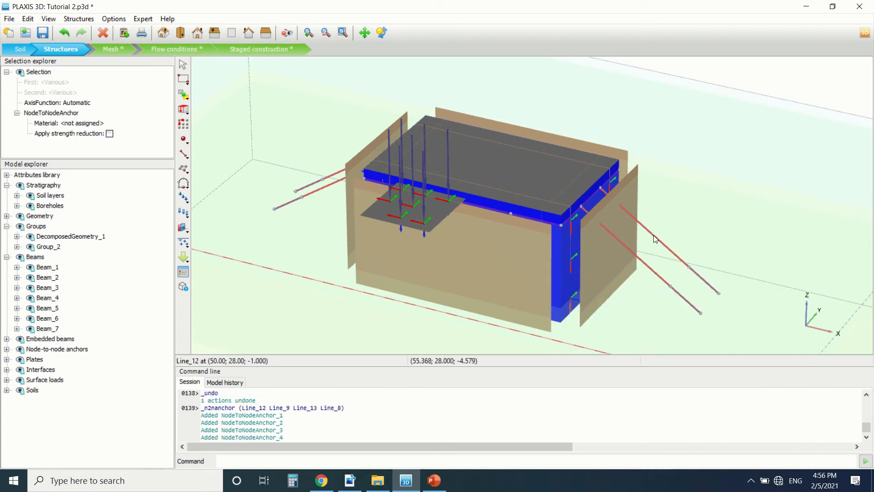
Assign the NODETONODEANCHOR material to the four node-to-node anchors and undo the accidental deletion of their lines
{"action": "right_click", "coordinate": [649, 254]}
{"action": "mouse_move", "coordinate": [706, 275]}
{"action": "mouse_move", "coordinate": [622, 306]}
{"action": "left_click", "coordinate": [751, 307]}
{"action": "scroll", "coordinate": [338, 197], "scroll_direction": "down", "scroll_amount": 5}
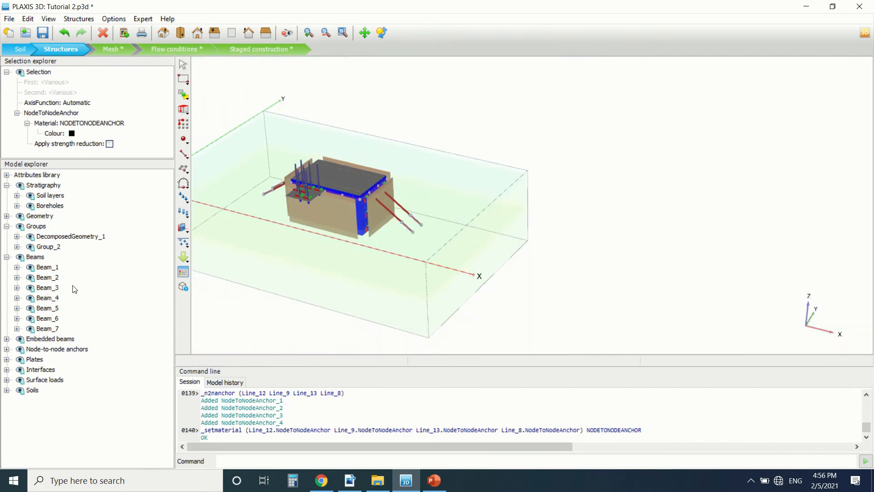
{"action": "left_click", "coordinate": [111, 40]}
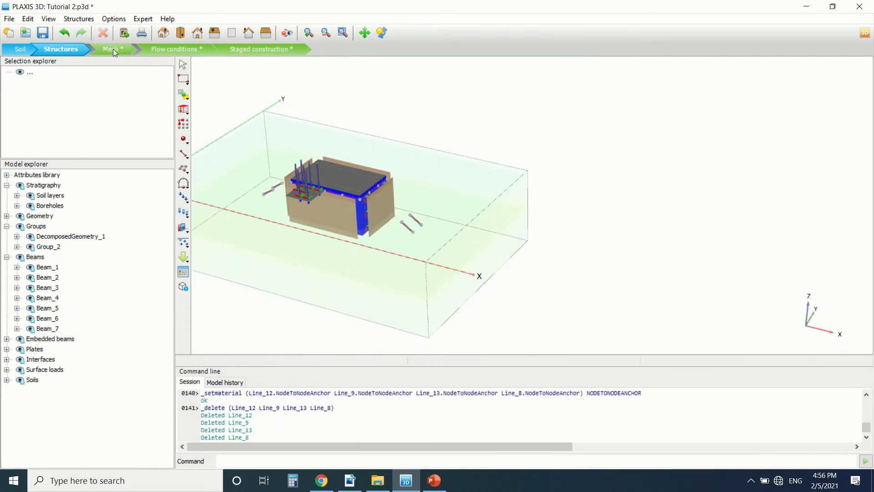
{"action": "left_click", "coordinate": [65, 33]}
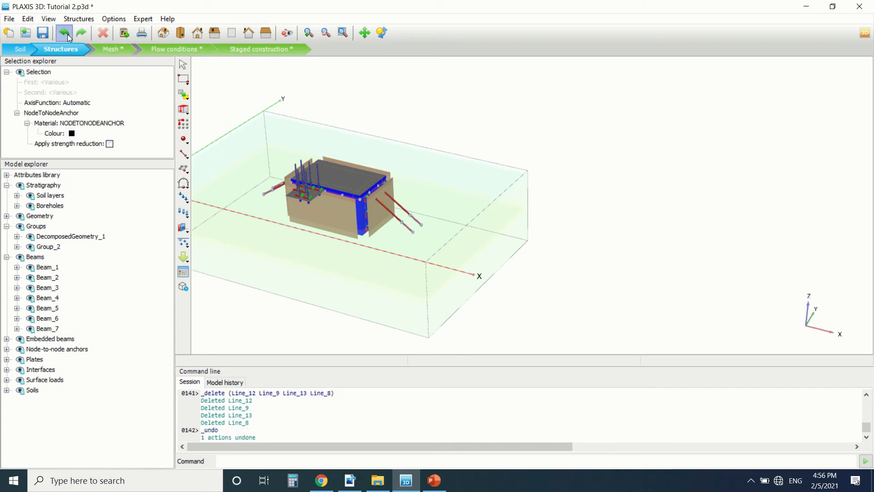
Switch to Mesh mode and regenerate the mesh of the model
{"action": "left_click", "coordinate": [115, 49]}
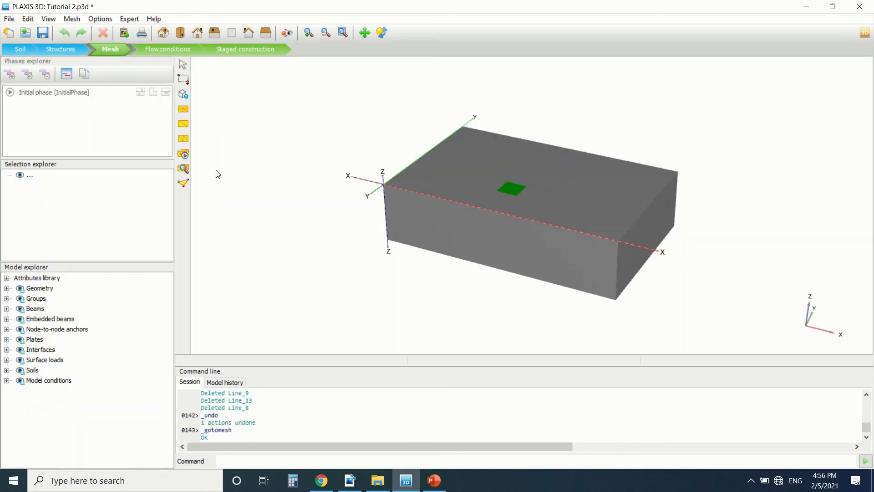
{"action": "left_click", "coordinate": [183, 155]}
{"action": "left_click", "coordinate": [455, 304]}
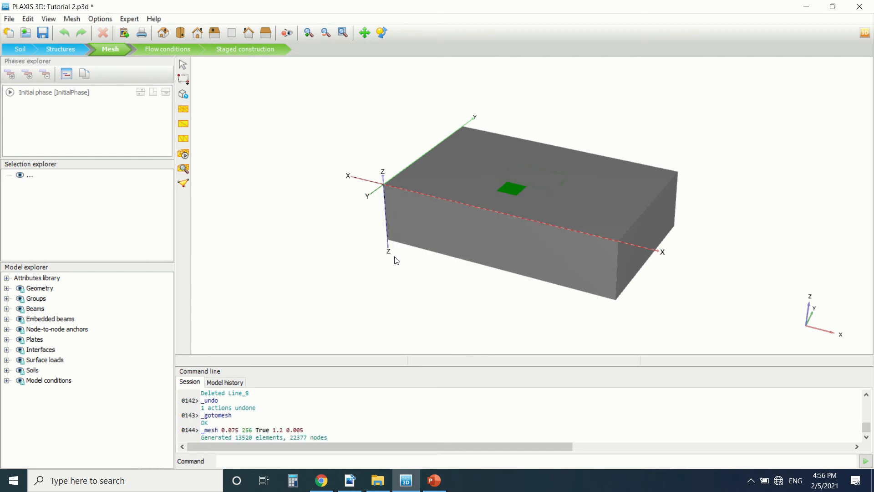
Open the generated mesh in PLAXIS 3D Output, examine the anchors around the excavation, and close the connectivity plot
{"action": "left_click", "coordinate": [171, 48]}
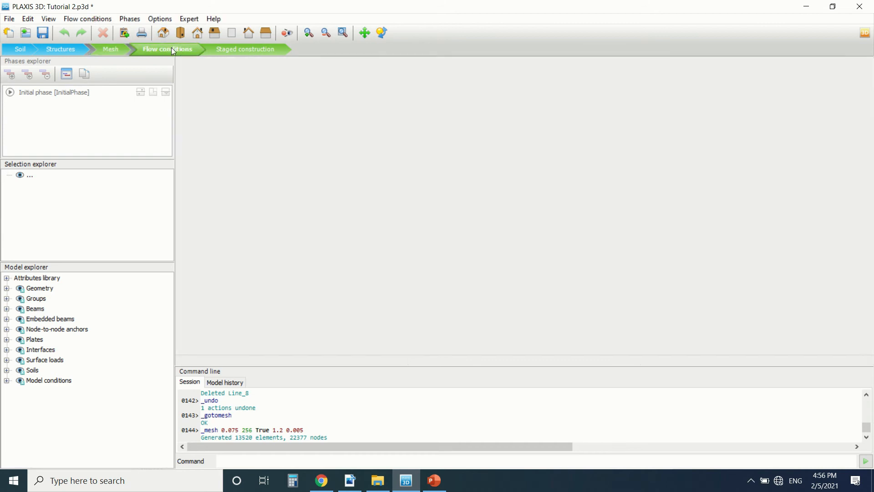
{"action": "left_click", "coordinate": [116, 48]}
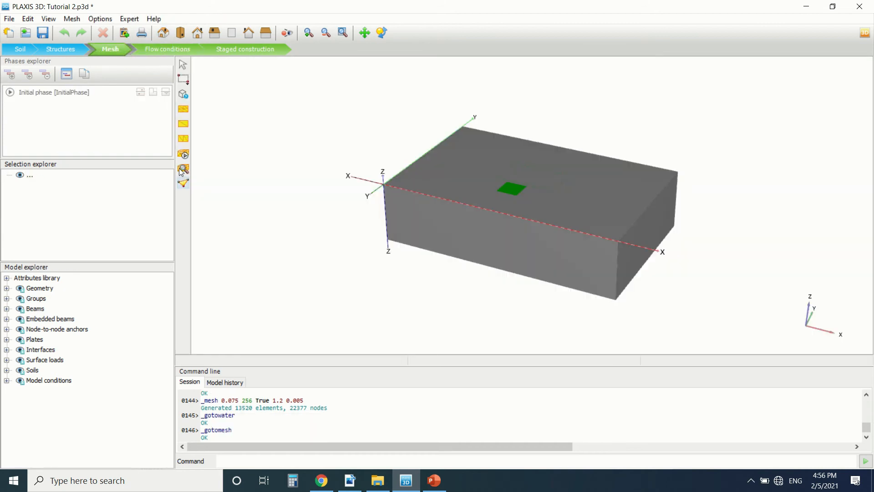
{"action": "left_click", "coordinate": [184, 170]}
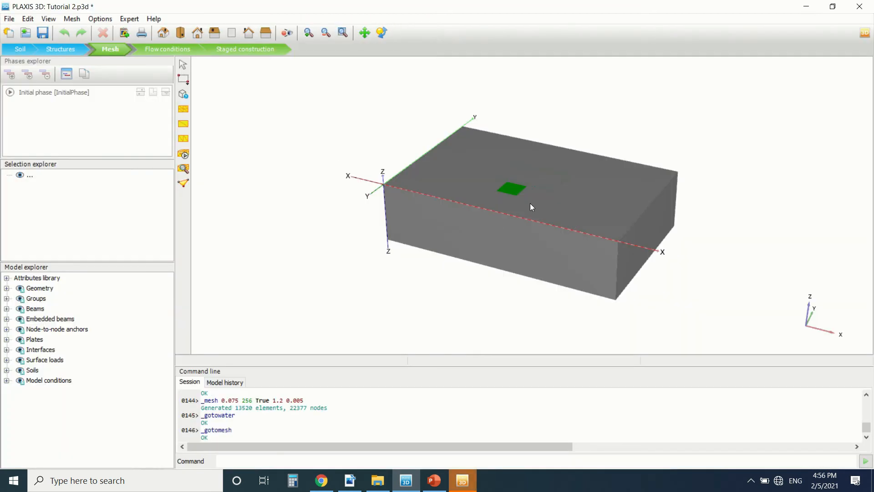
{"action": "left_click", "coordinate": [183, 183]}
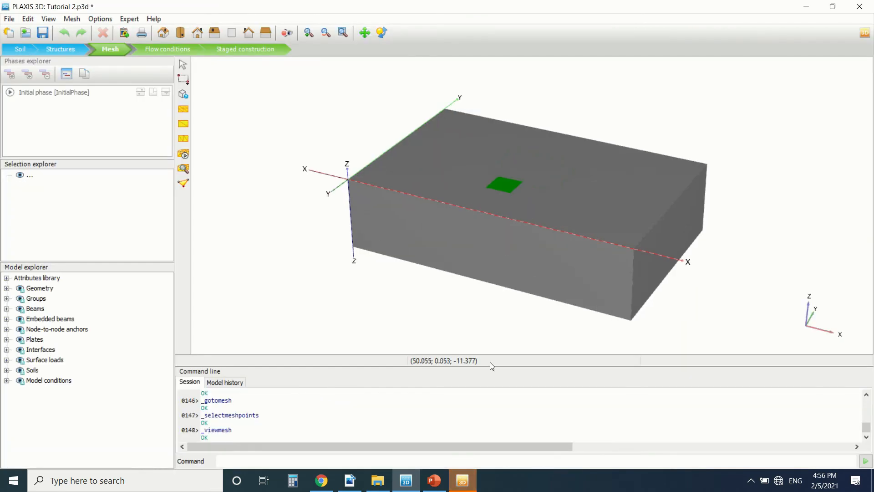
{"action": "left_click", "coordinate": [464, 483]}
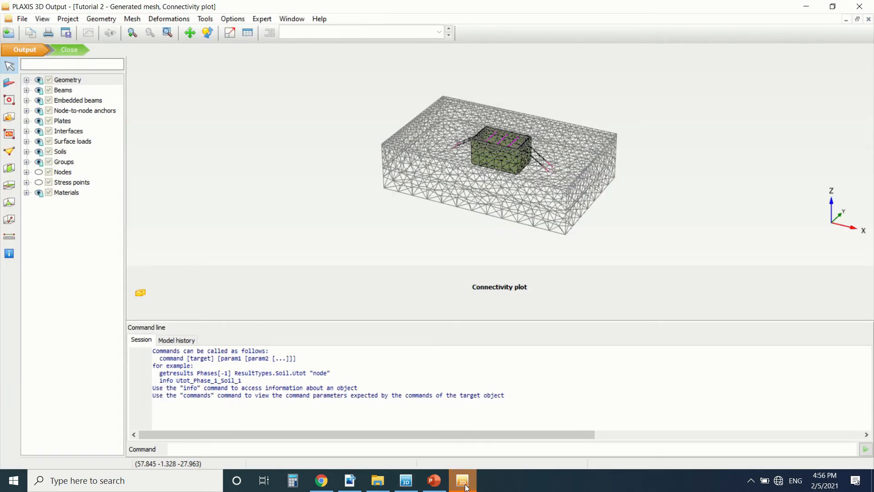
{"action": "scroll", "coordinate": [511, 159], "scroll_direction": "up", "scroll_amount": 5}
{"action": "scroll", "coordinate": [506, 153], "scroll_direction": "up", "scroll_amount": 3}
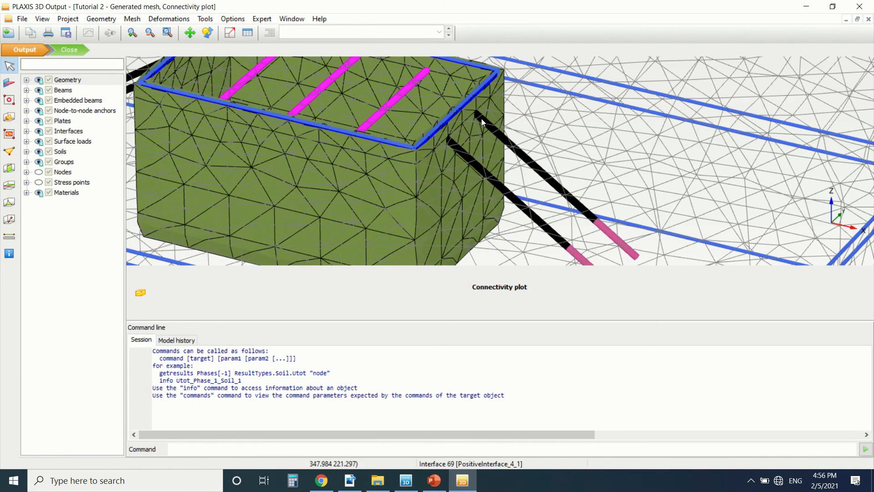
{"action": "scroll", "coordinate": [482, 118], "scroll_direction": "down", "scroll_amount": 2}
{"action": "left_click", "coordinate": [64, 50]}
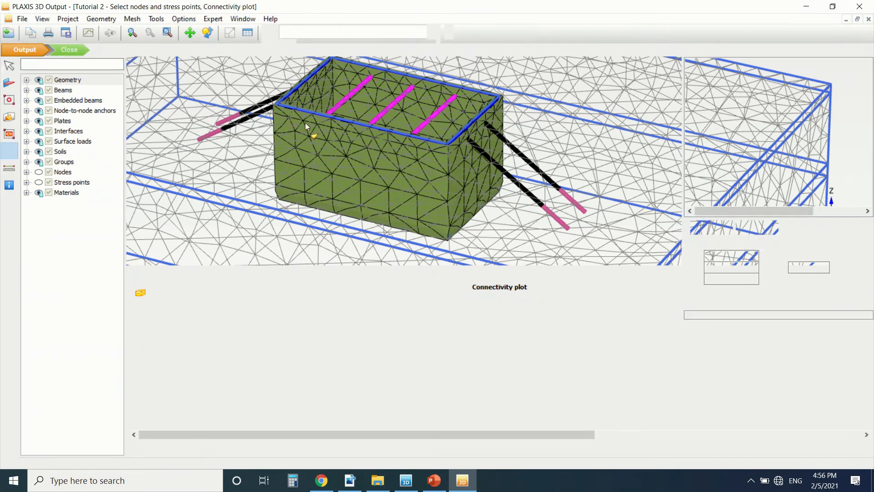
Switch the project to Staged construction mode and read section 2.3 Performing calculations in the Acrobat Reader tutorial PDF
{"action": "left_click", "coordinate": [171, 53]}
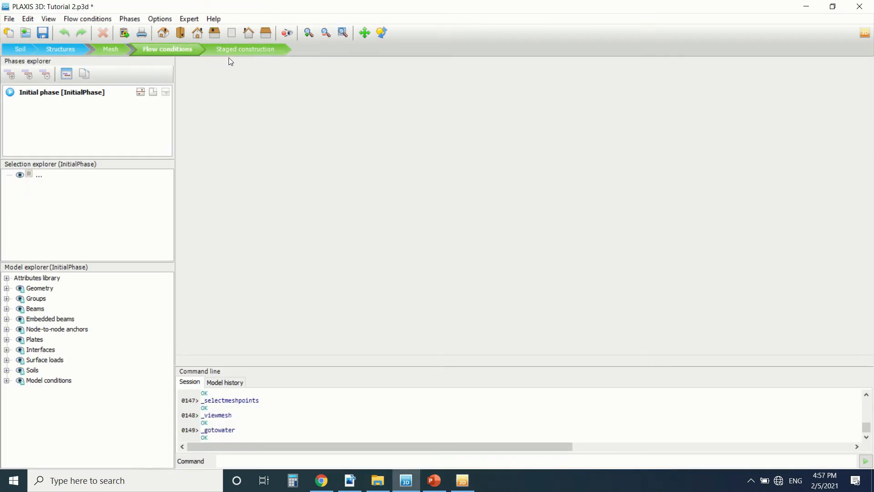
{"action": "left_click", "coordinate": [239, 48]}
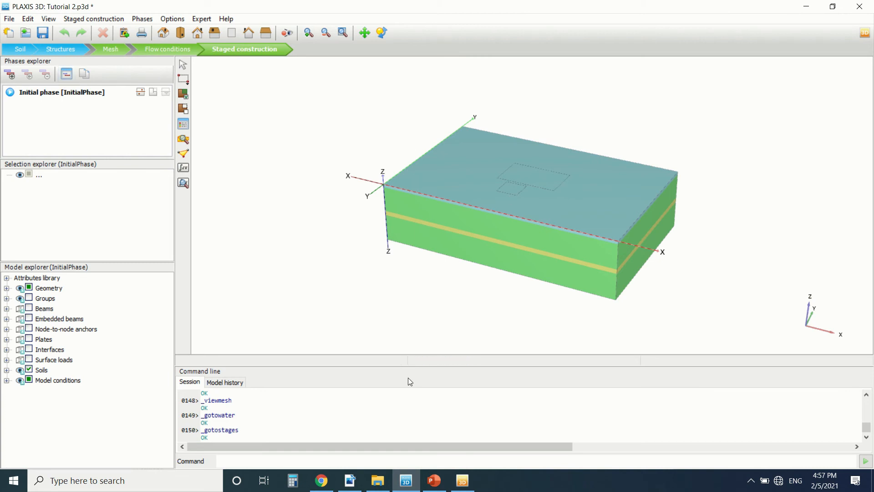
{"action": "left_click", "coordinate": [350, 480]}
{"action": "scroll", "coordinate": [340, 300], "scroll_direction": "down", "scroll_amount": 3}
{"action": "scroll", "coordinate": [341, 300], "scroll_direction": "down", "scroll_amount": 12}
{"action": "scroll", "coordinate": [326, 165], "scroll_direction": "down", "scroll_amount": 1, "text": "ctrl"}
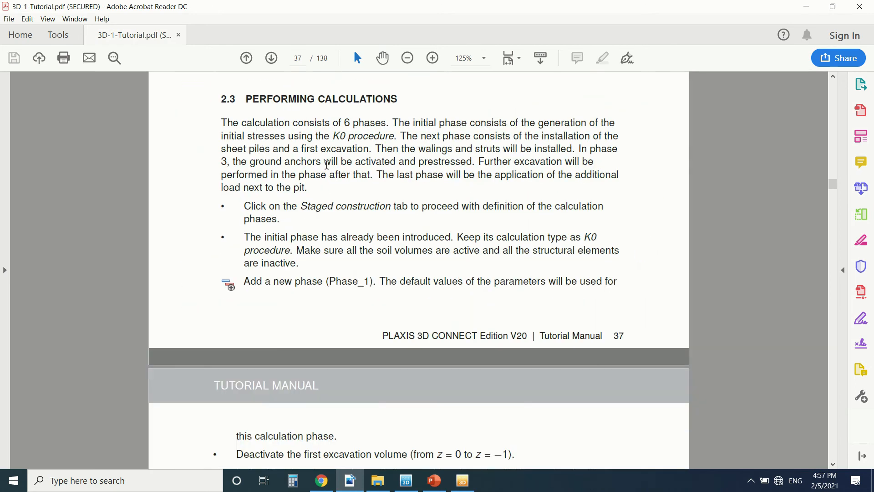
{"action": "scroll", "coordinate": [440, 107], "scroll_direction": "up", "scroll_amount": 1}
{"action": "scroll", "coordinate": [440, 107], "scroll_direction": "down", "scroll_amount": 1}
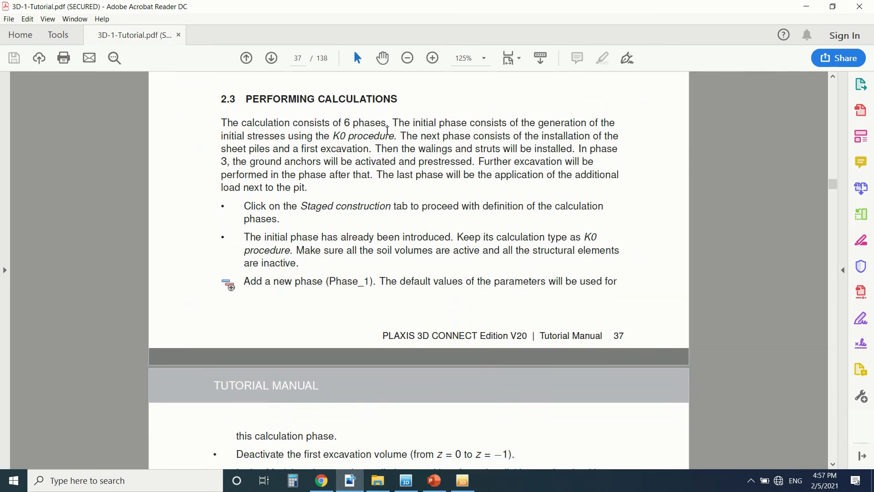
Switch back to PLAXIS 3D and add a calculation phase following the initial phase
{"action": "left_click", "coordinate": [404, 479]}
{"action": "left_click", "coordinate": [61, 99]}
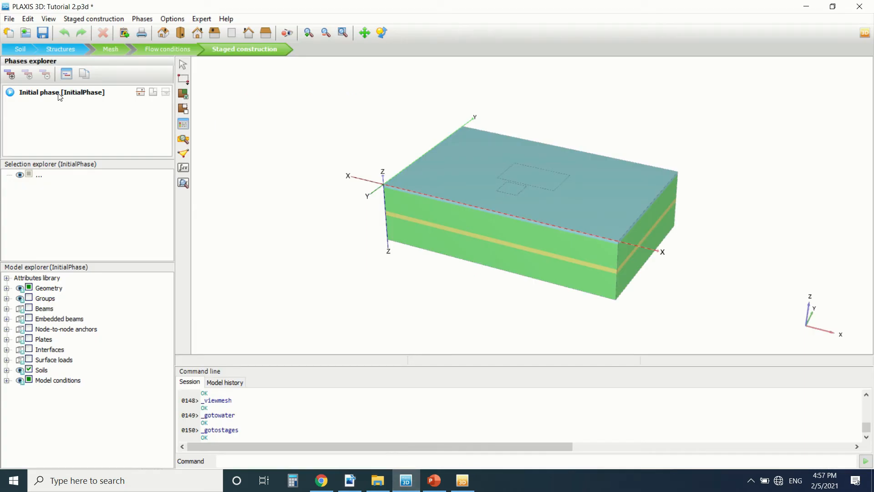
{"action": "left_click", "coordinate": [11, 74]}
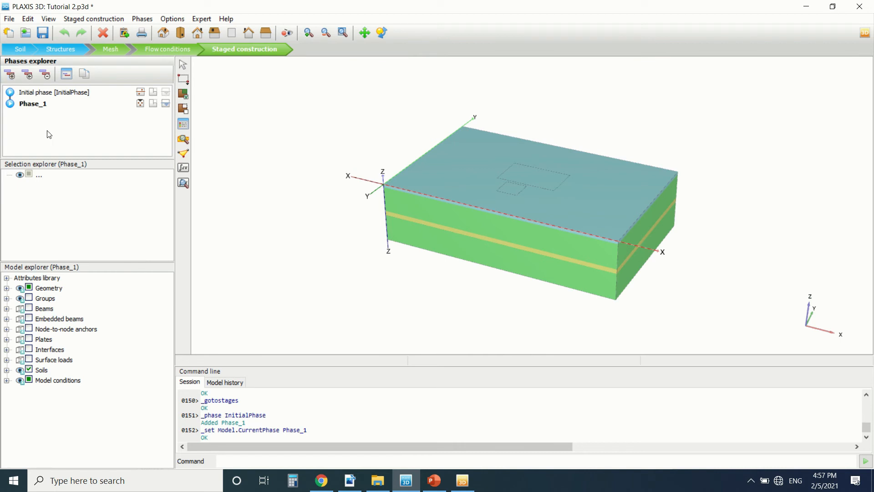
In Phase_1, activate all plates and interfaces and deactivate the first excavation volume, Soil_5
{"action": "left_click", "coordinate": [29, 339]}
{"action": "left_click", "coordinate": [29, 349]}
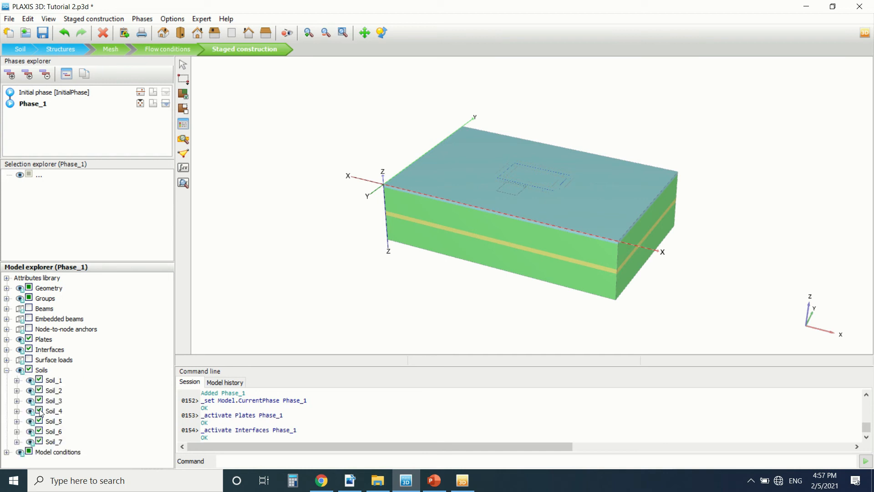
{"action": "left_click", "coordinate": [39, 420]}
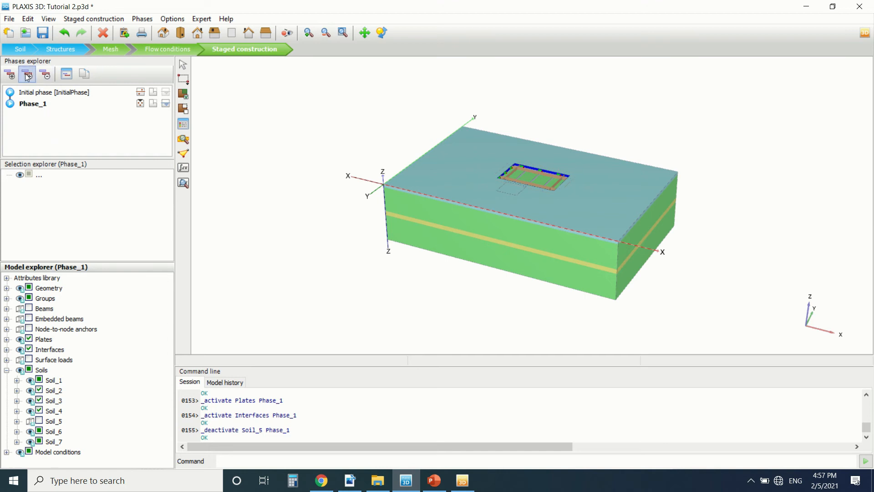
Add a second construction phase following Phase_1 and activate all beams in it
{"action": "left_click", "coordinate": [11, 75]}
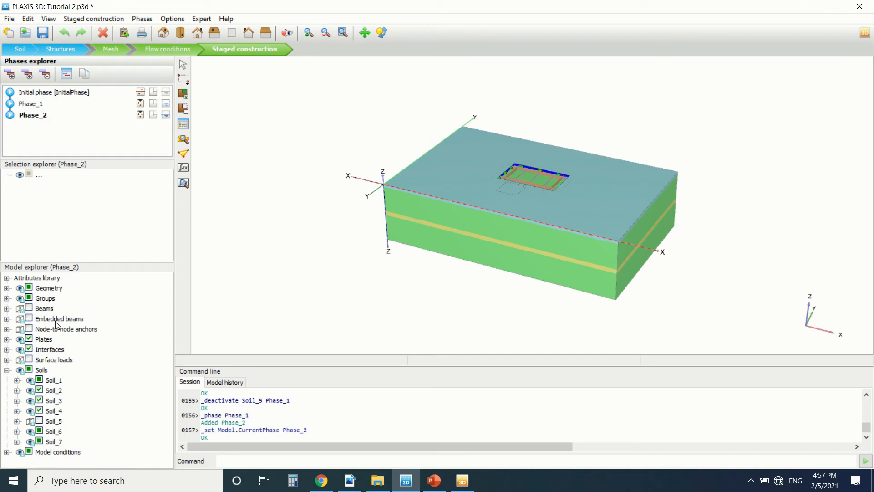
{"action": "left_click", "coordinate": [29, 309]}
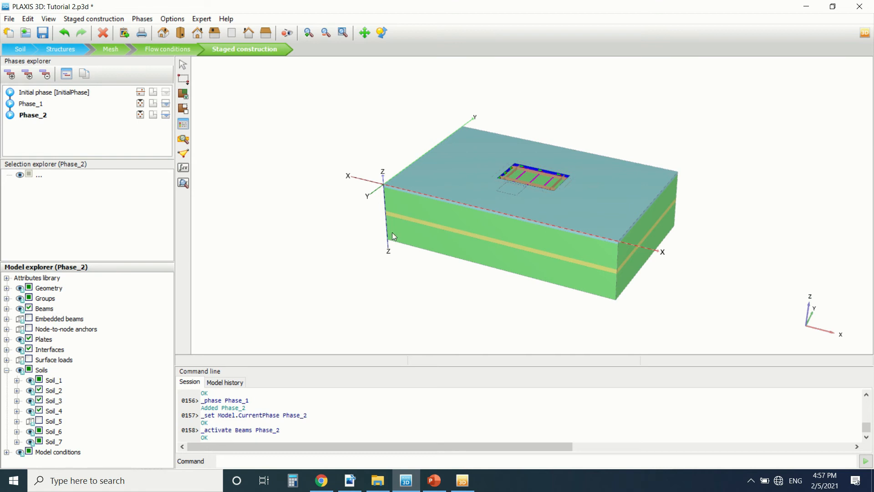
Add a third phase with all node-to-node anchors and embedded beams activated, and add a fourth phase following it
{"action": "left_click", "coordinate": [27, 75]}
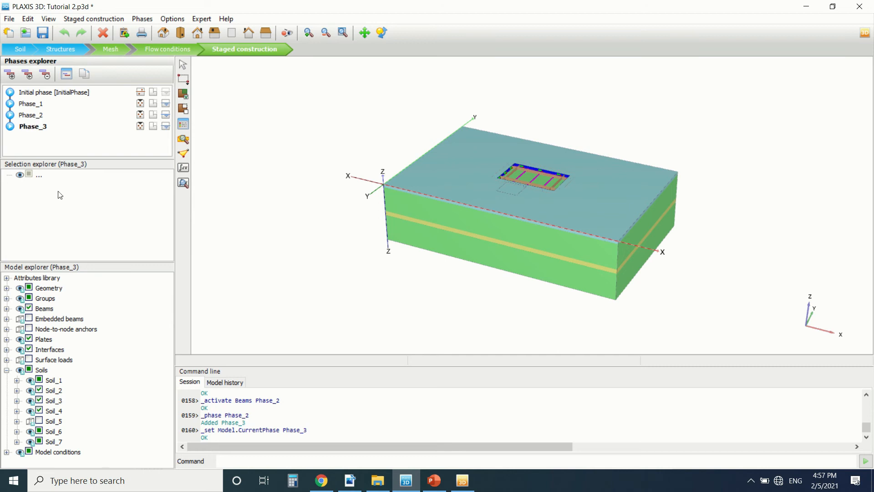
{"action": "left_click", "coordinate": [29, 329]}
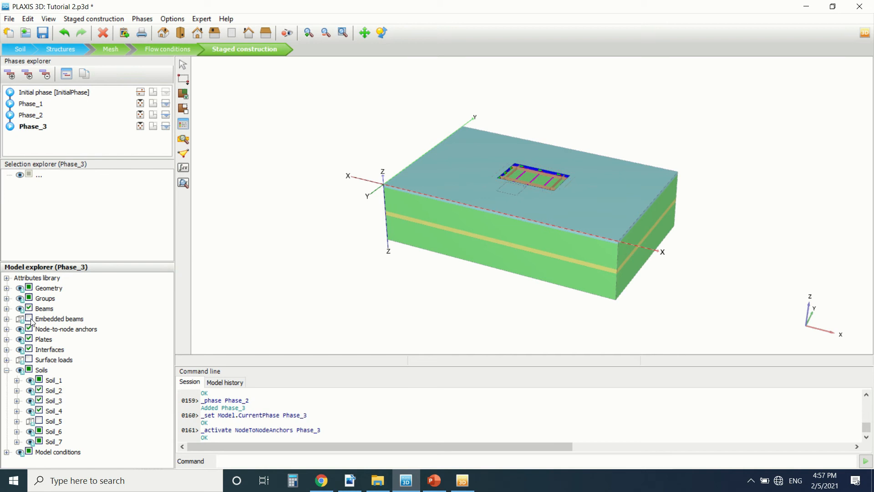
{"action": "left_click", "coordinate": [29, 318]}
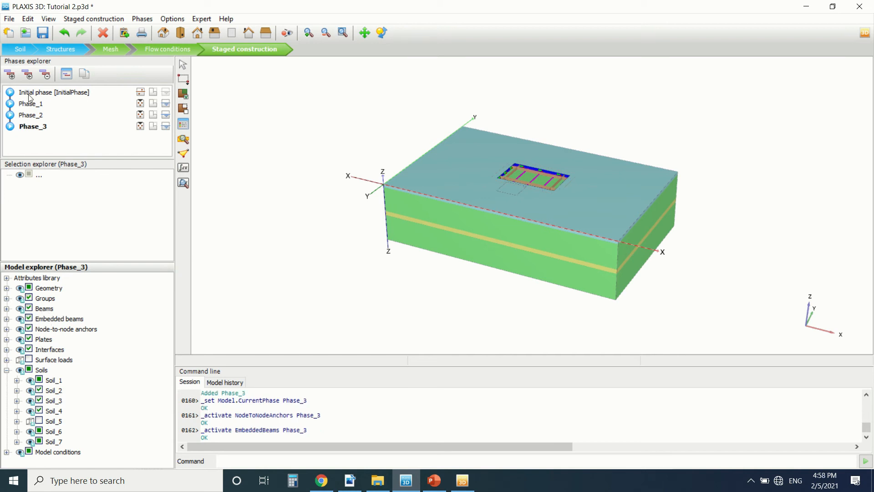
{"action": "left_click", "coordinate": [14, 77]}
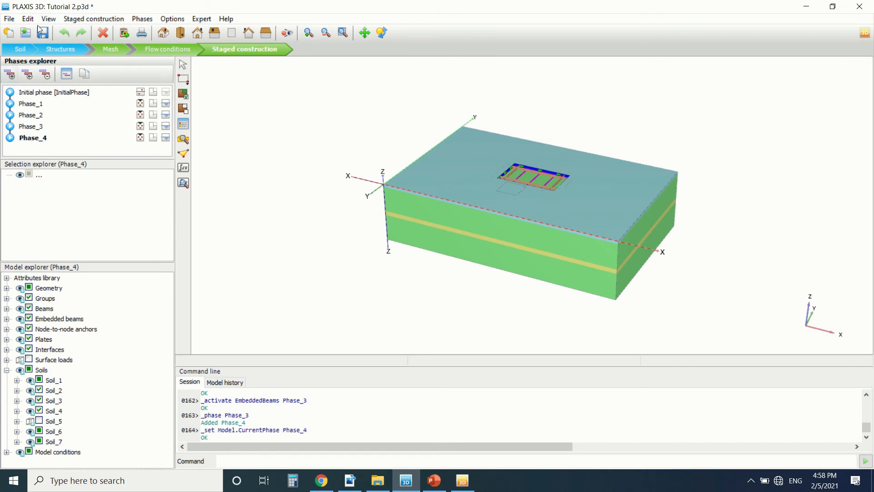
Enable prestress adjustment for all node-to-node anchors in Phase_3
{"action": "left_click", "coordinate": [38, 123]}
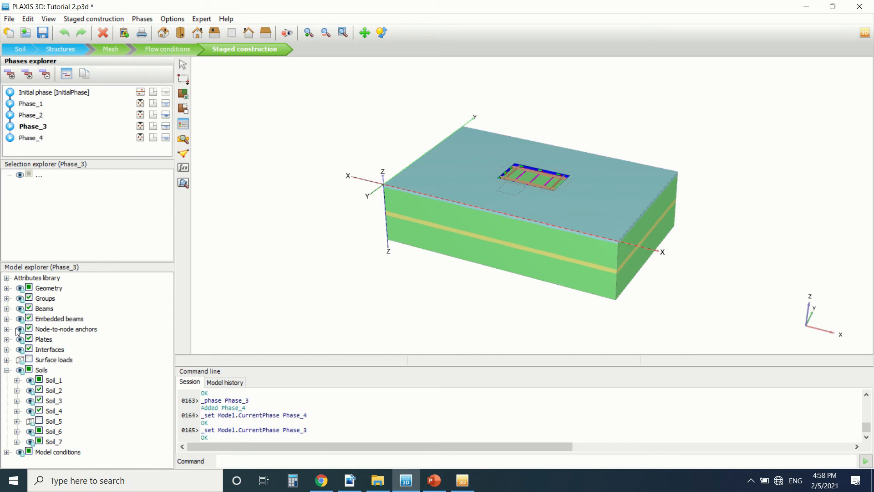
{"action": "left_click", "coordinate": [46, 330]}
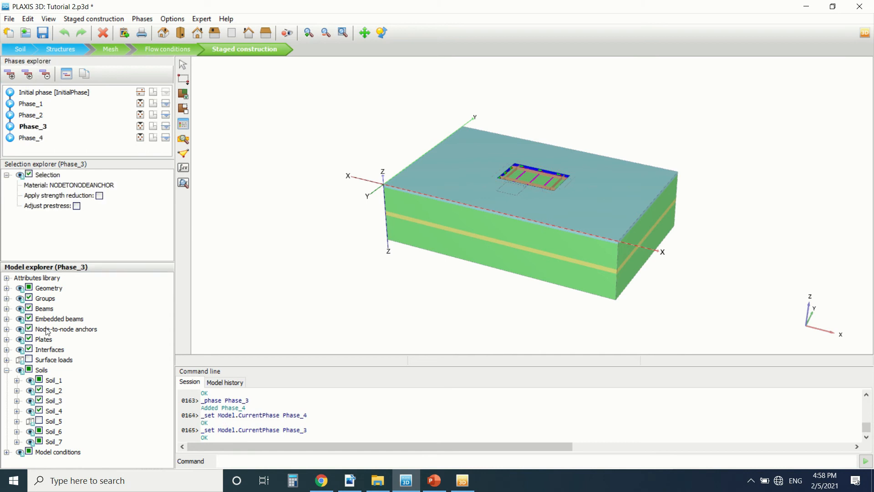
{"action": "left_click", "coordinate": [77, 206]}
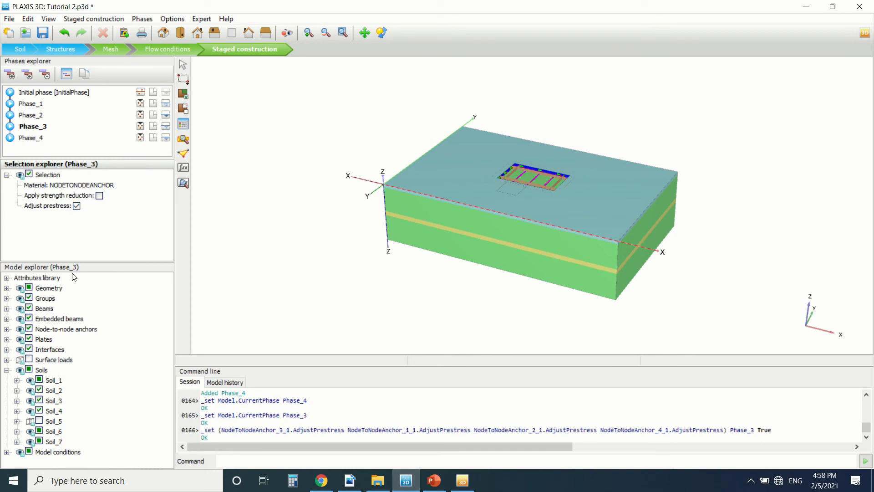
Select NodeToNodeAnchor_1 in Phase_3 and switch to the tutorial PDF in Acrobat Reader to check the anchor prestress instructions
{"action": "left_click", "coordinate": [7, 328]}
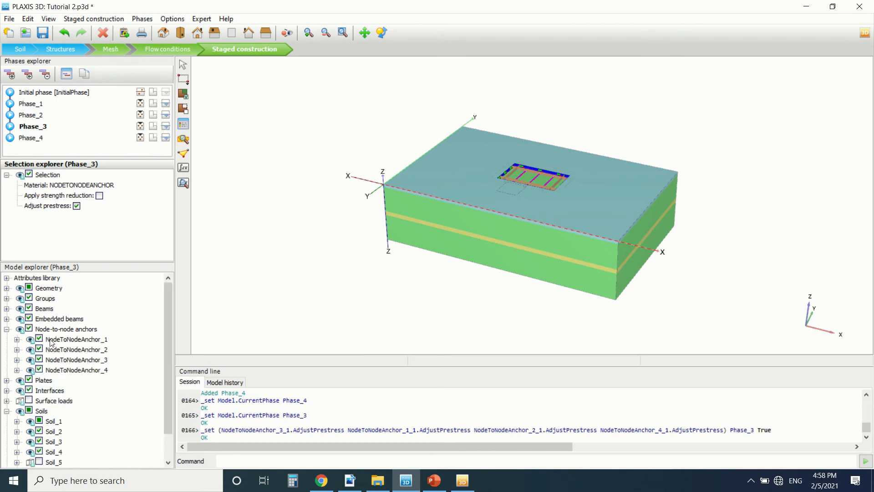
{"action": "left_click", "coordinate": [56, 338]}
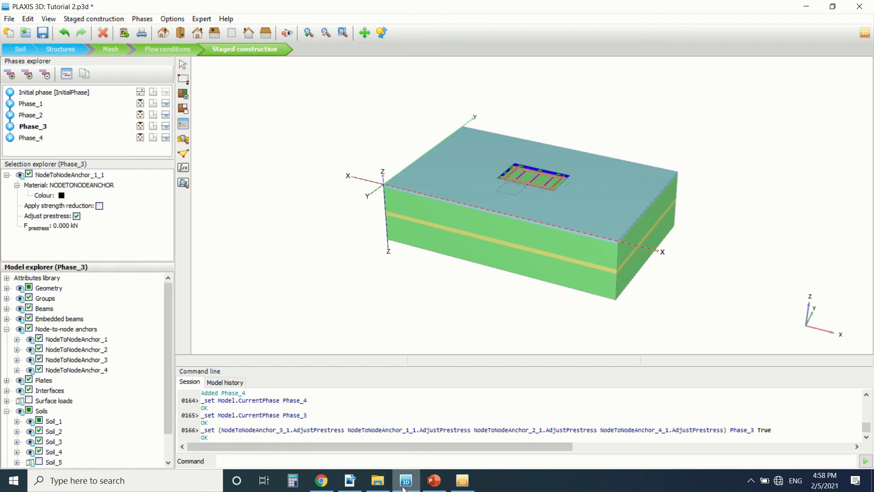
{"action": "left_click", "coordinate": [350, 481]}
{"action": "scroll", "coordinate": [363, 226], "scroll_direction": "down", "scroll_amount": 10}
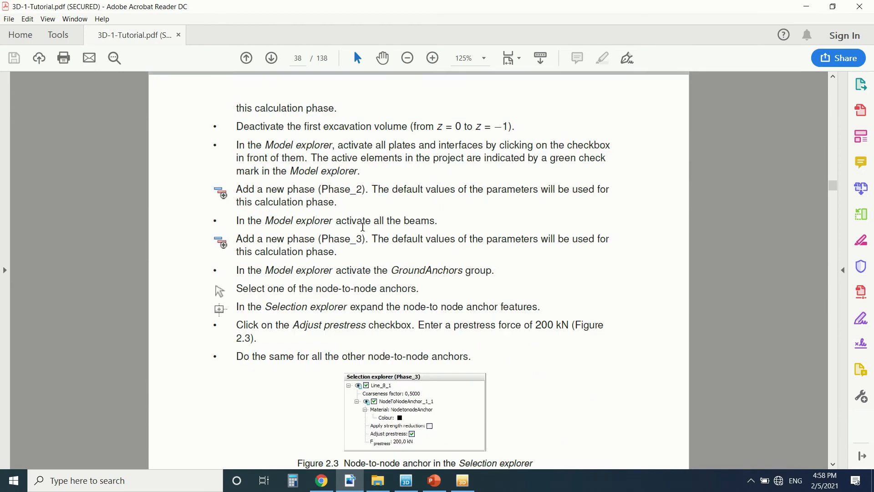
{"action": "scroll", "coordinate": [363, 226], "scroll_direction": "down", "scroll_amount": 5}
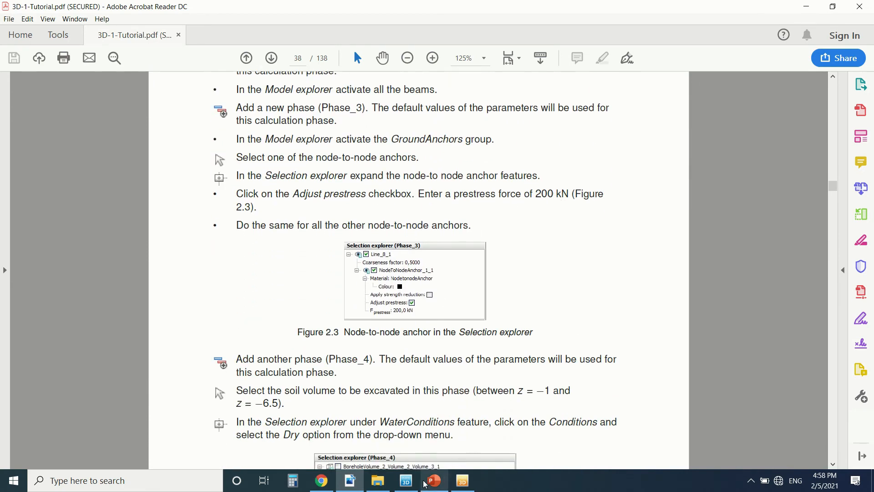
Switch to PLAXIS 3D Output and close the connectivity plot to return to the staged construction model in PLAXIS 3D
{"action": "left_click", "coordinate": [407, 480]}
{"action": "left_click", "coordinate": [469, 481]}
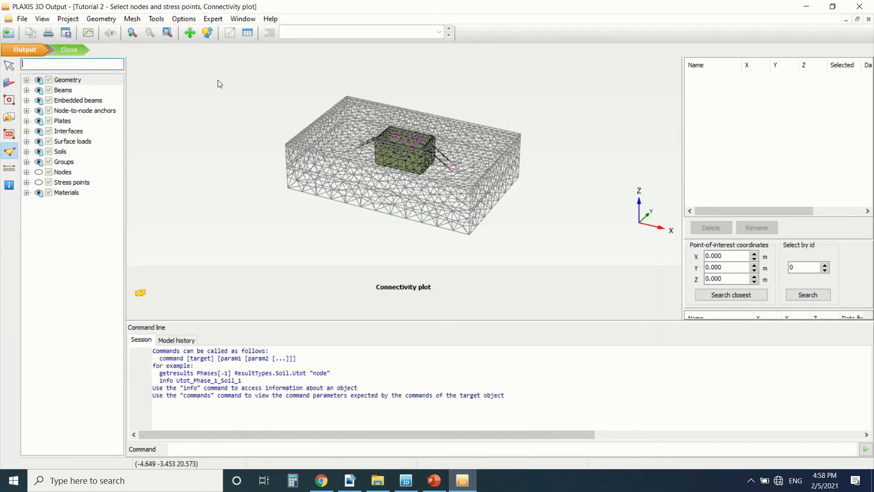
{"action": "left_click", "coordinate": [62, 50]}
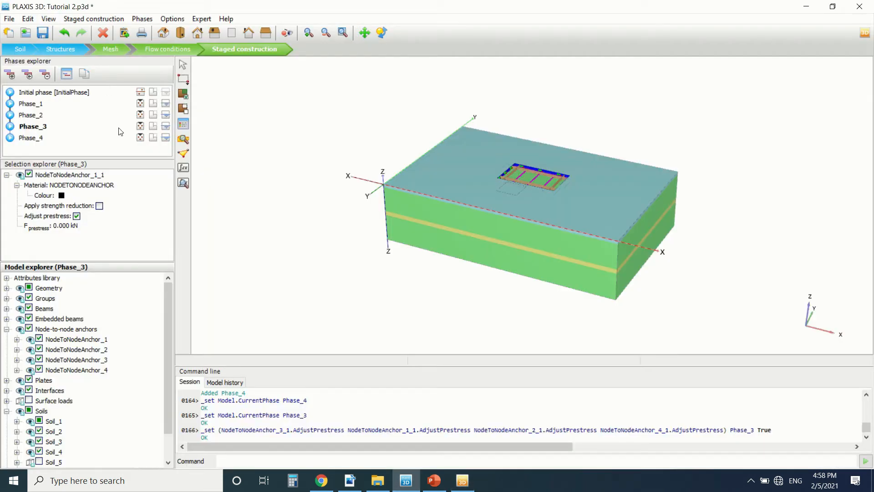
Set the prestress force of NodeToNodeAnchor_1 and NodeToNodeAnchor_2 to 200 kN in Phase_3
{"action": "left_click", "coordinate": [61, 226]}
{"action": "type", "text": "2"}
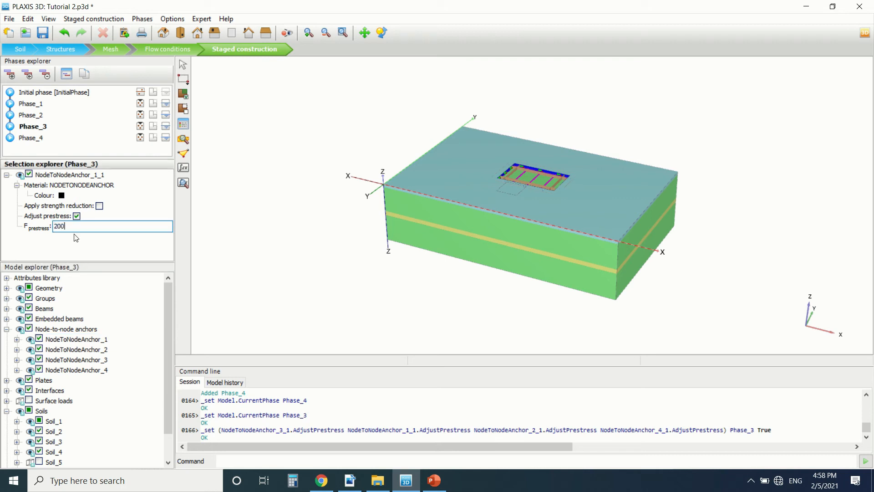
{"action": "type", "text": "00"}
{"action": "key", "text": "Return"}
{"action": "left_click", "coordinate": [77, 350]}
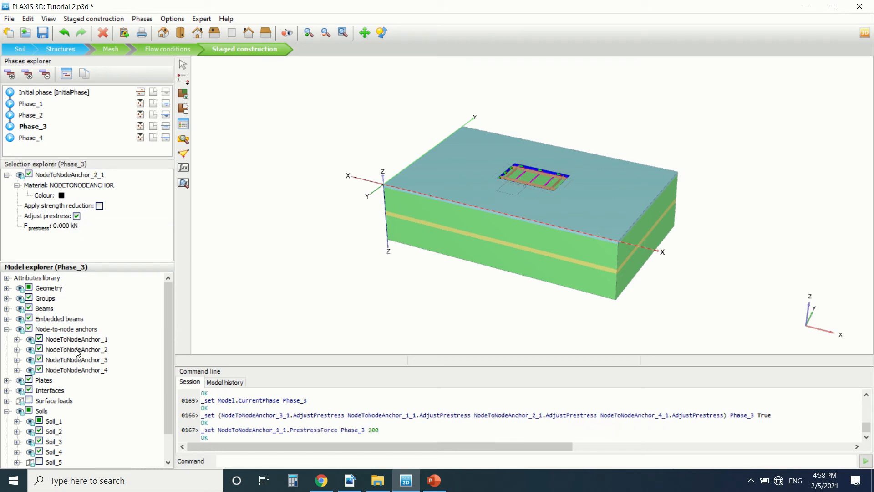
{"action": "left_click", "coordinate": [63, 227]}
{"action": "type", "text": "2"}
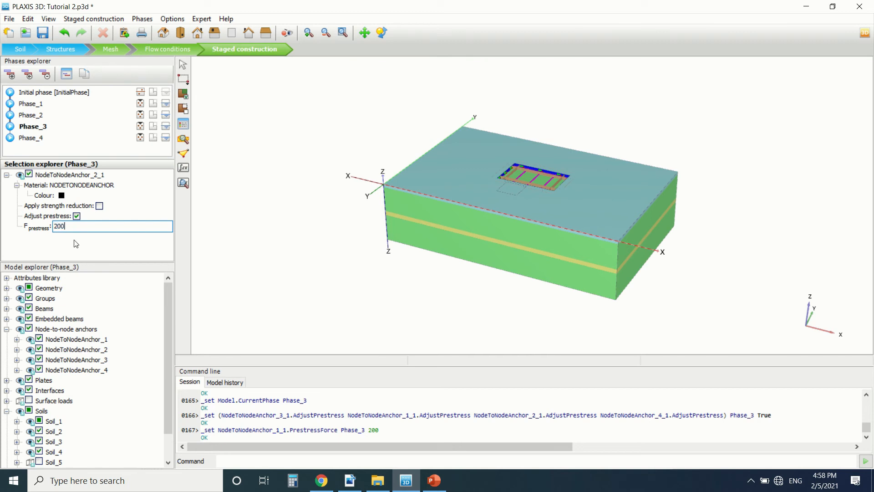
{"action": "type", "text": "00"}
{"action": "key", "text": "Return"}
Set the prestress force of NodeToNodeAnchor_3 and NodeToNodeAnchor_4 to 200 kN in Phase_3
{"action": "left_click", "coordinate": [77, 360]}
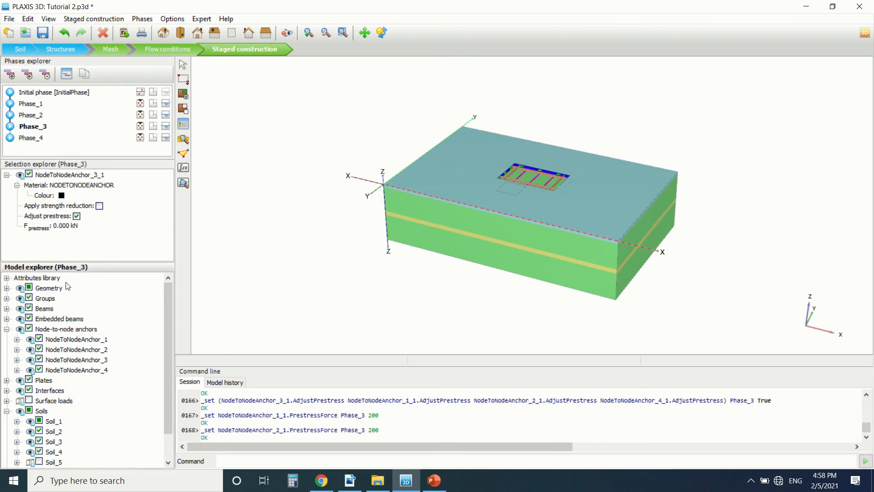
{"action": "left_click", "coordinate": [64, 226]}
{"action": "type", "text": "200"}
{"action": "key", "text": "Return"}
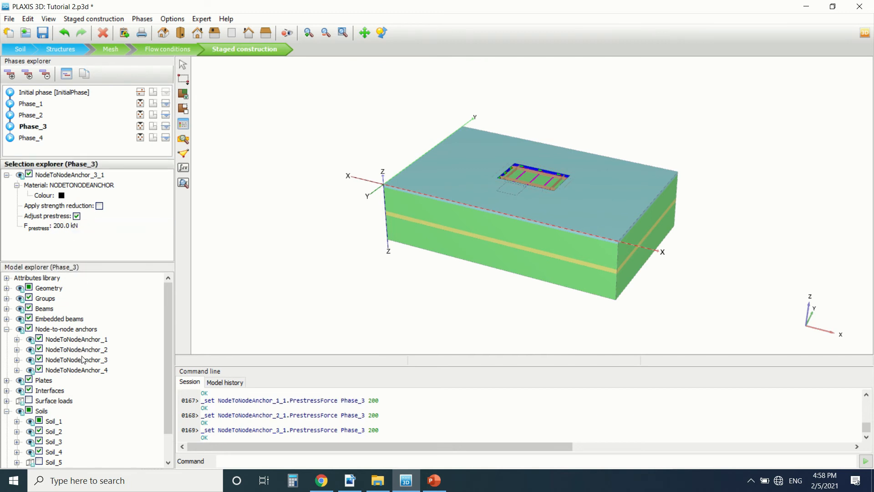
{"action": "left_click", "coordinate": [76, 370]}
{"action": "left_click", "coordinate": [64, 226]}
{"action": "type", "text": "200"}
{"action": "key", "text": "Return"}
{"action": "left_click", "coordinate": [77, 350]}
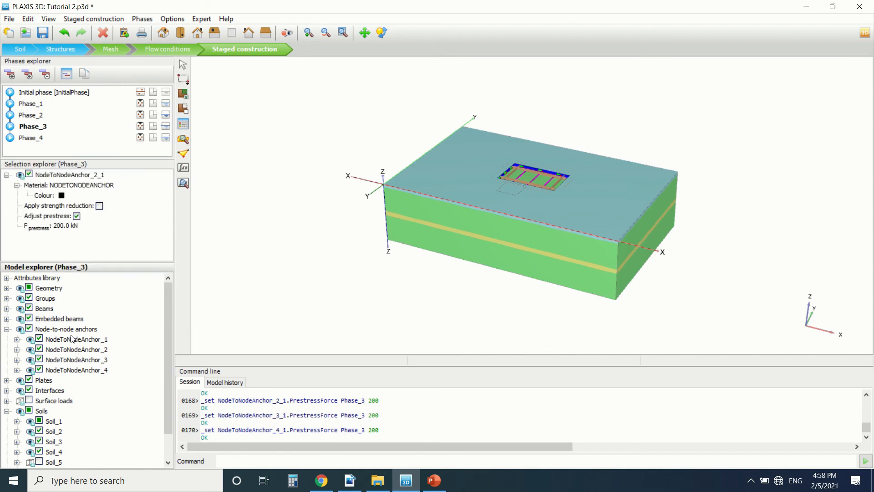
In Phase_4, deactivate the second excavation volume, Soil_6, and inspect the deepened pit from above
{"action": "left_click", "coordinate": [39, 138]}
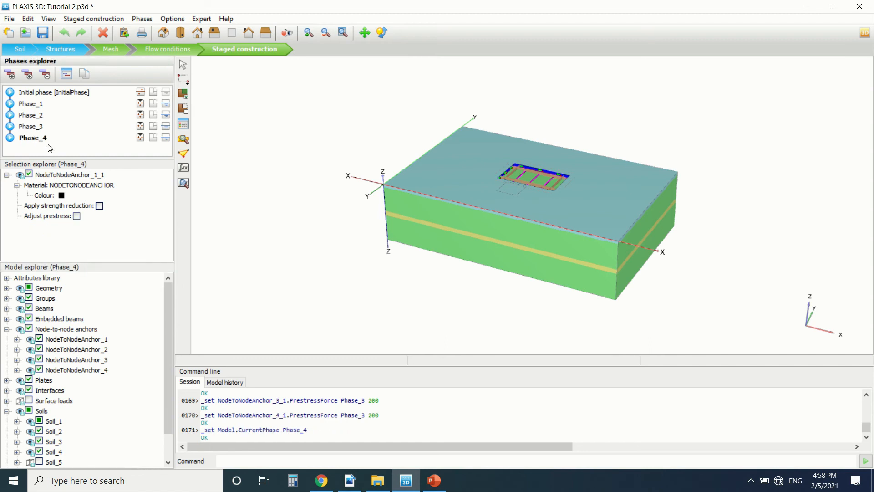
{"action": "scroll", "coordinate": [47, 383], "scroll_direction": "down", "scroll_amount": 1}
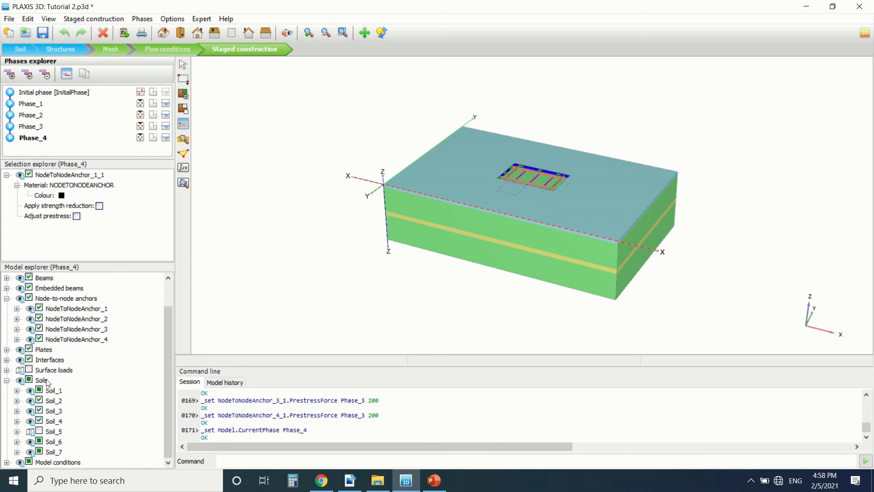
{"action": "left_click", "coordinate": [40, 440]}
{"action": "left_click", "coordinate": [365, 34]}
{"action": "left_click_drag", "start_coordinate": [579, 125], "coordinate": [554, 162]}
{"action": "left_click", "coordinate": [381, 34]}
{"action": "left_click_drag", "start_coordinate": [571, 117], "coordinate": [559, 195]}
{"action": "scroll", "coordinate": [517, 206], "scroll_direction": "up", "scroll_amount": 4}
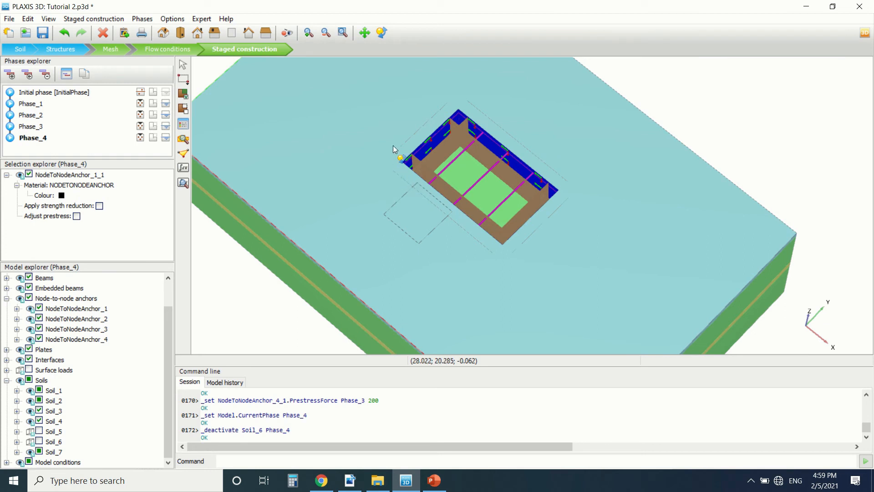
Add a fifth phase following Phase_4, activate all surface loads in it, and select them to show their properties
{"action": "left_click", "coordinate": [11, 74]}
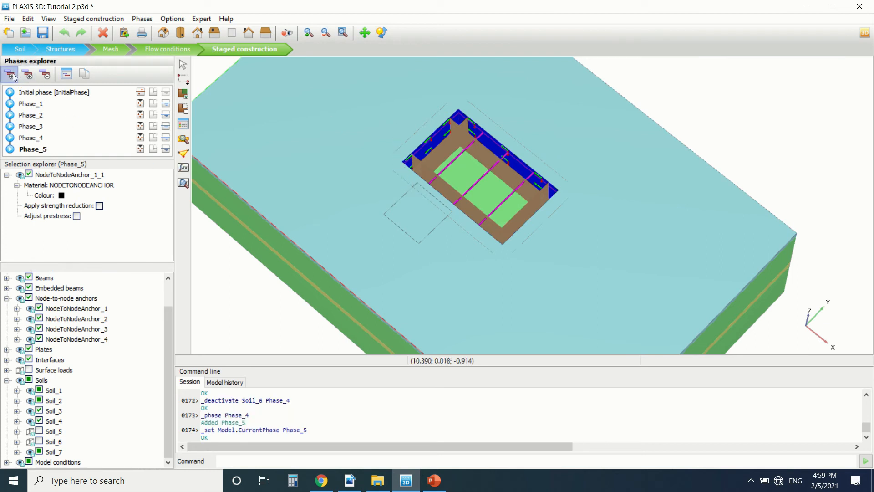
{"action": "left_click", "coordinate": [29, 369]}
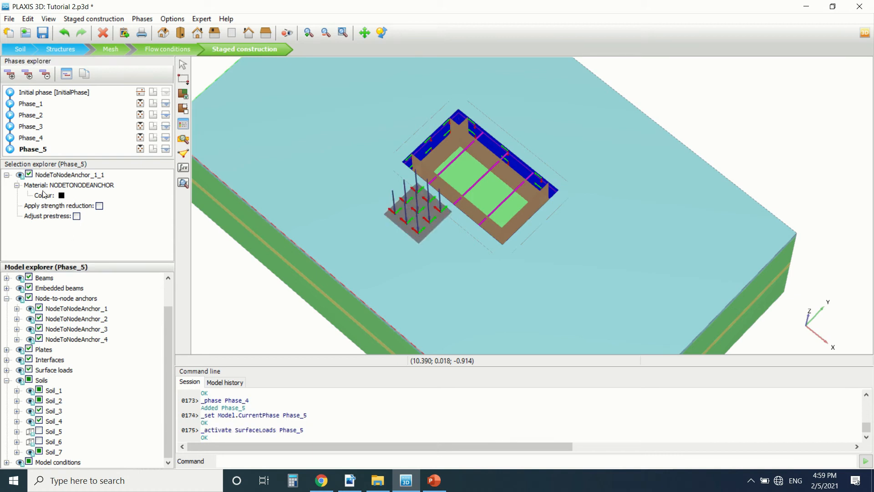
{"action": "left_click", "coordinate": [63, 370]}
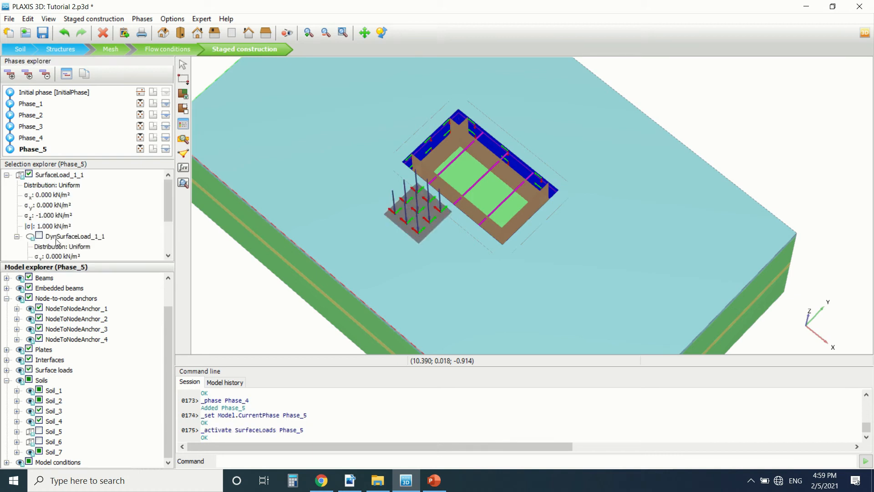
Switch to the tutorial PDF in Acrobat Reader and read the instructions for Phase_4 water conditions and the calculation preview
{"action": "left_click", "coordinate": [350, 480]}
{"action": "scroll", "coordinate": [402, 201], "scroll_direction": "down", "scroll_amount": 8}
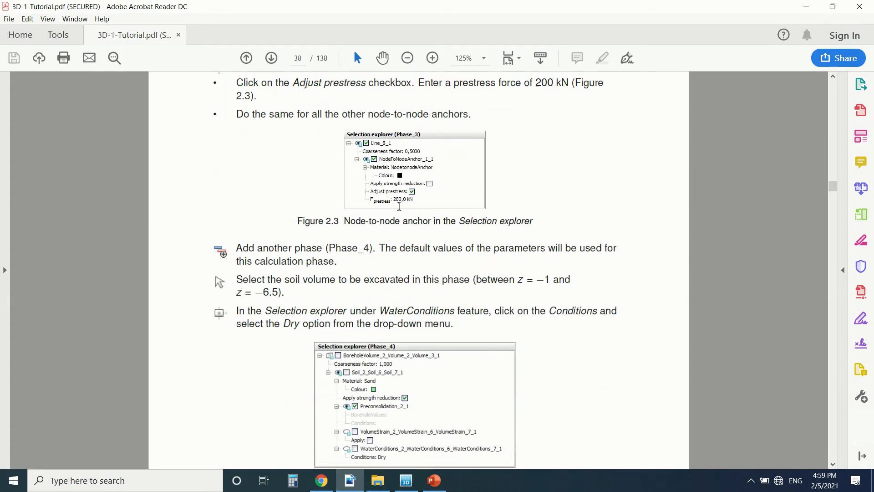
{"action": "scroll", "coordinate": [403, 201], "scroll_direction": "down", "scroll_amount": 1}
{"action": "scroll", "coordinate": [407, 194], "scroll_direction": "down", "scroll_amount": 15}
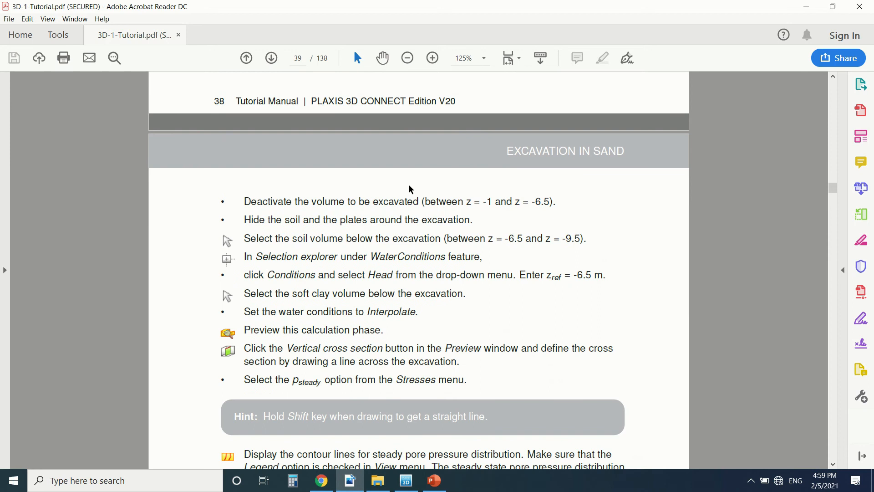
{"action": "scroll", "coordinate": [410, 189], "scroll_direction": "down", "scroll_amount": 13}
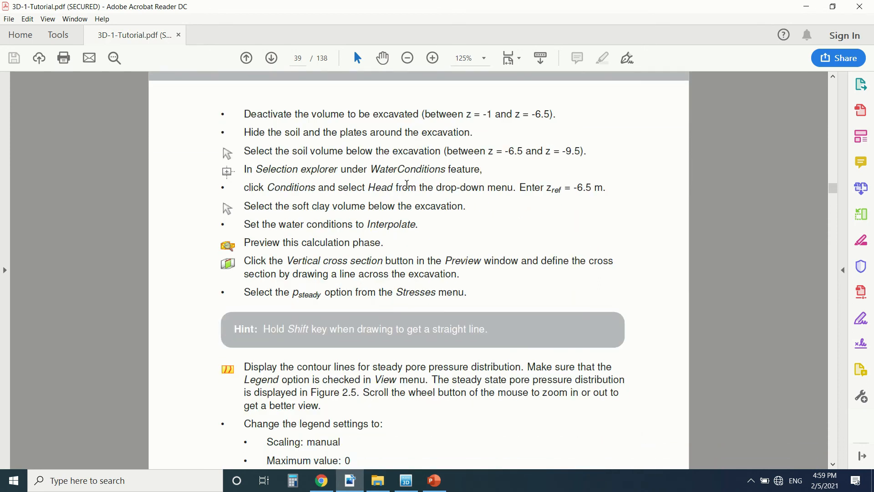
{"action": "scroll", "coordinate": [404, 184], "scroll_direction": "up", "scroll_amount": 20}
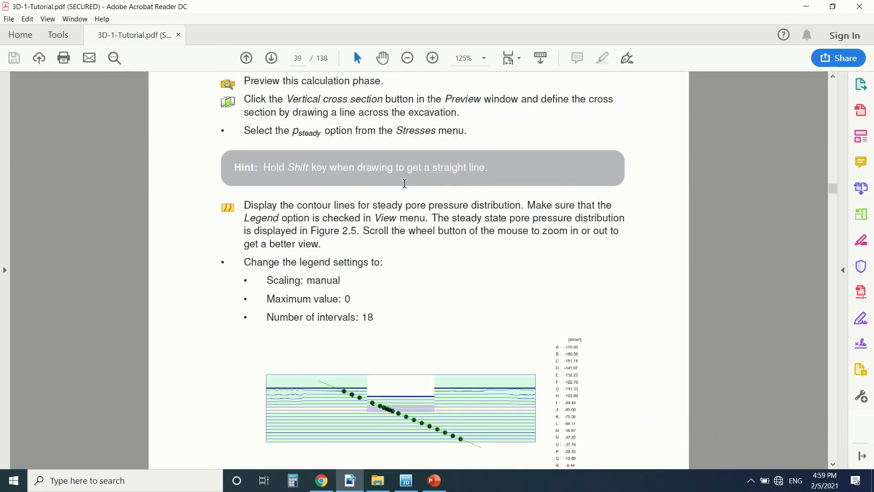
Return to PLAXIS 3D, calculate all phases without selecting curve points, and open the calculation results of Phase_5
{"action": "left_click", "coordinate": [408, 486]}
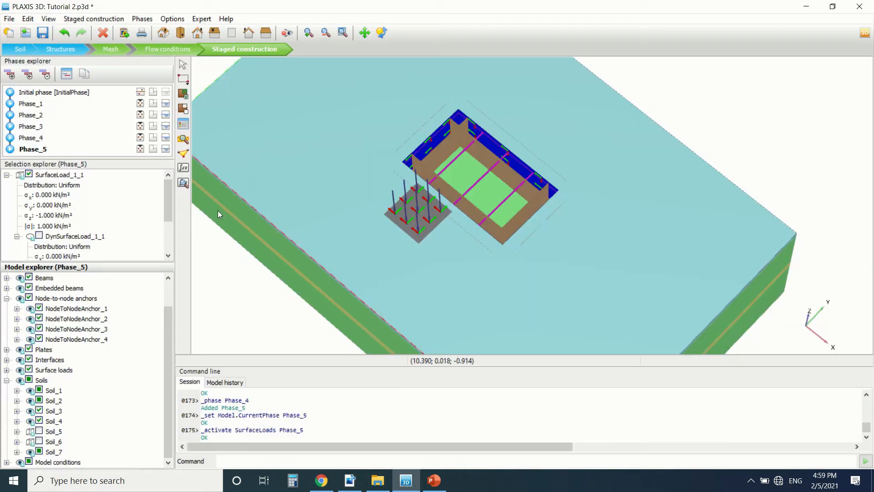
{"action": "left_click", "coordinate": [184, 168]}
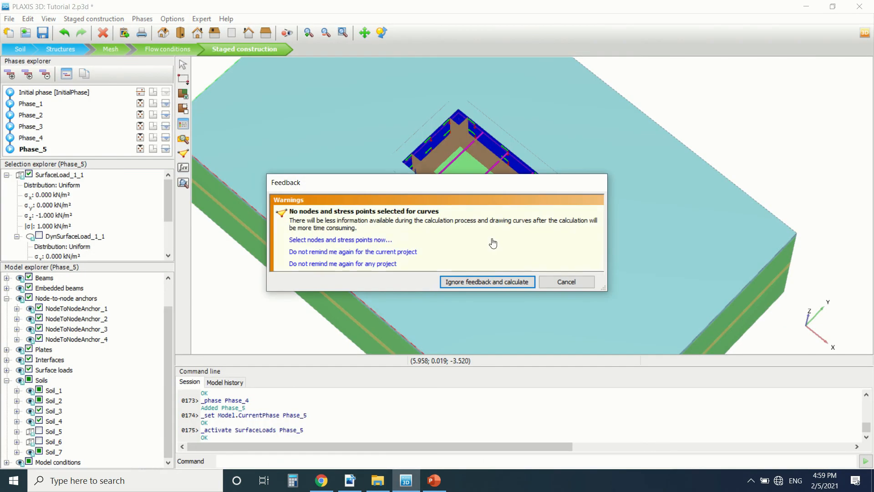
{"action": "left_click", "coordinate": [495, 283]}
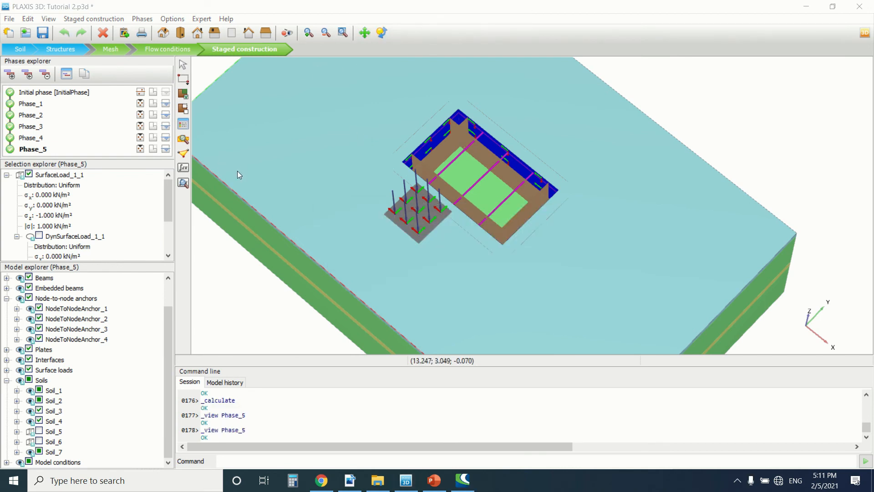
{"action": "left_click", "coordinate": [183, 183]}
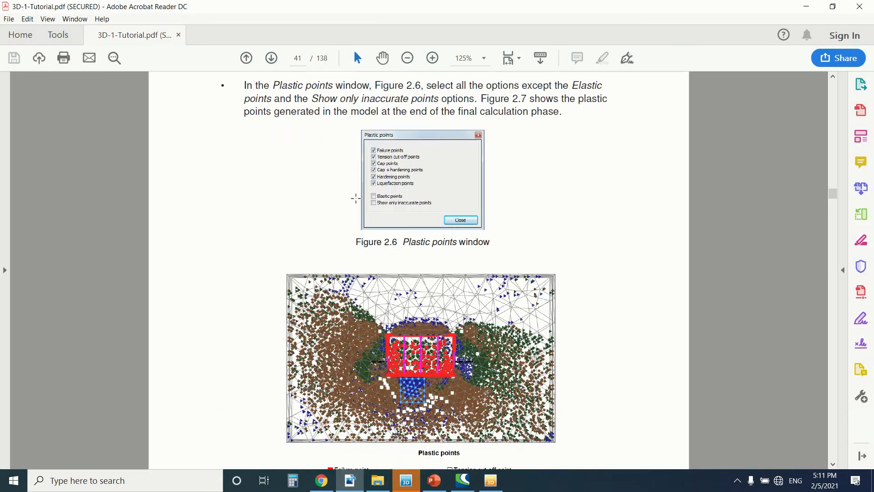
Read the tutorial PDF's sections on viewing results, defining points for curves and the Phase_4 pore pressure cross section
{"action": "scroll", "coordinate": [356, 192], "scroll_direction": "up", "scroll_amount": 5}
{"action": "scroll", "coordinate": [356, 193], "scroll_direction": "up", "scroll_amount": 8}
{"action": "scroll", "coordinate": [355, 191], "scroll_direction": "down", "scroll_amount": 5}
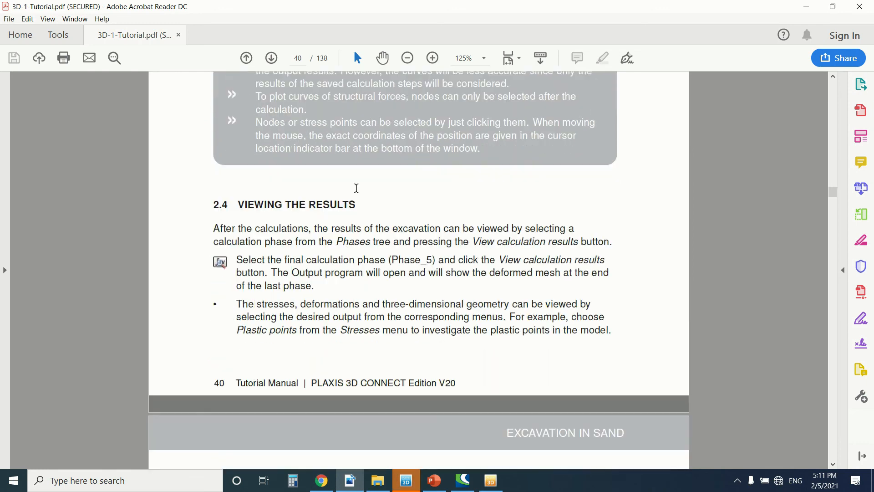
{"action": "scroll", "coordinate": [353, 195], "scroll_direction": "down", "scroll_amount": 4}
{"action": "scroll", "coordinate": [348, 164], "scroll_direction": "up", "scroll_amount": 8}
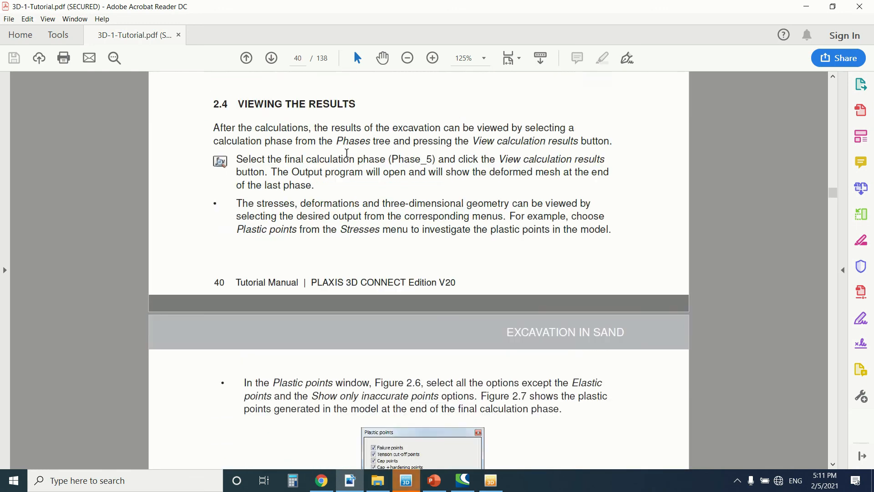
{"action": "scroll", "coordinate": [347, 152], "scroll_direction": "up", "scroll_amount": 8}
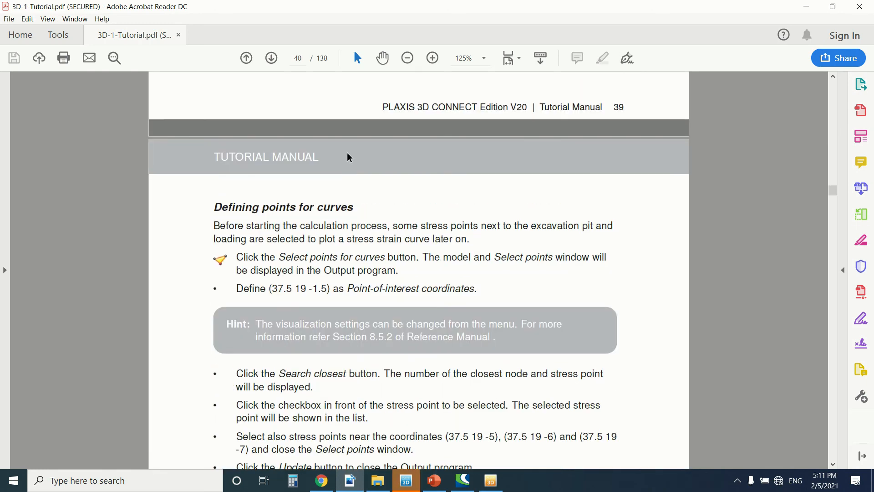
{"action": "scroll", "coordinate": [347, 152], "scroll_direction": "up", "scroll_amount": 20}
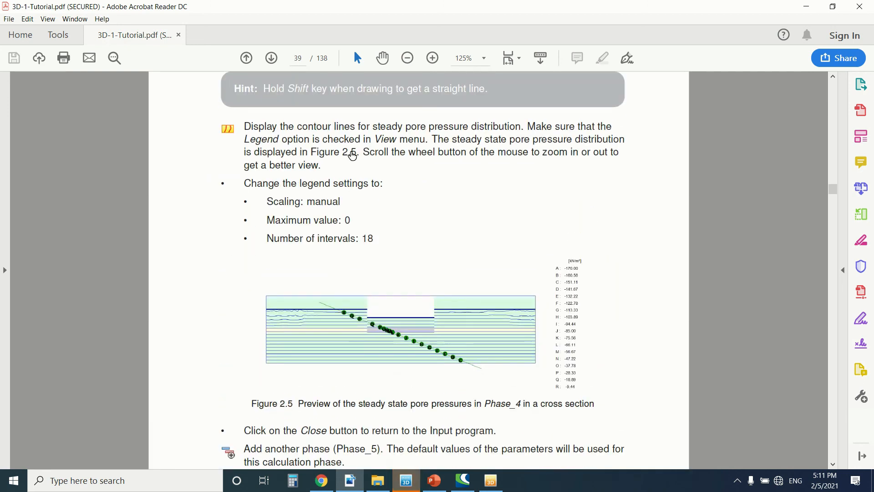
{"action": "scroll", "coordinate": [331, 145], "scroll_direction": "down", "scroll_amount": 5}
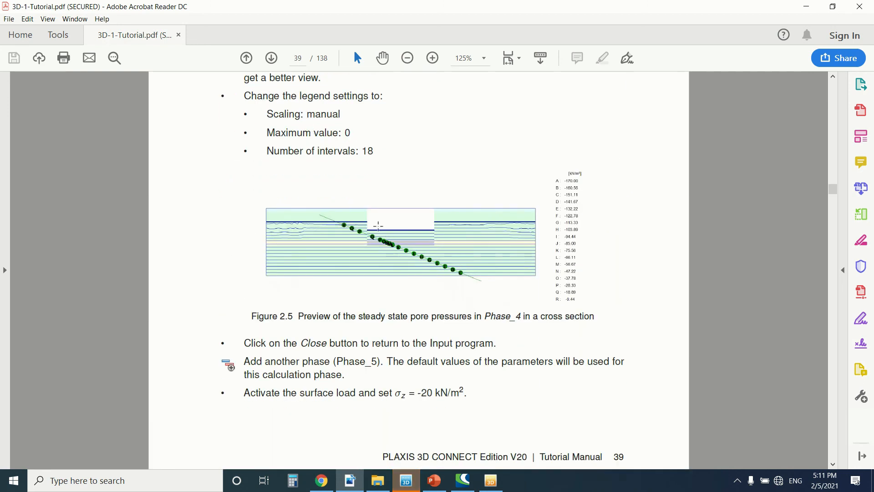
{"action": "left_click", "coordinate": [807, 6]}
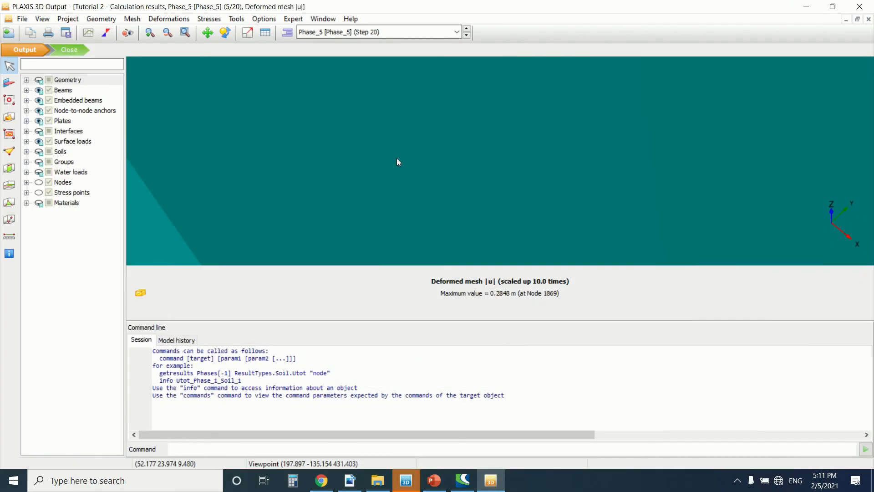
Start a vertical cross section through the Phase_5 deformed mesh with its first point at X 29 m, Y 25 m
{"action": "scroll", "coordinate": [367, 161], "scroll_direction": "down", "scroll_amount": 6}
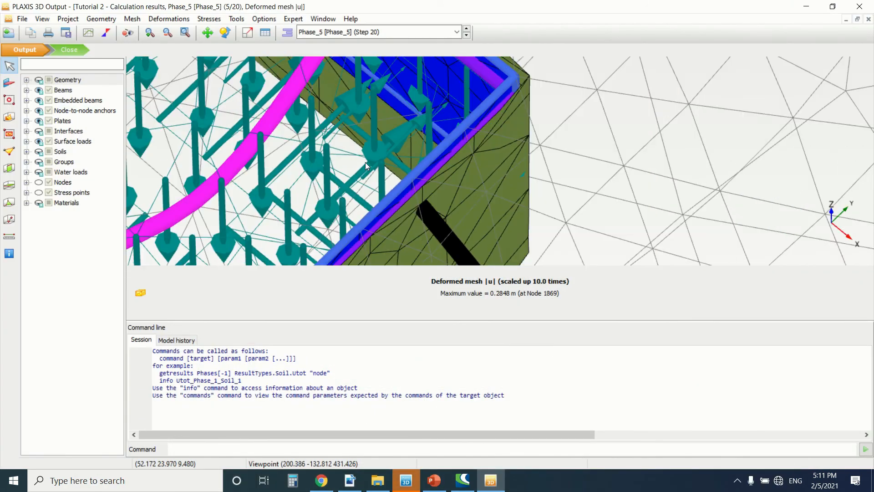
{"action": "scroll", "coordinate": [442, 157], "scroll_direction": "down", "scroll_amount": 5}
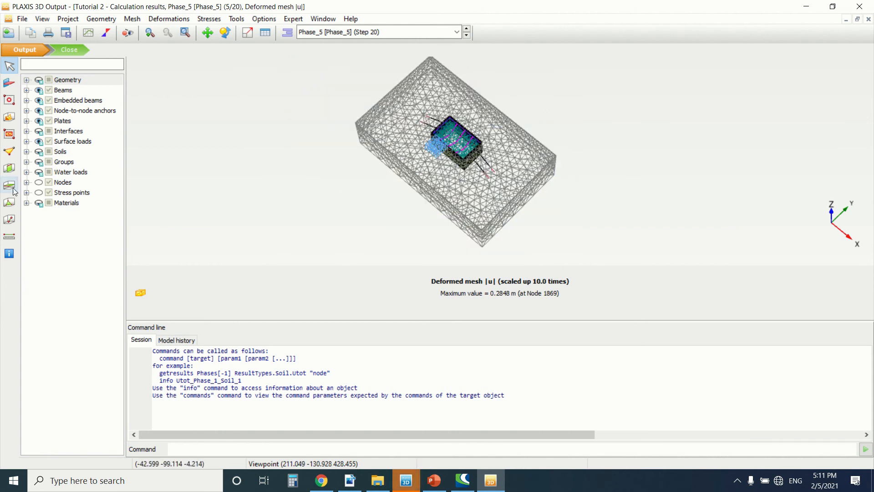
{"action": "left_click", "coordinate": [8, 170]}
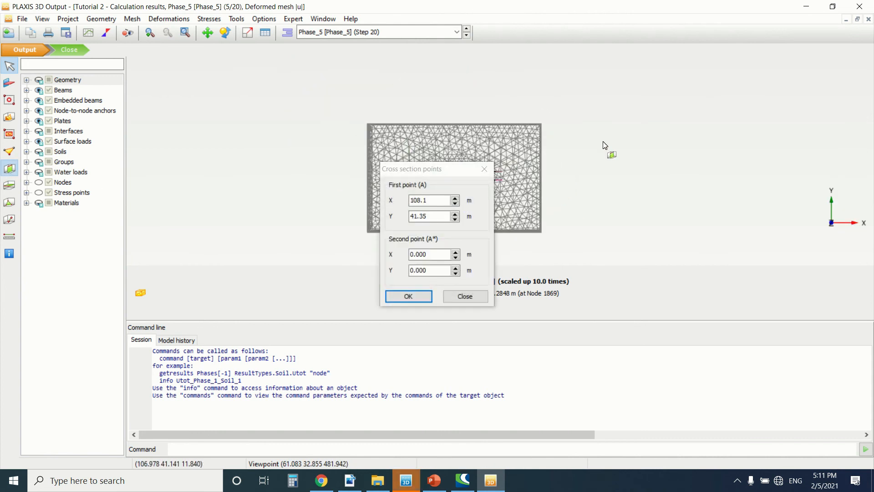
{"action": "scroll", "coordinate": [504, 170], "scroll_direction": "up", "scroll_amount": 5}
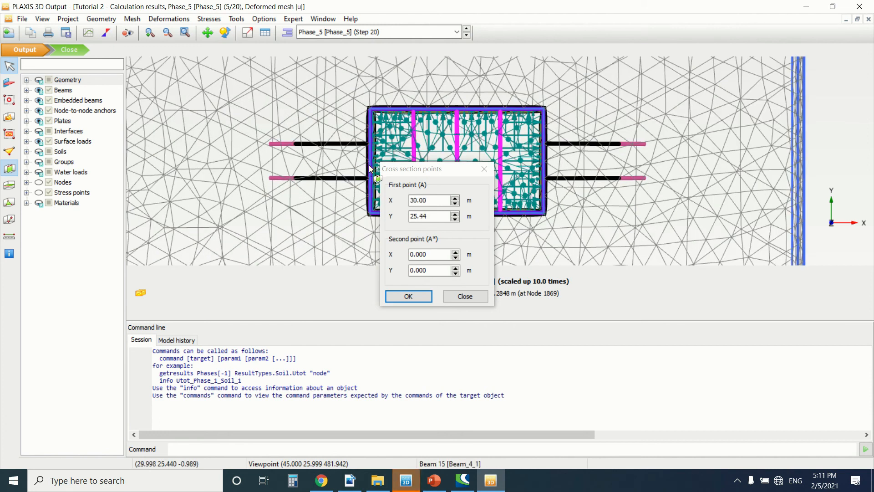
{"action": "double_click", "coordinate": [439, 200]}
{"action": "type", "text": "2"}
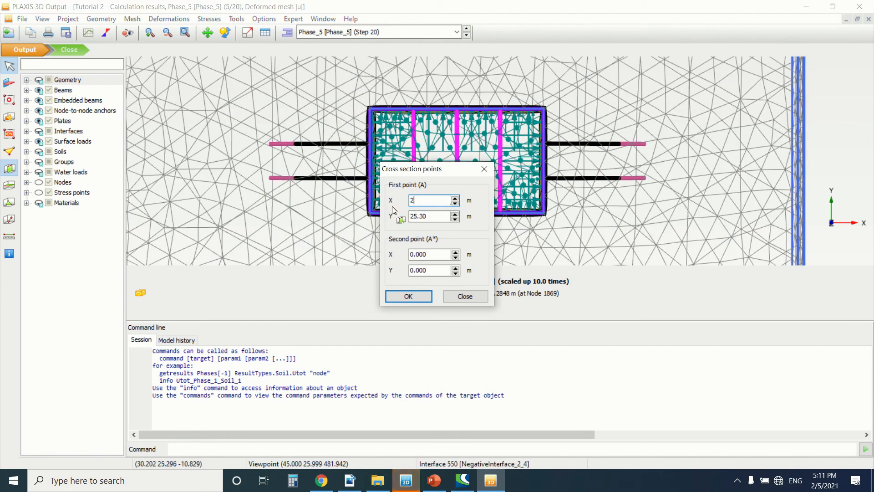
{"action": "type", "text": "9.00"}
{"action": "double_click", "coordinate": [428, 218]}
{"action": "type", "text": "25"}
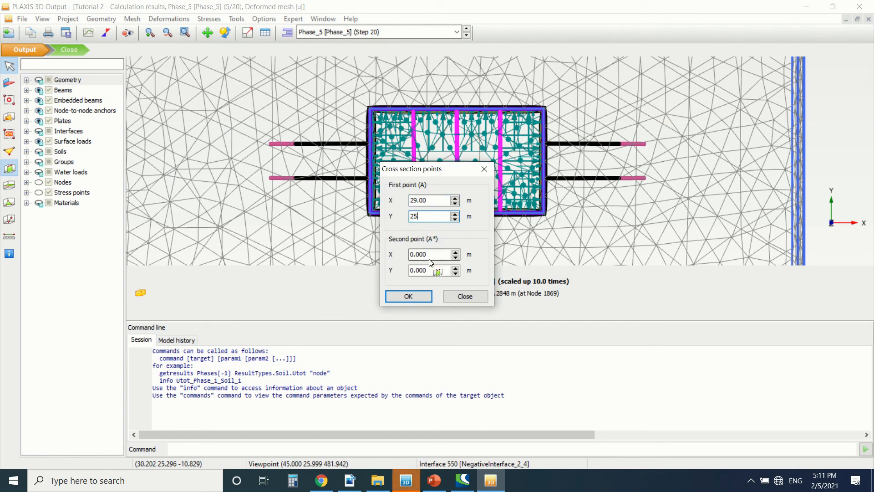
Set the cross section's second point to X 30 m, Y 25 m and generate the section
{"action": "left_click_drag", "start_coordinate": [437, 268], "coordinate": [402, 255]}
{"action": "type", "text": "25"}
{"action": "type", "text": "2"}
{"action": "key", "text": "BackSpace"}
{"action": "type", "text": "30"}
{"action": "left_click", "coordinate": [408, 297]}
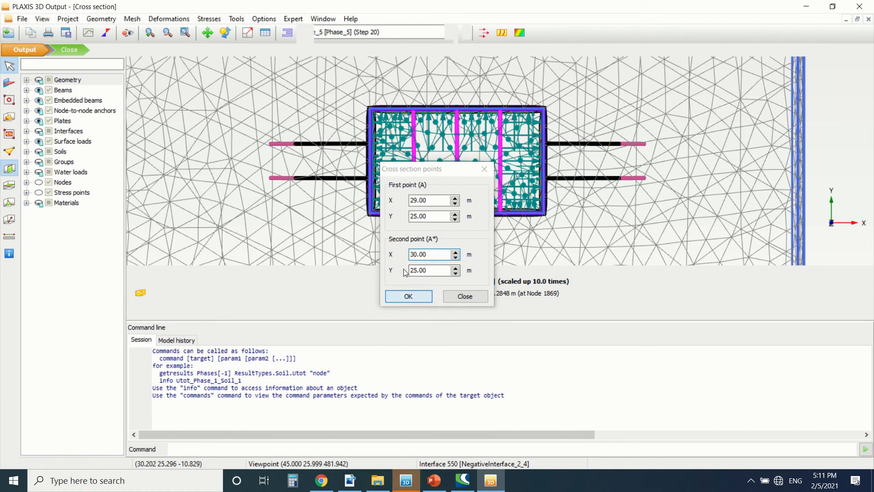
Check the tutorial PDF's Phase_4 steady state pore pressure preview in Acrobat Reader and return to the PLAXIS 3D cross section results
{"action": "scroll", "coordinate": [463, 168], "scroll_direction": "up", "scroll_amount": 5}
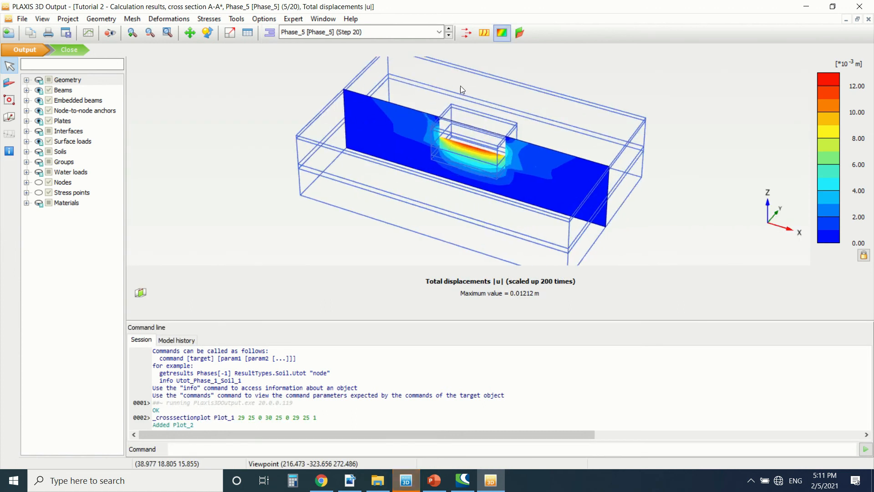
{"action": "left_click", "coordinate": [212, 19]}
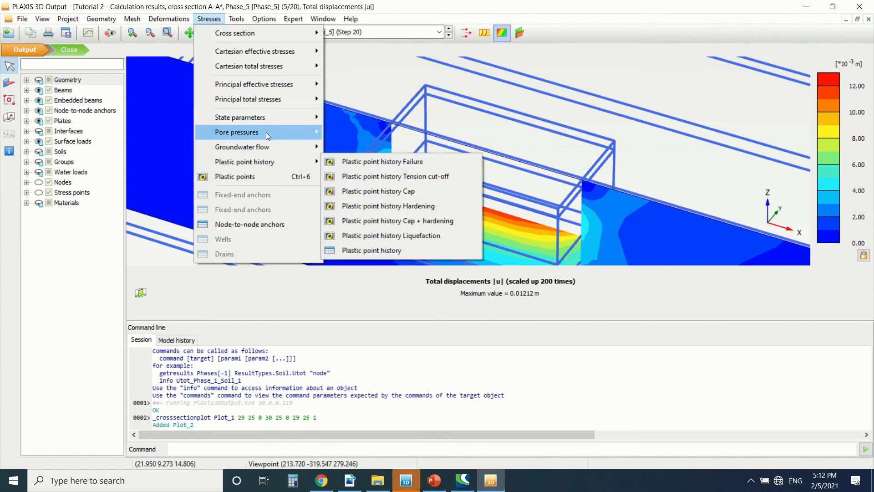
{"action": "mouse_move", "coordinate": [286, 129]}
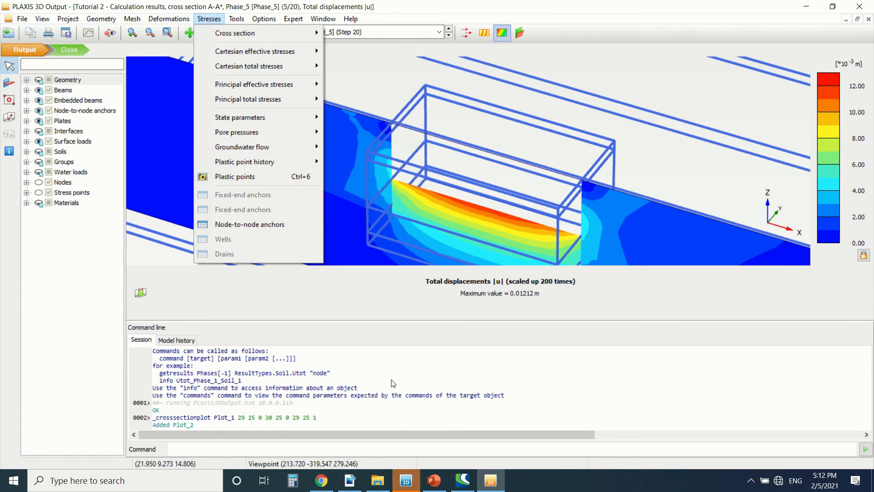
{"action": "left_click", "coordinate": [350, 480]}
{"action": "scroll", "coordinate": [387, 301], "scroll_direction": "down", "scroll_amount": 1}
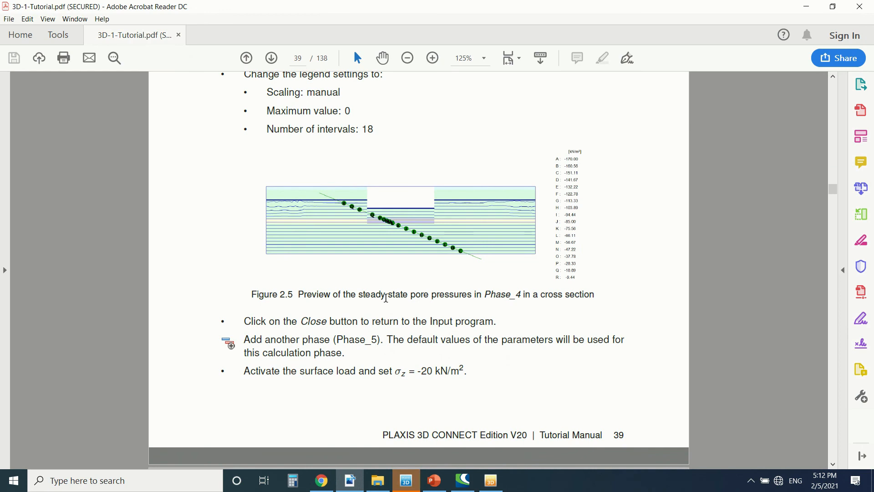
{"action": "left_click", "coordinate": [501, 487]}
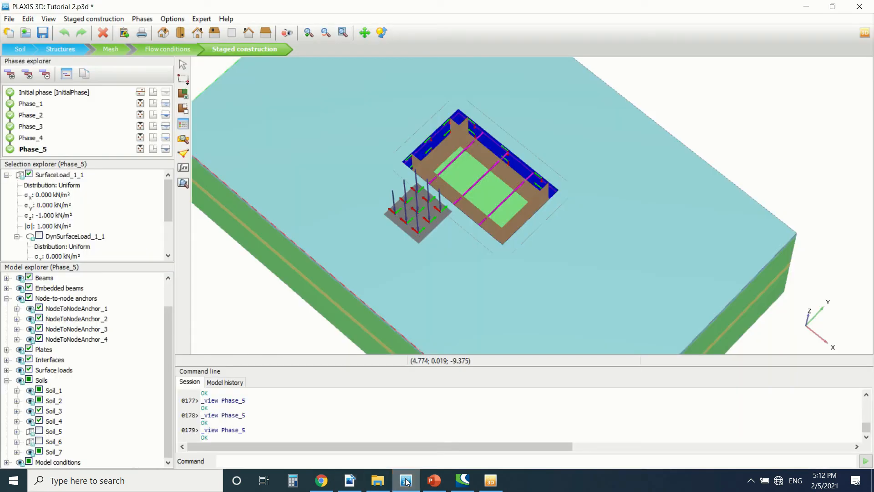
{"action": "left_click", "coordinate": [501, 486]}
Display the steady state pore pressures p_steady in the cross section as contour lines
{"action": "left_click", "coordinate": [209, 19]}
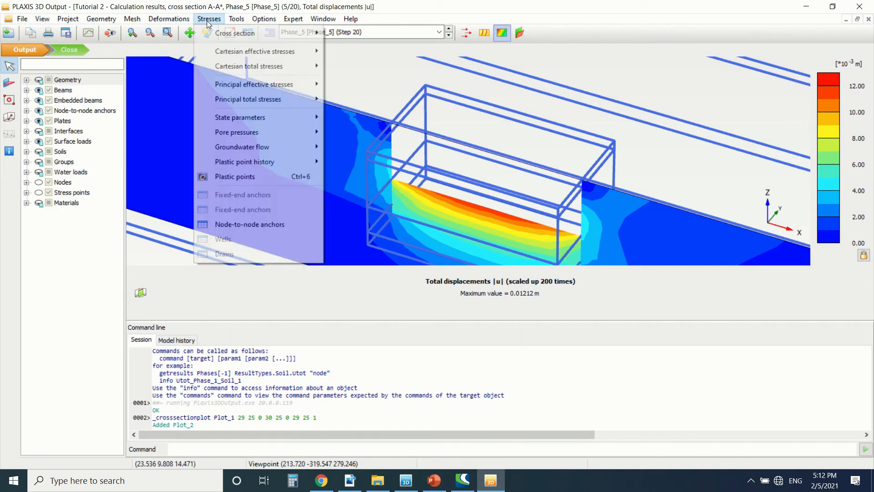
{"action": "mouse_move", "coordinate": [262, 136]}
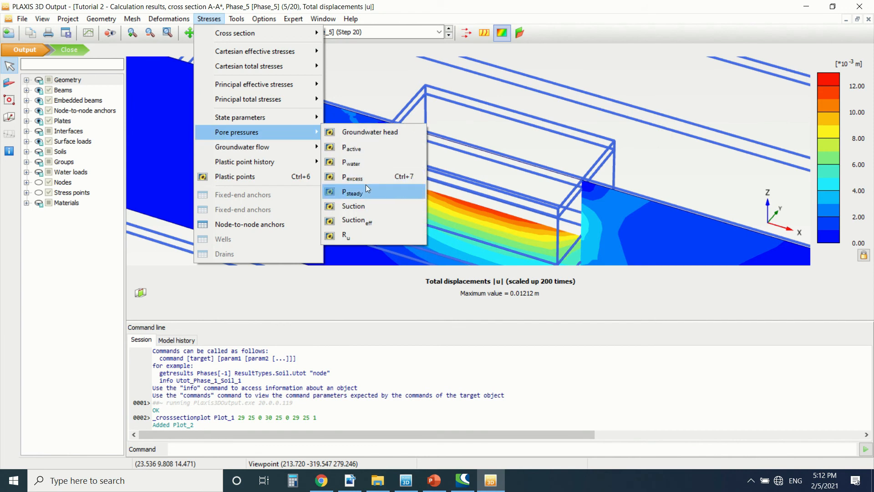
{"action": "left_click", "coordinate": [366, 188]}
{"action": "left_click", "coordinate": [489, 32]}
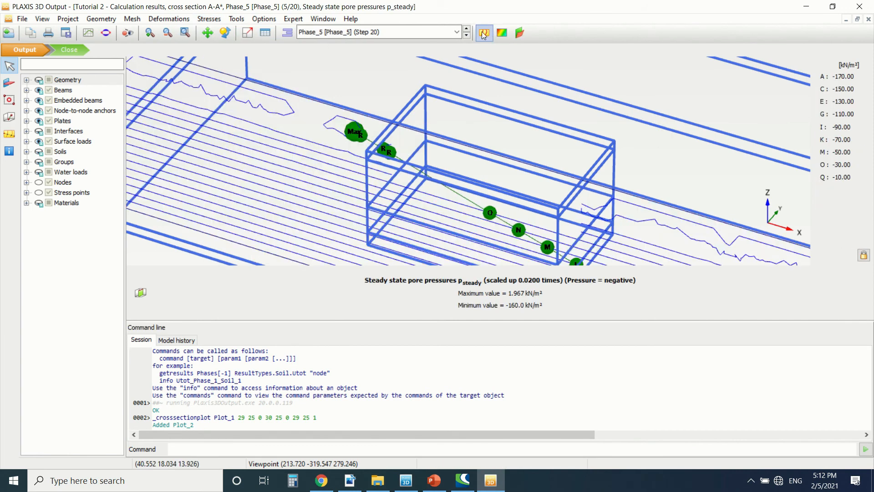
{"action": "scroll", "coordinate": [410, 88], "scroll_direction": "down", "scroll_amount": 6}
{"action": "scroll", "coordinate": [483, 150], "scroll_direction": "up", "scroll_amount": 5}
{"action": "scroll", "coordinate": [433, 87], "scroll_direction": "up", "scroll_amount": 2}
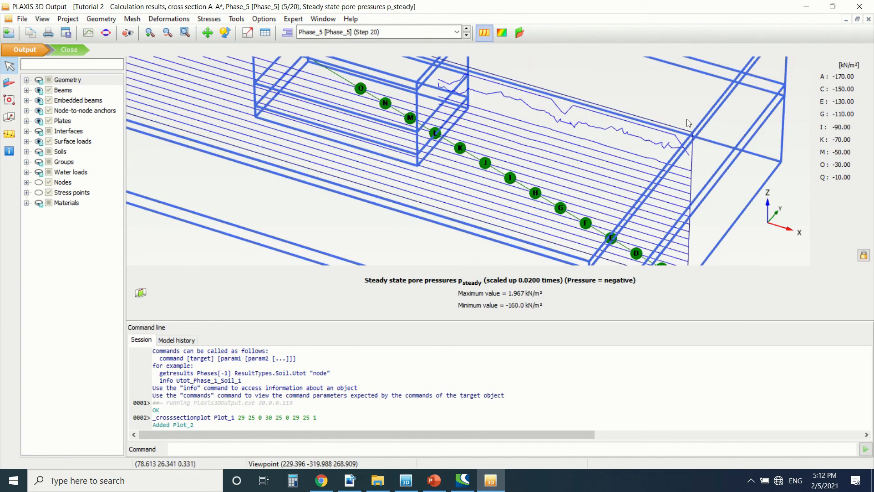
Set the contour legend to manual scaling with maximum value 0 and 18 intervals, checking the values against the tutorial PDF
{"action": "double_click", "coordinate": [846, 105]}
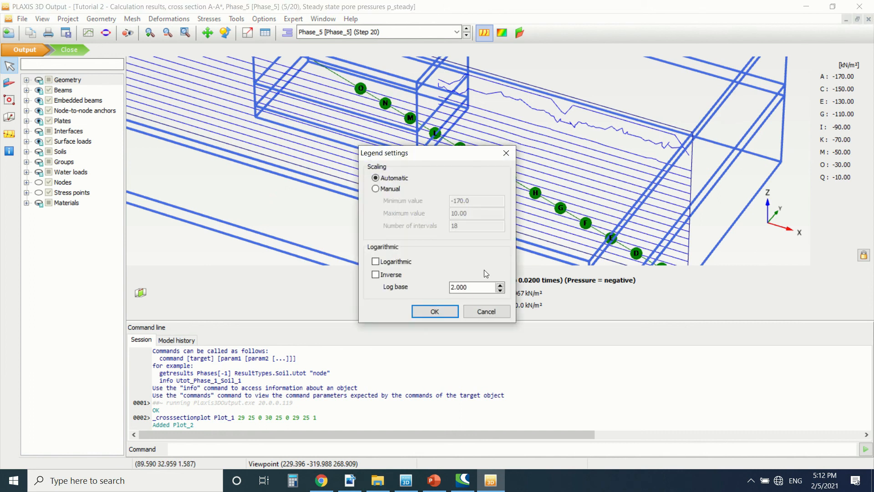
{"action": "left_click", "coordinate": [386, 189]}
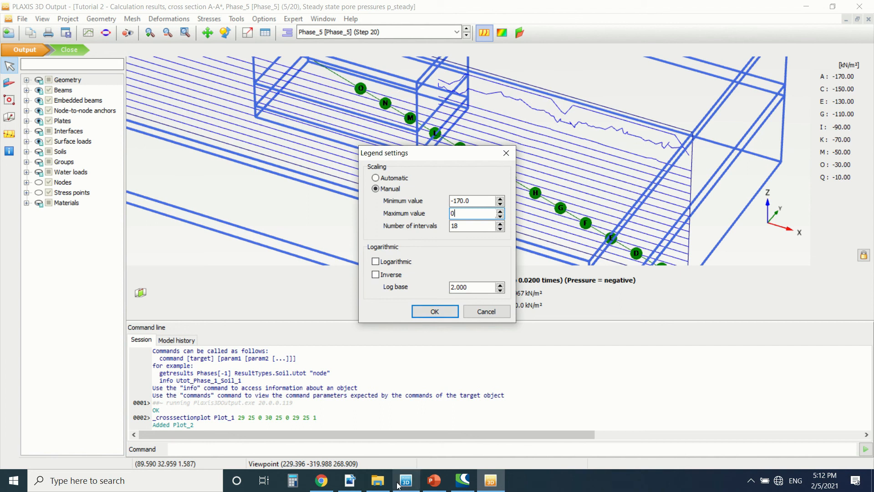
{"action": "left_click", "coordinate": [350, 480]}
{"action": "scroll", "coordinate": [332, 253], "scroll_direction": "up", "scroll_amount": 4}
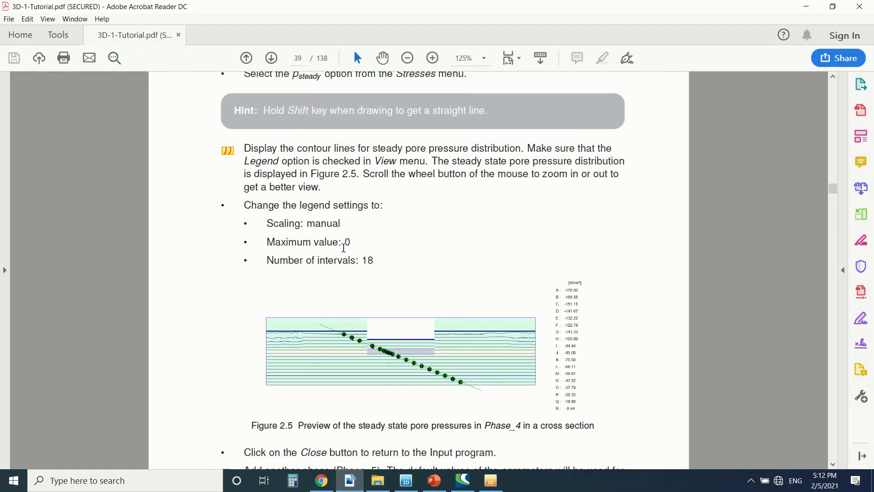
{"action": "scroll", "coordinate": [362, 260], "scroll_direction": "down", "scroll_amount": 2}
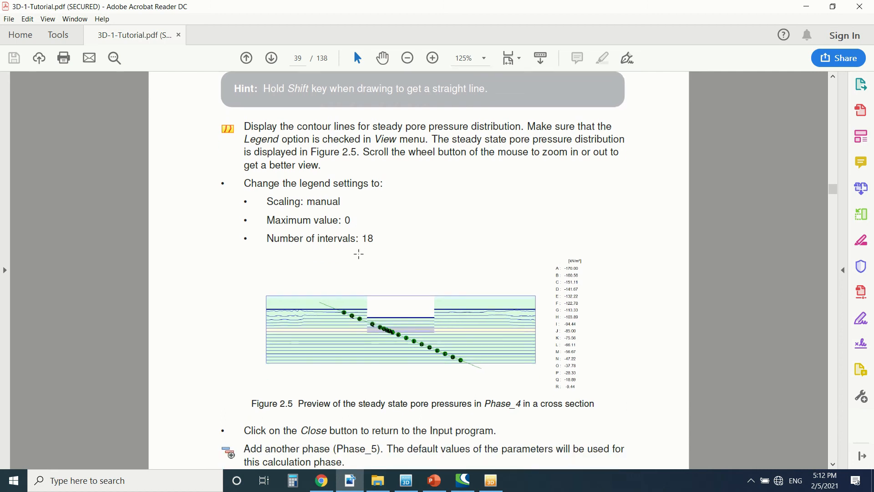
{"action": "left_click", "coordinate": [406, 480]}
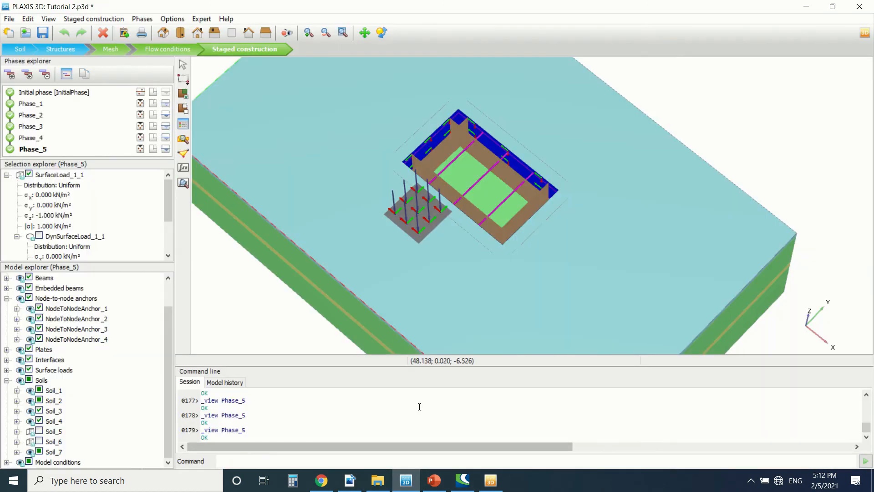
{"action": "left_click", "coordinate": [491, 480]}
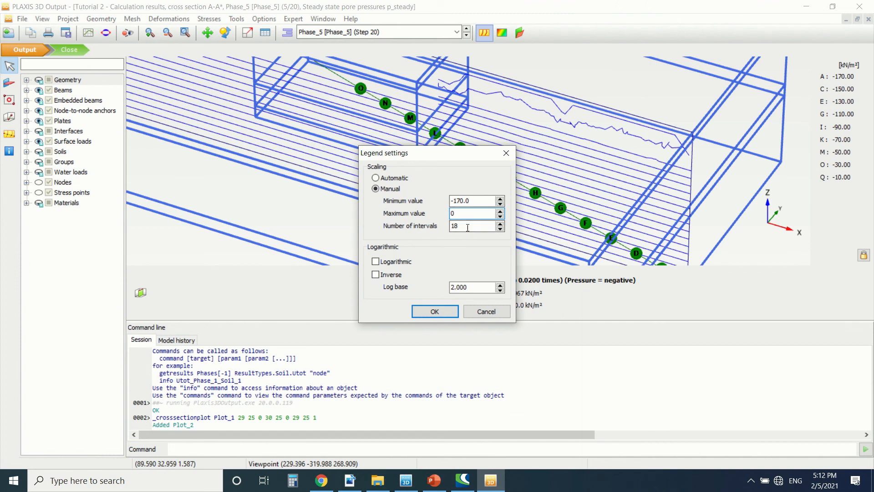
{"action": "left_click", "coordinate": [435, 311]}
{"action": "scroll", "coordinate": [491, 172], "scroll_direction": "up", "scroll_amount": 3}
{"action": "scroll", "coordinate": [384, 101], "scroll_direction": "down", "scroll_amount": 4}
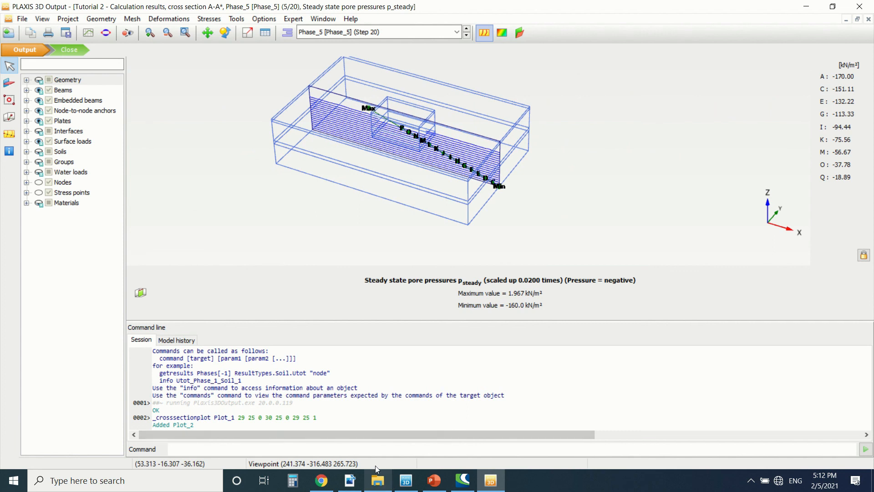
Close the results, mark Phase_5 for recalculation and set its surface load σz to -20 kN/m² as given in the tutorial PDF
{"action": "left_click", "coordinate": [68, 51]}
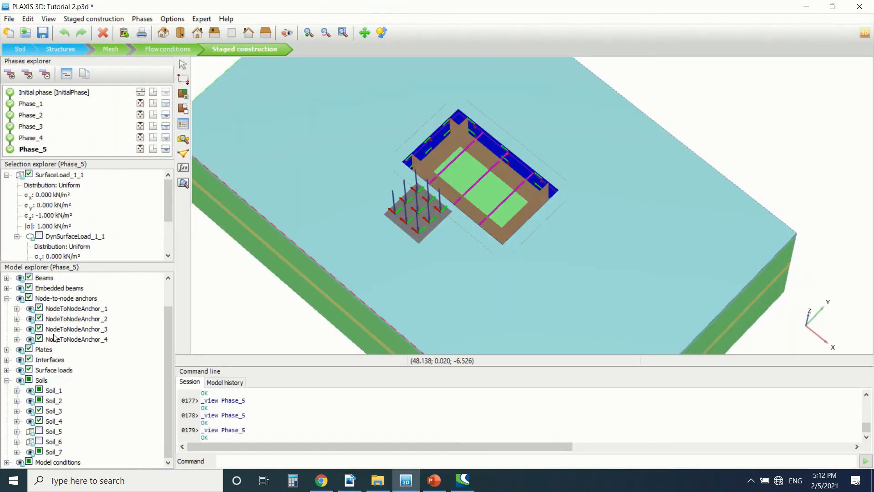
{"action": "left_click", "coordinate": [11, 152]}
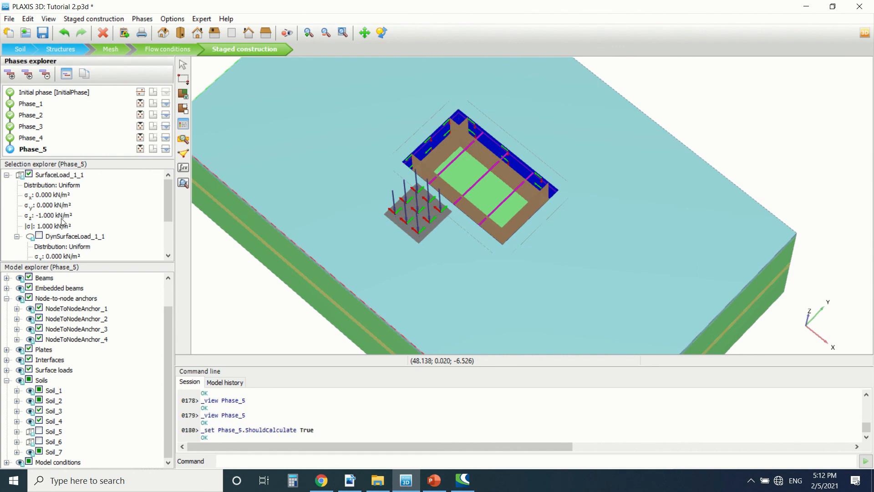
{"action": "left_click", "coordinate": [350, 481]}
{"action": "scroll", "coordinate": [368, 271], "scroll_direction": "down", "scroll_amount": 5}
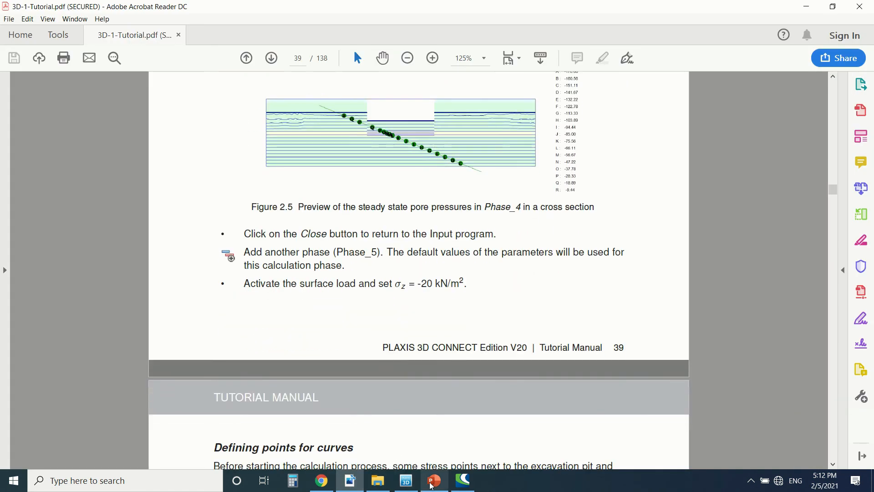
{"action": "left_click", "coordinate": [406, 480]}
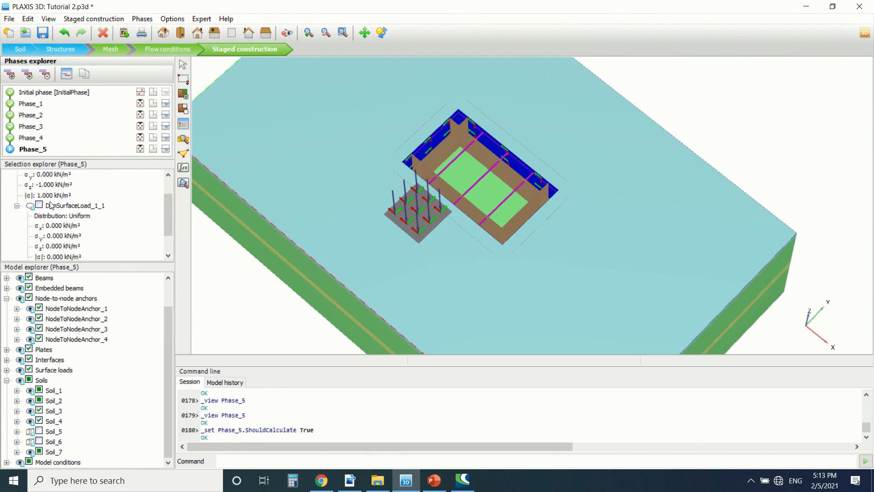
{"action": "left_click", "coordinate": [51, 215]}
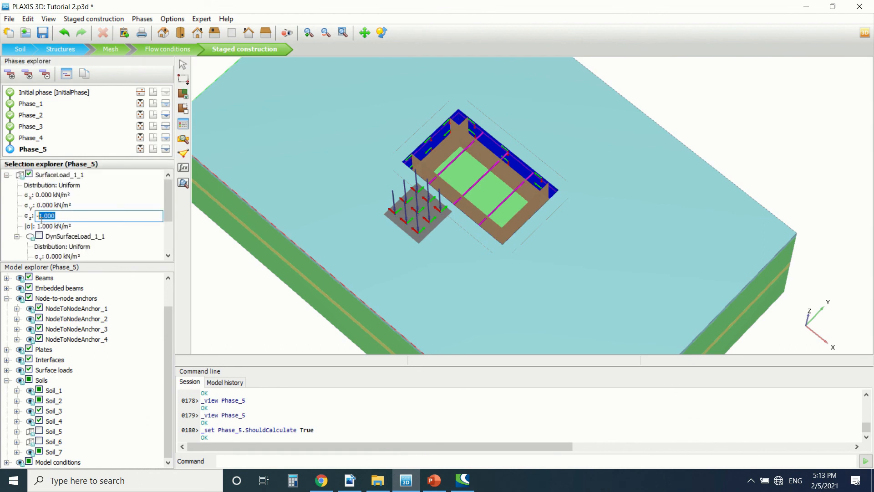
{"action": "key", "text": "Return"}
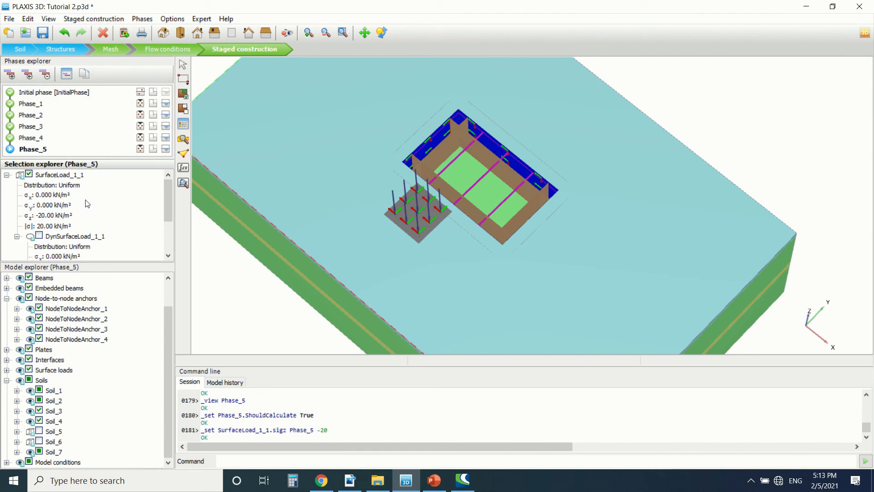
{"action": "left_click", "coordinate": [35, 154]}
{"action": "left_click", "coordinate": [183, 168]}
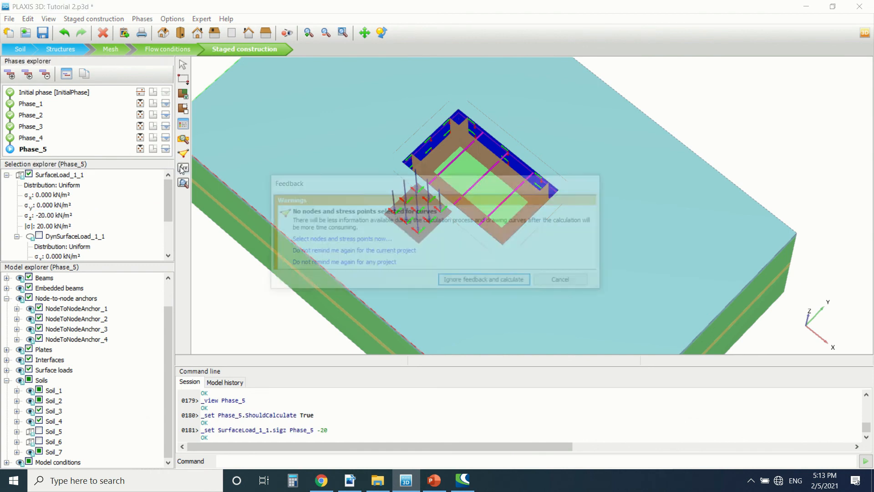
{"action": "left_click", "coordinate": [554, 281]}
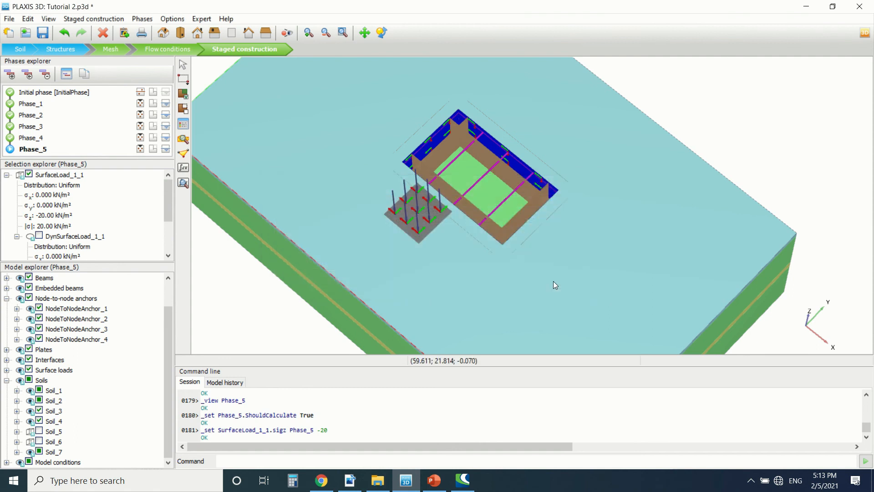
Read the tutorial PDF's section on defining points for curves, and return to PLAXIS 3D to open the node and stress point selection
{"action": "left_click", "coordinate": [349, 480]}
{"action": "scroll", "coordinate": [354, 283], "scroll_direction": "down", "scroll_amount": 5}
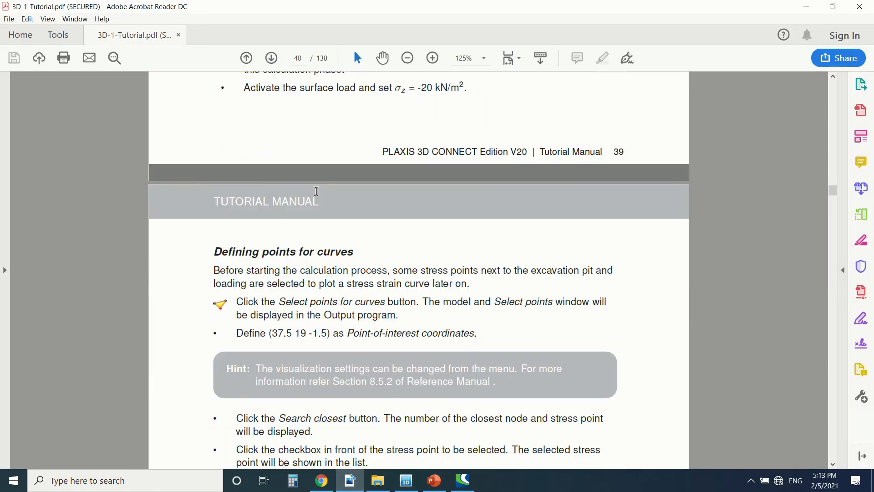
{"action": "scroll", "coordinate": [374, 256], "scroll_direction": "down", "scroll_amount": 1}
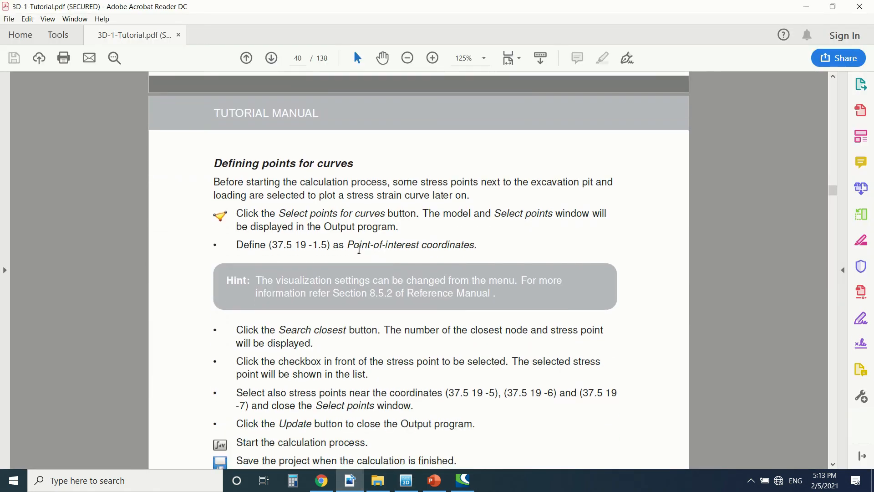
{"action": "scroll", "coordinate": [314, 246], "scroll_direction": "down", "scroll_amount": 1}
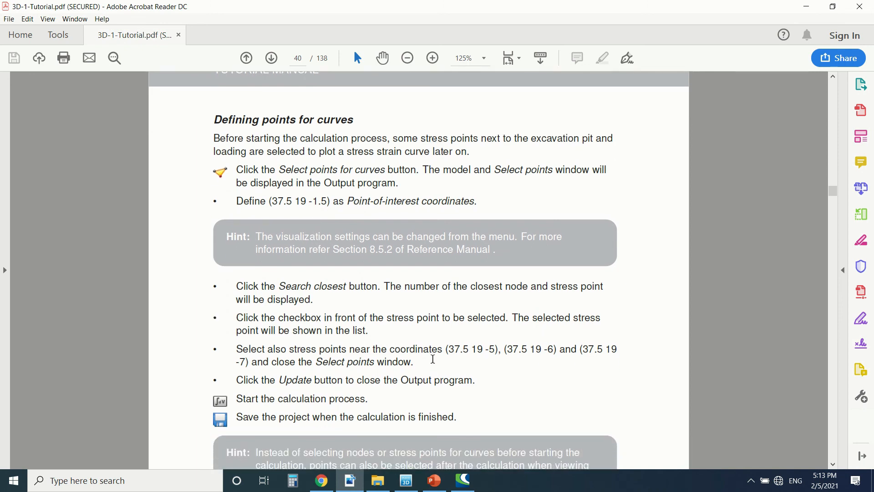
{"action": "left_click", "coordinate": [406, 480]}
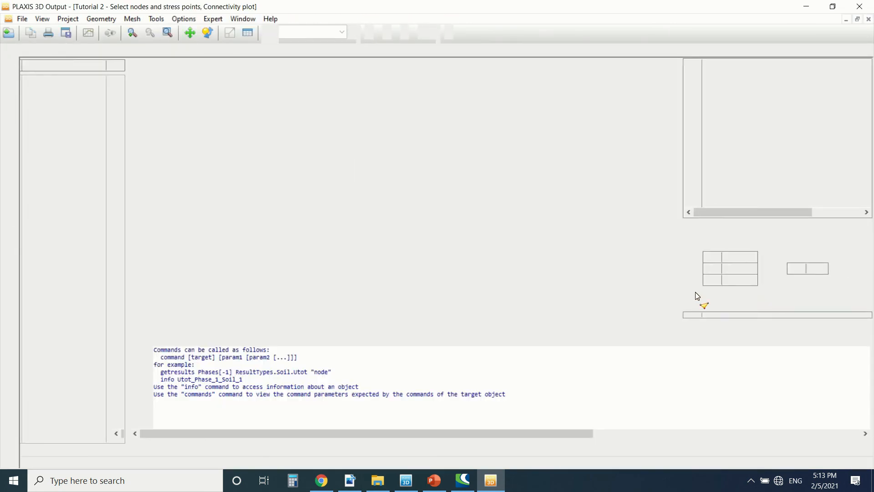
Enter the point-of-interest coordinates X 37.50, Y 19.00 and Z -1.500 and search for the closest nodes and stress points
{"action": "left_click_drag", "start_coordinate": [730, 260], "coordinate": [714, 261]}
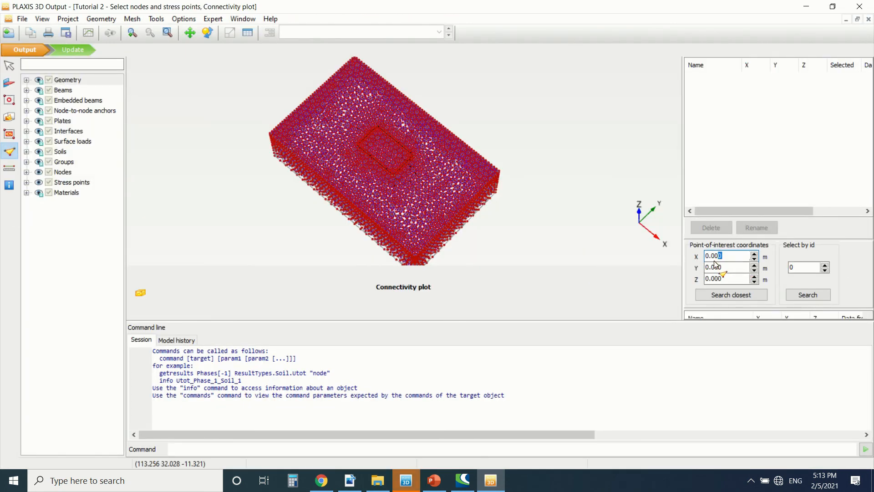
{"action": "type", "text": "3"}
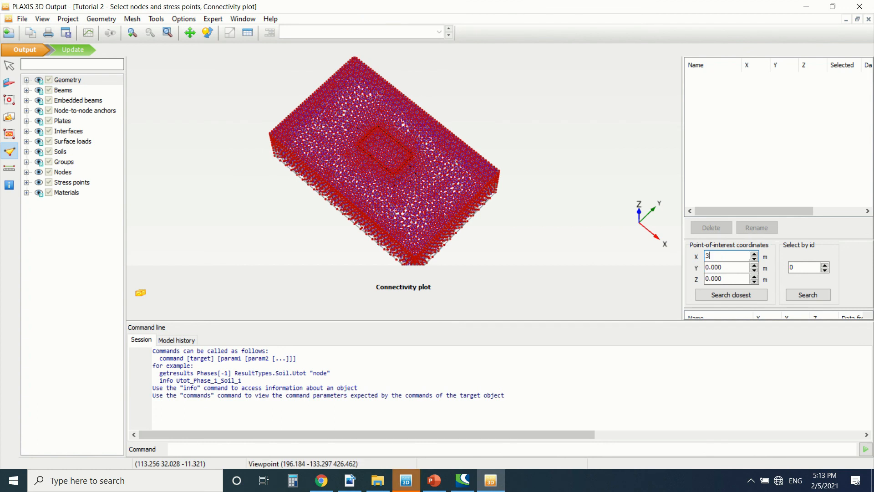
{"action": "type", "text": "7.50"}
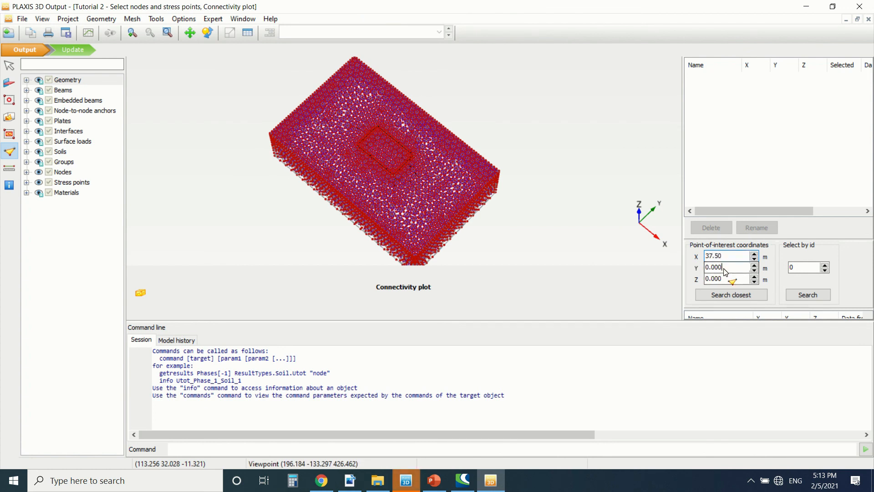
{"action": "key", "text": "Tab"}
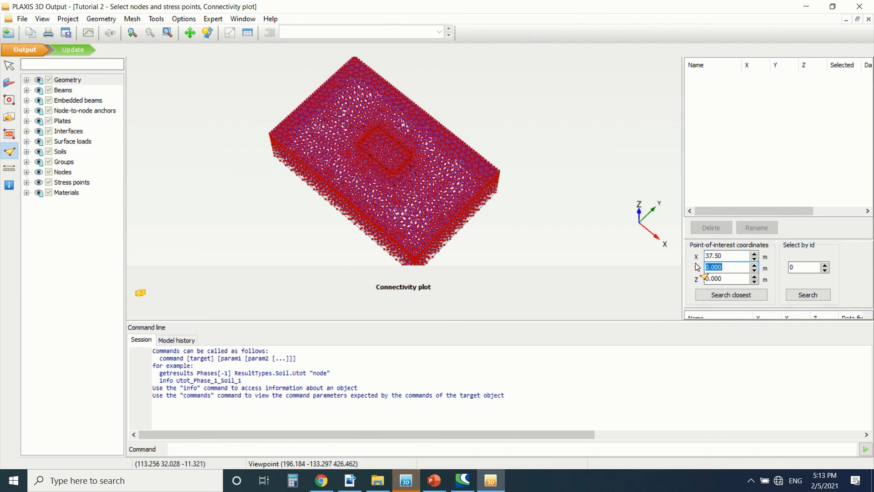
{"action": "type", "text": "19"}
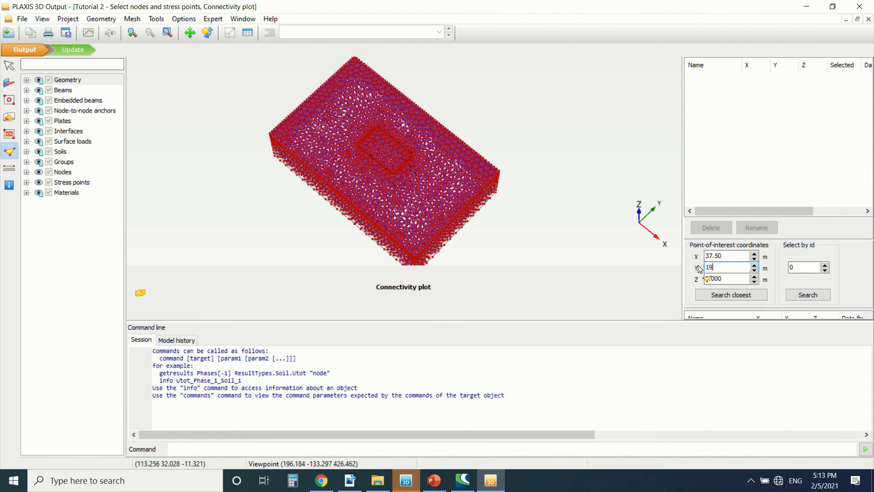
{"action": "key", "text": "Tab"}
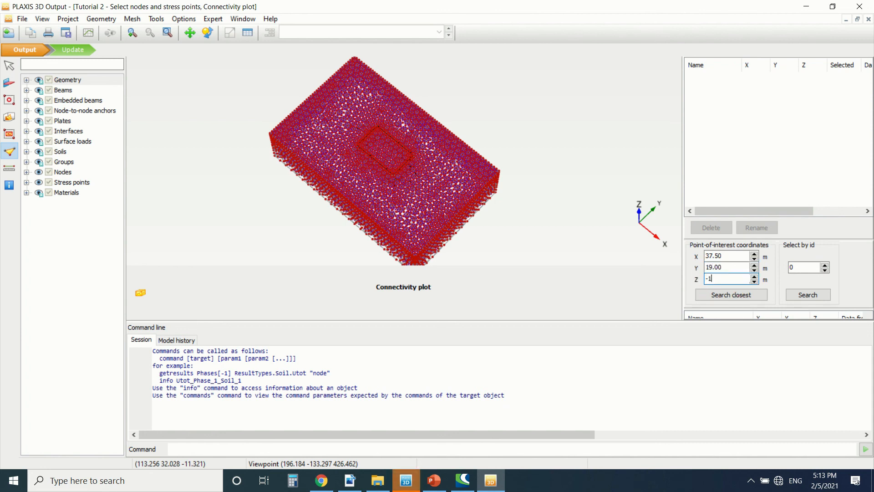
{"action": "type", "text": "-1.5"}
{"action": "left_click", "coordinate": [752, 295]}
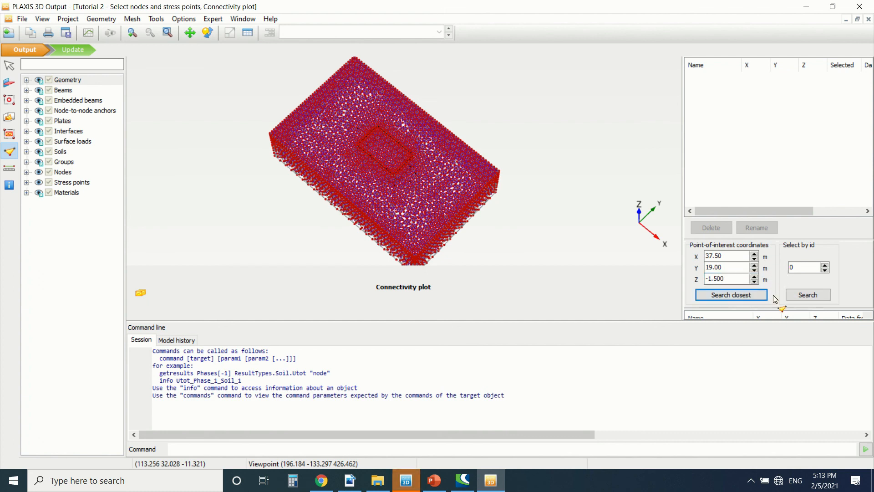
Select stress point 35302 from the closest points found, update the point selection and calculate Phase_5
{"action": "left_click_drag", "start_coordinate": [769, 320], "coordinate": [769, 344]}
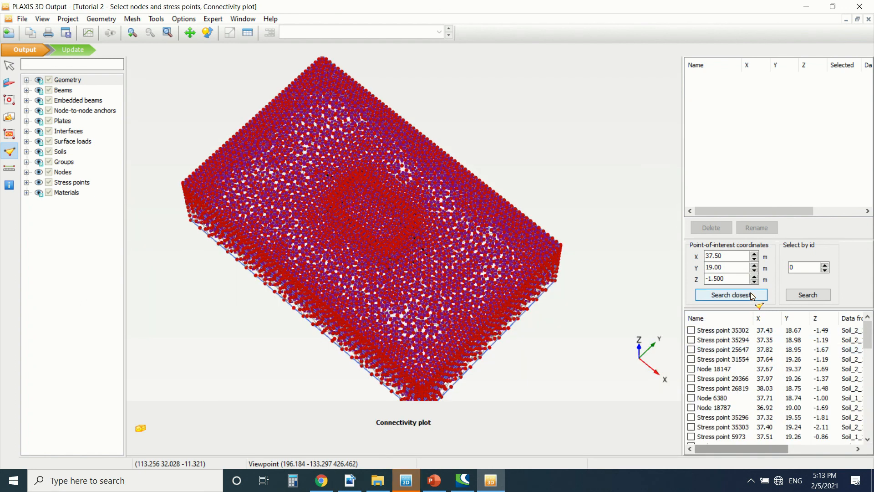
{"action": "left_click", "coordinate": [735, 279]}
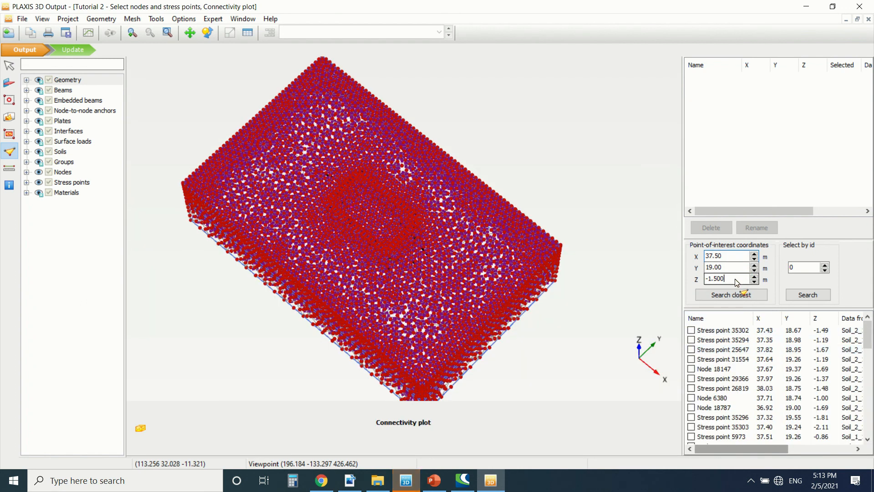
{"action": "left_click", "coordinate": [734, 296]}
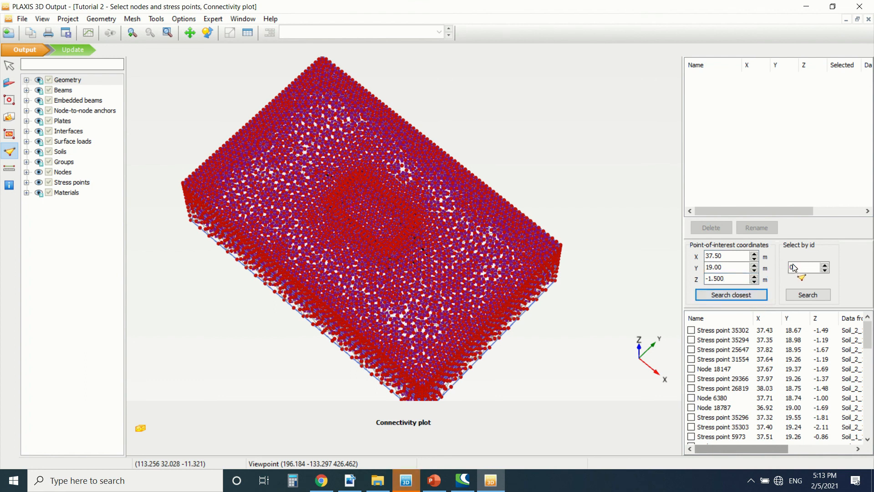
{"action": "left_click", "coordinate": [825, 265]}
{"action": "left_click", "coordinate": [801, 299]}
{"action": "left_click", "coordinate": [760, 296]}
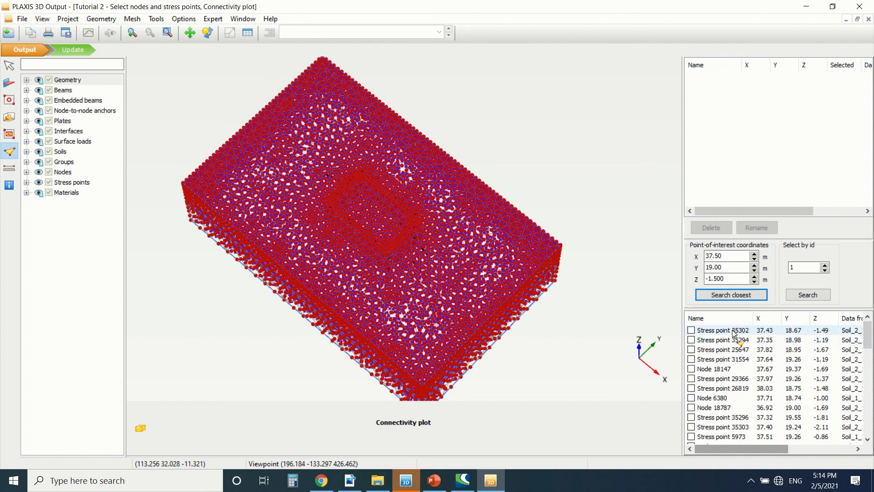
{"action": "left_click", "coordinate": [691, 331]}
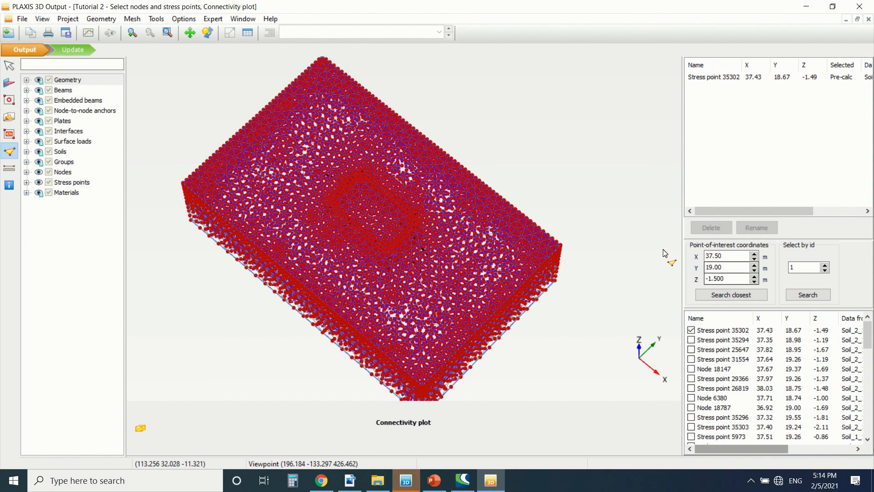
{"action": "left_click", "coordinate": [68, 49]}
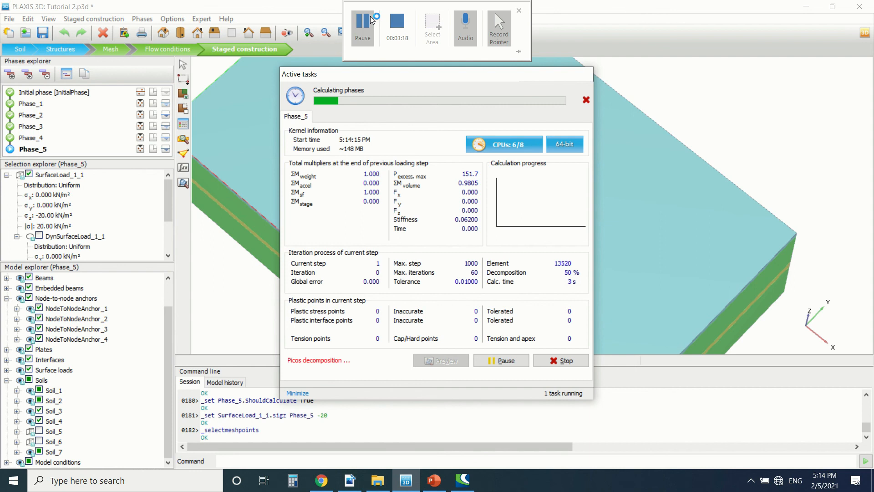
Open the Phase_5 calculation results and display the plastic points, keeping the default point types
{"action": "left_click", "coordinate": [184, 183]}
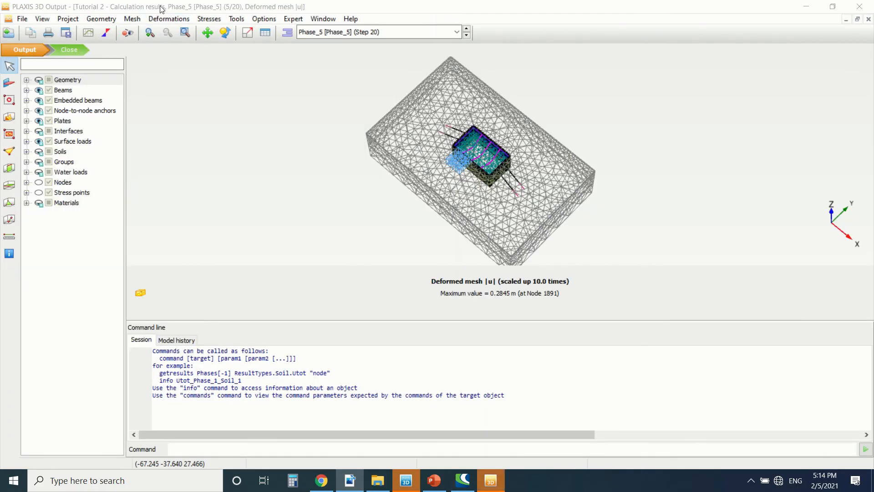
{"action": "left_click", "coordinate": [209, 18]}
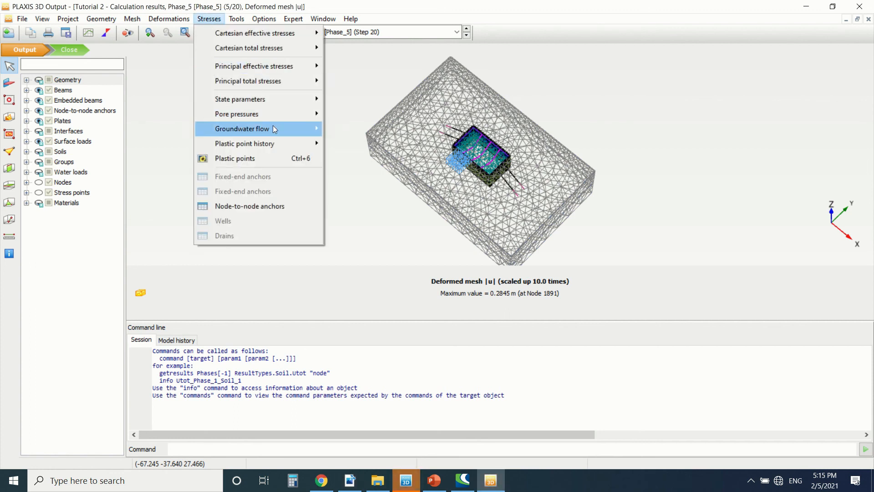
{"action": "left_click", "coordinate": [274, 158]}
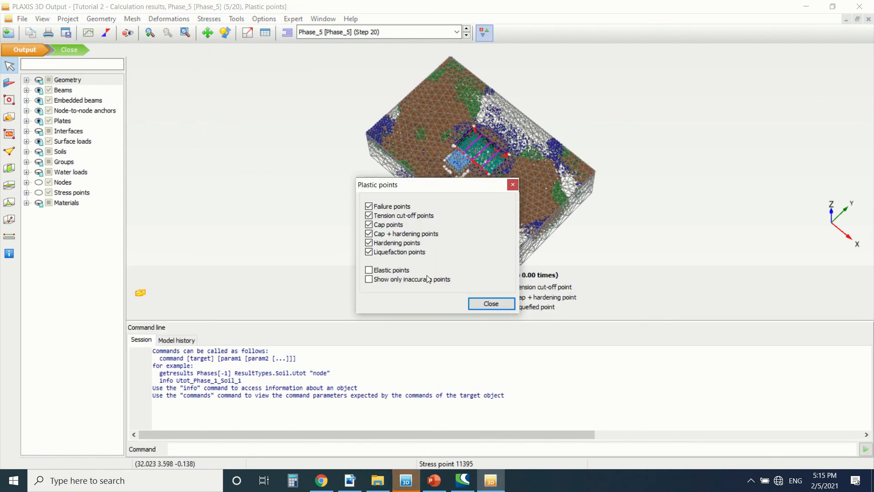
{"action": "left_click", "coordinate": [485, 305]}
Set the viewpoint to the standard top view and examine the plastic points around the excavation and the surface load
{"action": "left_click", "coordinate": [225, 32]}
{"action": "left_click_drag", "start_coordinate": [501, 191], "coordinate": [336, 196]}
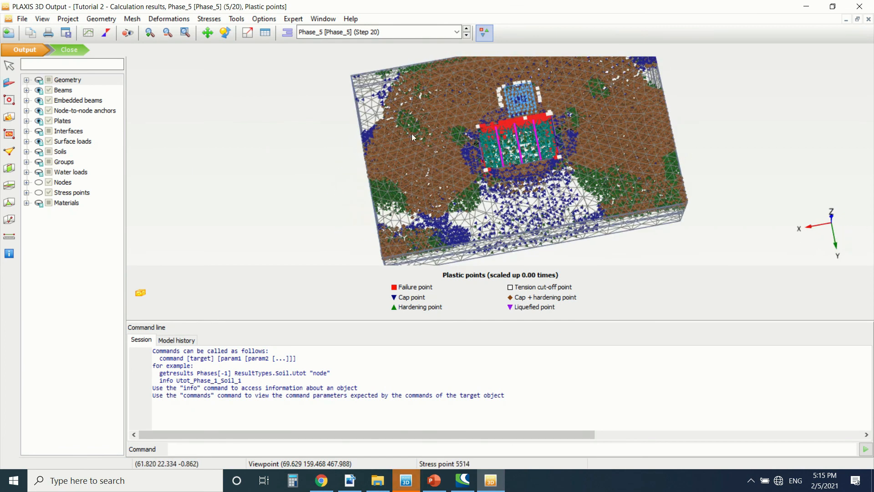
{"action": "left_click", "coordinate": [42, 20]}
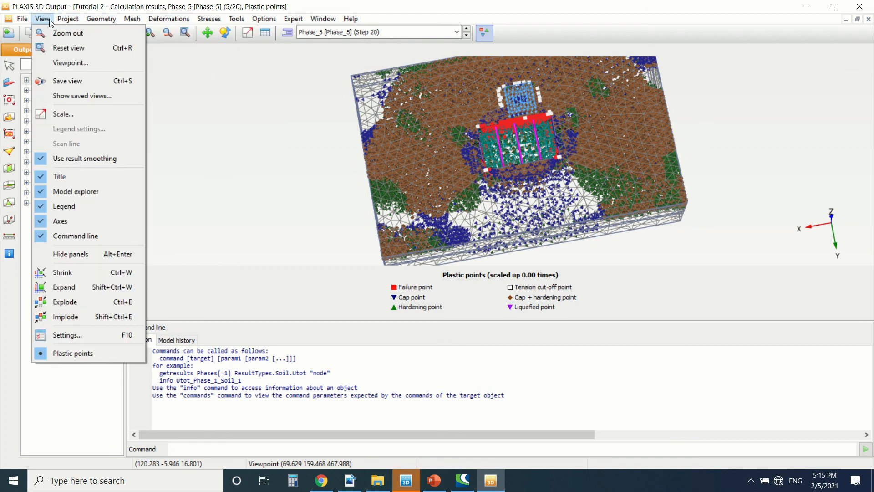
{"action": "left_click", "coordinate": [70, 64]}
{"action": "left_click", "coordinate": [385, 264]}
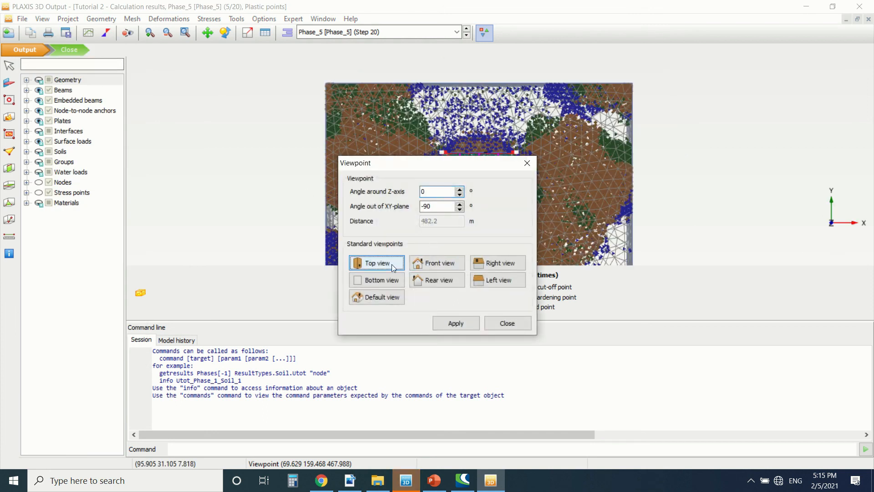
{"action": "left_click", "coordinate": [462, 318]}
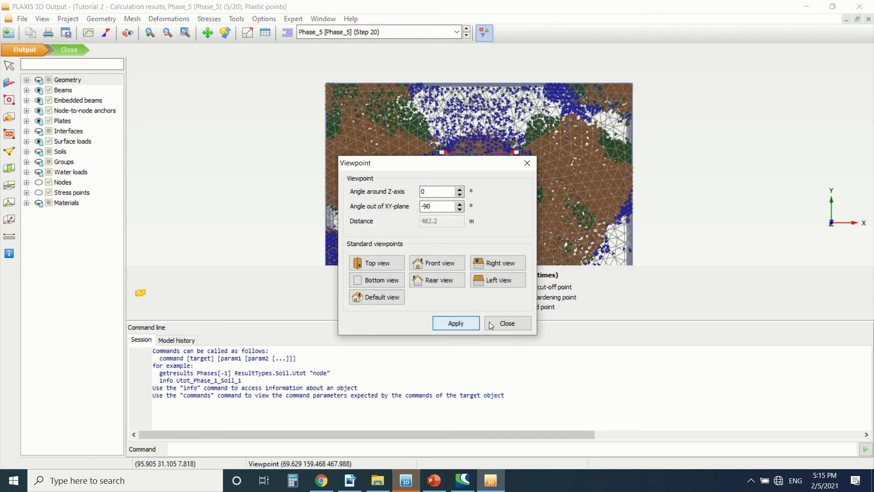
{"action": "left_click", "coordinate": [506, 323]}
{"action": "scroll", "coordinate": [439, 132], "scroll_direction": "up", "scroll_amount": 3}
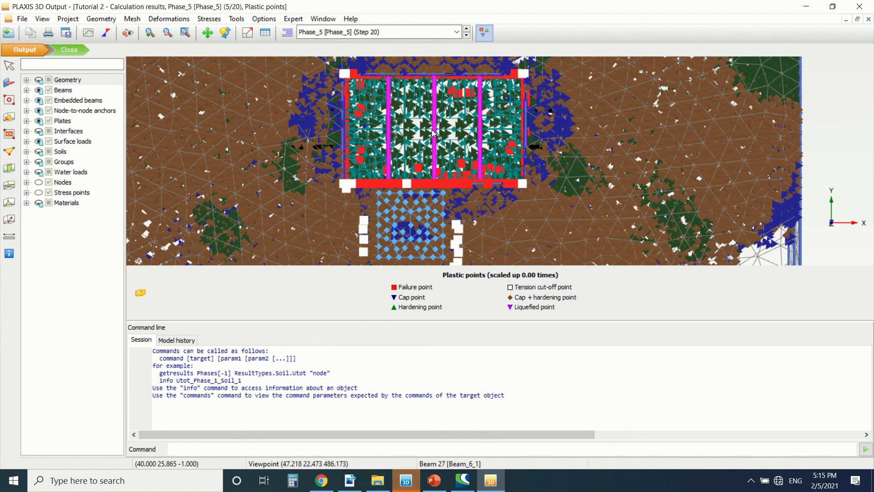
{"action": "scroll", "coordinate": [431, 129], "scroll_direction": "down", "scroll_amount": 3}
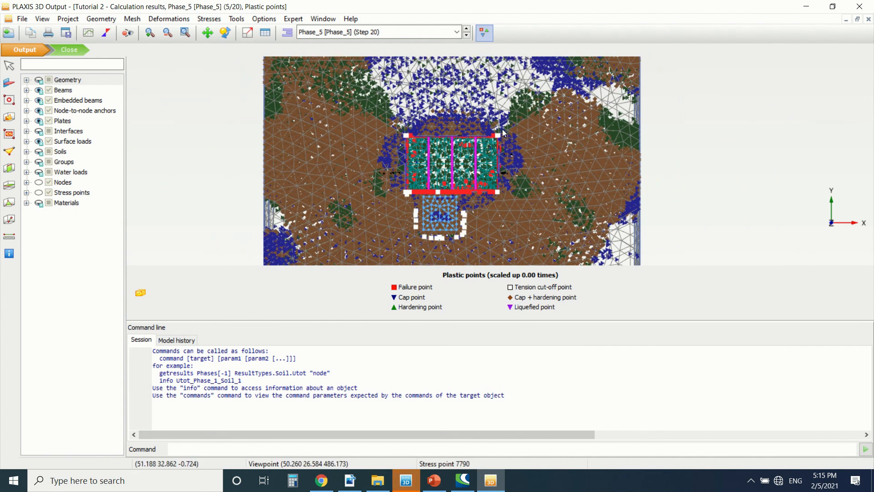
{"action": "scroll", "coordinate": [488, 117], "scroll_direction": "up", "scroll_amount": 1}
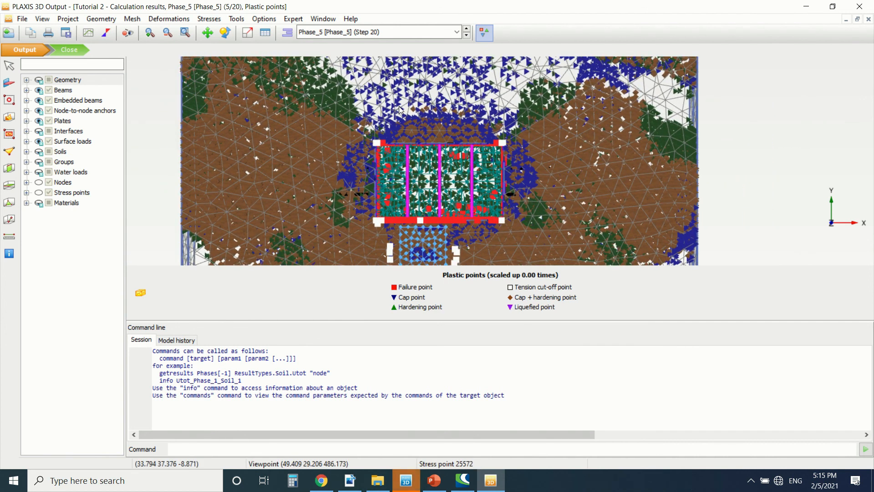
{"action": "scroll", "coordinate": [398, 131], "scroll_direction": "down", "scroll_amount": 1}
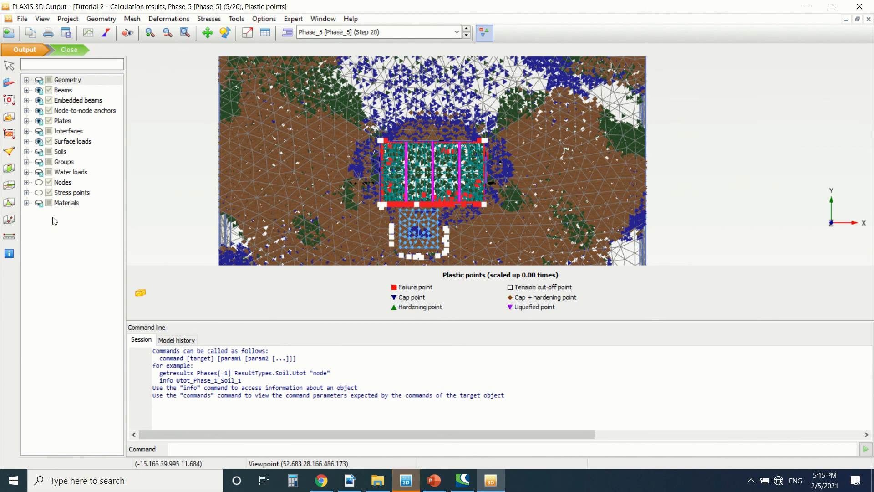
Start a new chart in the Curves manager and choose stress point 35302 as the data source for both axes
{"action": "right_click", "coordinate": [162, 152]}
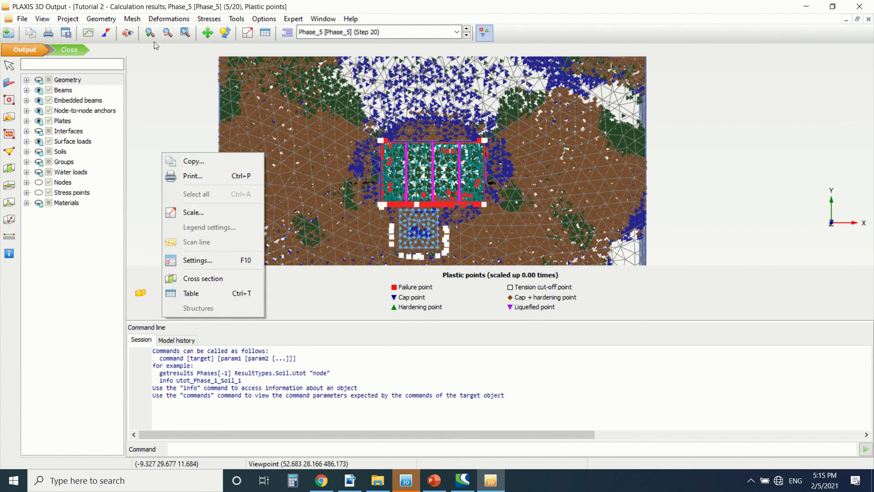
{"action": "left_click", "coordinate": [68, 18]}
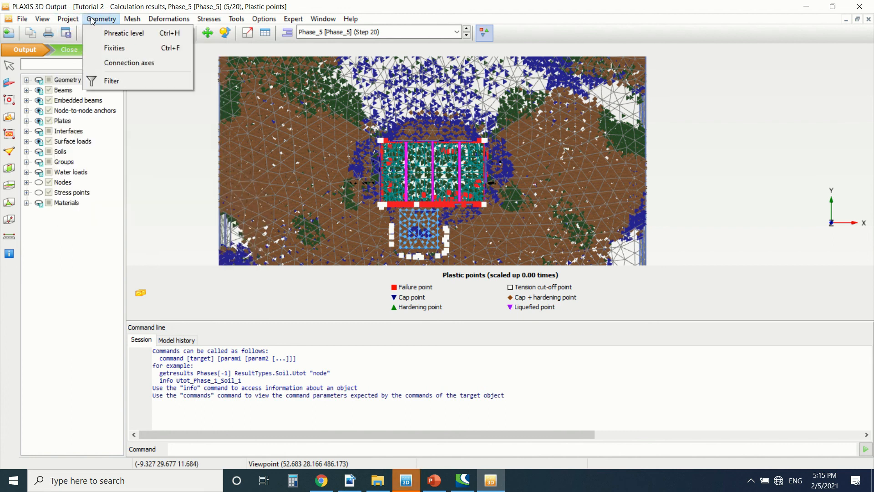
{"action": "mouse_move", "coordinate": [133, 17]}
{"action": "mouse_move", "coordinate": [236, 19]}
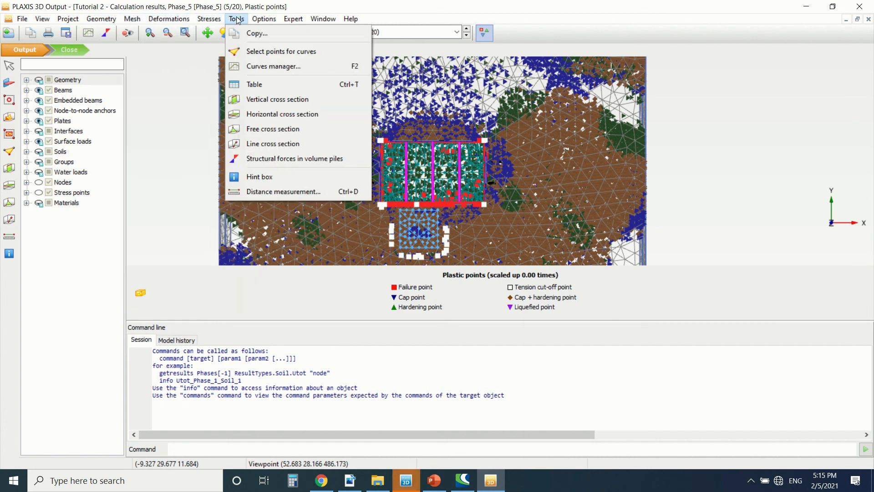
{"action": "left_click", "coordinate": [280, 66]}
{"action": "left_click", "coordinate": [298, 326]}
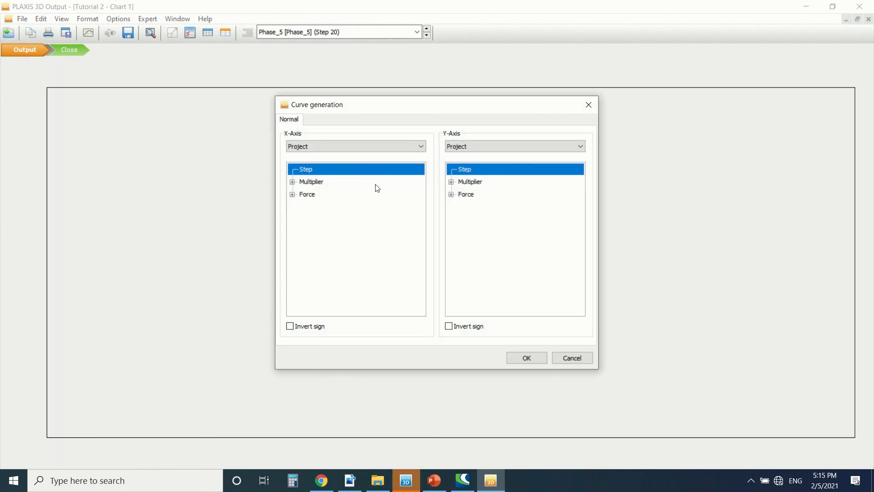
{"action": "left_click", "coordinate": [355, 147]}
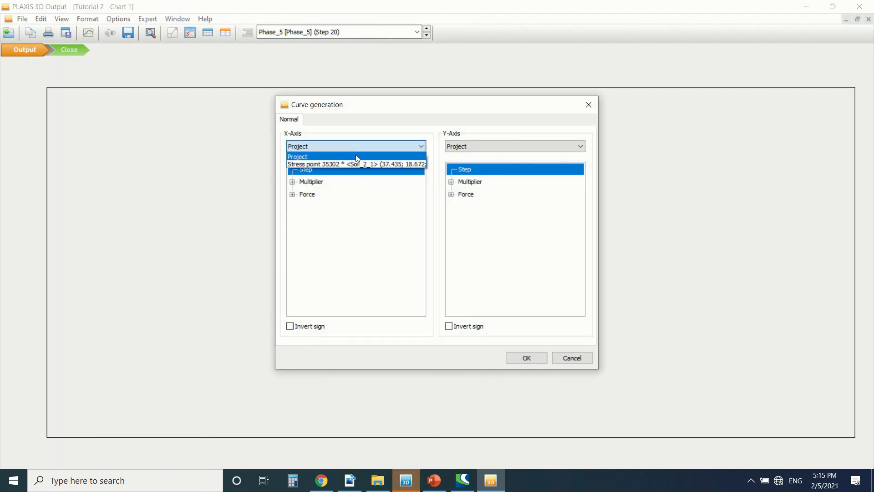
{"action": "left_click", "coordinate": [360, 165]}
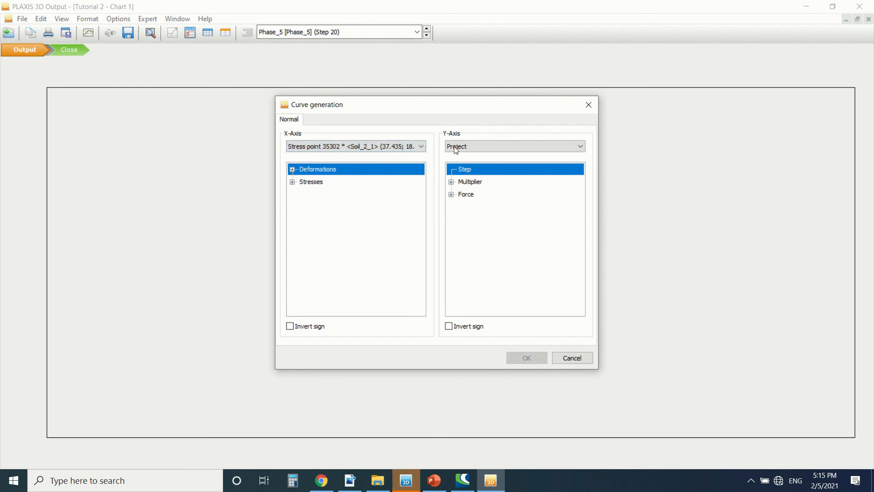
{"action": "left_click", "coordinate": [475, 143]}
{"action": "left_click", "coordinate": [485, 163]}
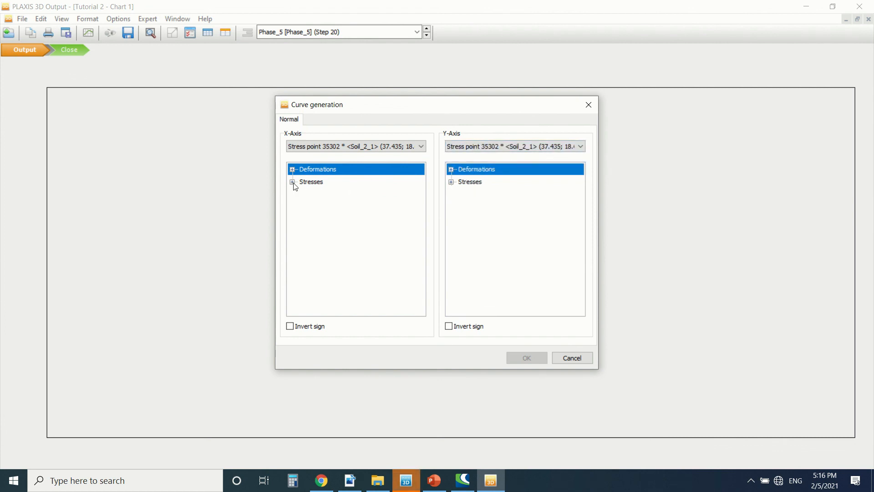
Generate the curve with total strain ε1 on the X-axis and principal effective stress σ'1 on the Y-axis
{"action": "left_click", "coordinate": [292, 170]}
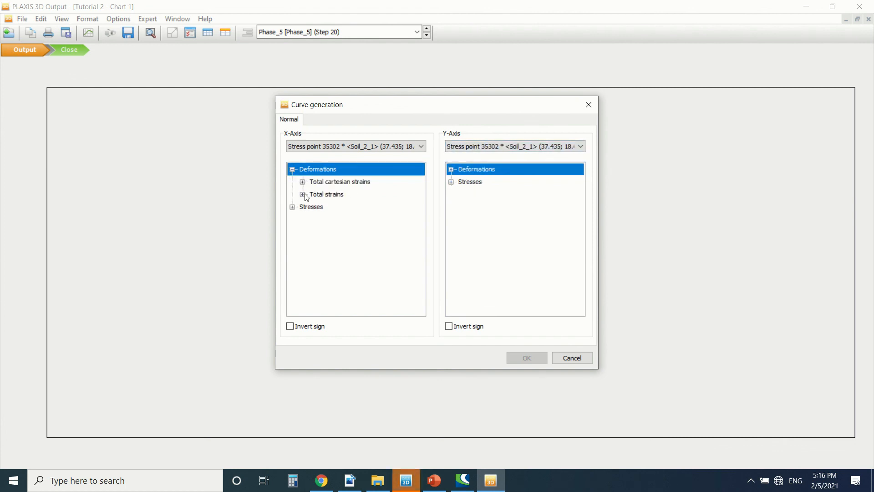
{"action": "left_click", "coordinate": [302, 194]}
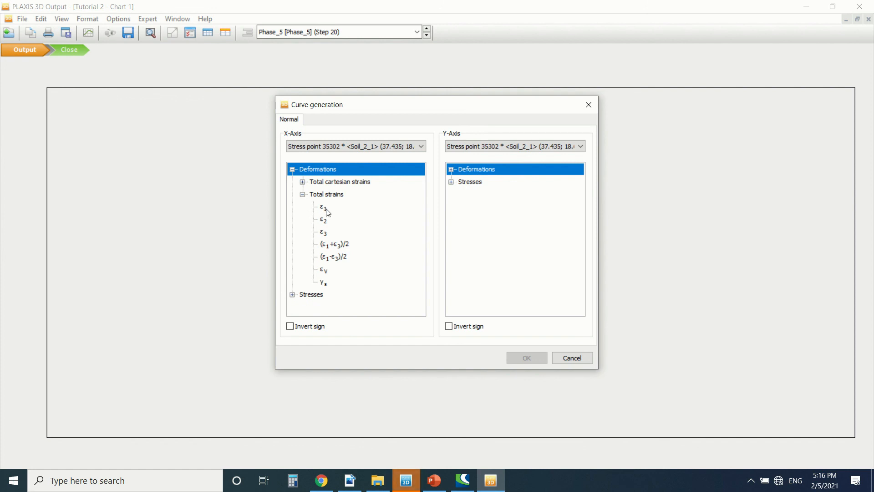
{"action": "left_click", "coordinate": [324, 208]}
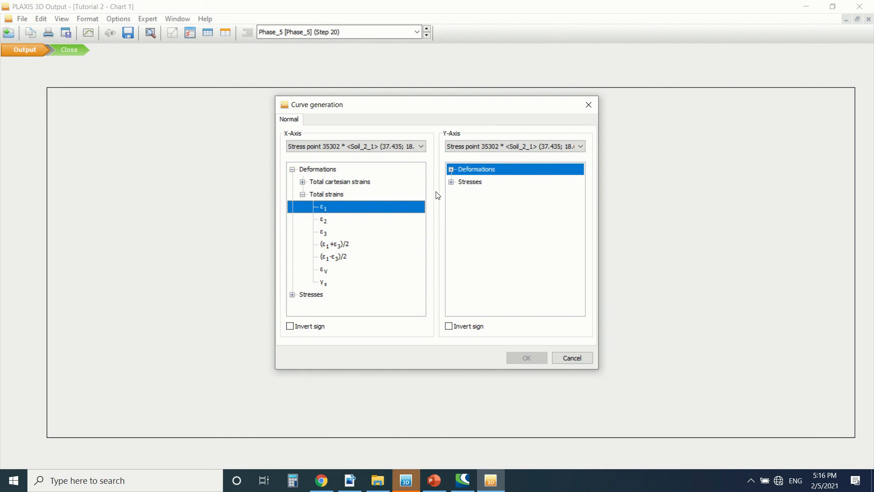
{"action": "left_click", "coordinate": [452, 183]}
{"action": "left_click", "coordinate": [452, 183]}
{"action": "left_click", "coordinate": [451, 182]}
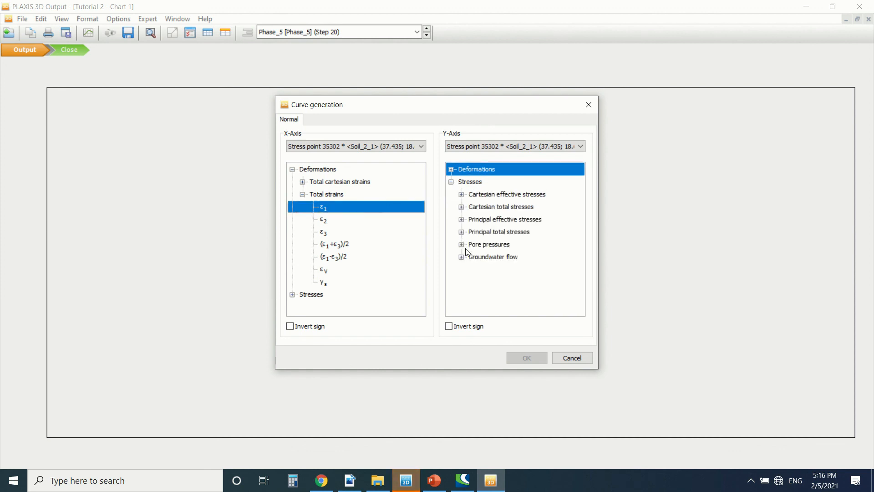
{"action": "left_click", "coordinate": [461, 219]}
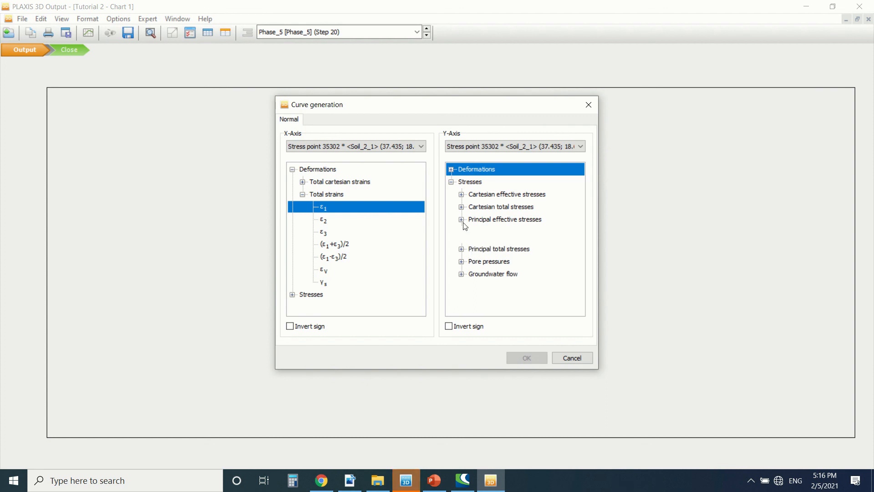
{"action": "left_click", "coordinate": [468, 233]}
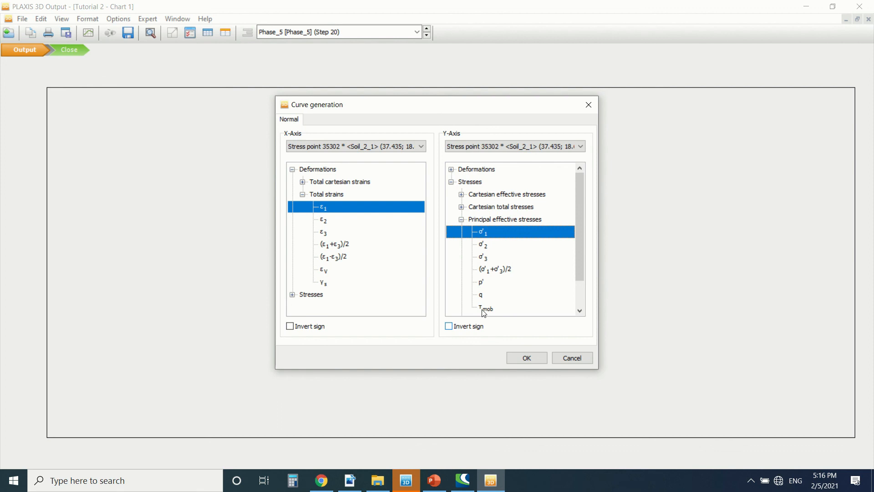
{"action": "left_click", "coordinate": [523, 358]}
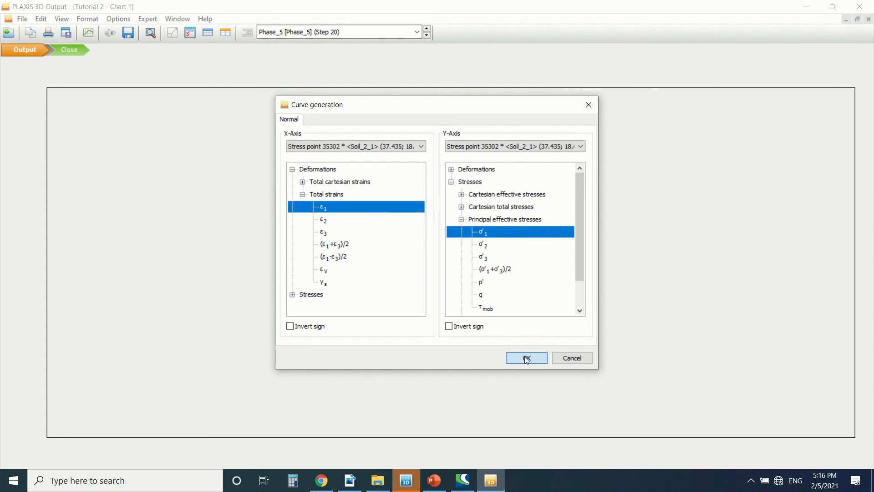
{"action": "left_click", "coordinate": [526, 359]}
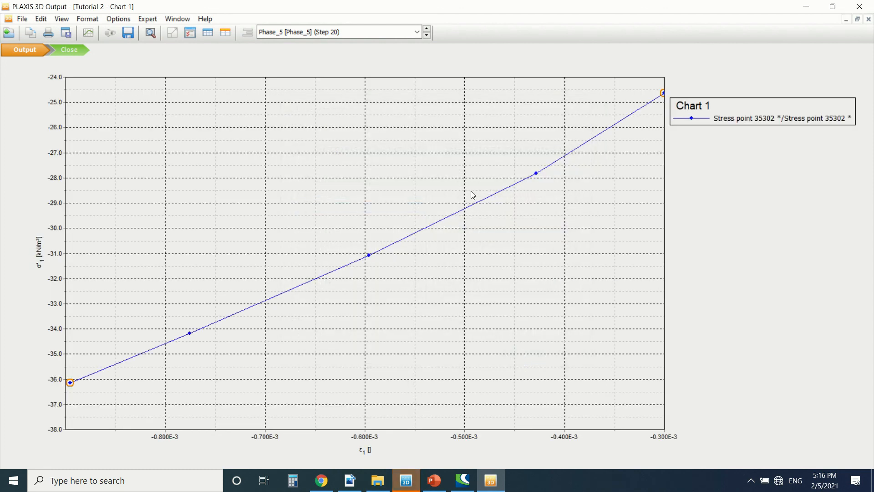